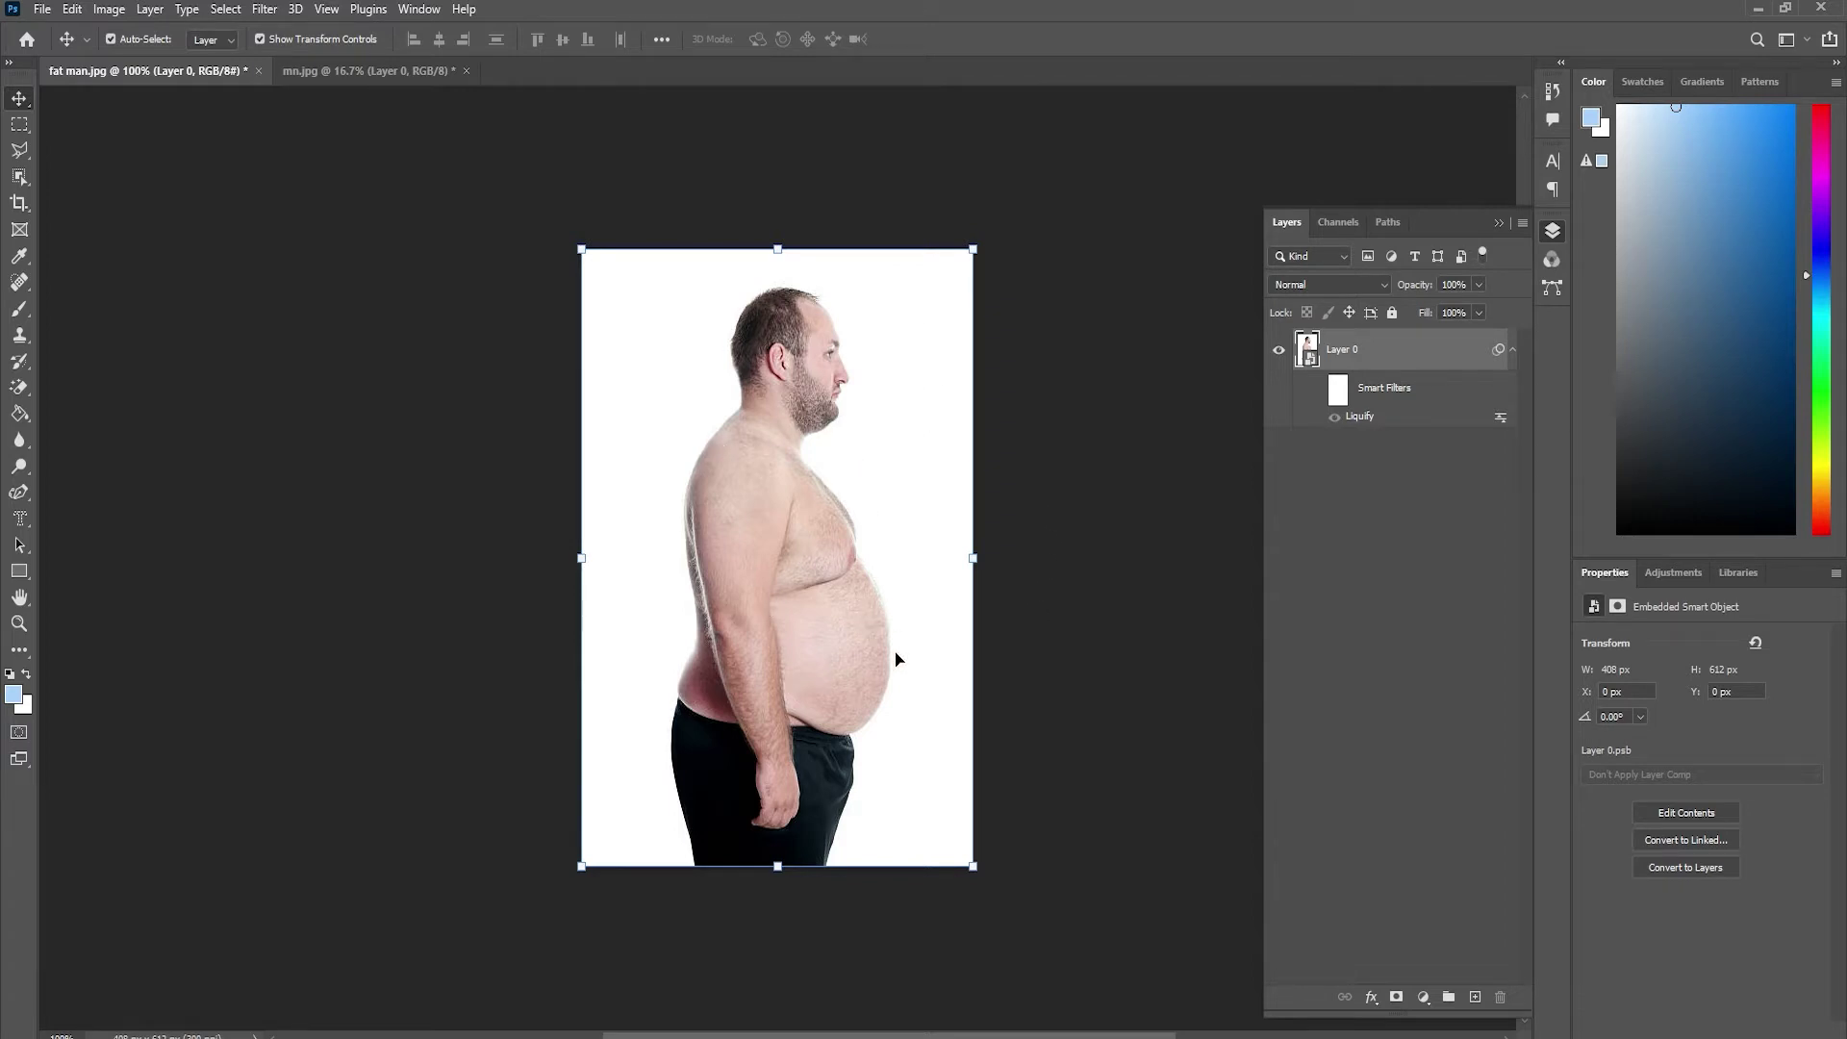
# Toggle the Liquify smart filters on fat man.jpg and mn.jpg, ending on fat man.jpg
pyautogui.click(1318, 390)
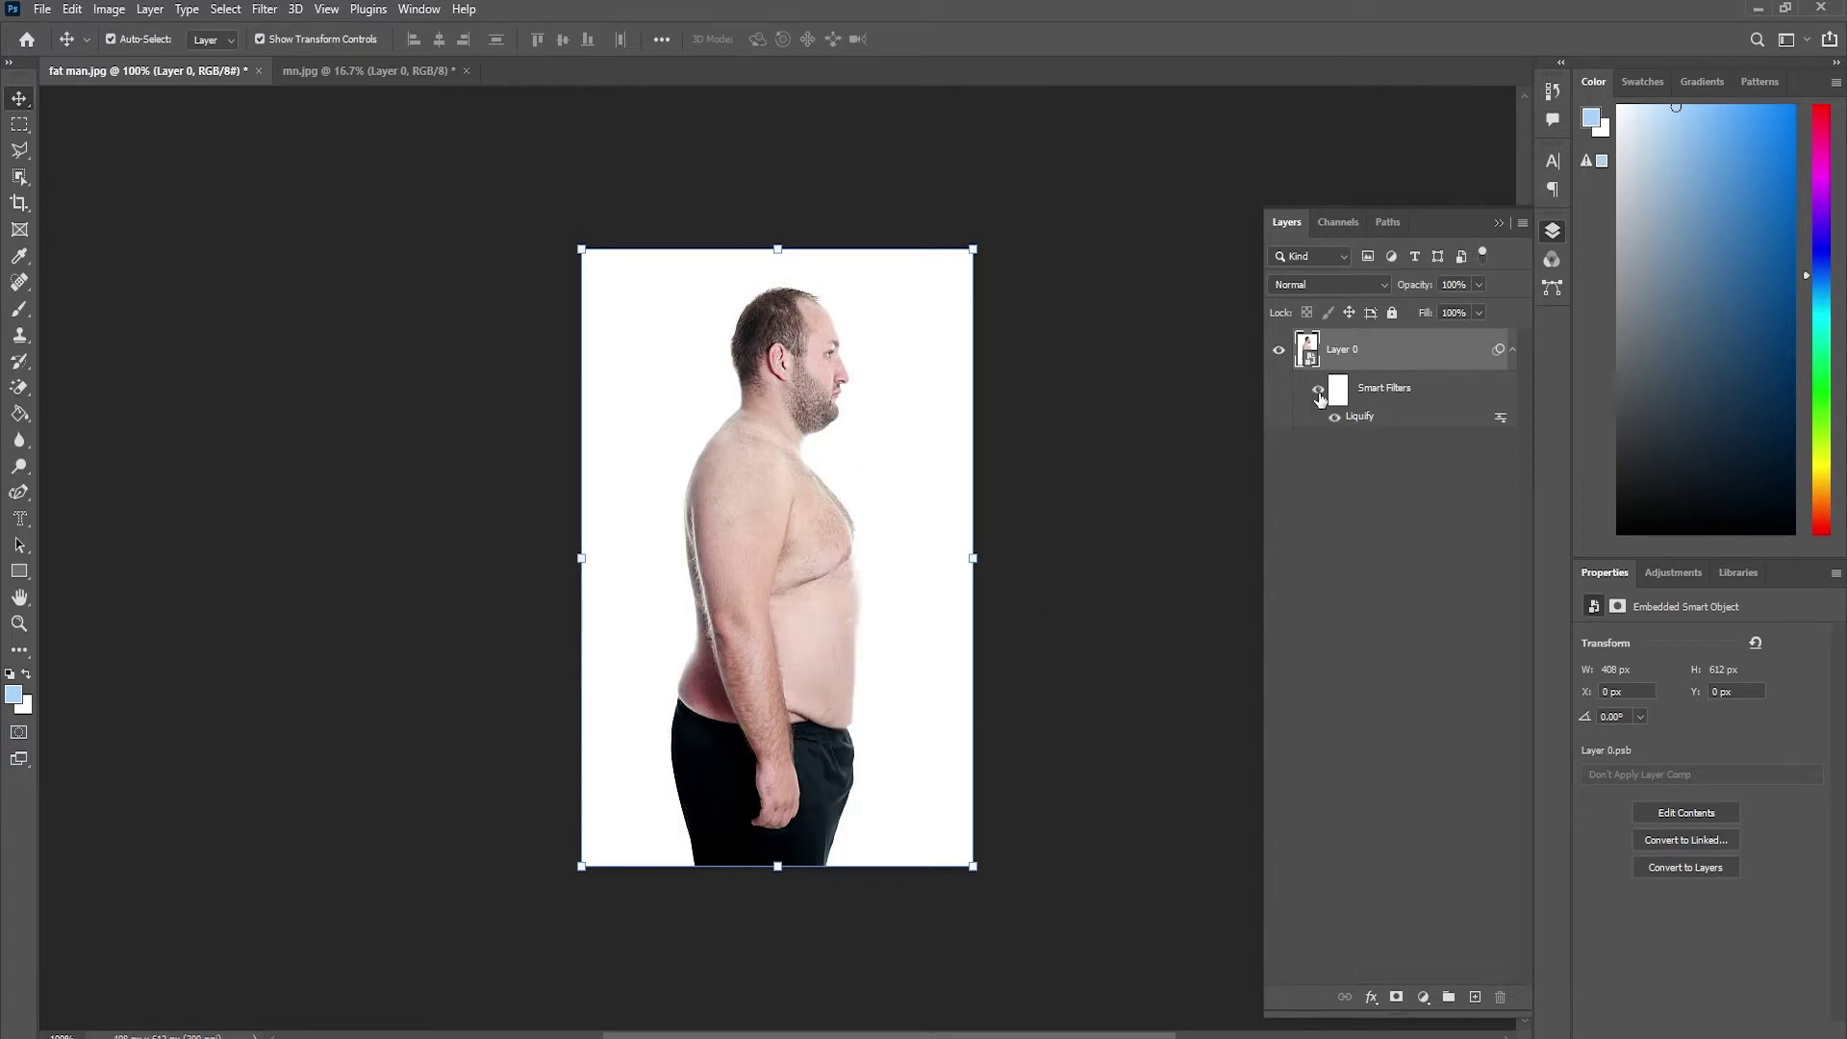
pyautogui.click(349, 73)
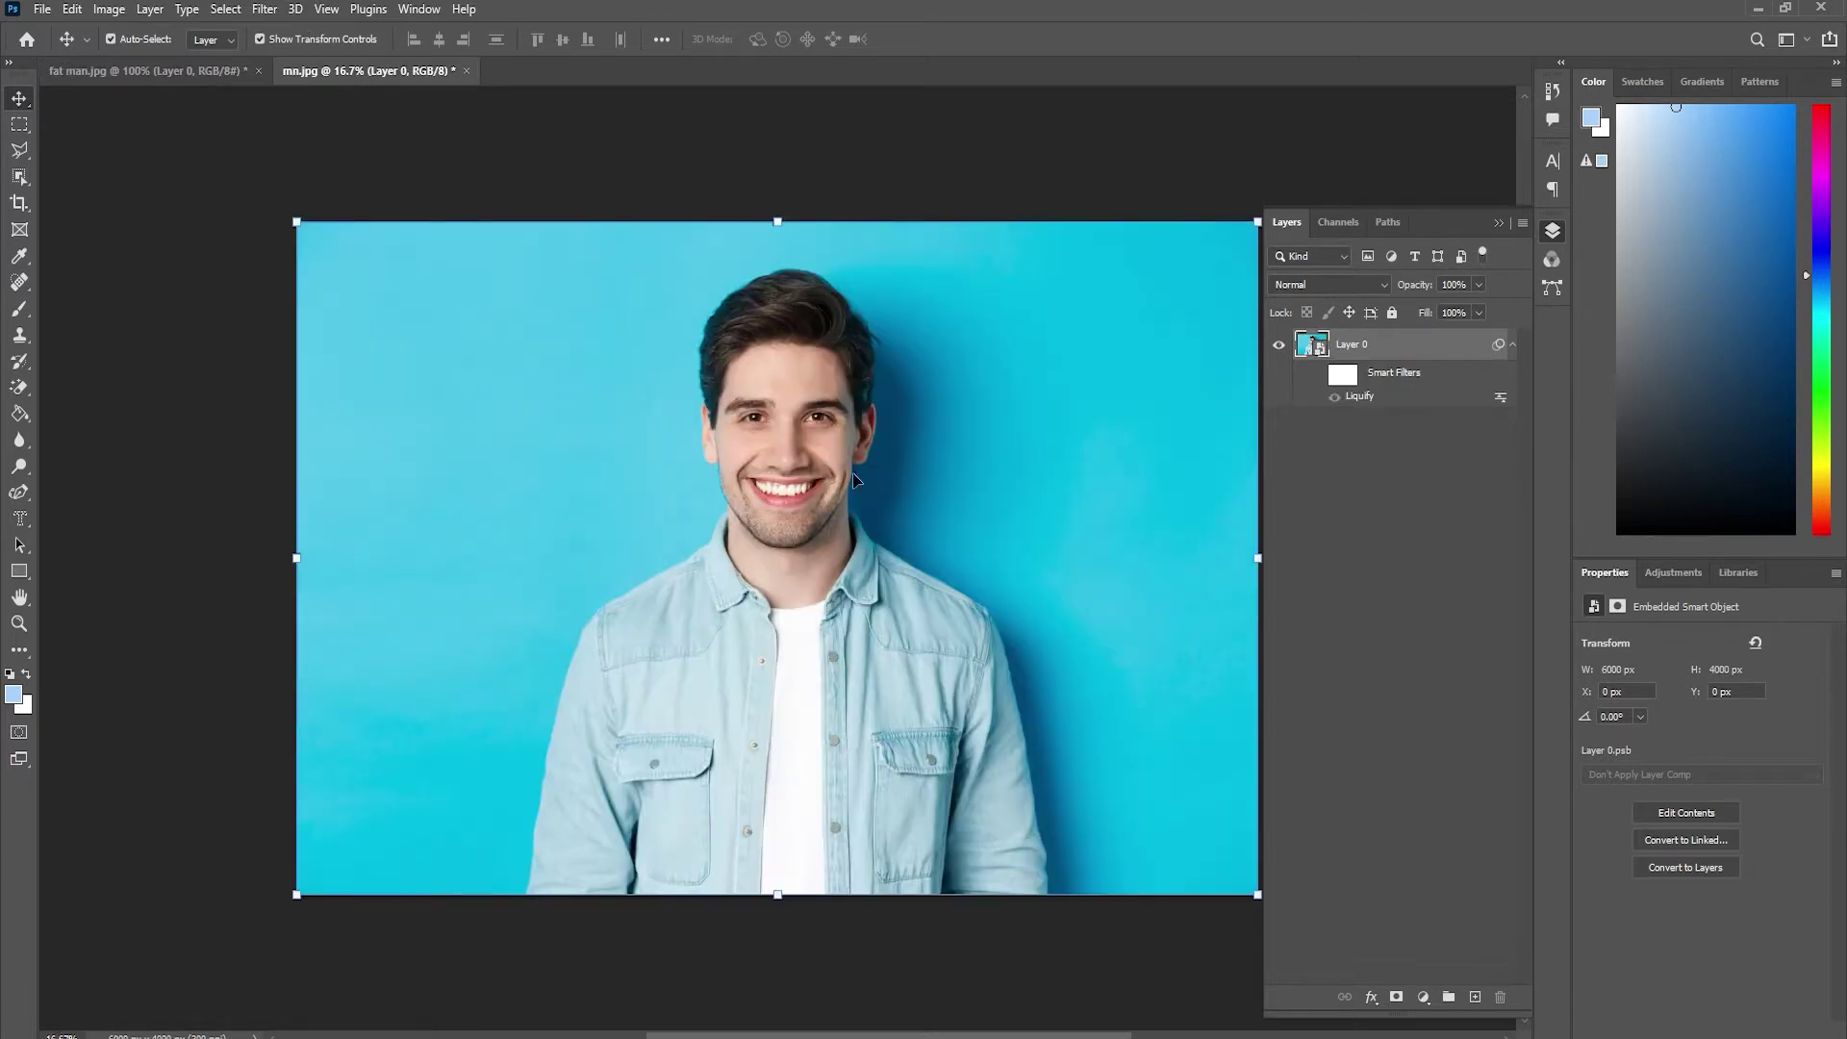
pyautogui.click(1318, 379)
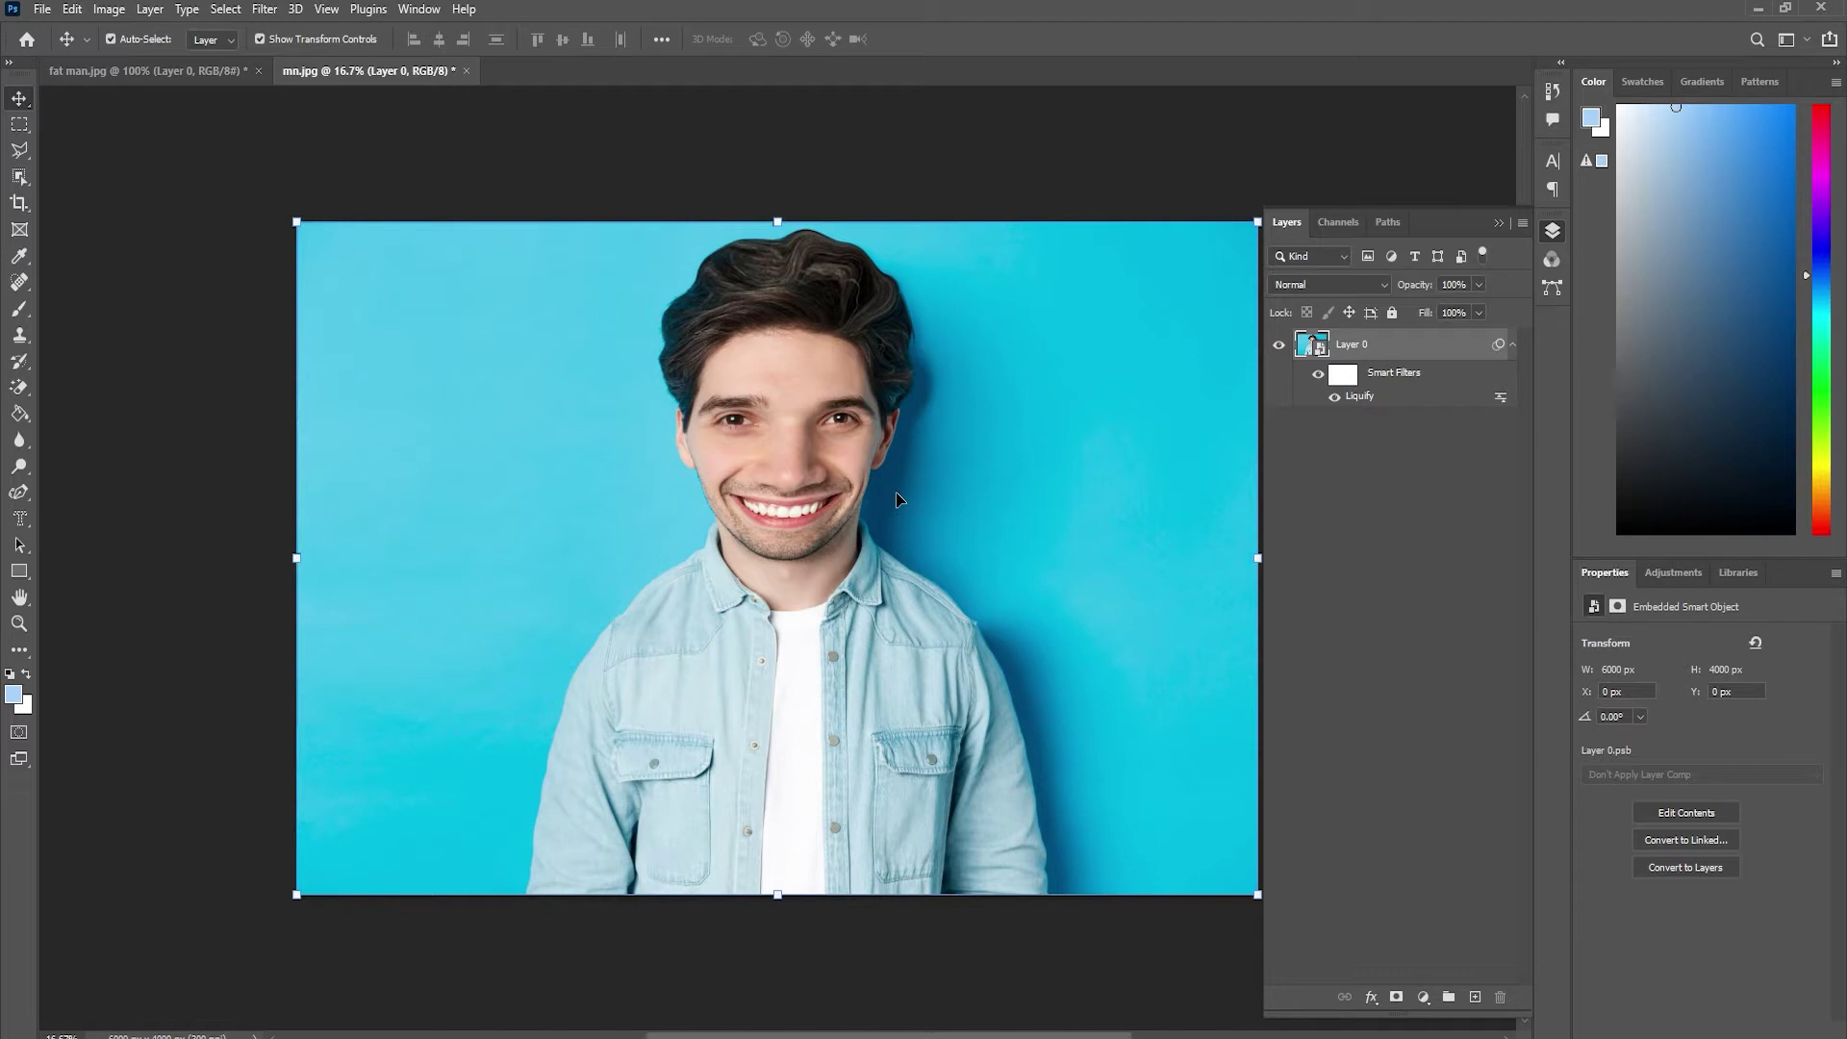
pyautogui.click(105, 70)
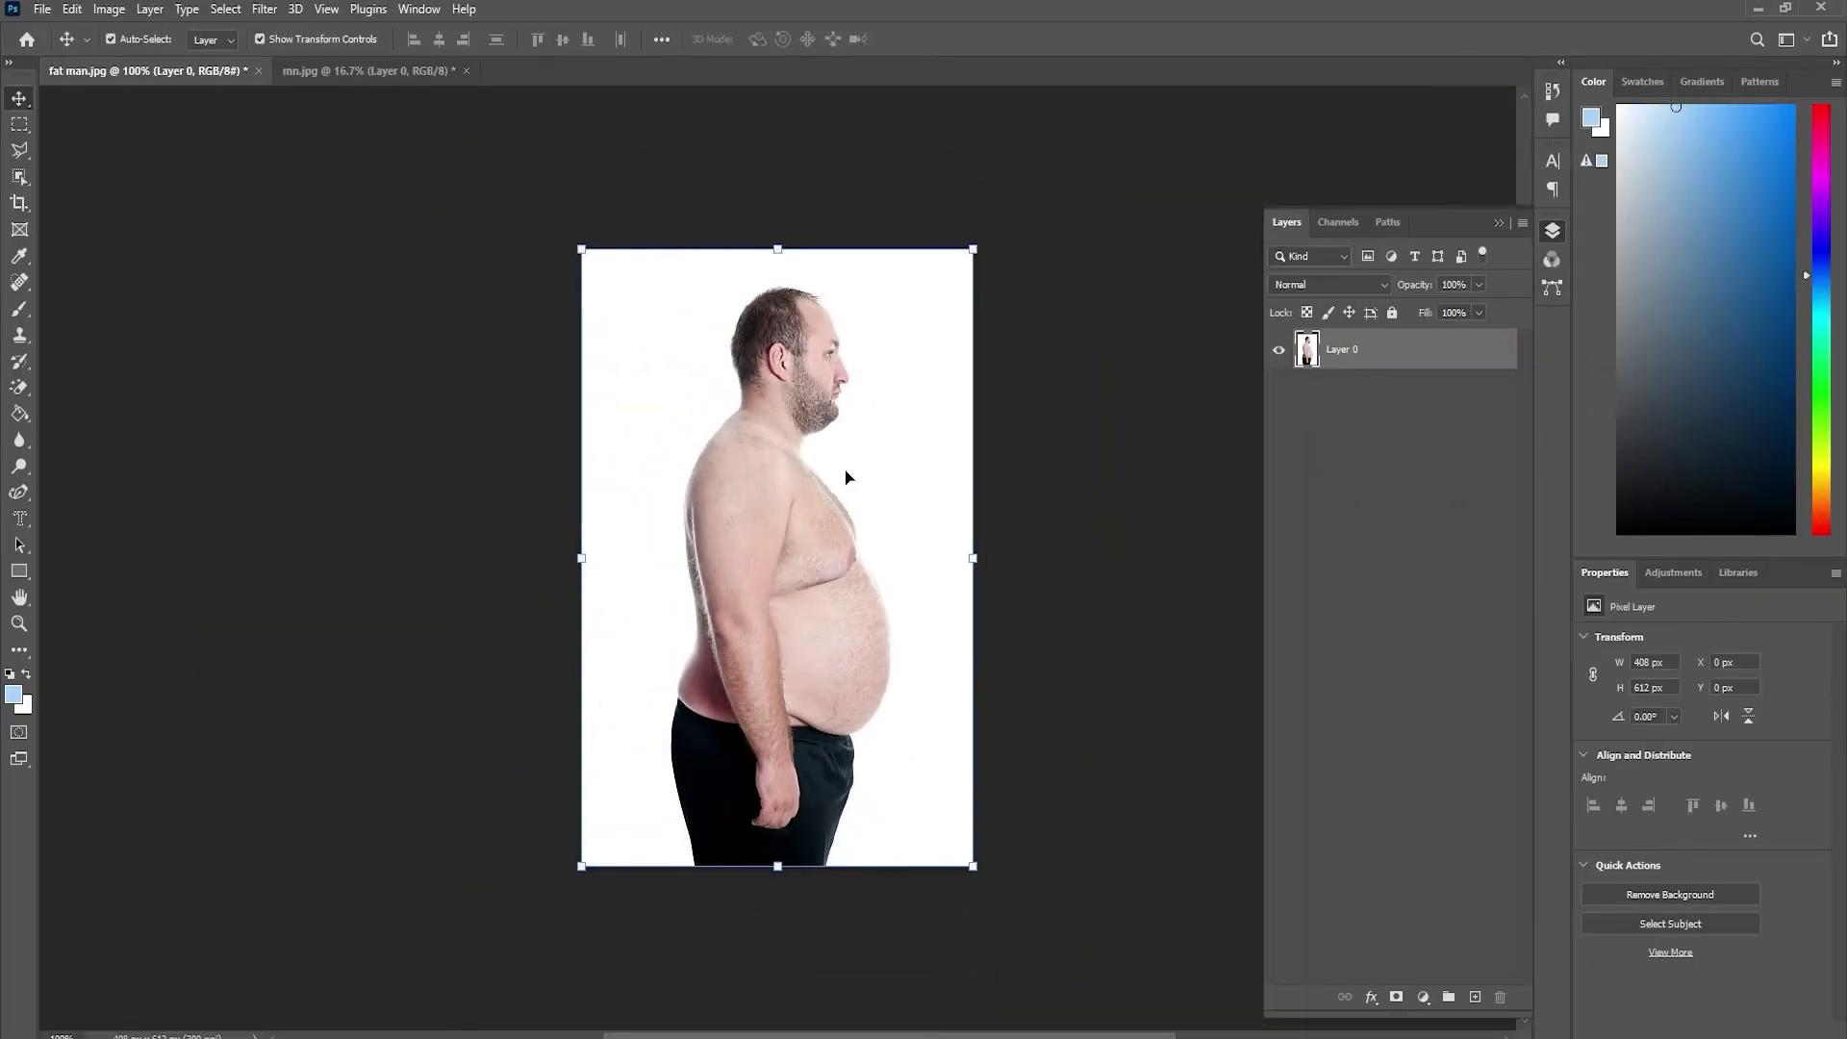
# Convert fat man.jpg's Layer 0 to a smart object and bring up the Filter menu
pyautogui.rightClick(1415, 356)
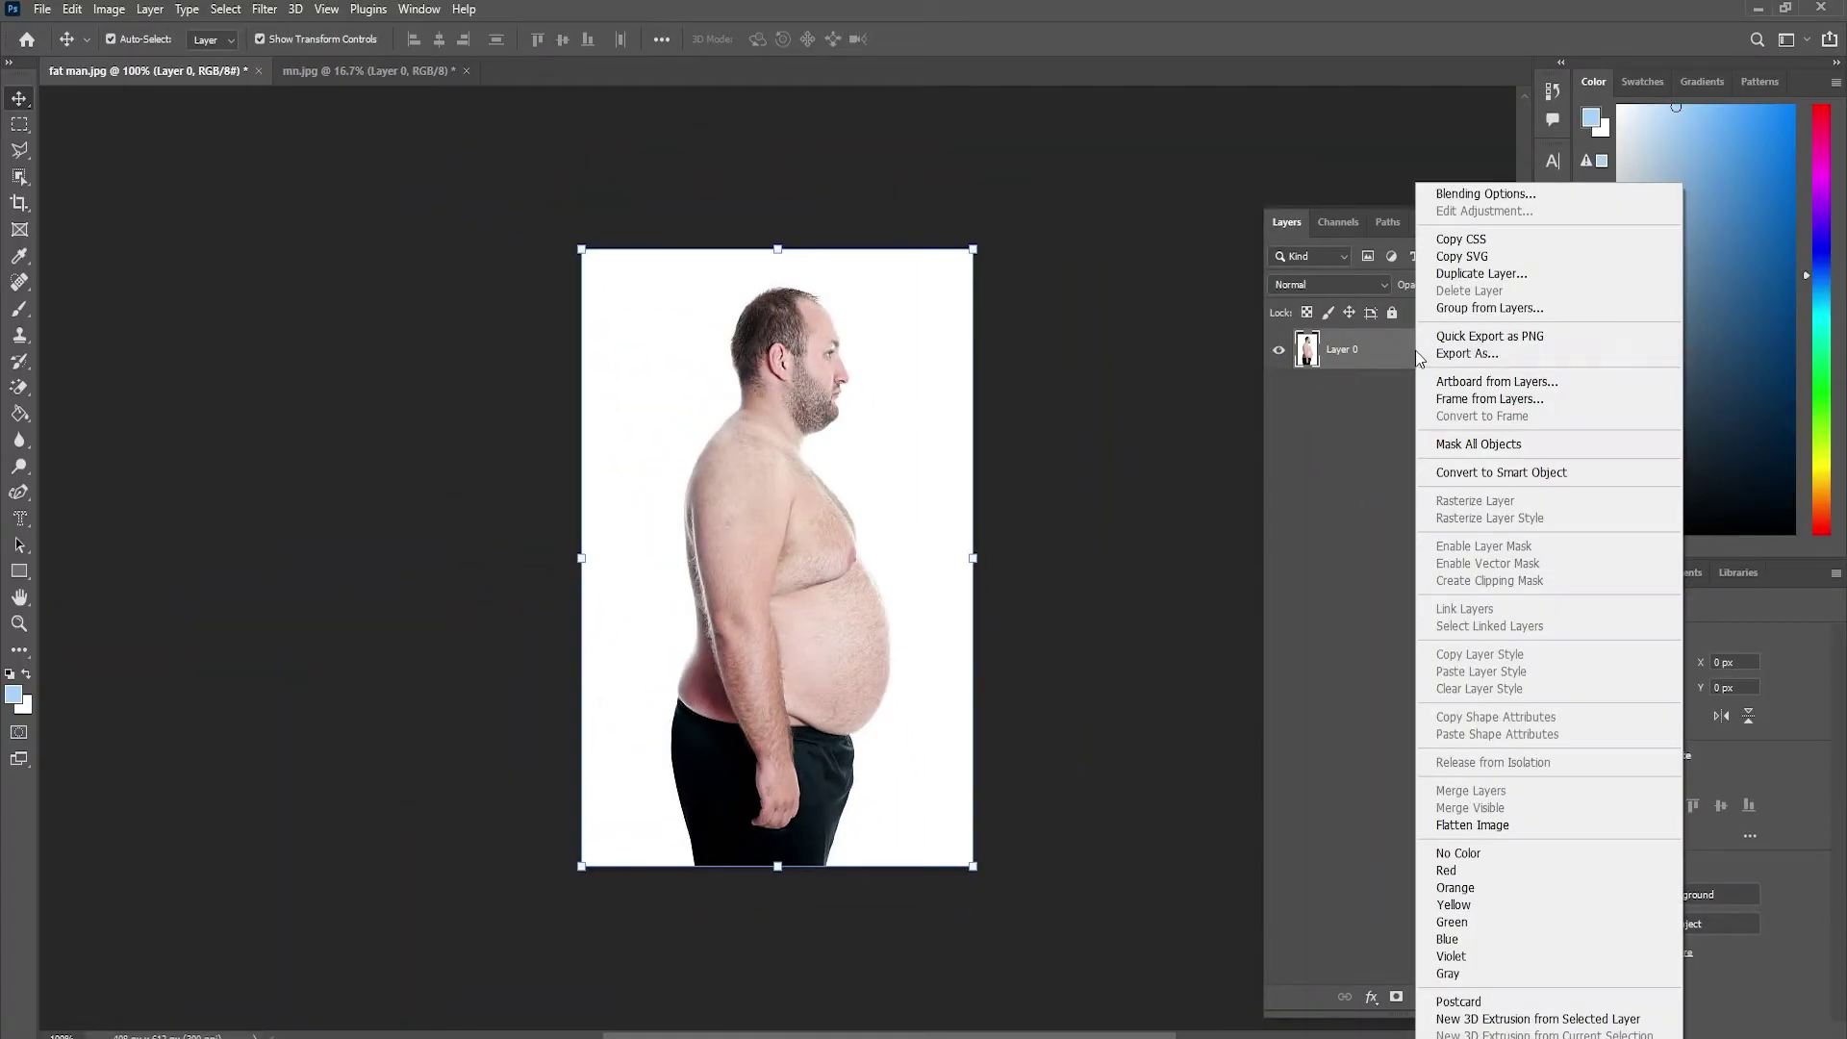
pyautogui.click(1507, 473)
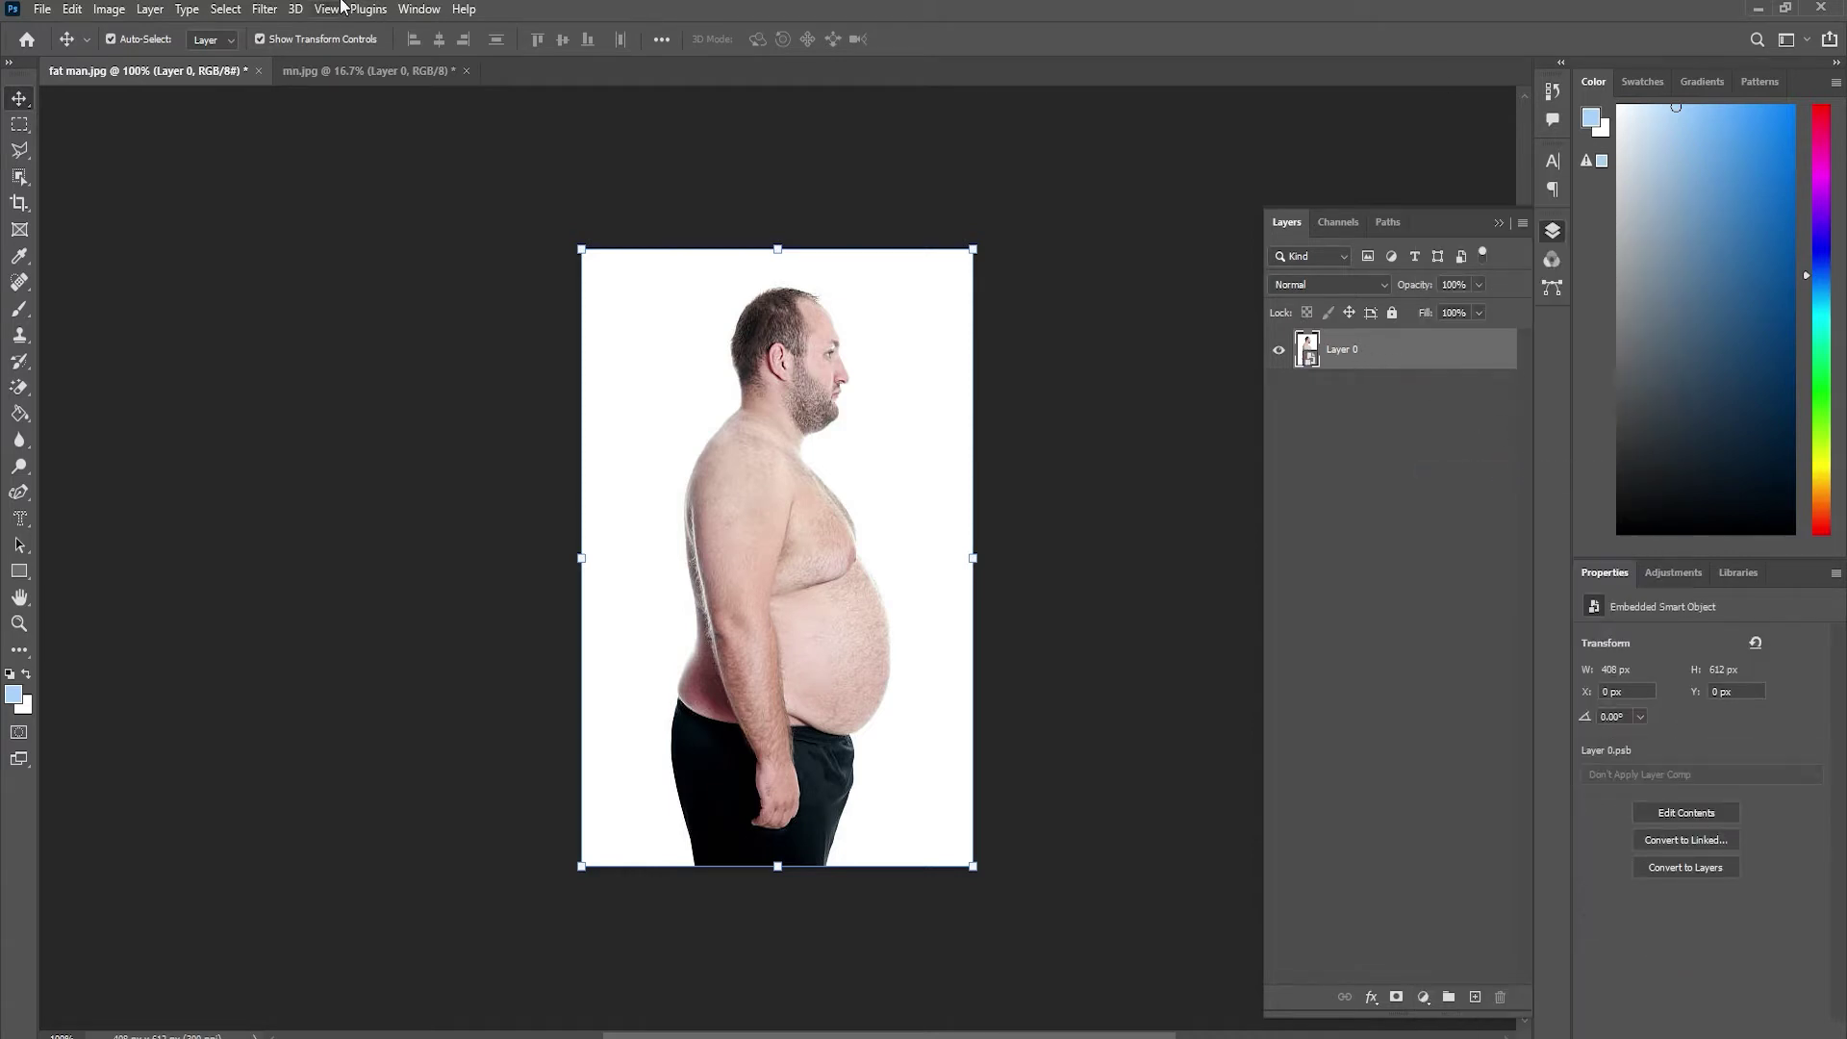
pyautogui.click(266, 12)
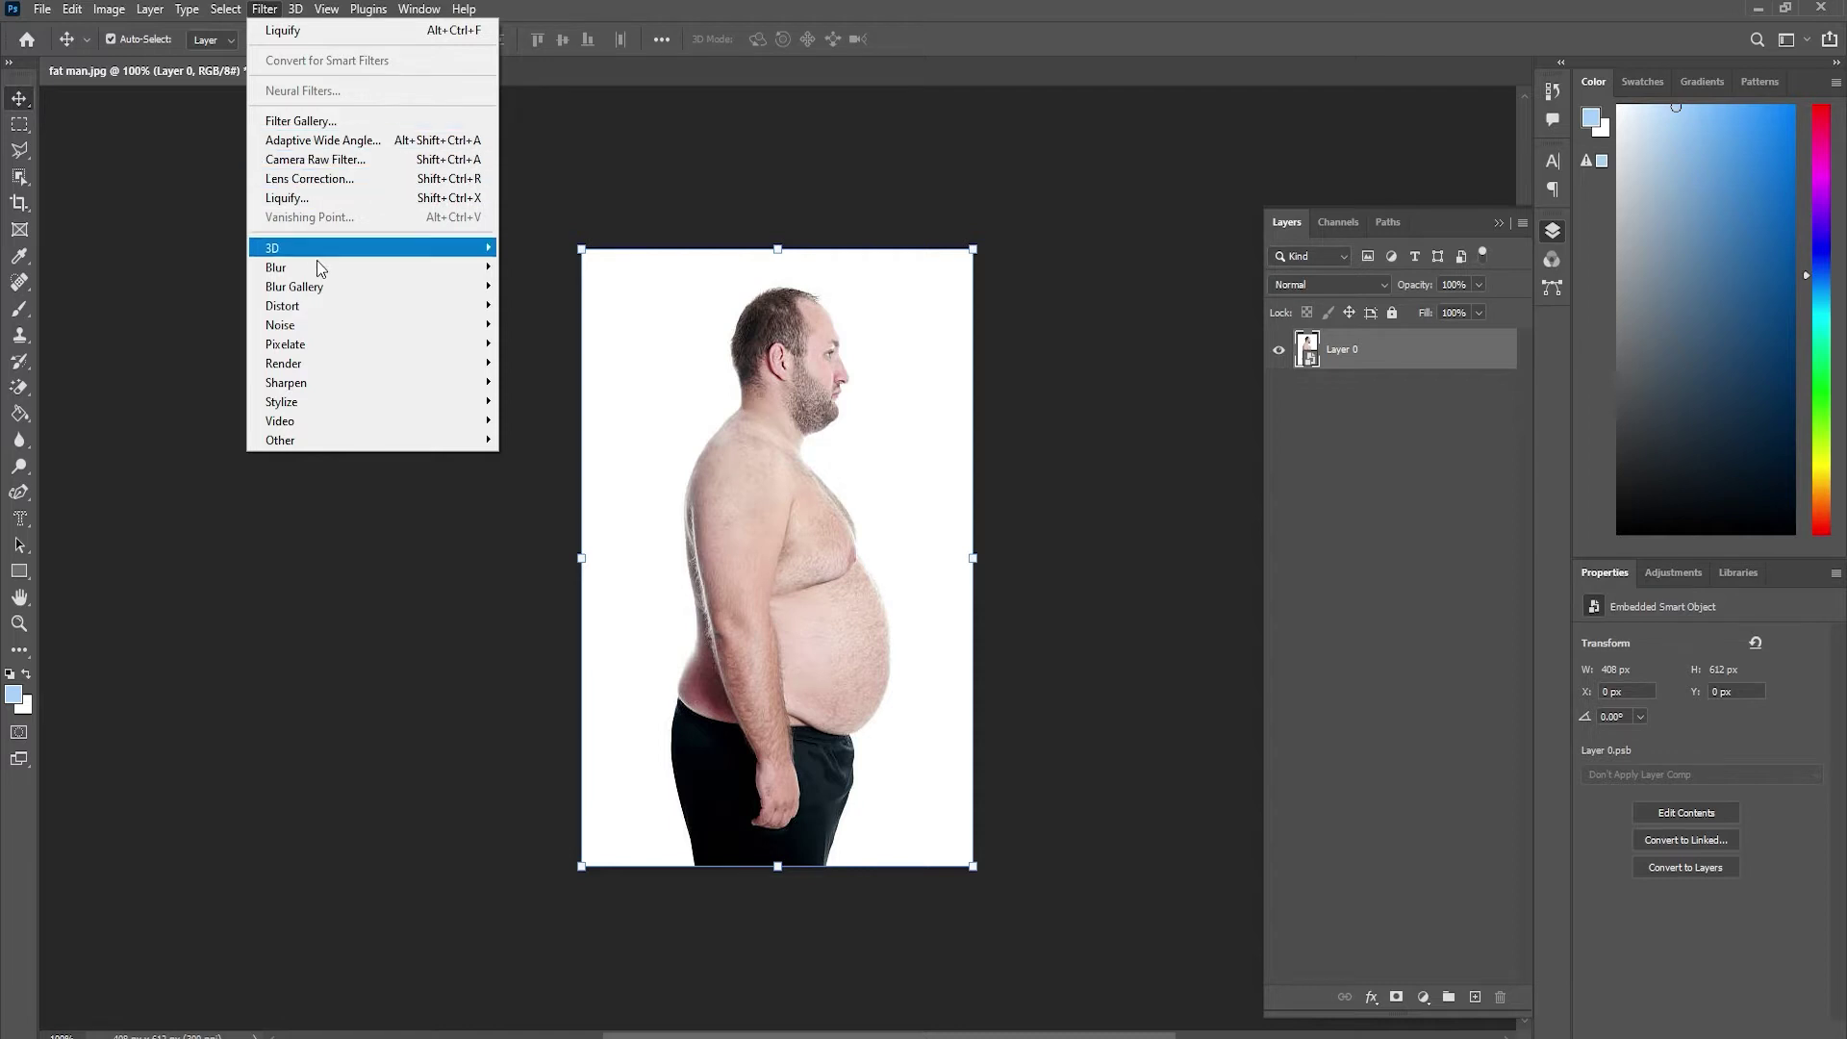
pyautogui.moveTo(283, 306)
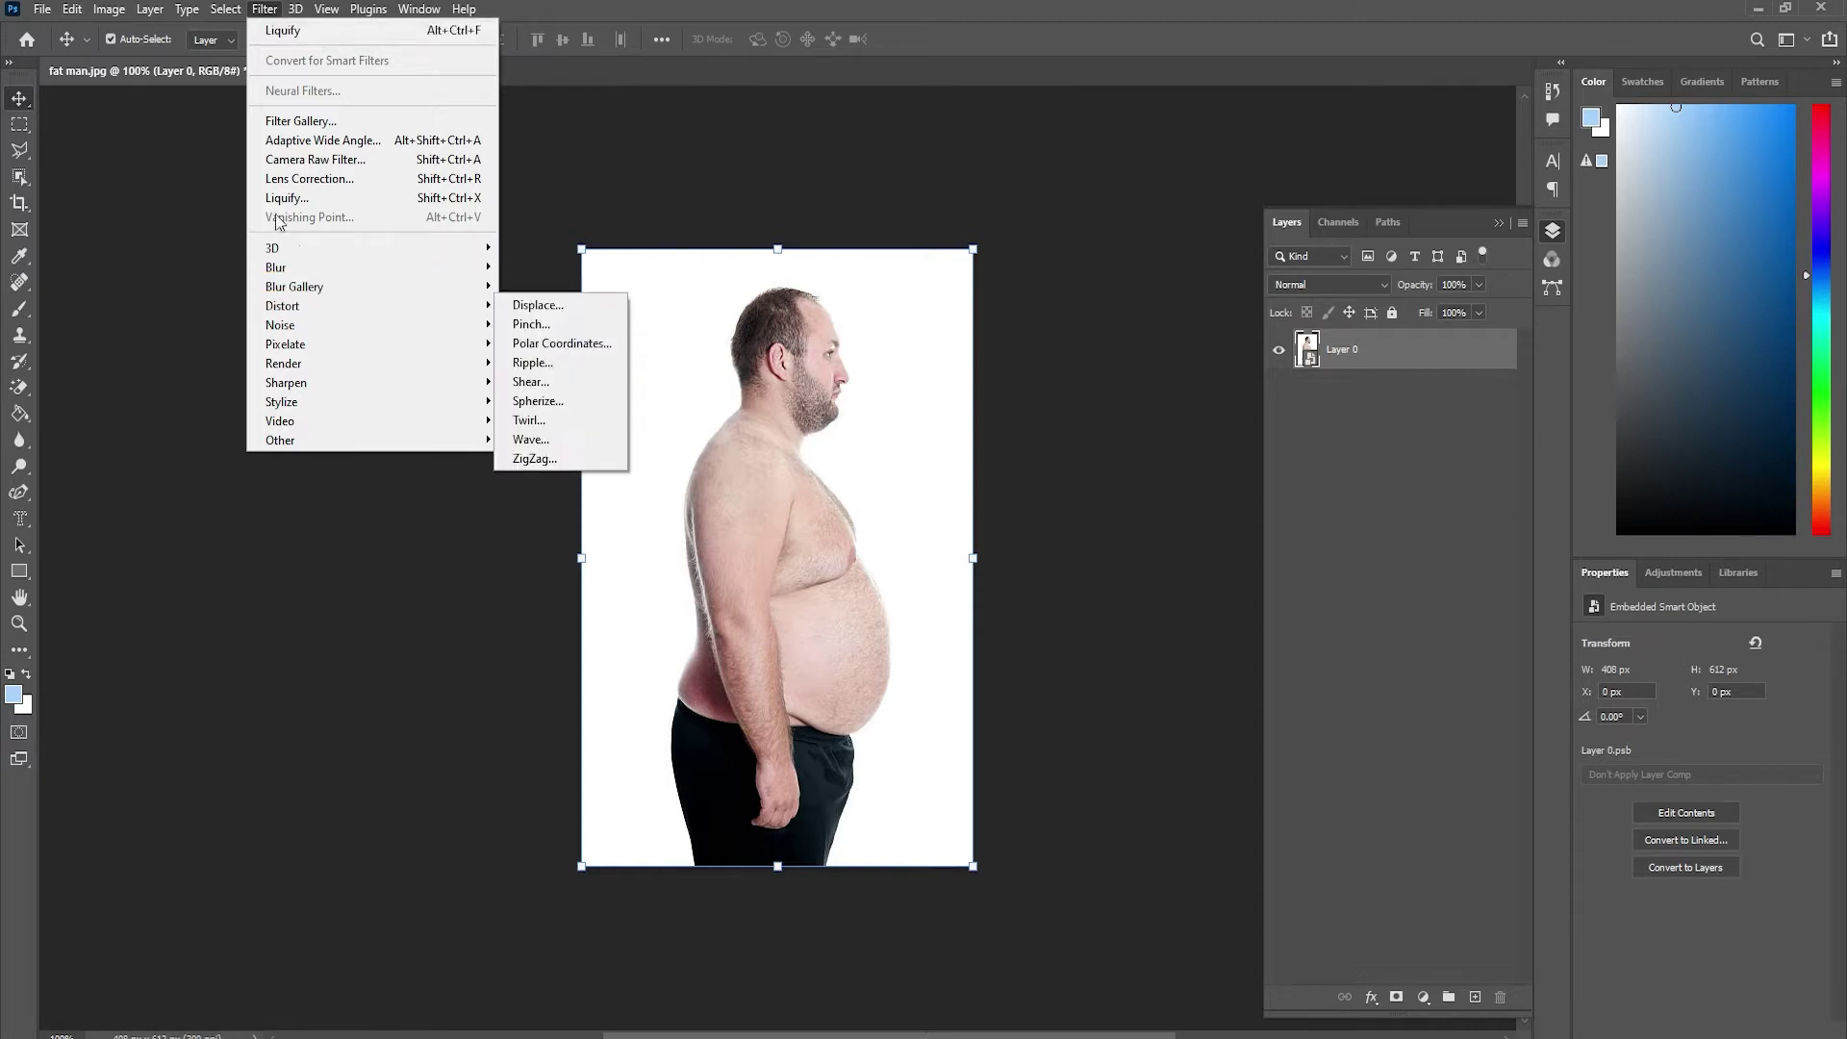
# Open Liquify, shrink the warp brush to 151, and undo a test belly stroke
pyautogui.click(304, 202)
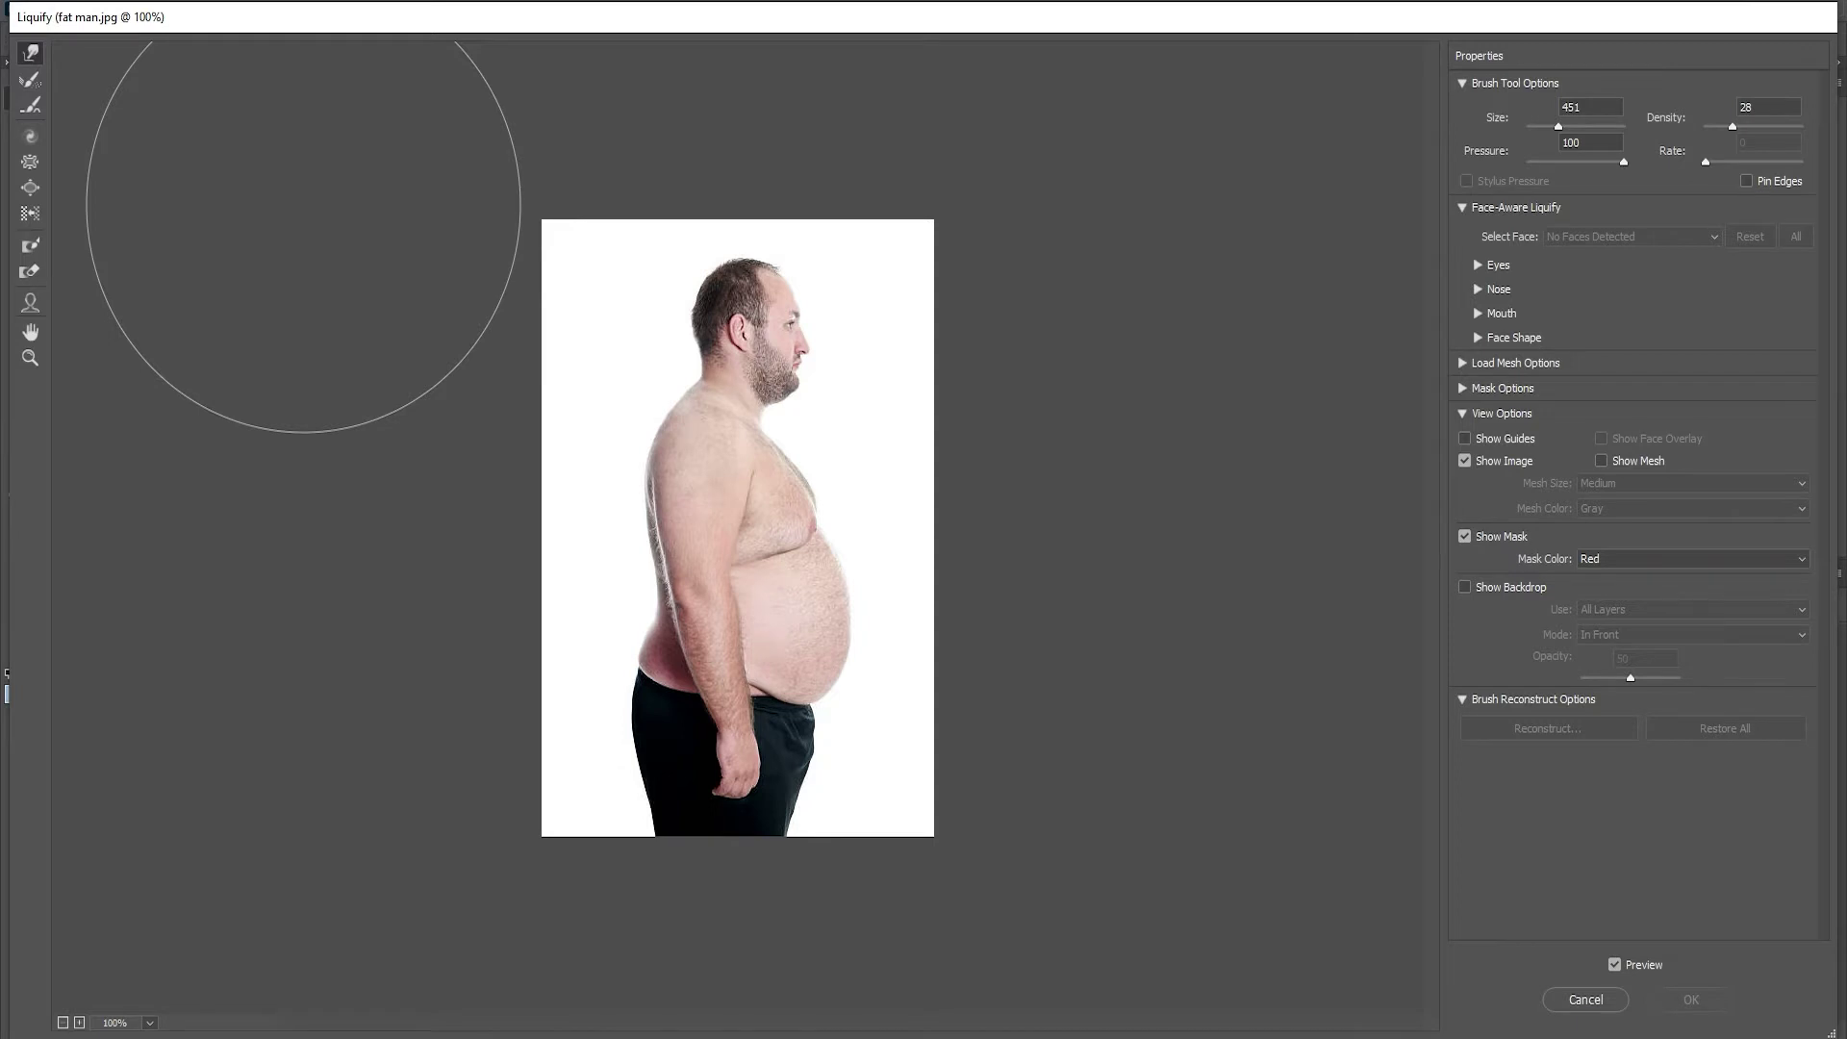
pyautogui.click(969, 463)
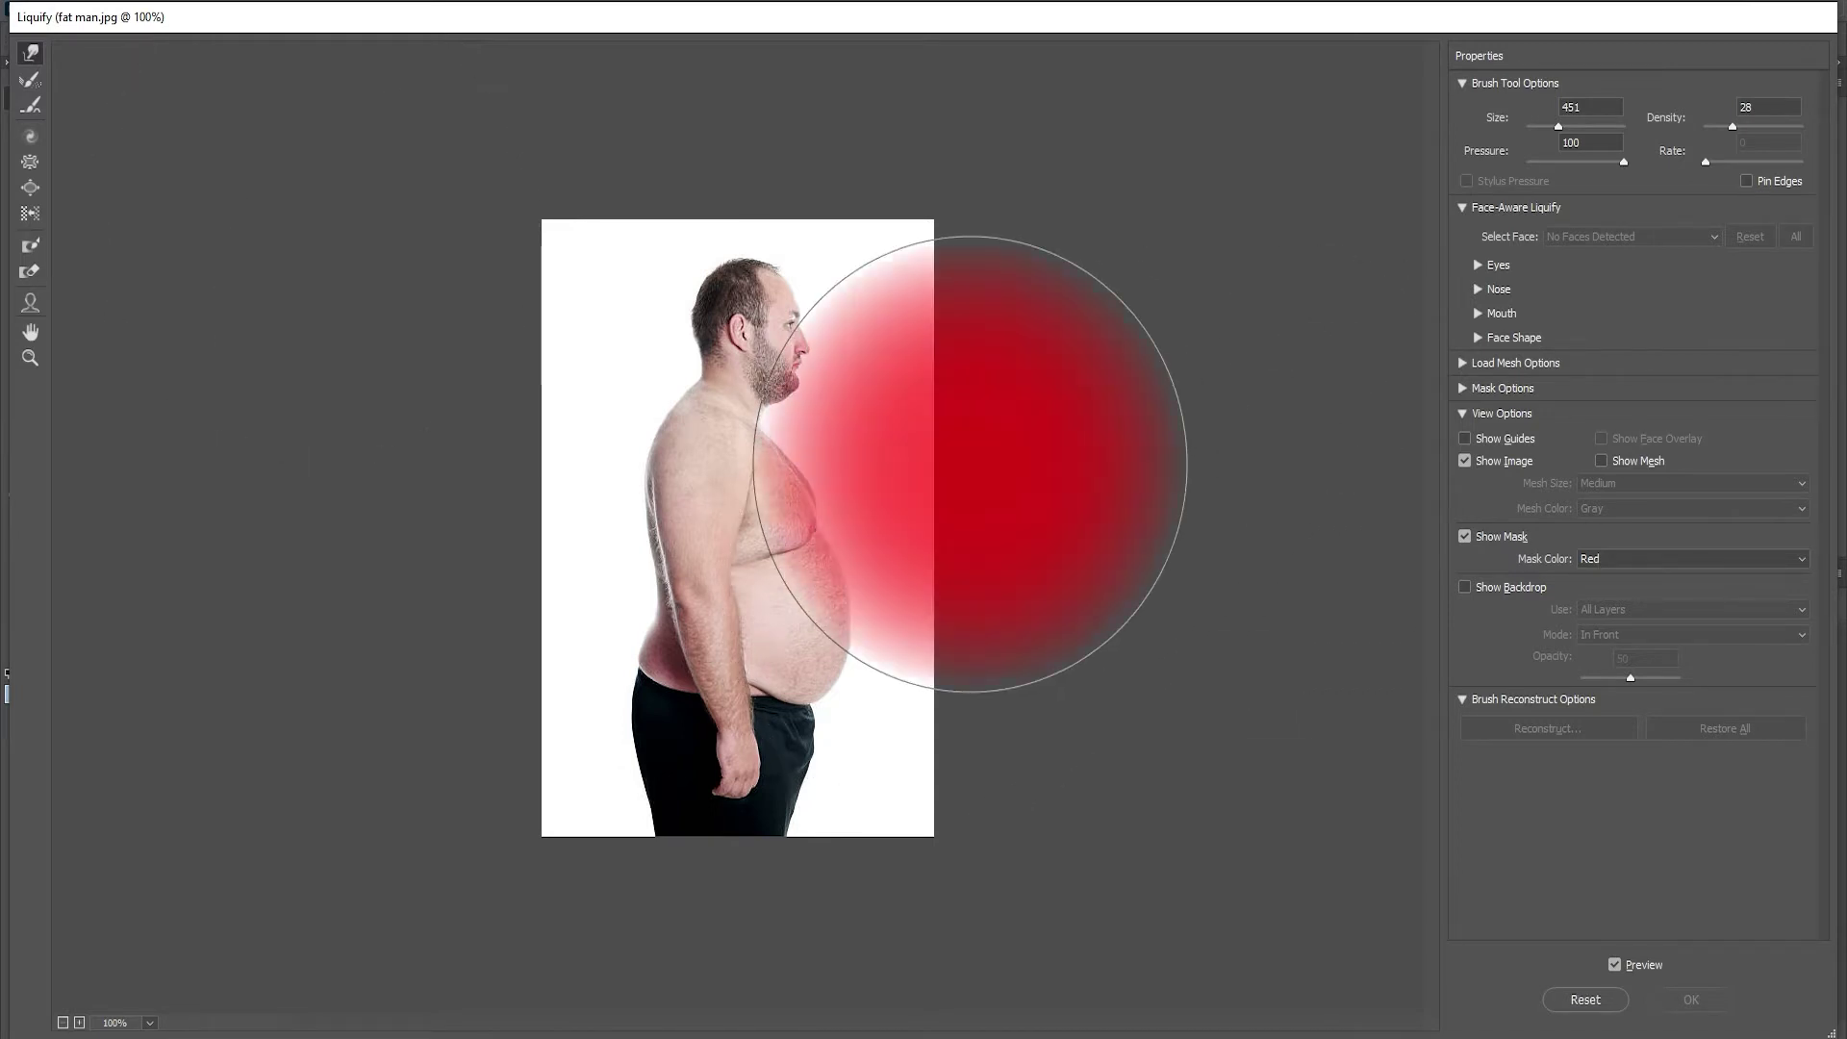
pyautogui.moveTo(970, 464); pyautogui.dragTo(825, 464)
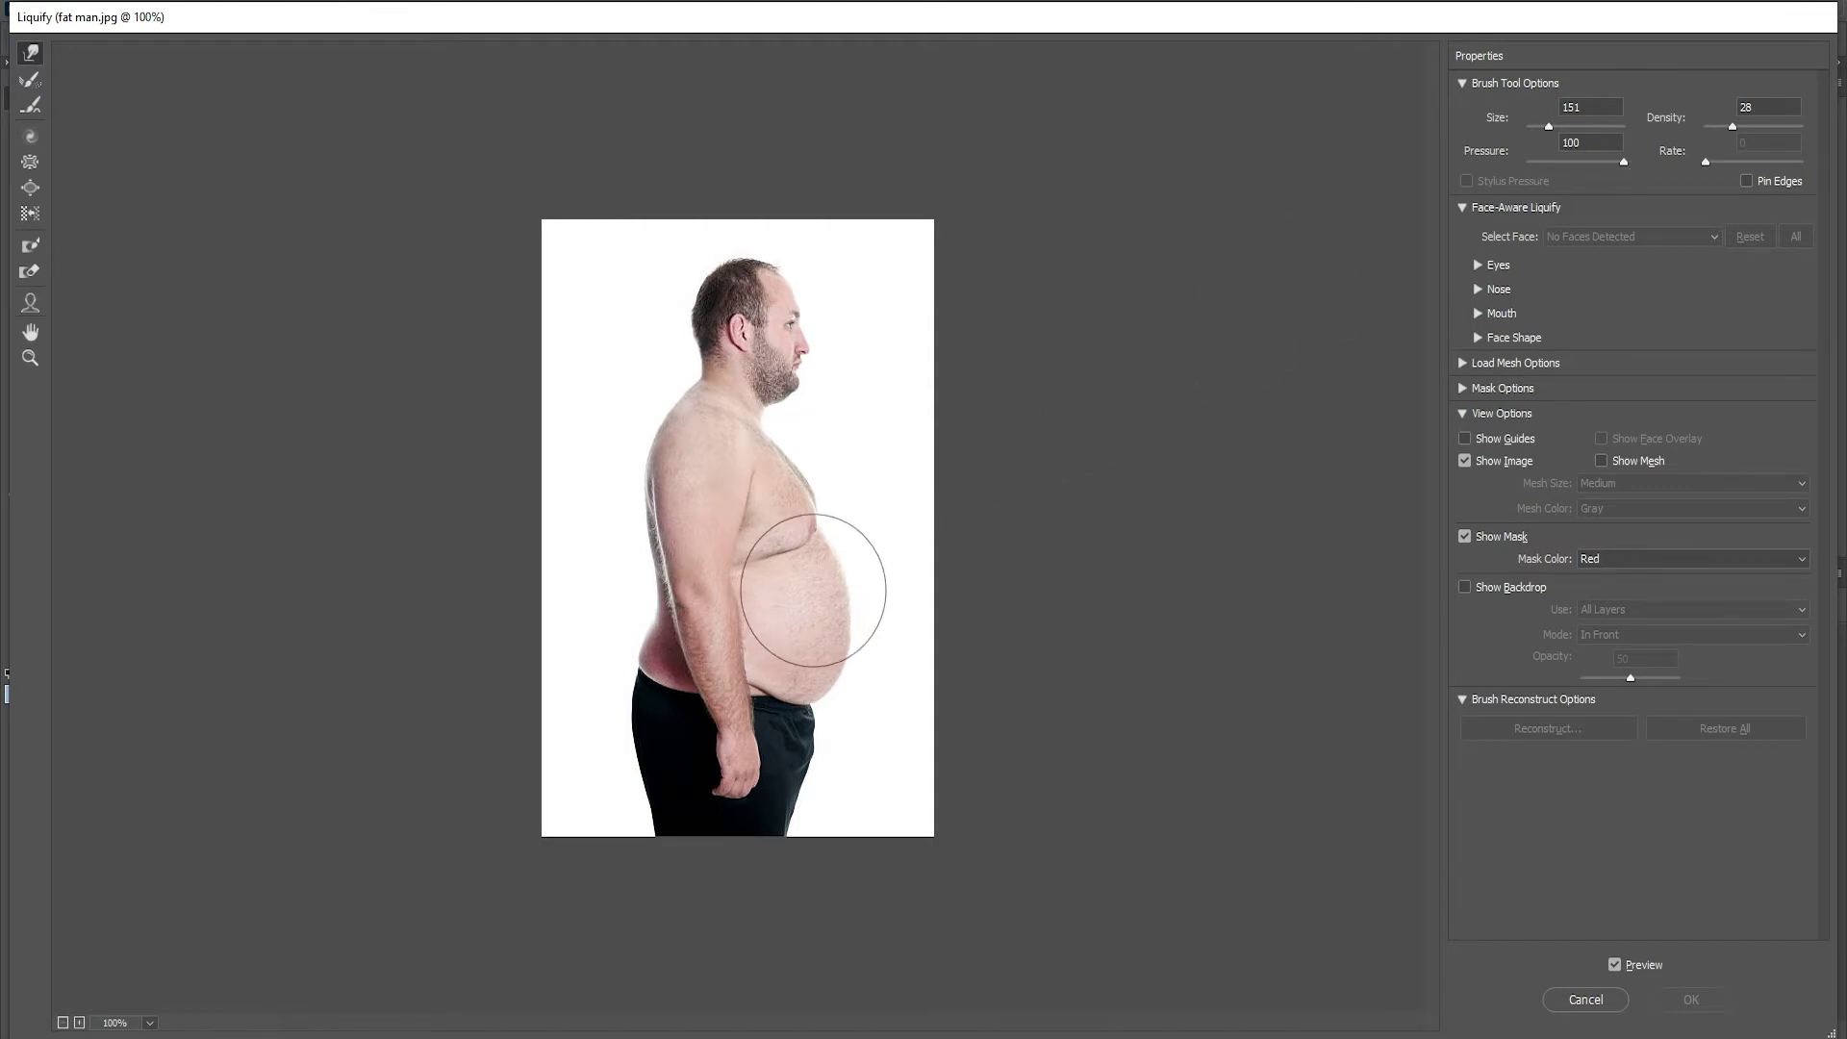
pyautogui.moveTo(817, 586)
pyautogui.mouseDown()
pyautogui.moveTo(874, 557)
pyautogui.moveTo(955, 556)
pyautogui.mouseUp()
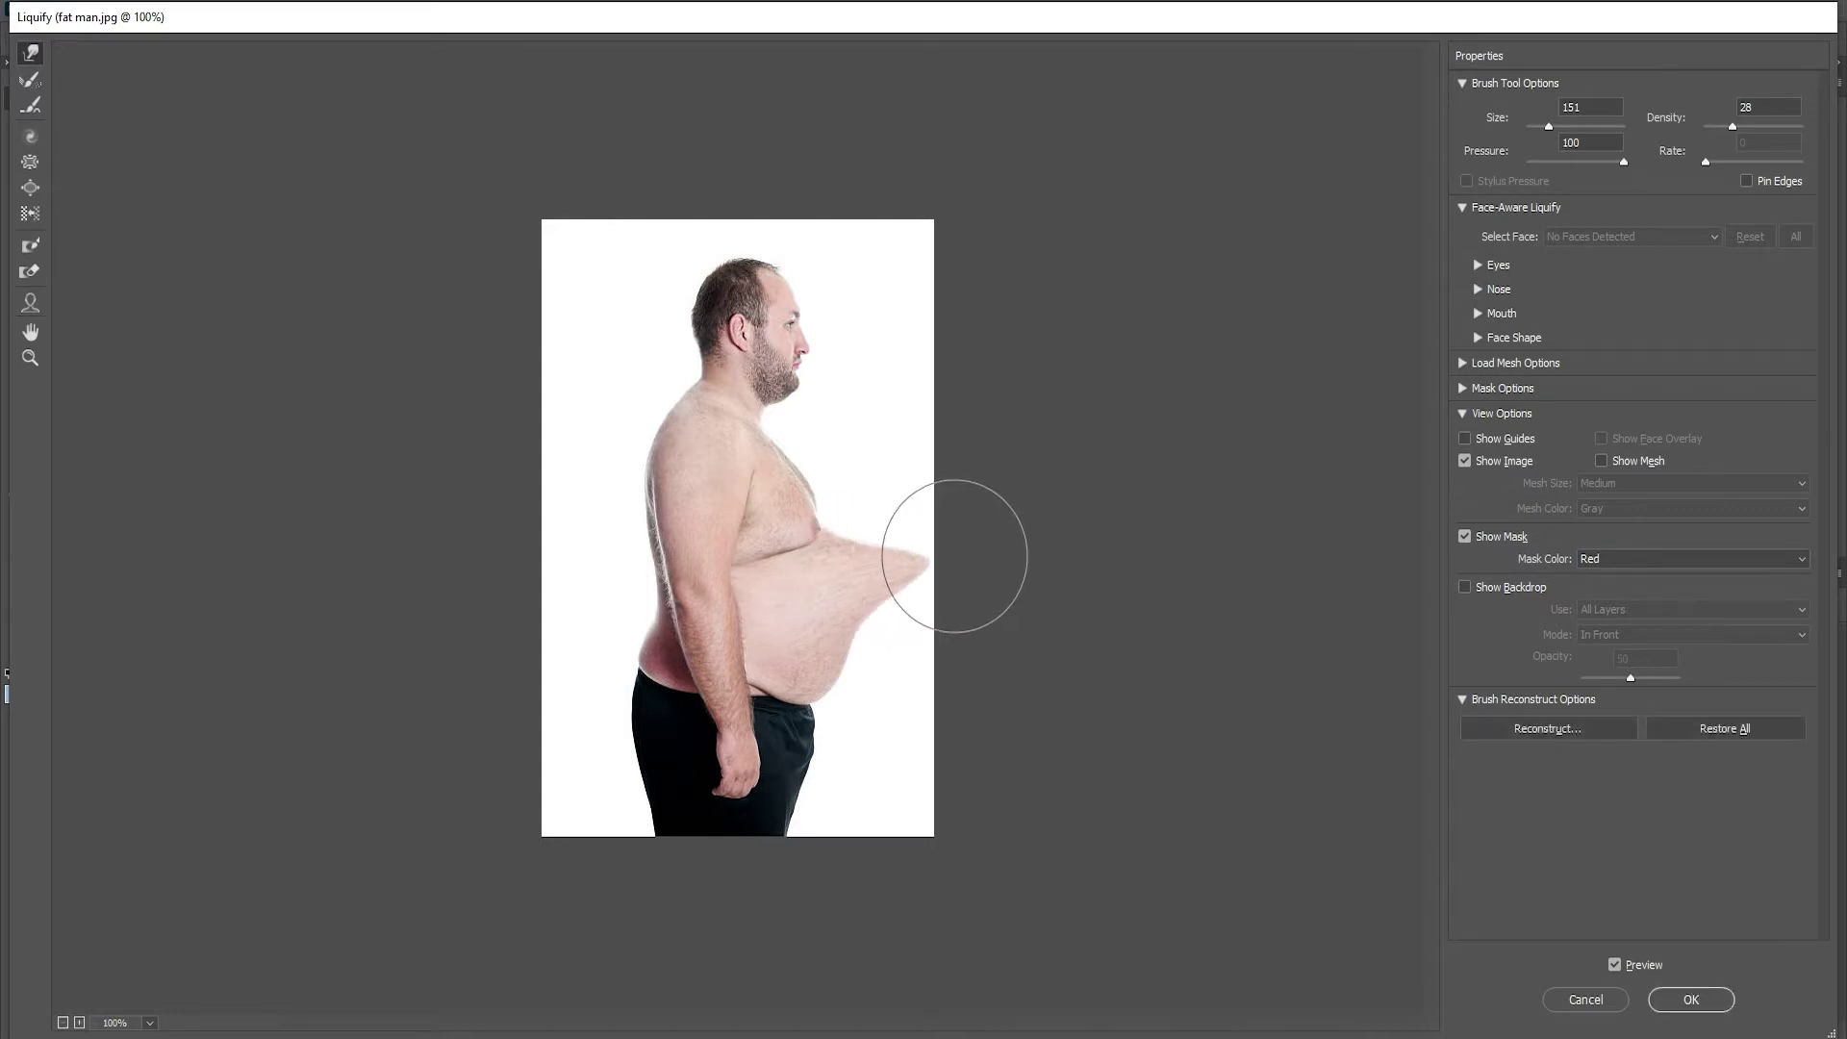
pyautogui.hotkey('ctrl', 'z')
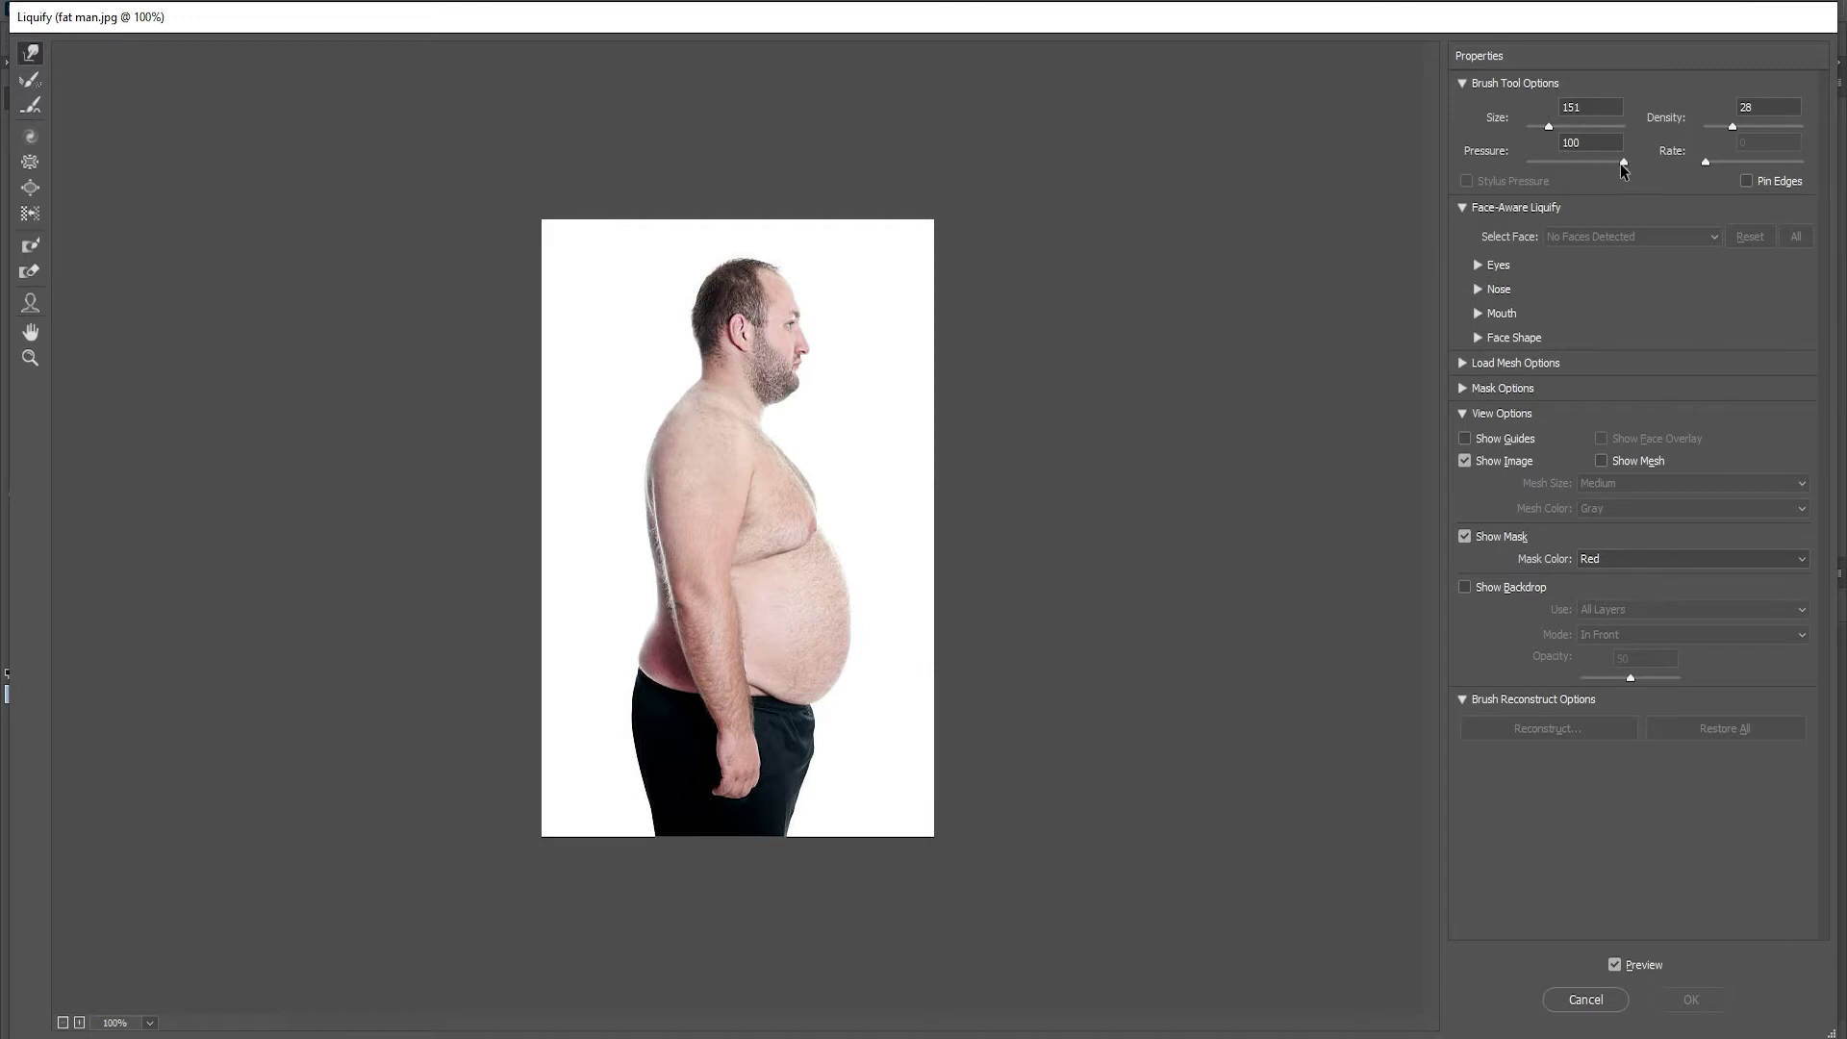
# Lower the brush pressure to 8 and undo two gentler test warps on the belly
pyautogui.moveTo(1624, 161); pyautogui.dragTo(1532, 166)
pyautogui.moveTo(783, 660); pyautogui.dragTo(939, 601)
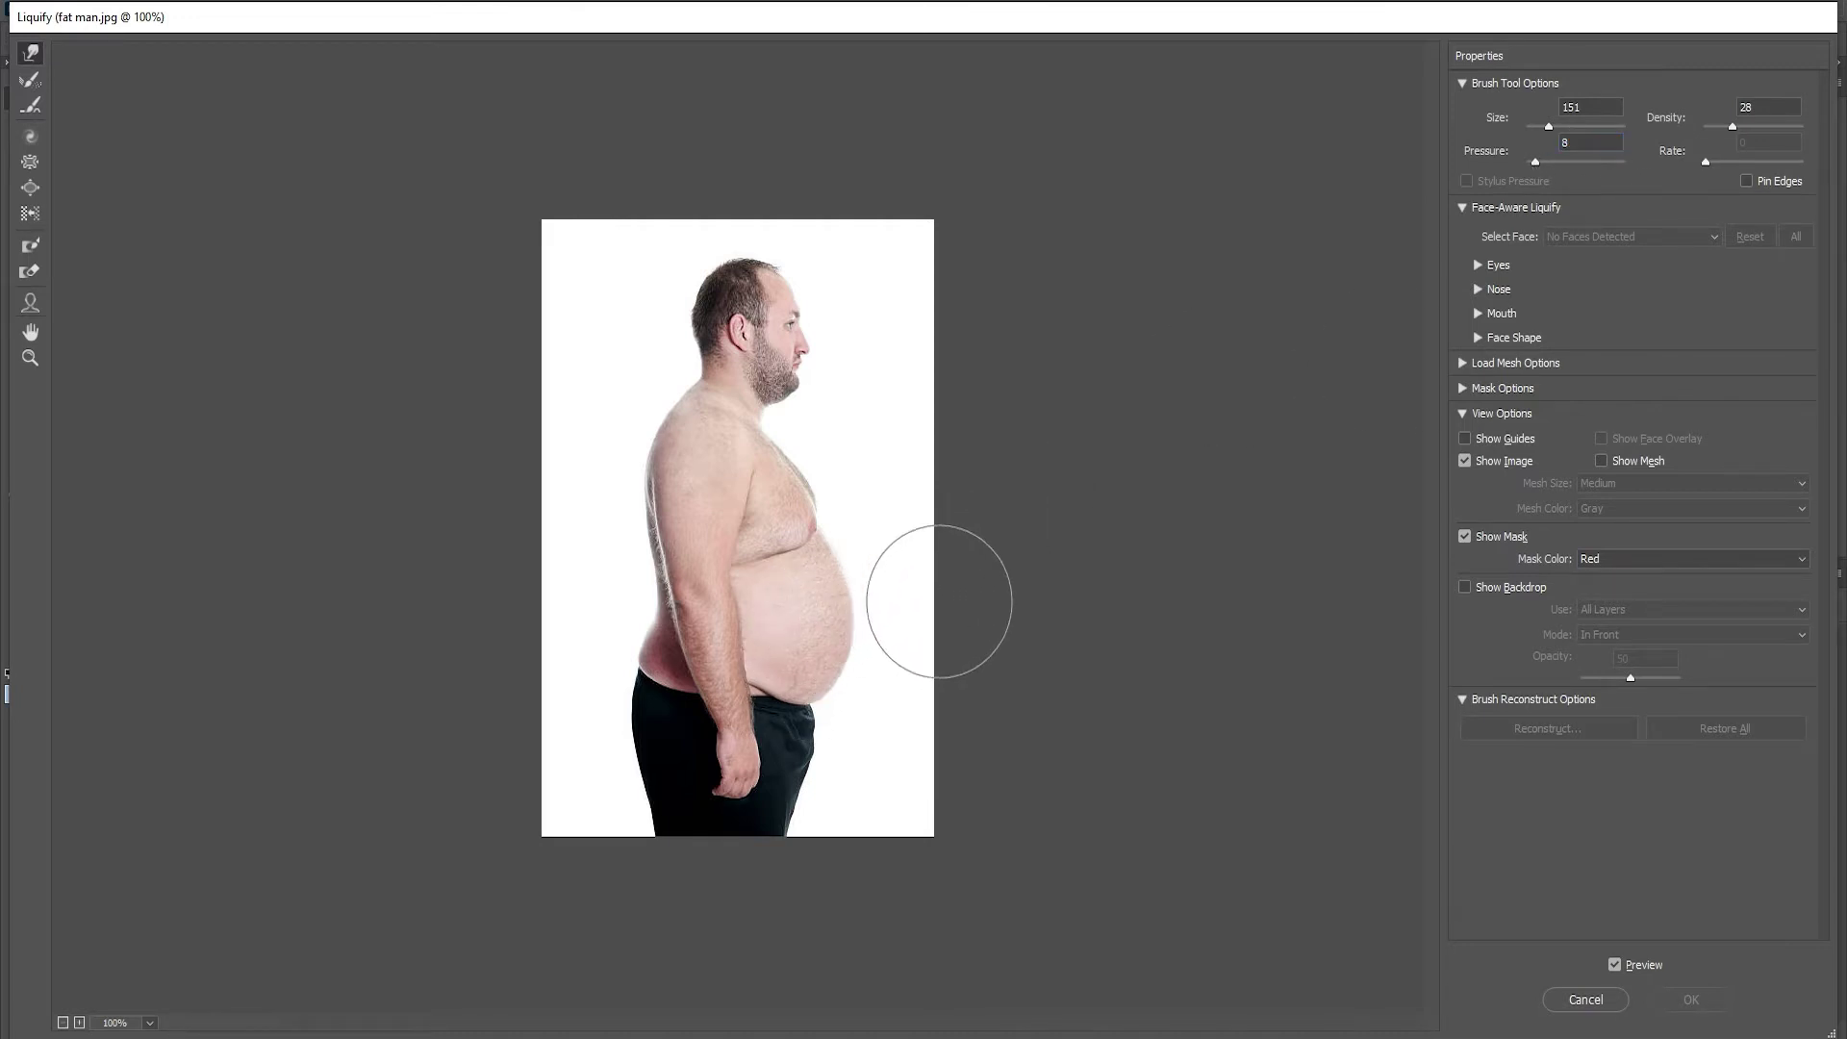
pyautogui.moveTo(783, 585); pyautogui.dragTo(914, 598)
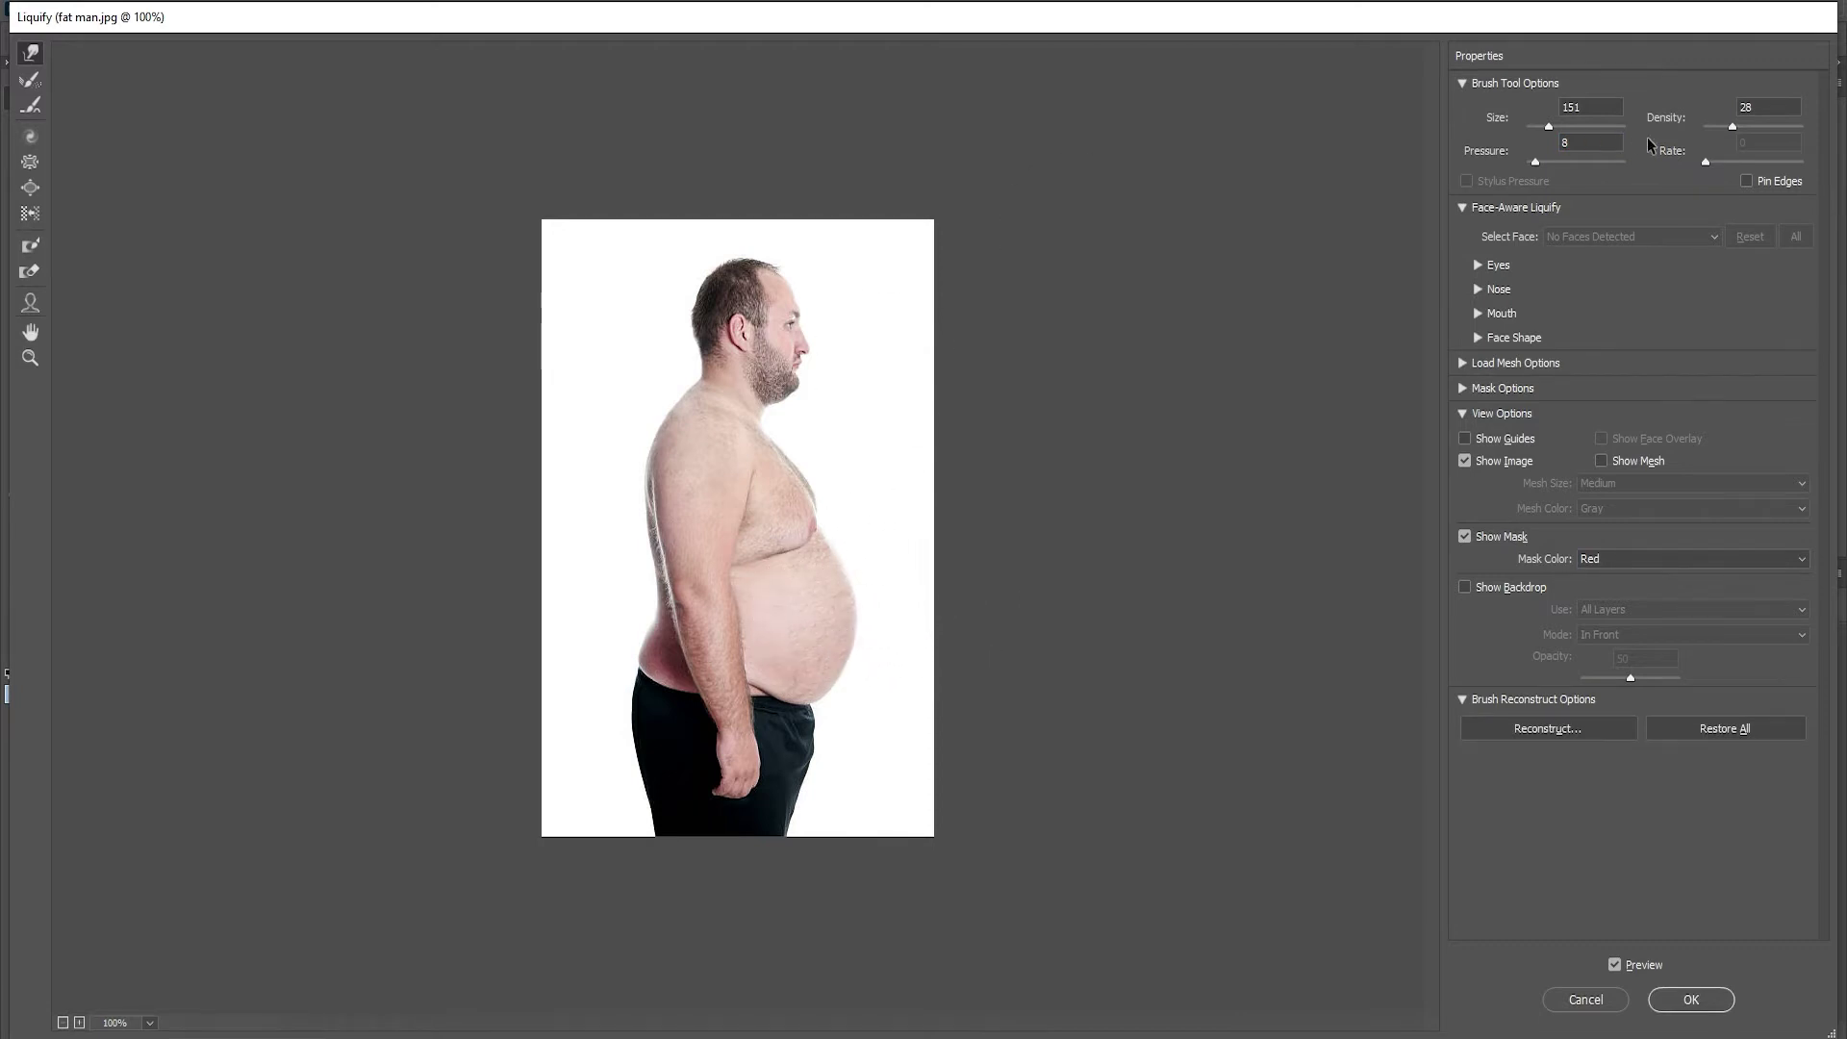
pyautogui.hotkey('ctrl', 'z')
pyautogui.hotkey('ctrl', 'z')
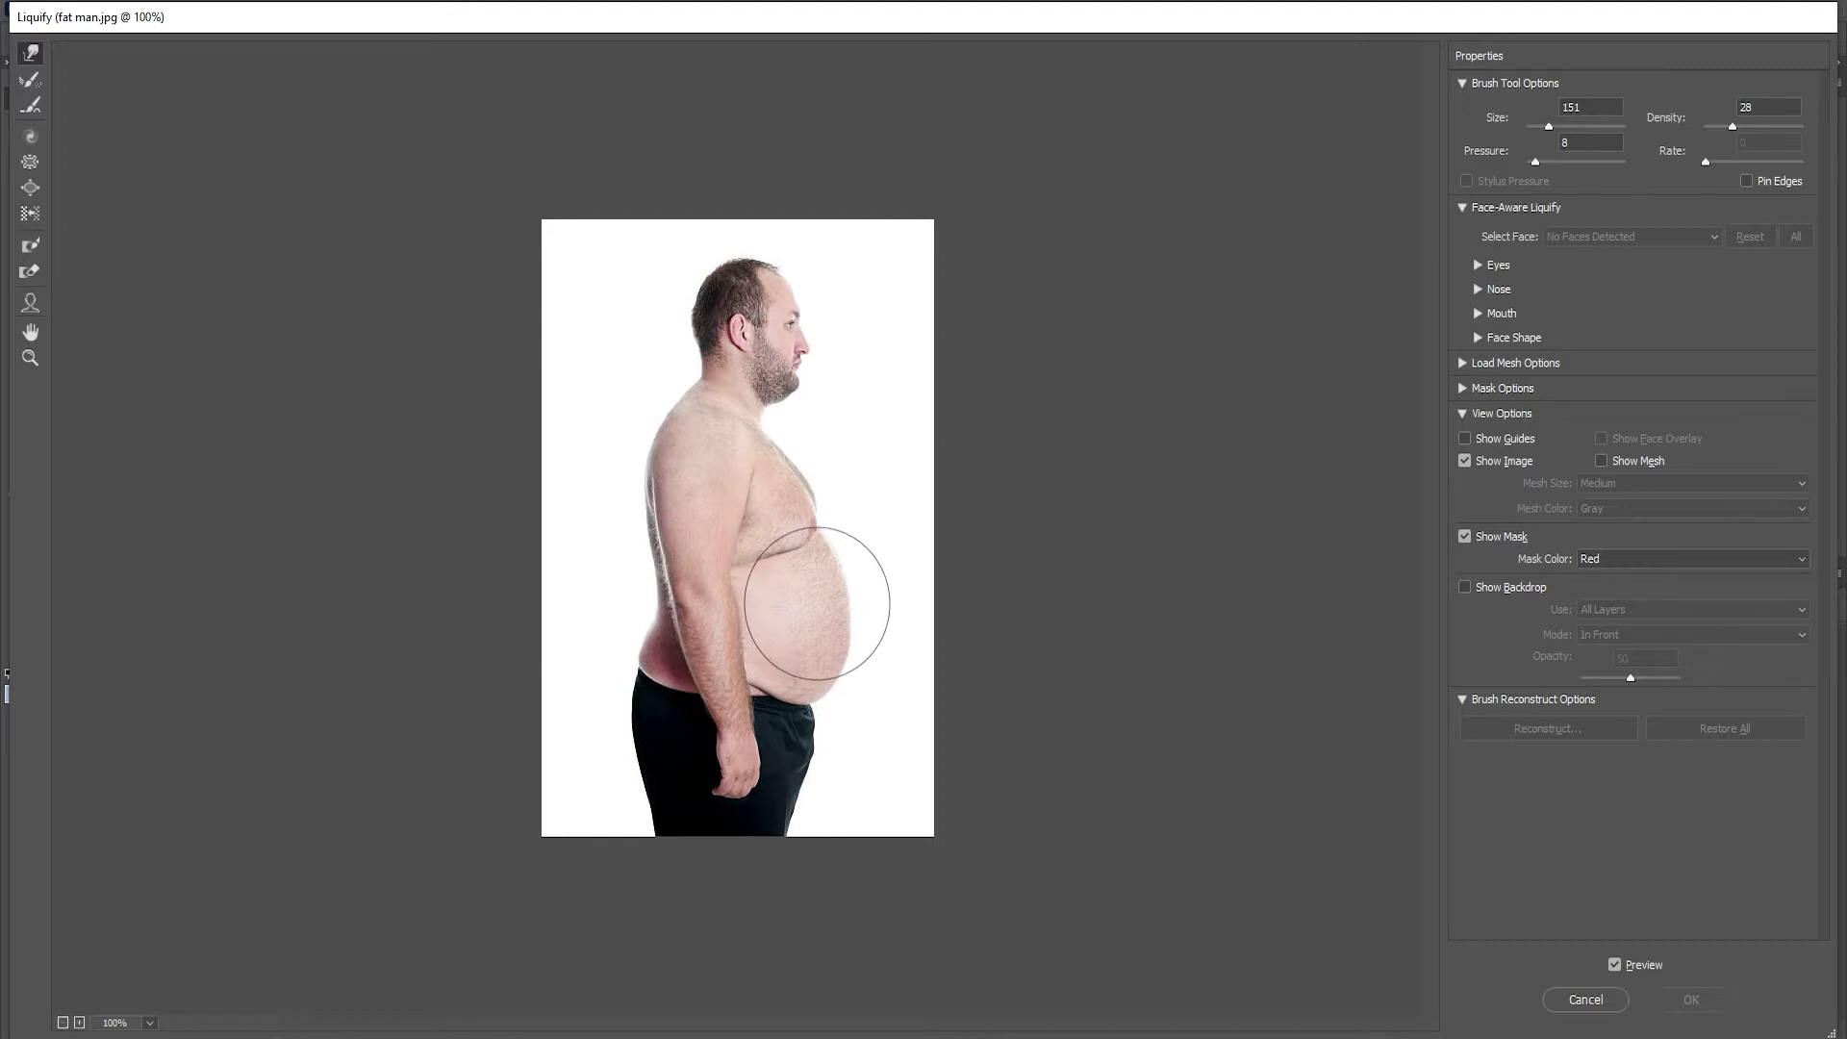
# At 200% zoom with pressure 100, warp the belly's edges inward to slim it
pyautogui.hotkey('ctrl', '+')
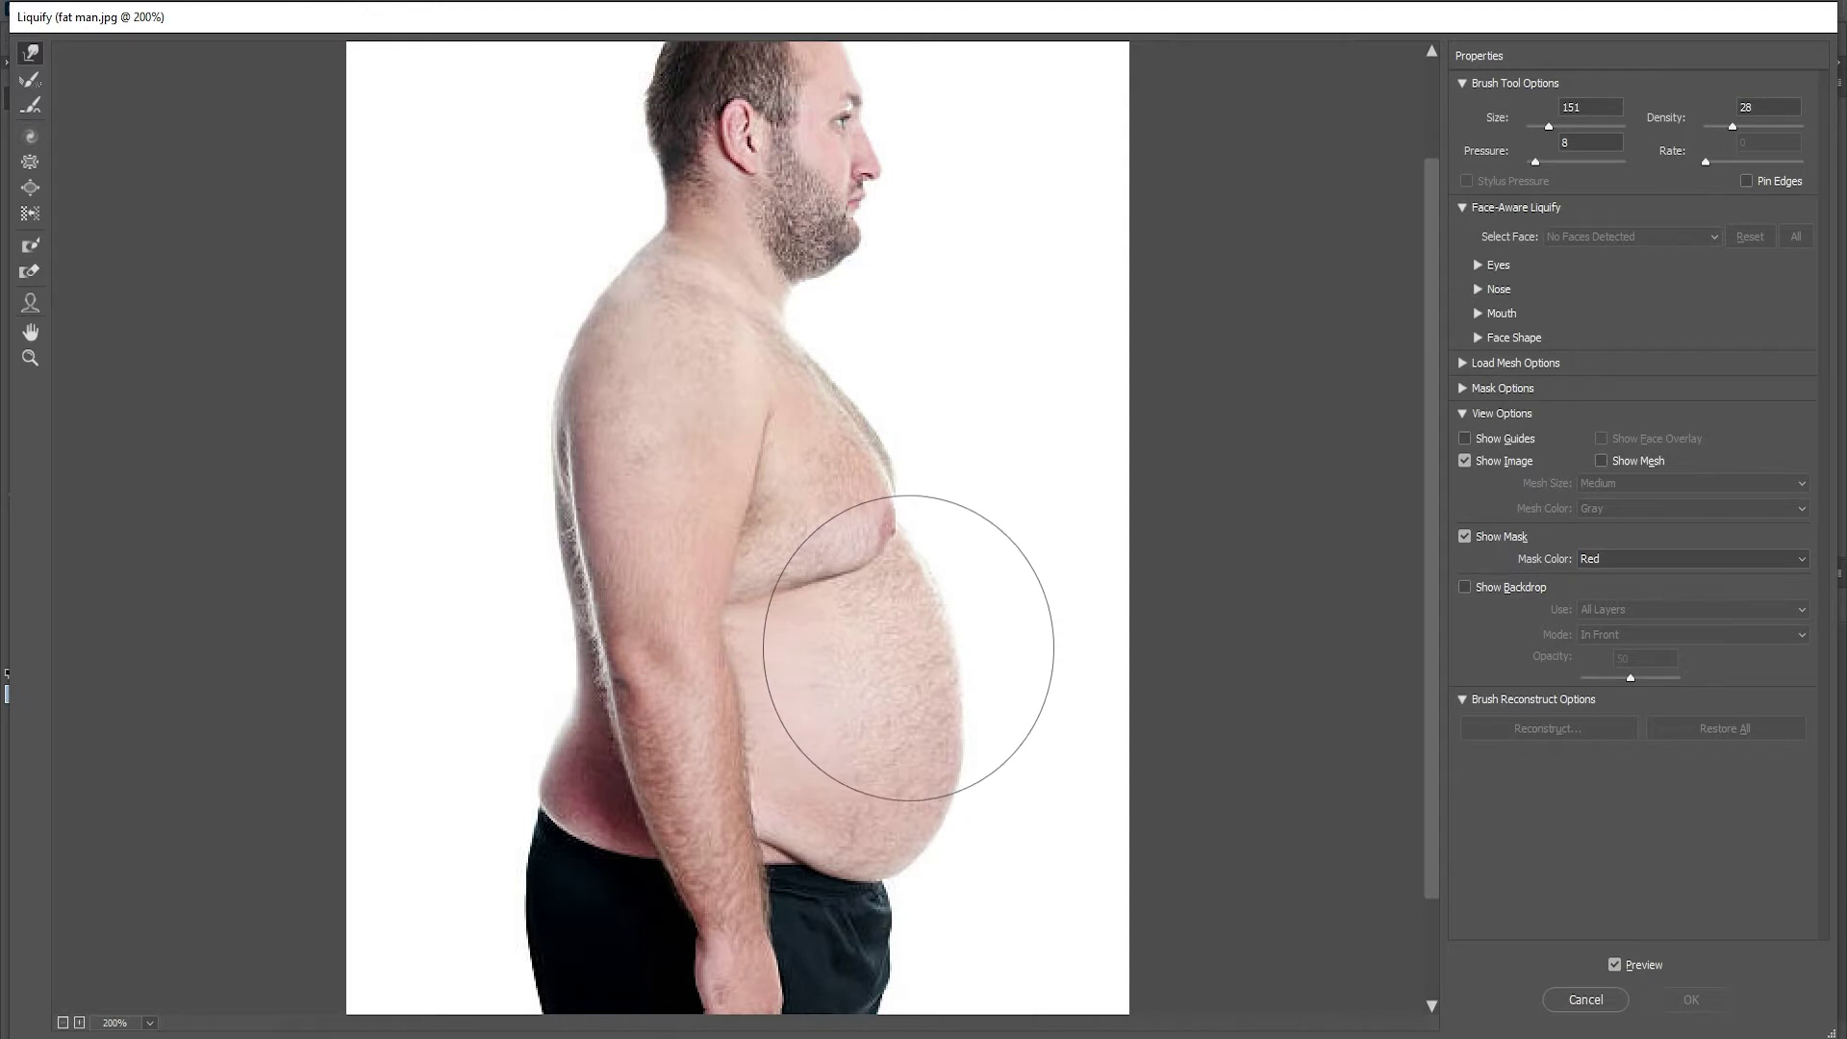
pyautogui.moveTo(952, 640); pyautogui.dragTo(926, 642)
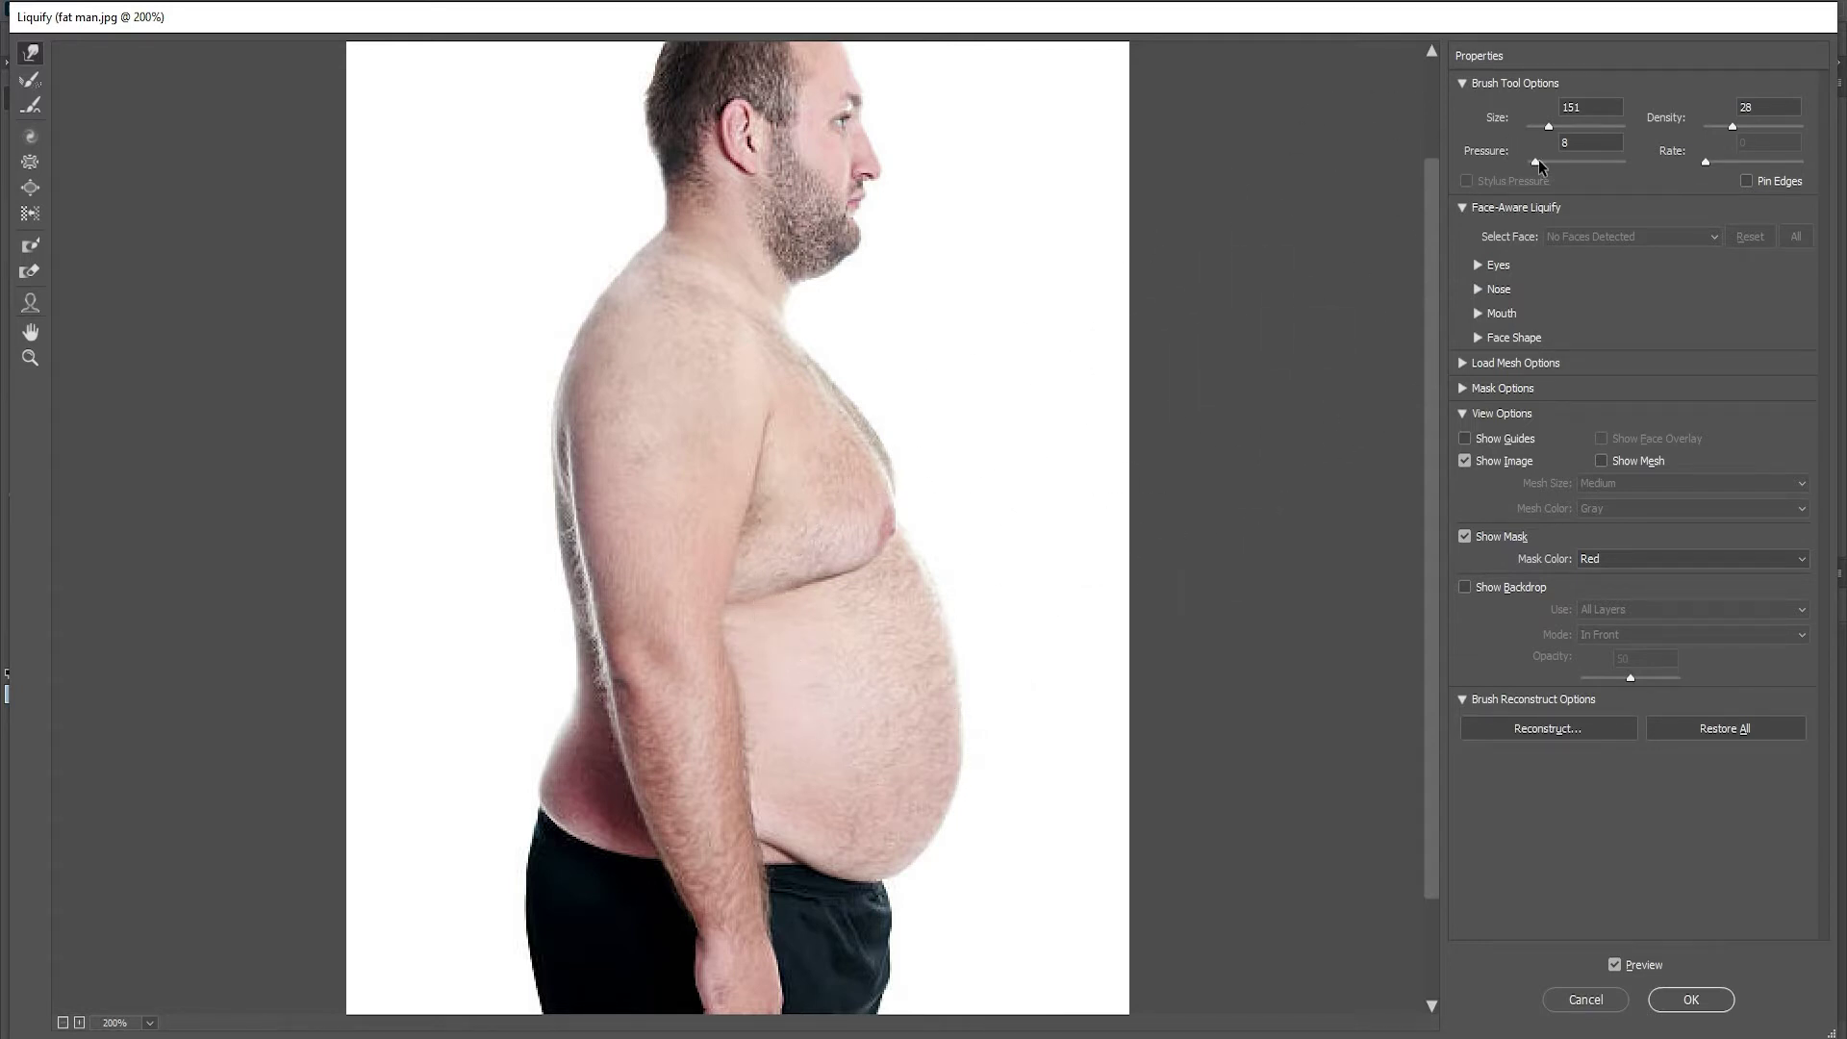
pyautogui.moveTo(1533, 163); pyautogui.dragTo(1625, 166)
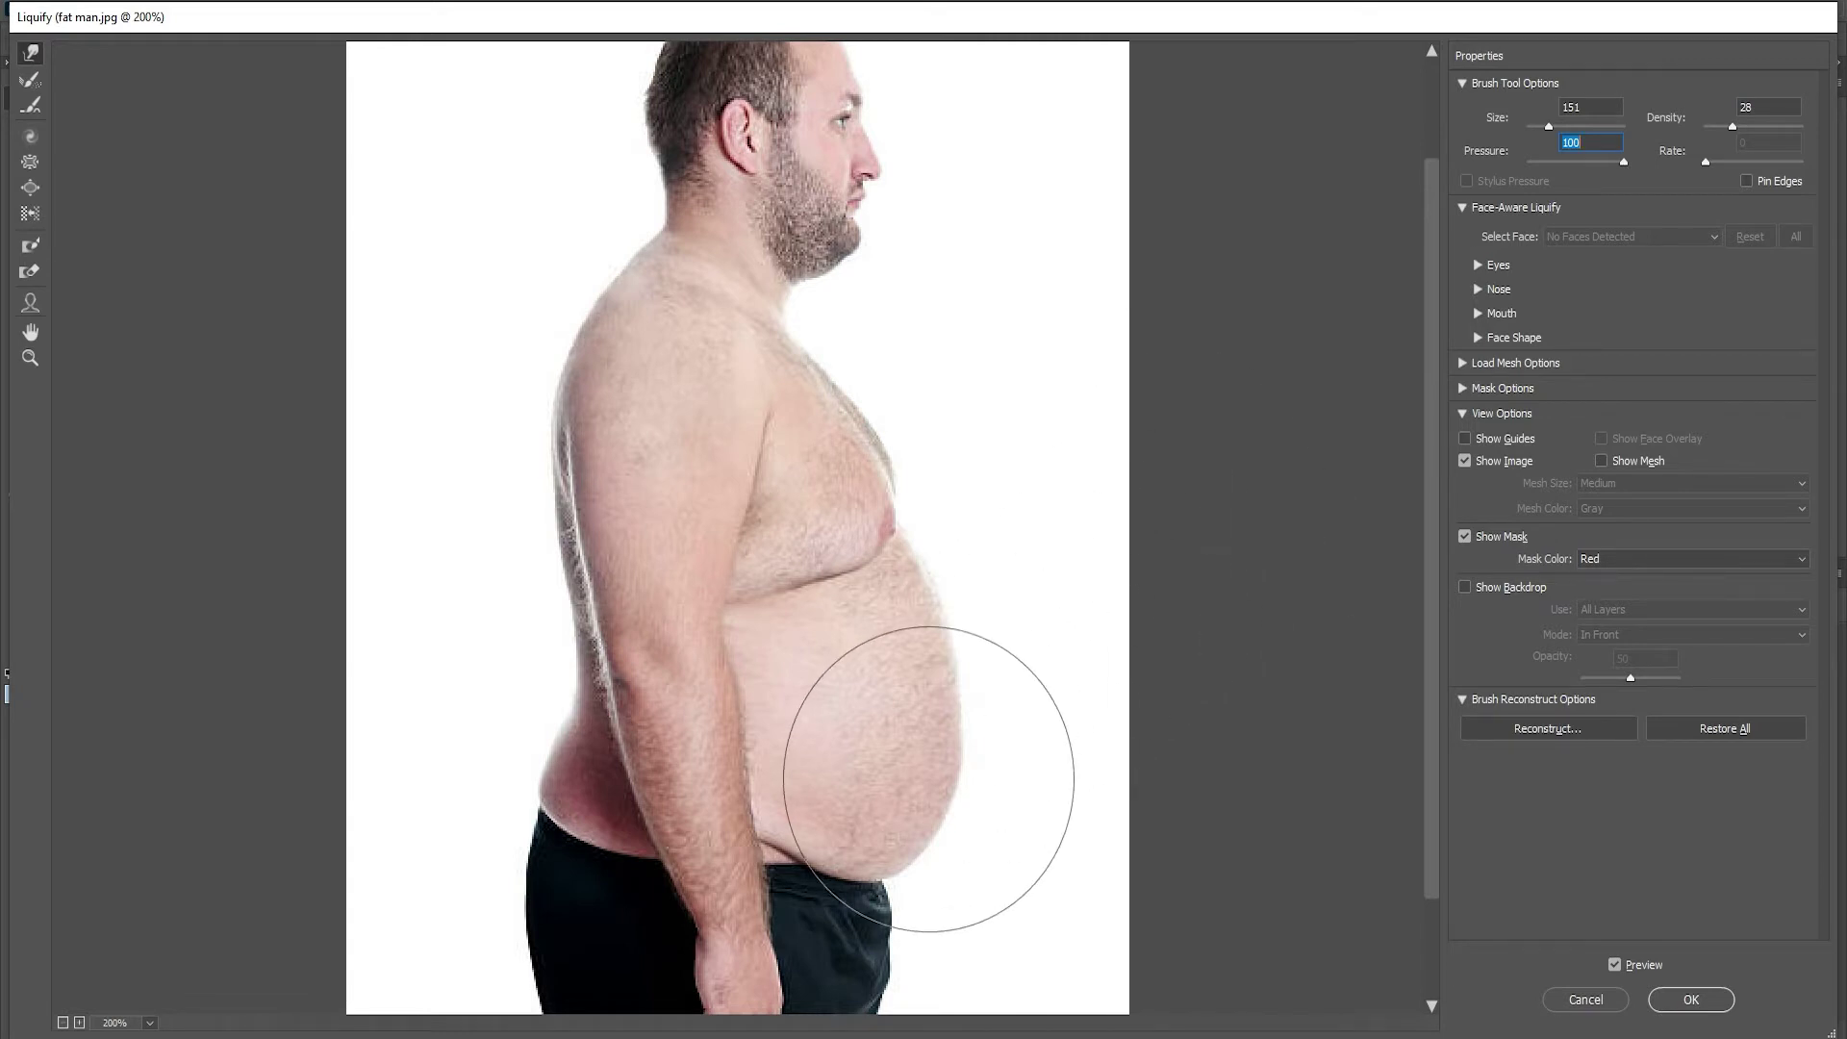
pyautogui.click(926, 602)
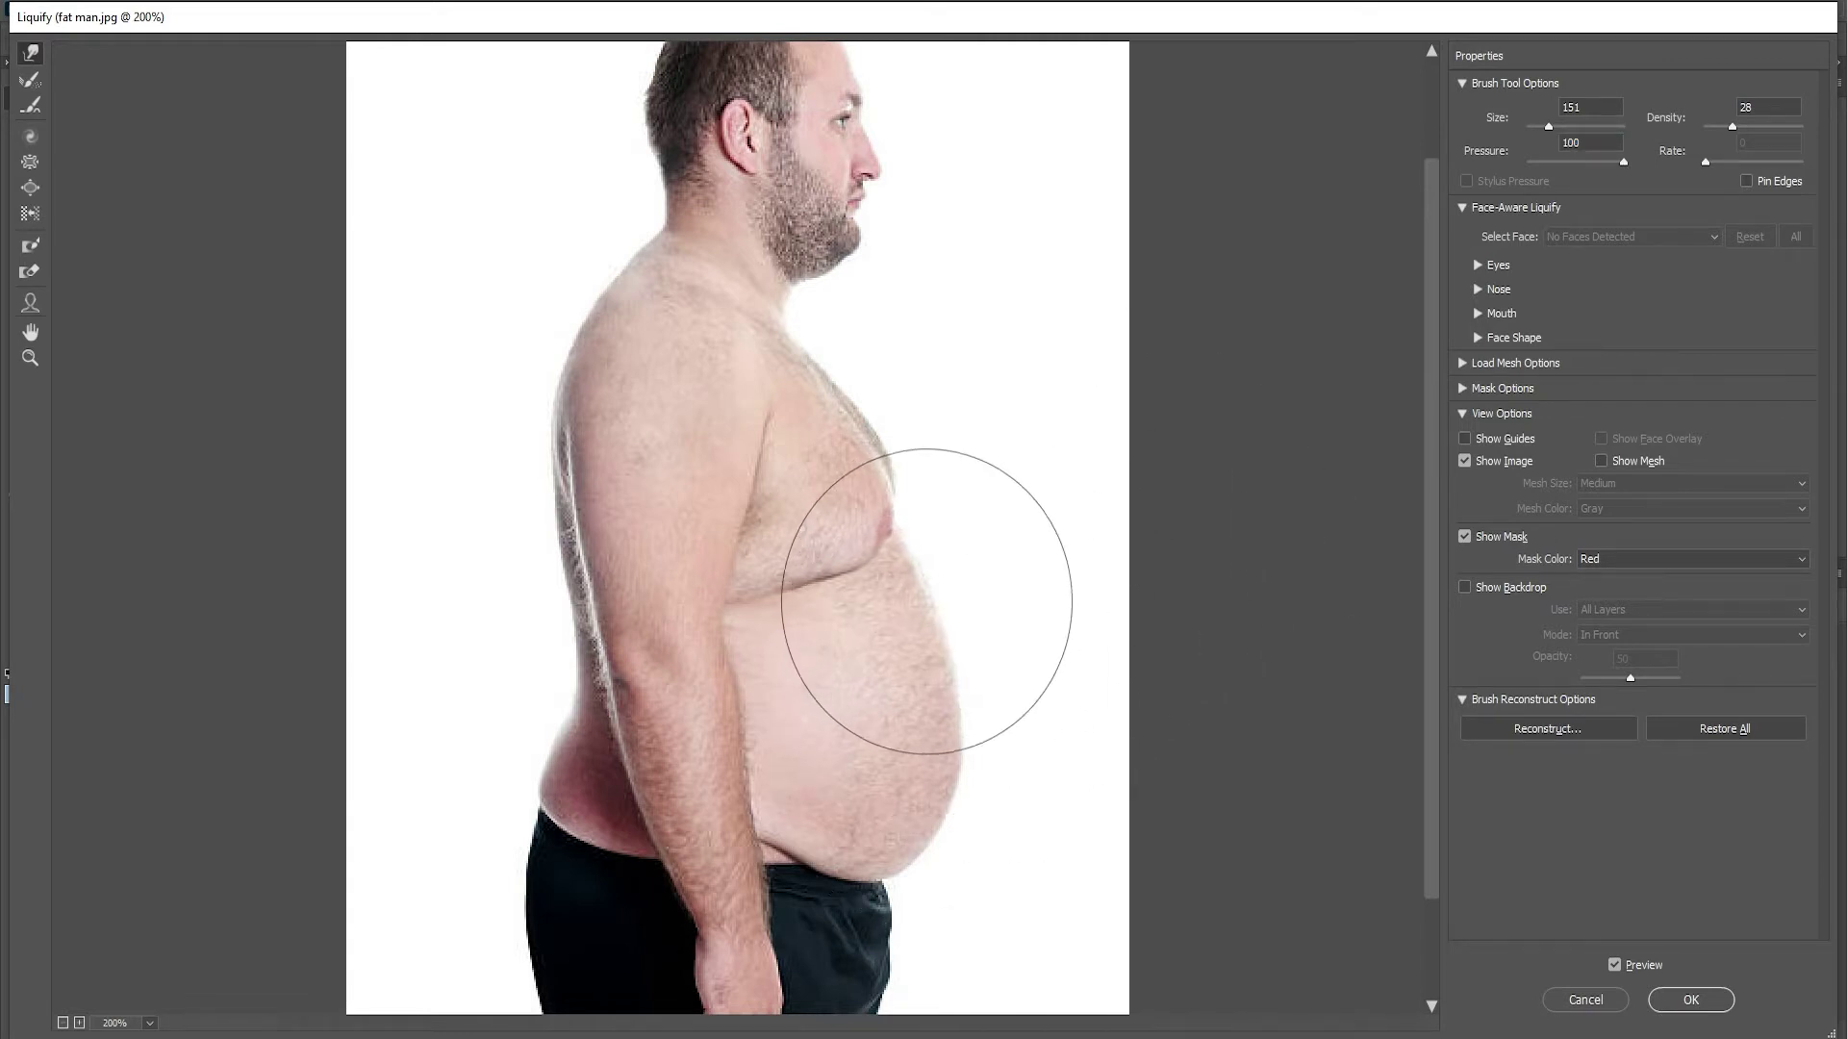
pyautogui.moveTo(927, 601)
pyautogui.mouseDown()
pyautogui.moveTo(916, 720)
pyautogui.moveTo(888, 776)
pyautogui.mouseUp()
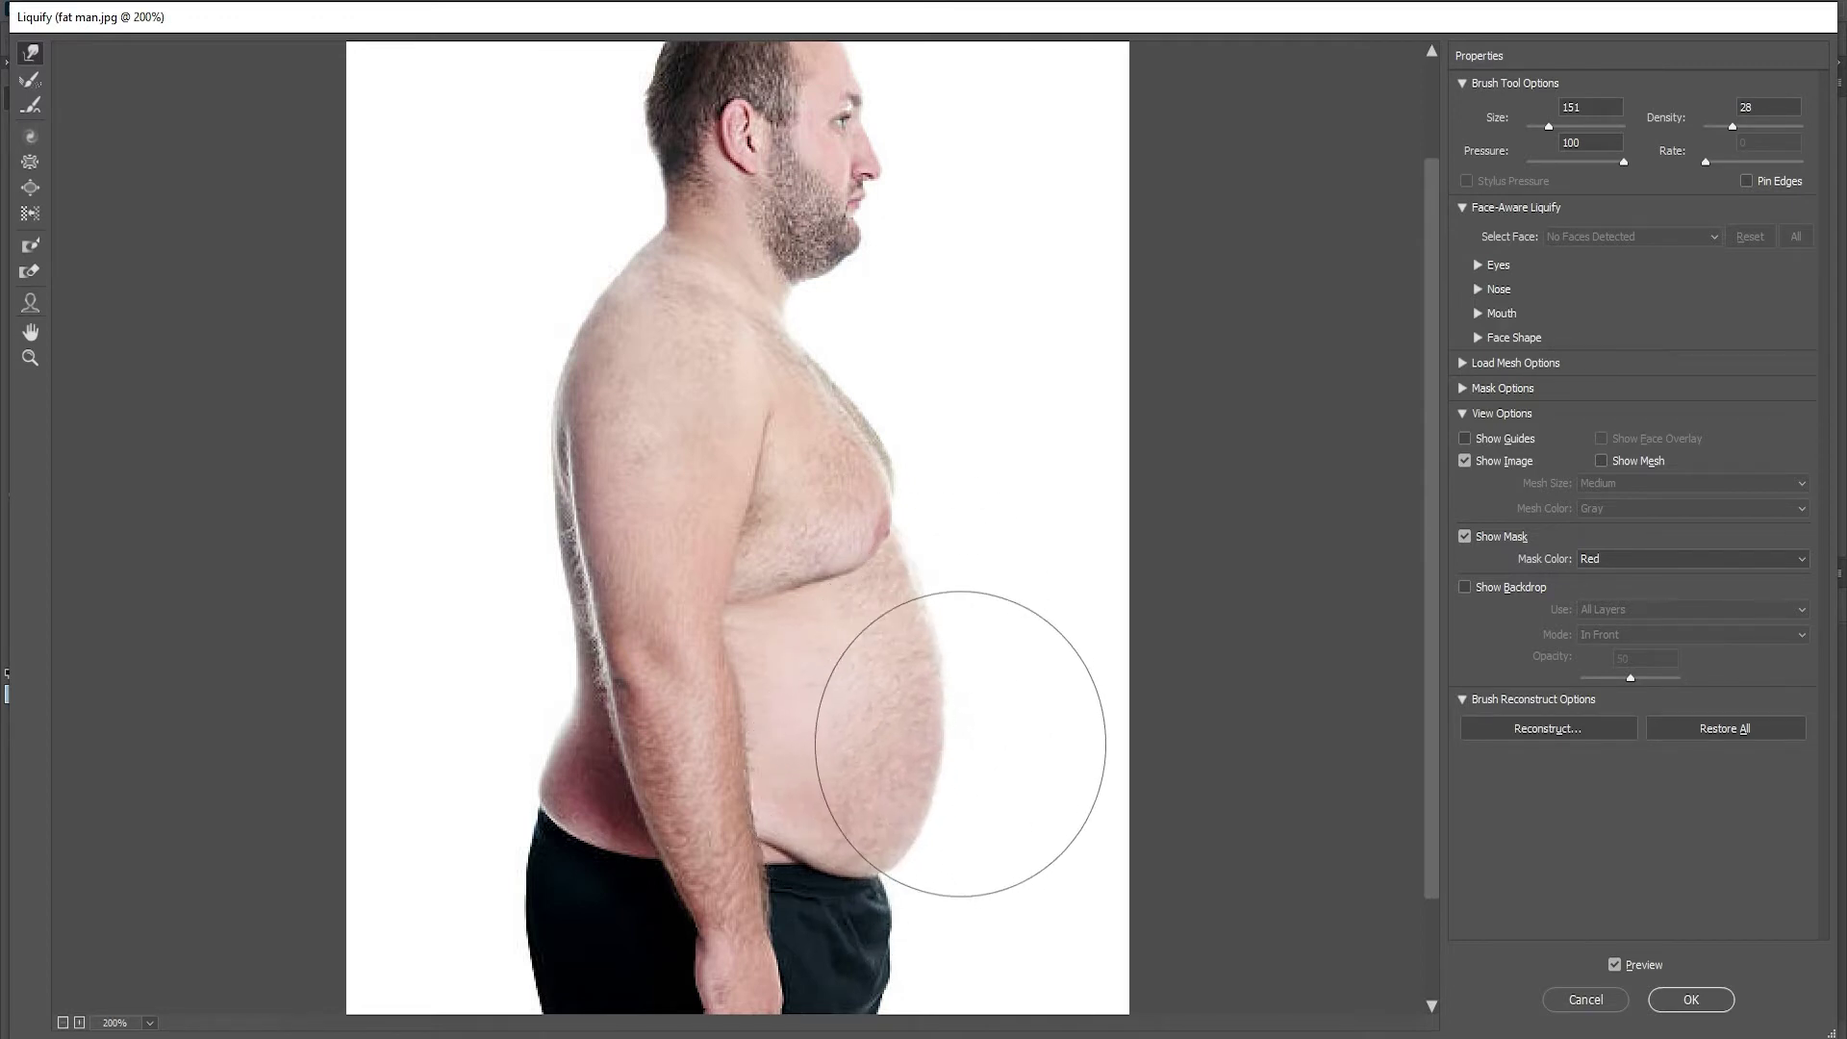
pyautogui.moveTo(960, 744)
pyautogui.mouseDown()
pyautogui.moveTo(912, 783)
pyautogui.moveTo(924, 686)
pyautogui.moveTo(907, 606)
pyautogui.mouseUp()
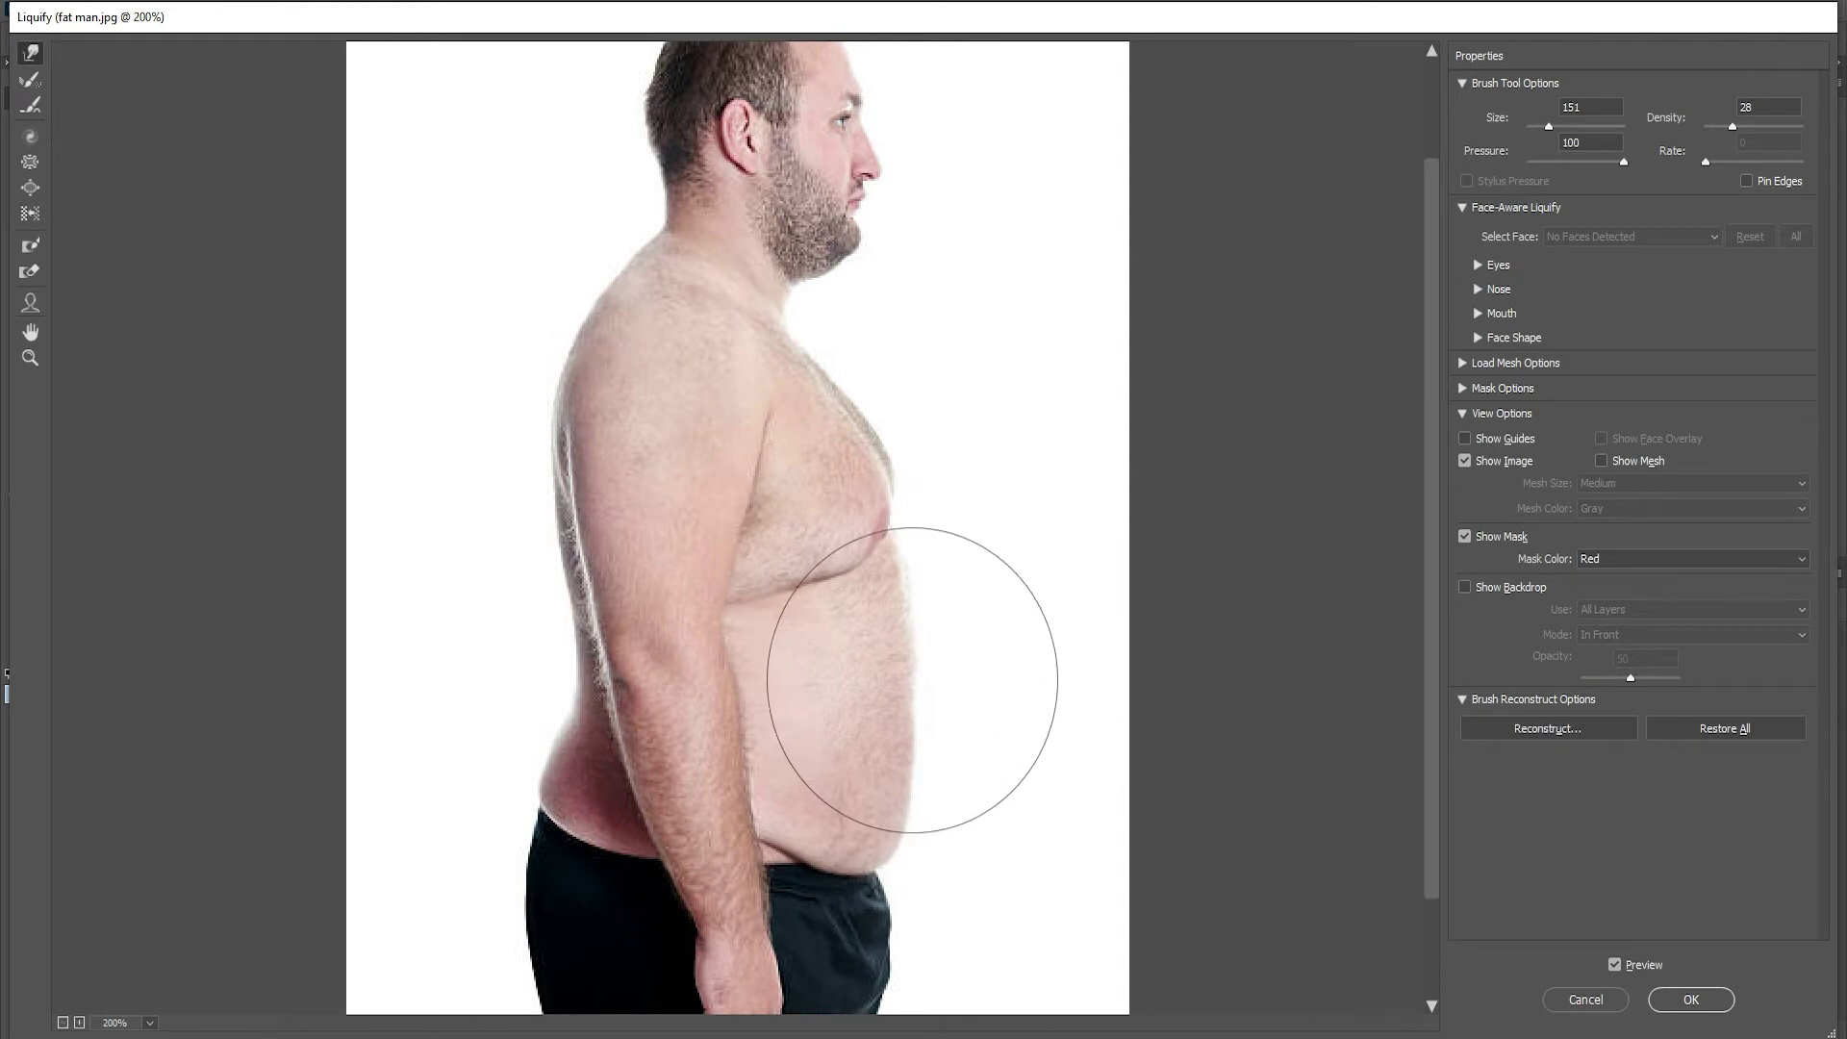
pyautogui.moveTo(905, 679)
pyautogui.mouseDown()
pyautogui.moveTo(857, 786)
pyautogui.moveTo(870, 610)
pyautogui.mouseUp()
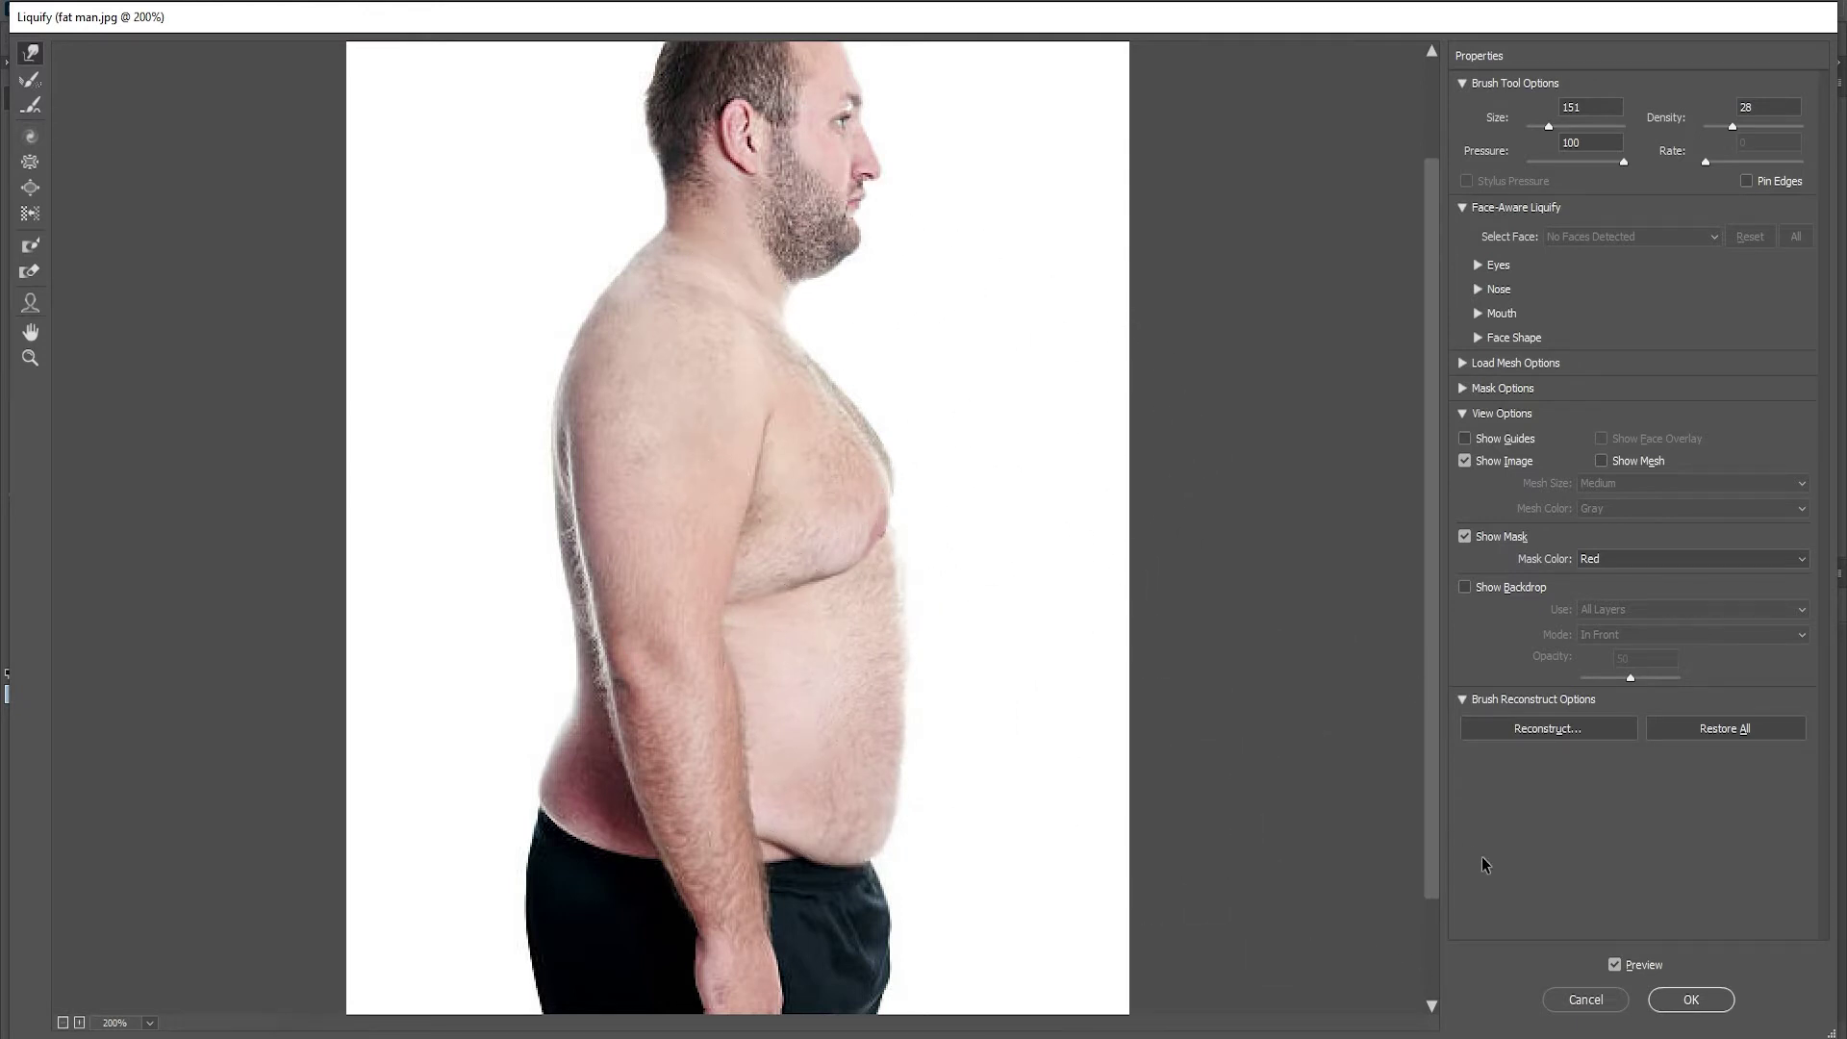
# Toggle Preview to compare the original and slimmed belly
pyautogui.click(1614, 964)
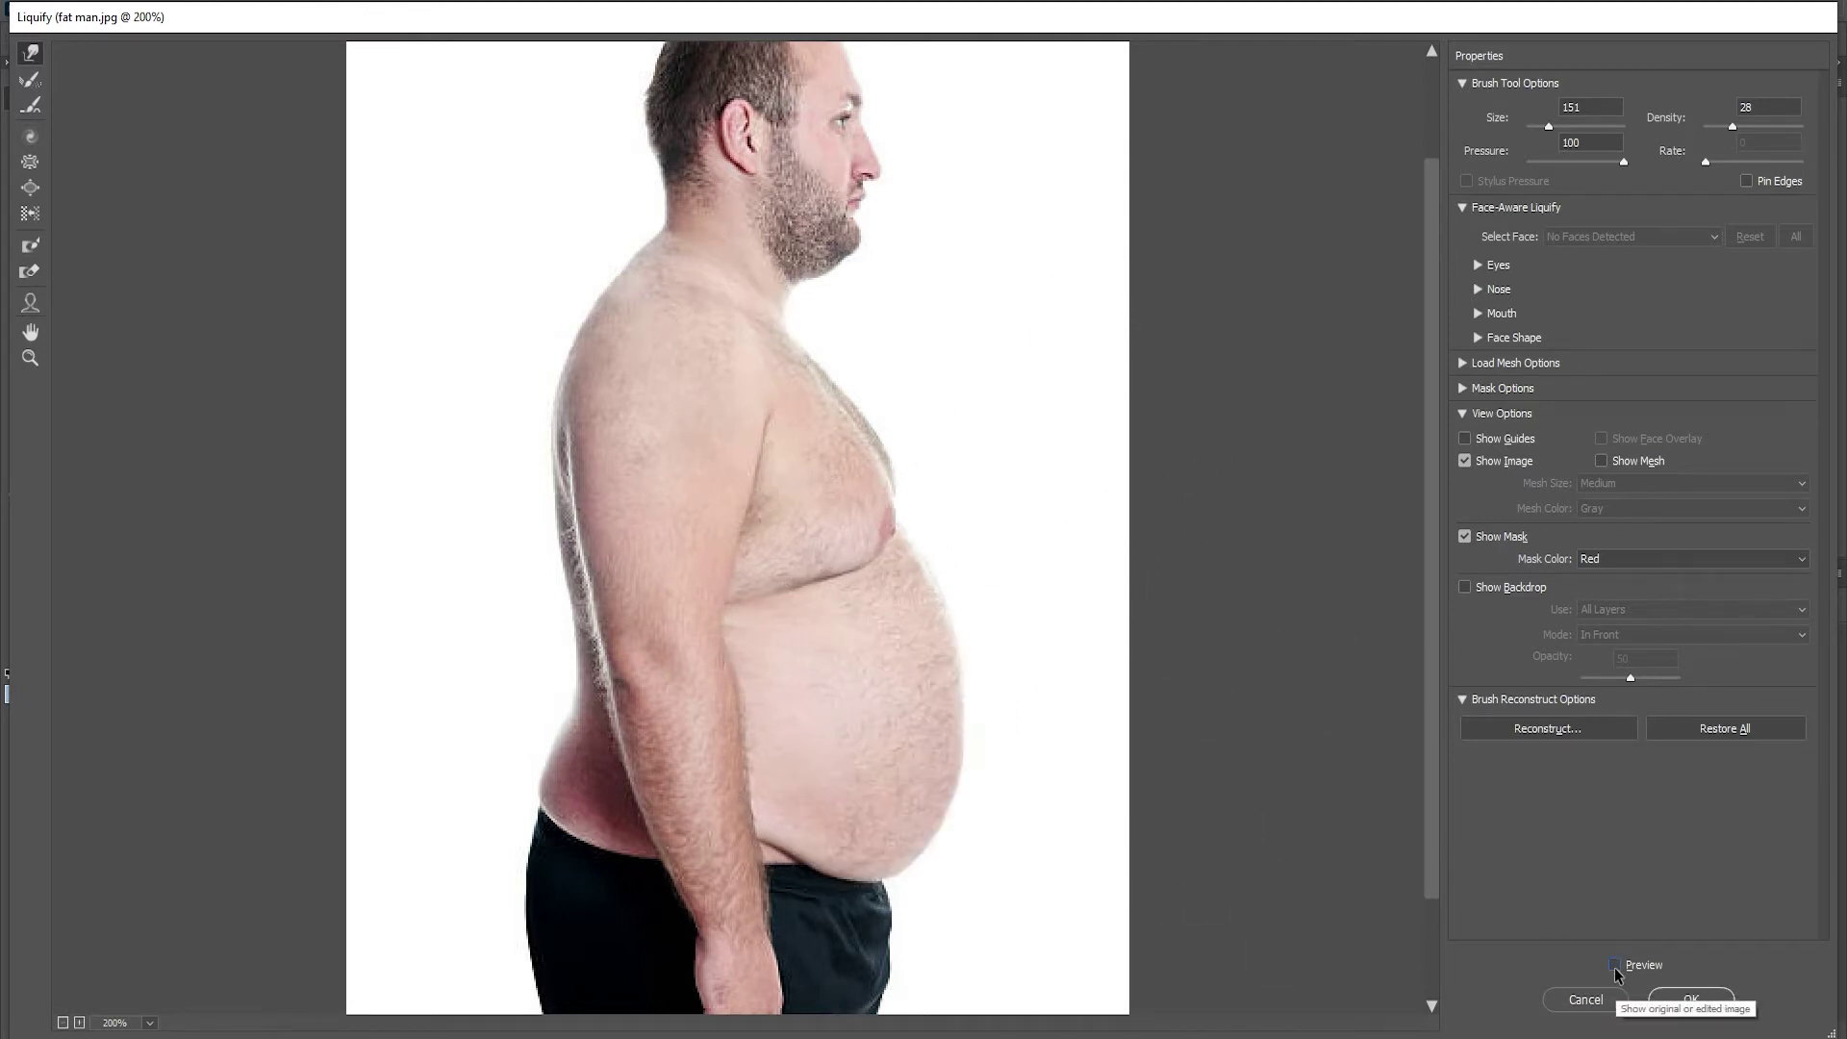
pyautogui.click(1614, 964)
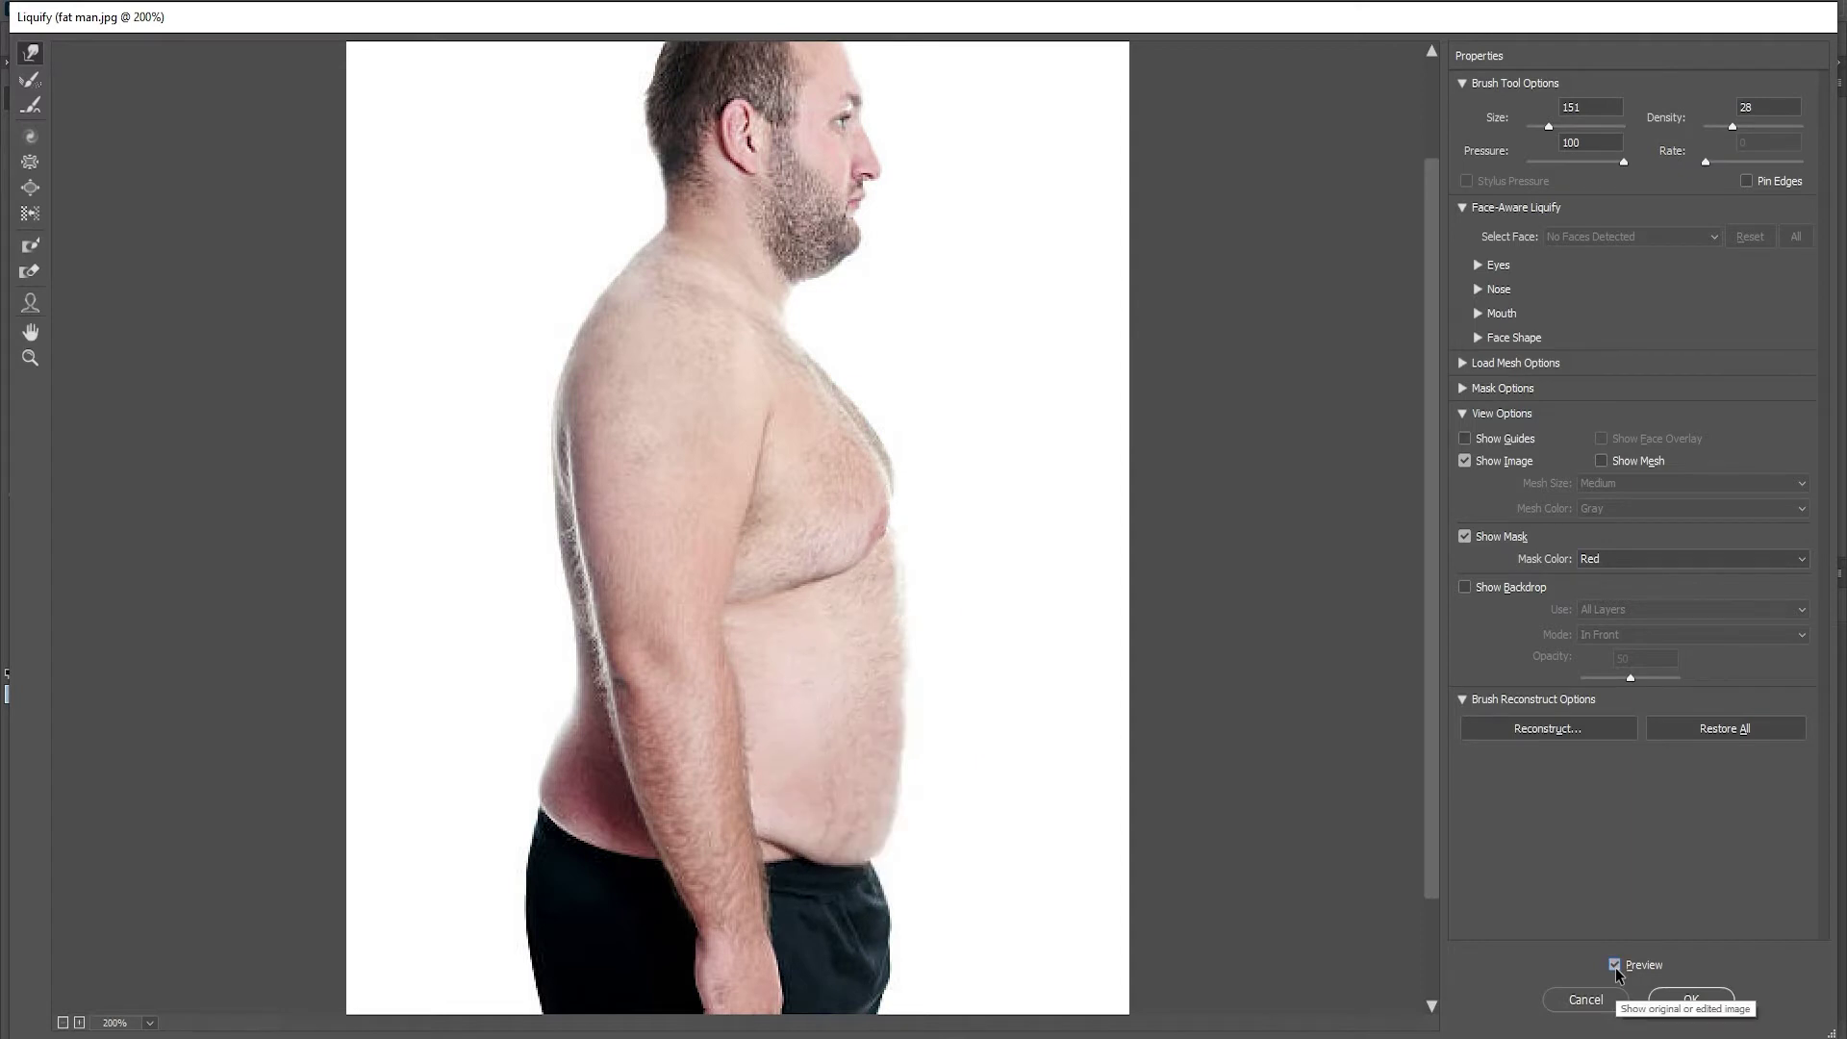
pyautogui.click(1614, 963)
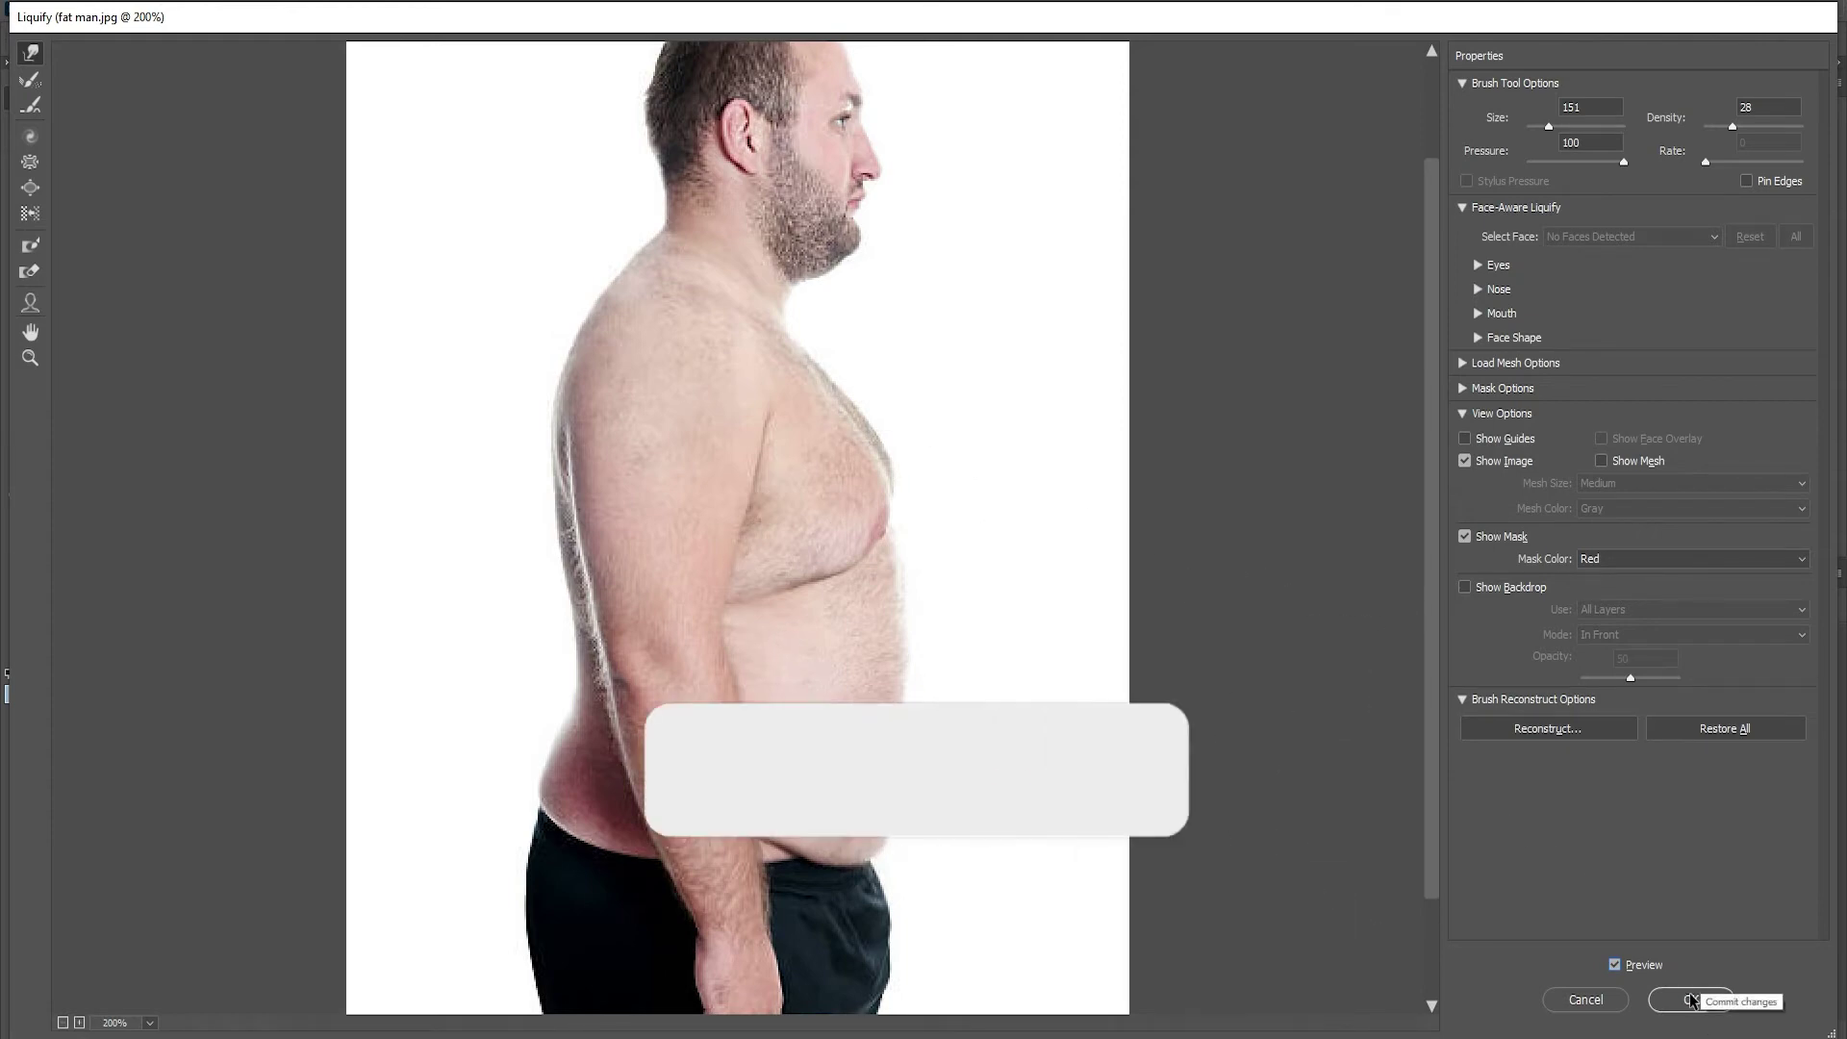
# Apply the Liquify and toggle the Smart Filters eye to compare before and after
pyautogui.click(1690, 1001)
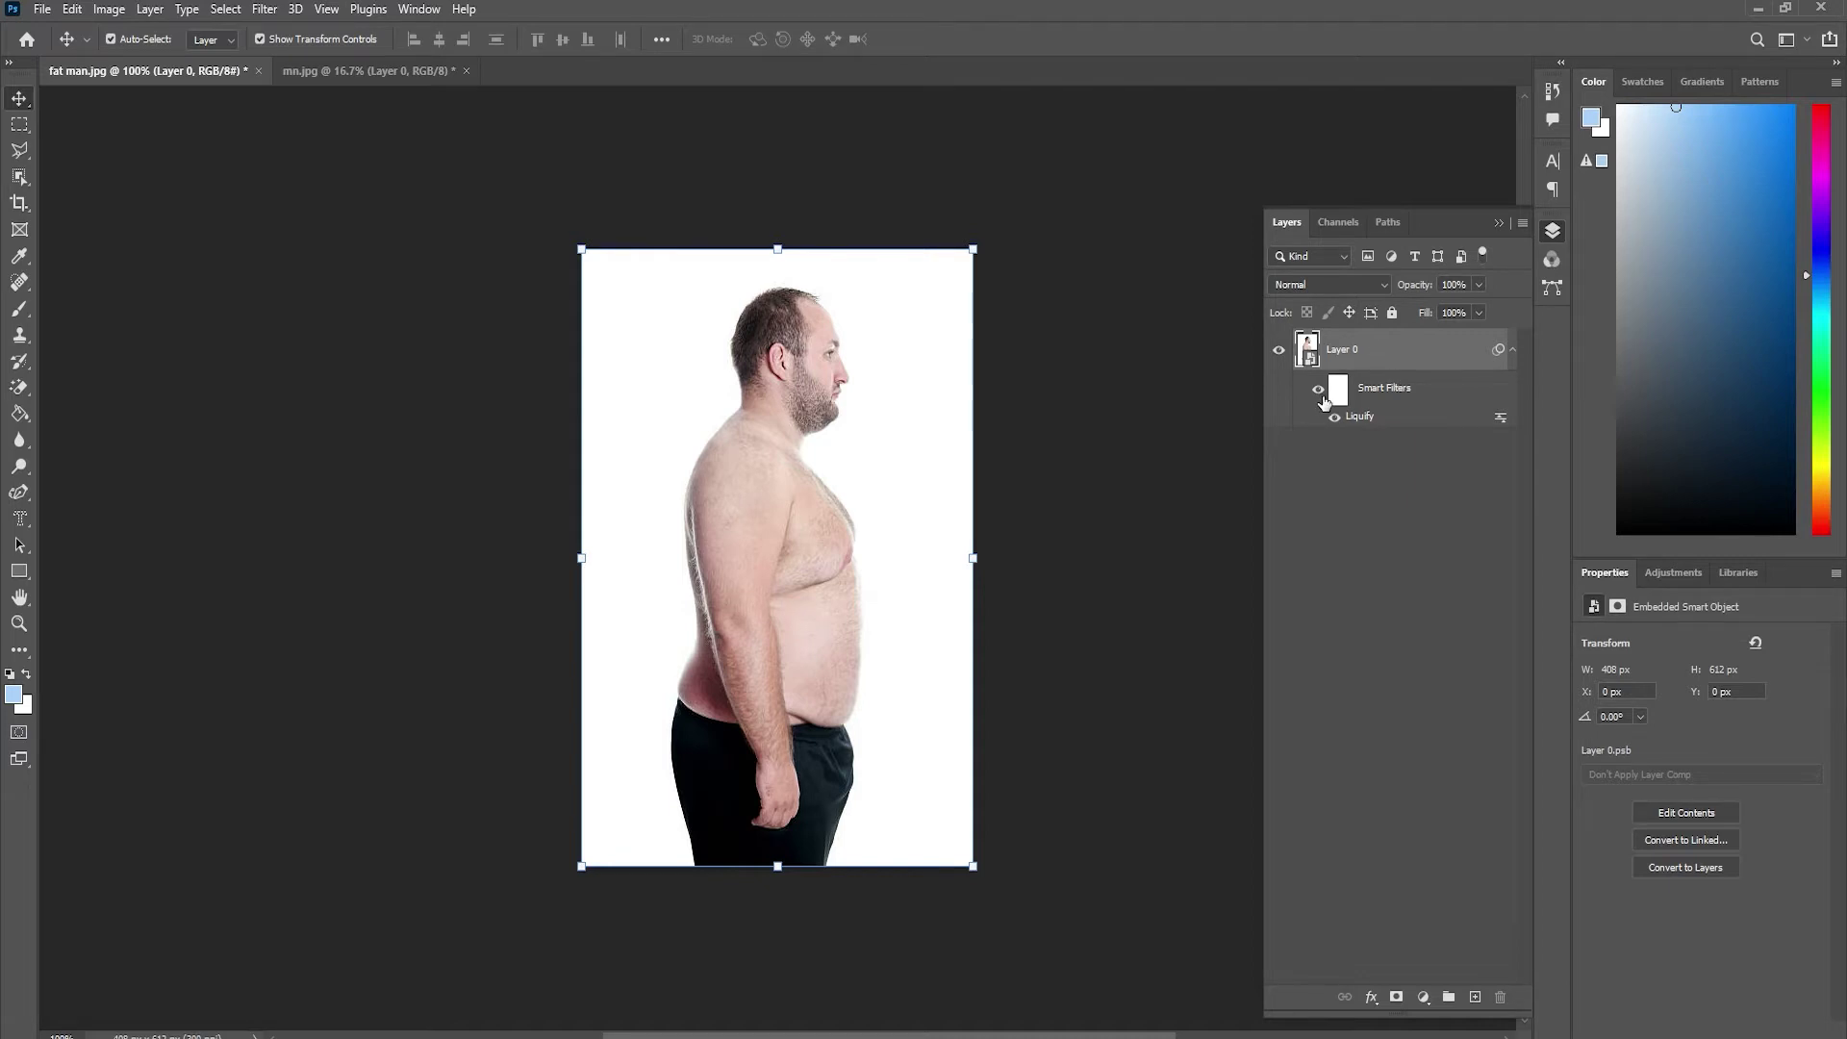
pyautogui.click(1319, 402)
pyautogui.click(1319, 402)
pyautogui.click(1319, 402)
pyautogui.click(1319, 402)
pyautogui.click(1319, 403)
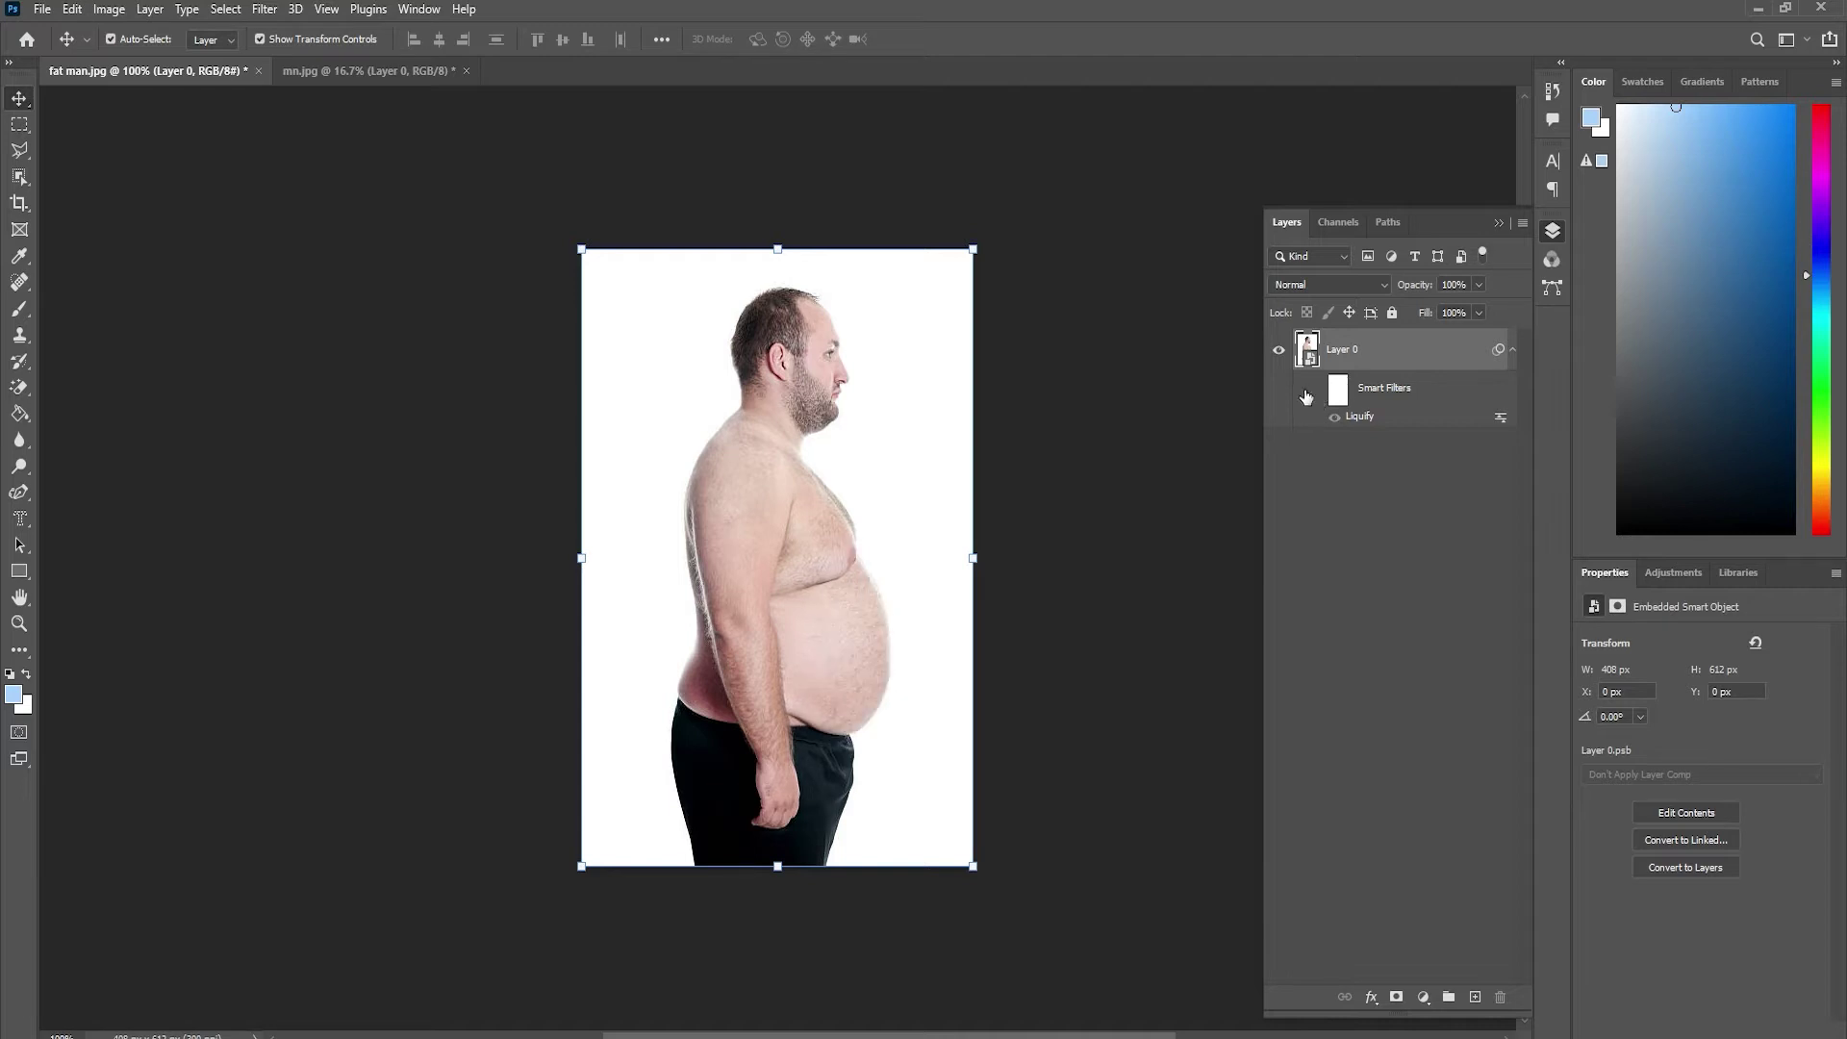
pyautogui.click(1318, 395)
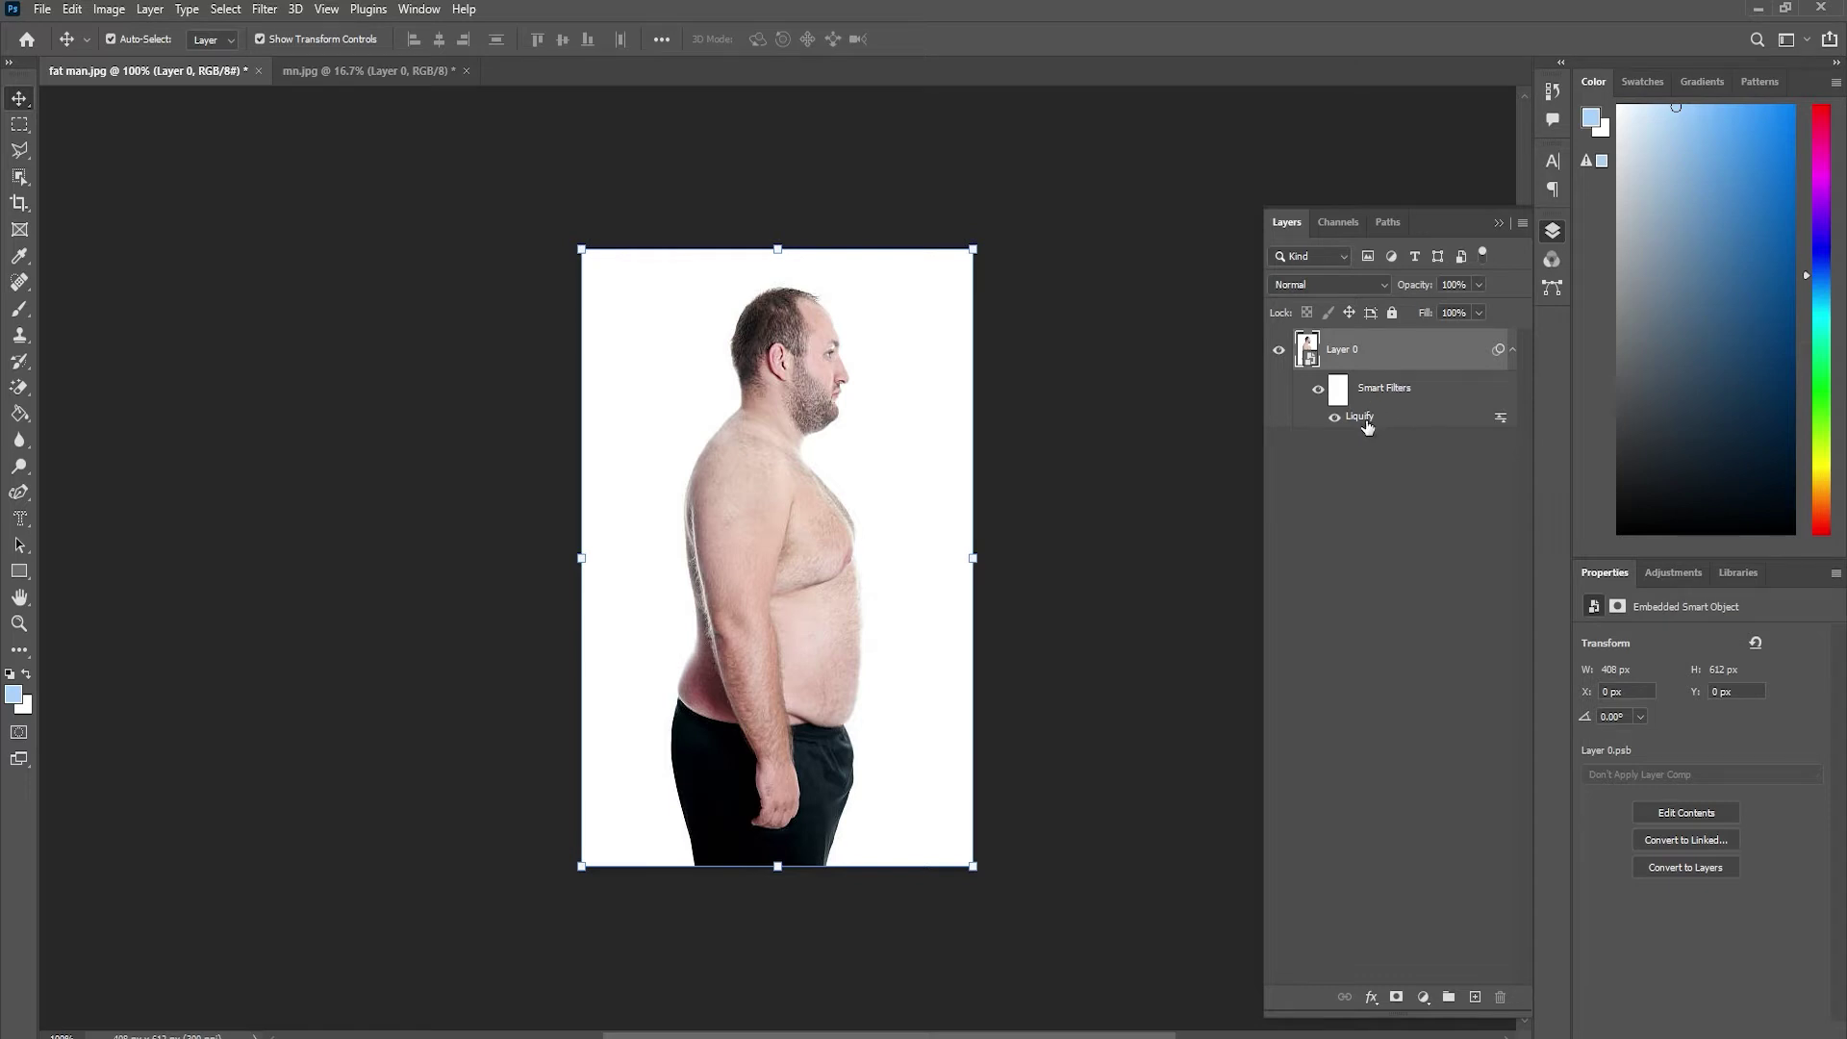
# Reopen the Liquify settings, close them unchanged, and recompare the belly with the original
pyautogui.doubleClick(1367, 419)
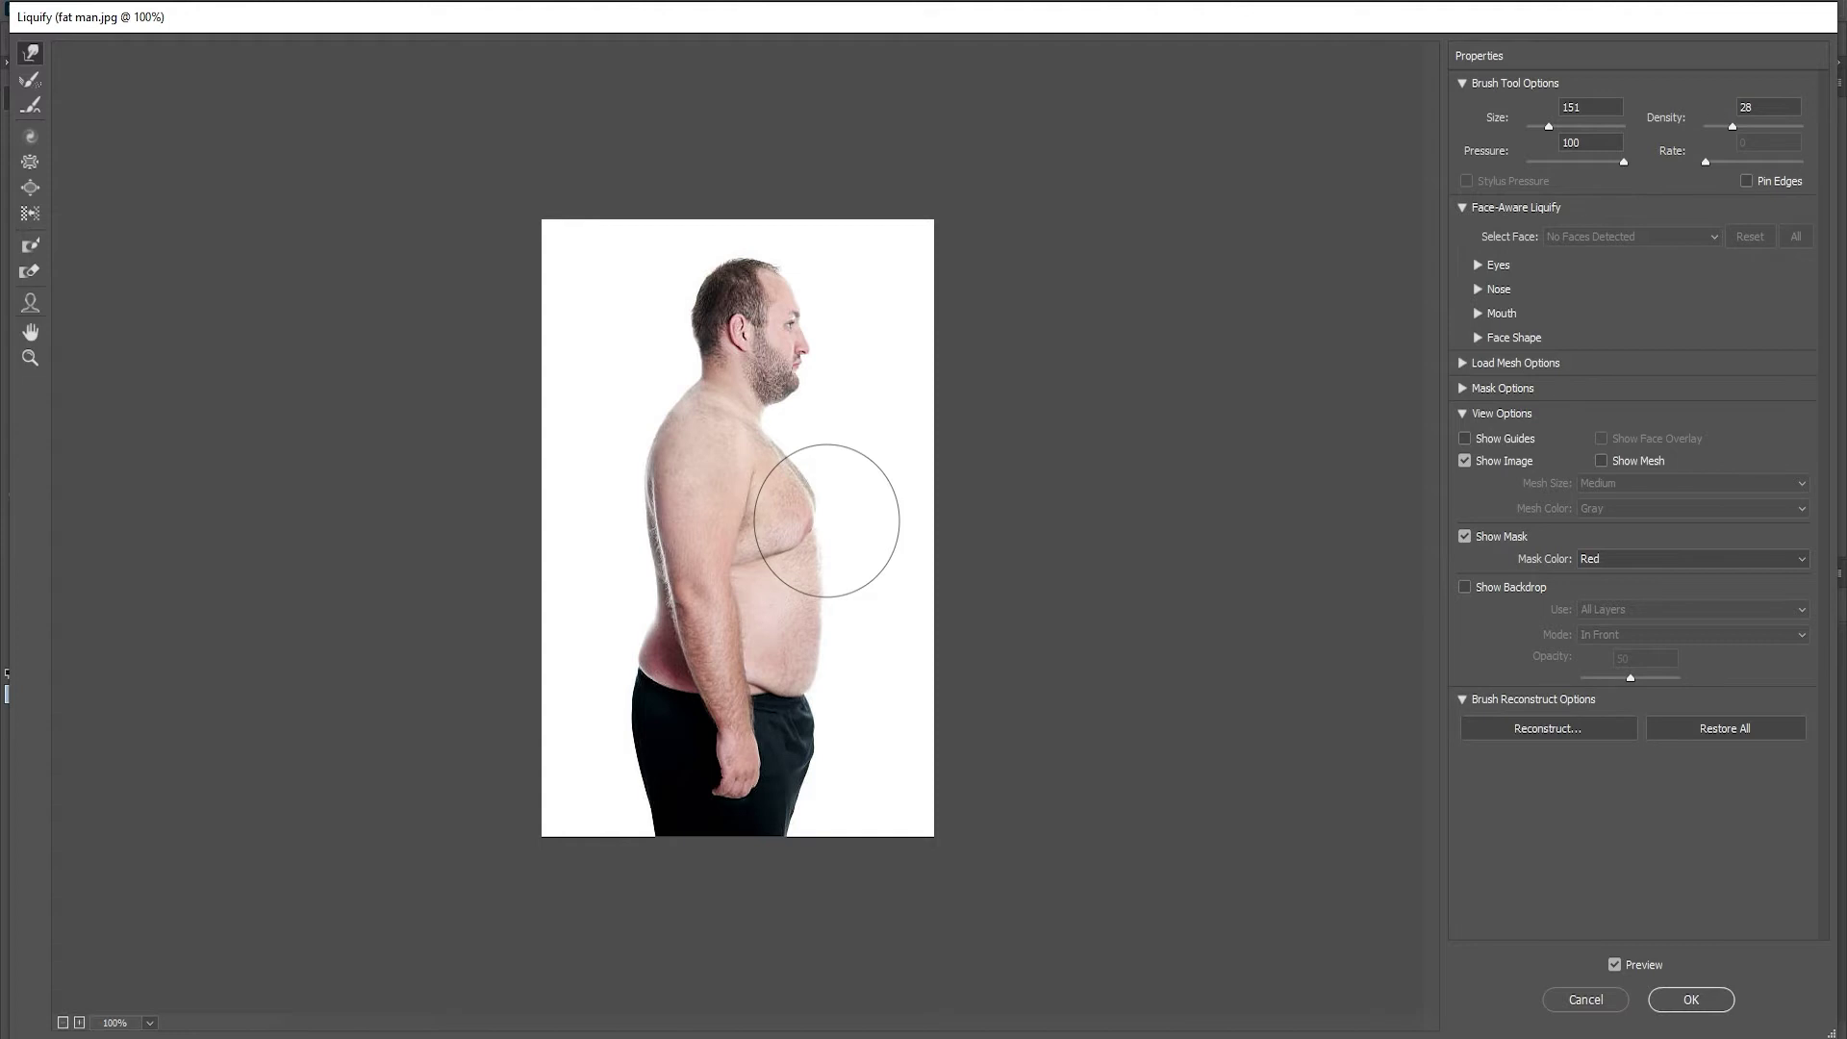
pyautogui.click(1587, 1001)
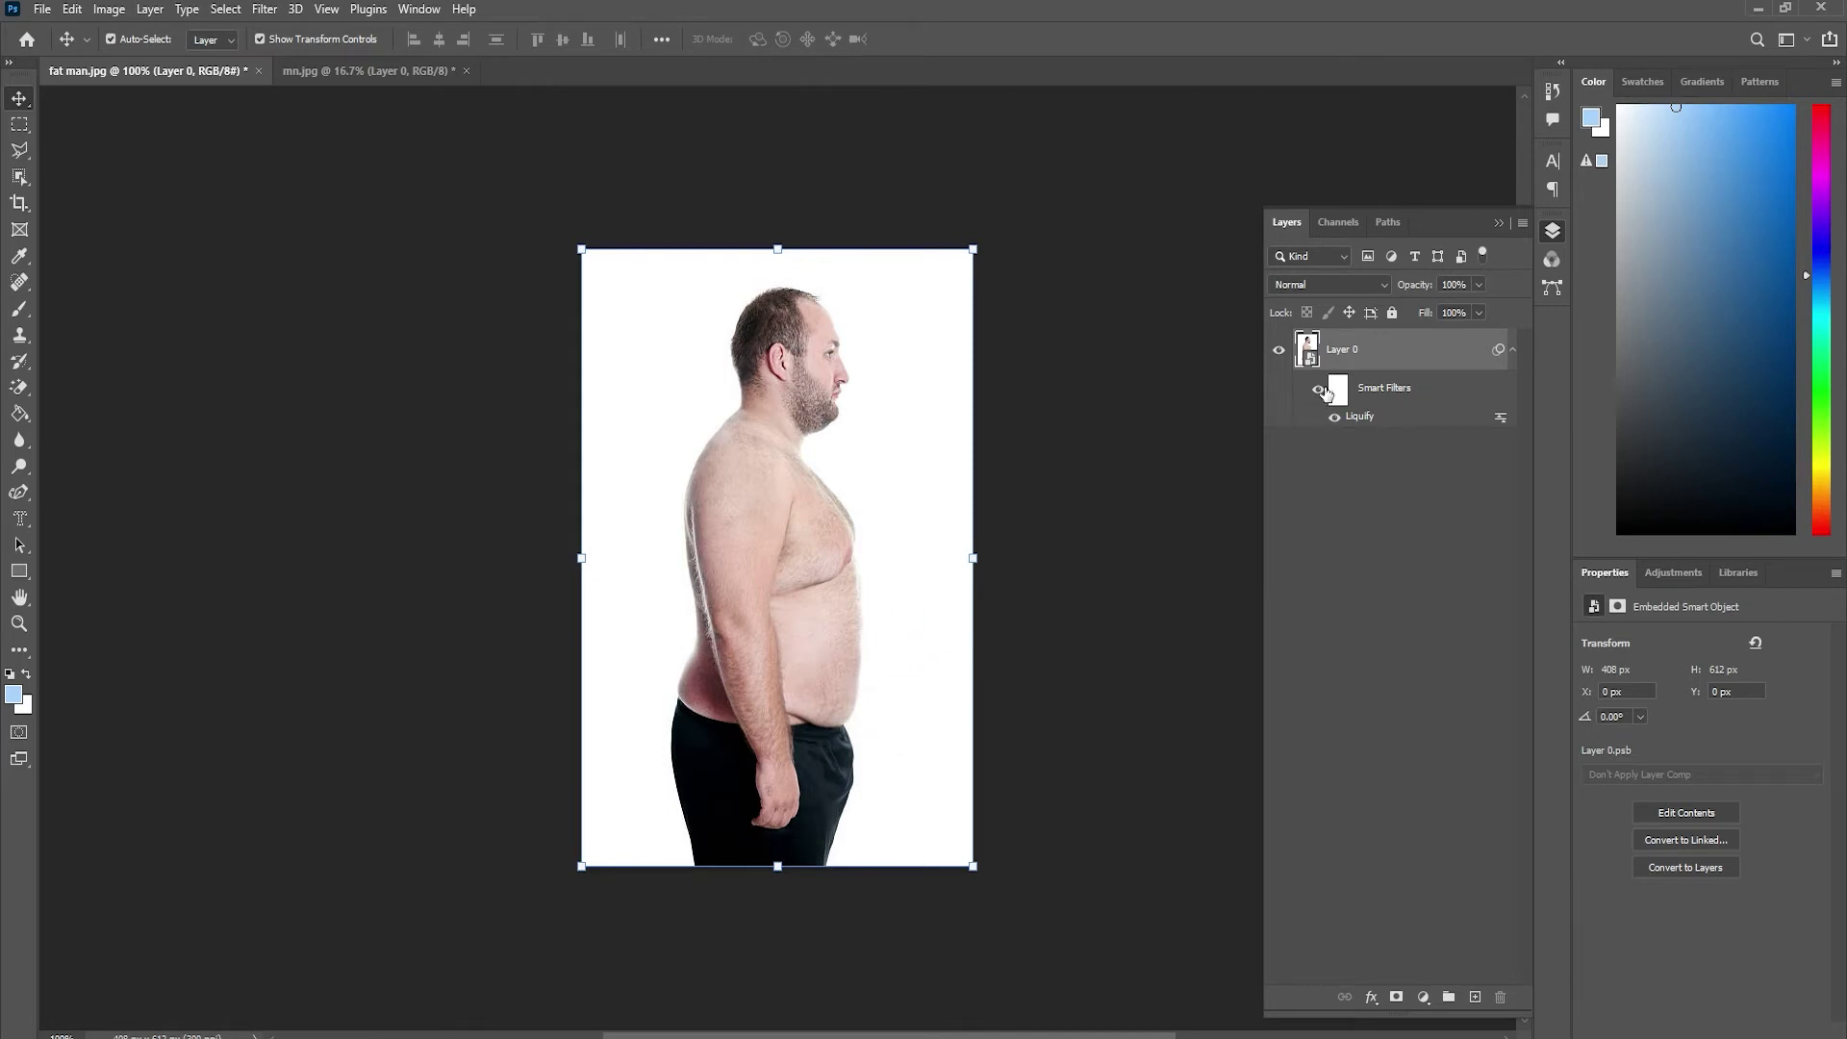
pyautogui.click(1319, 390)
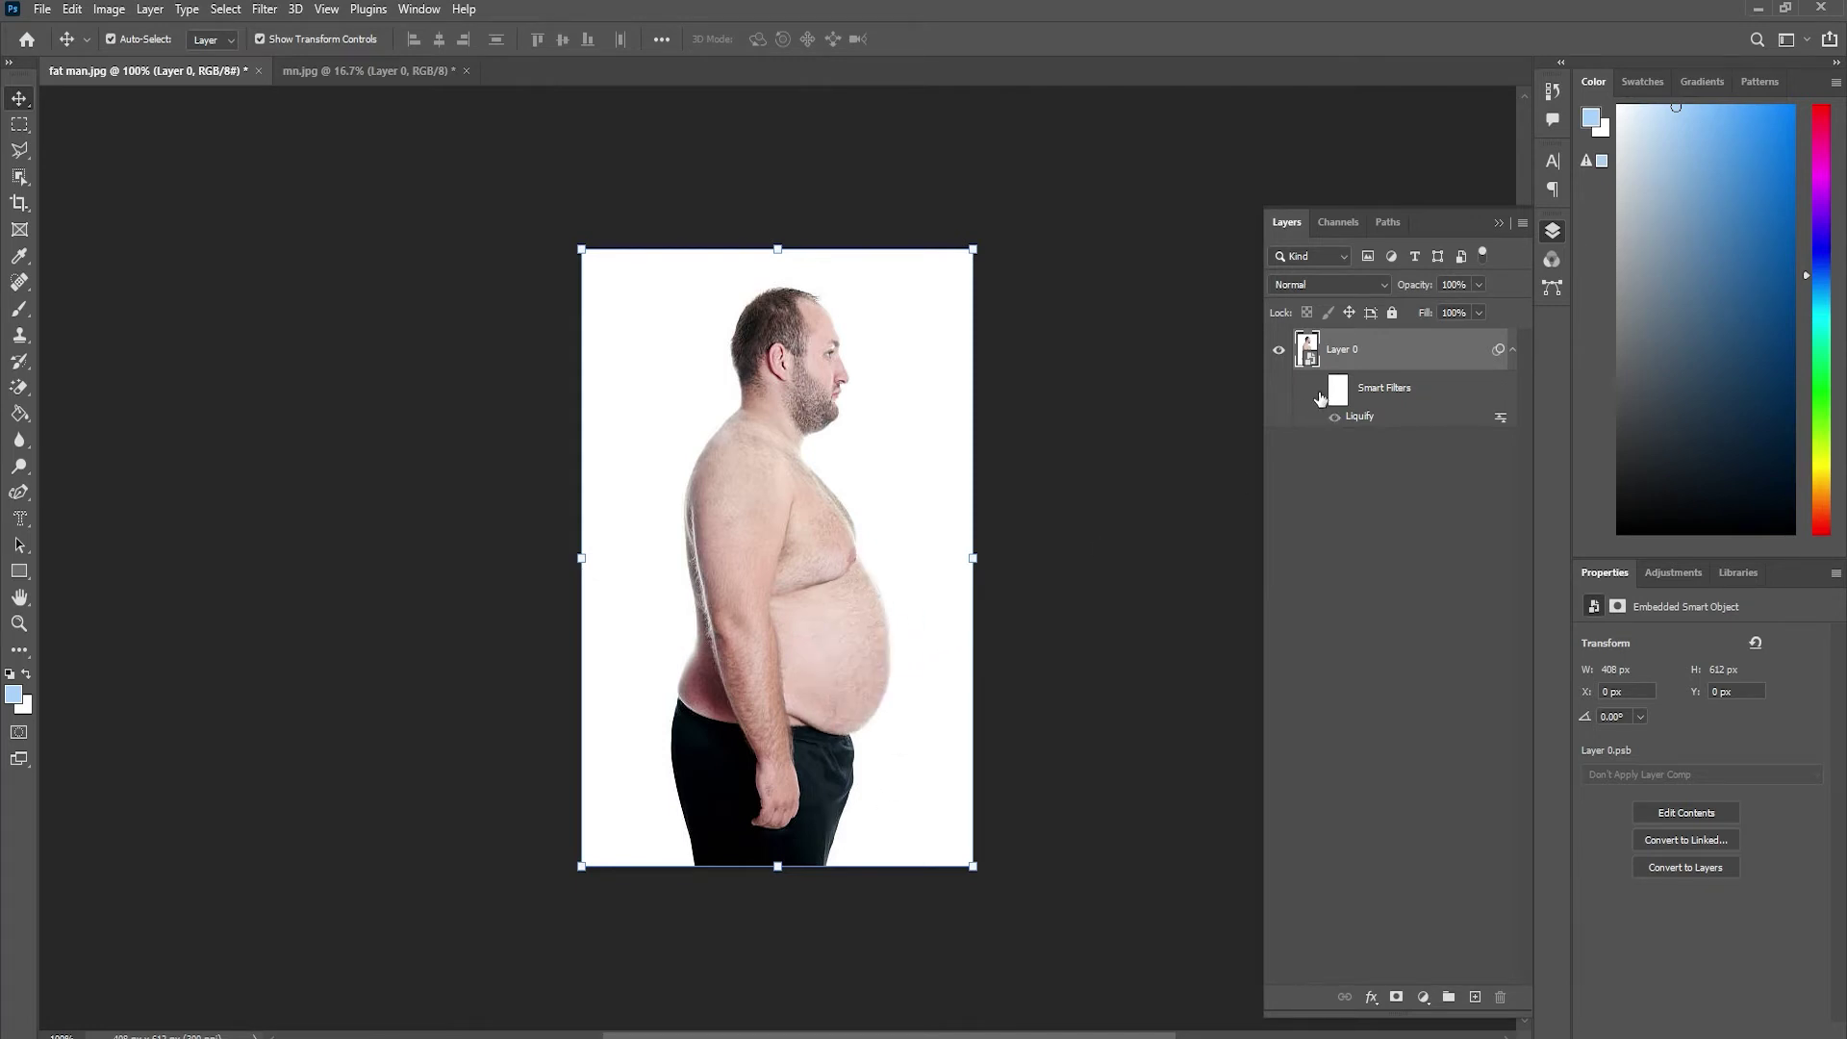
pyautogui.click(1319, 391)
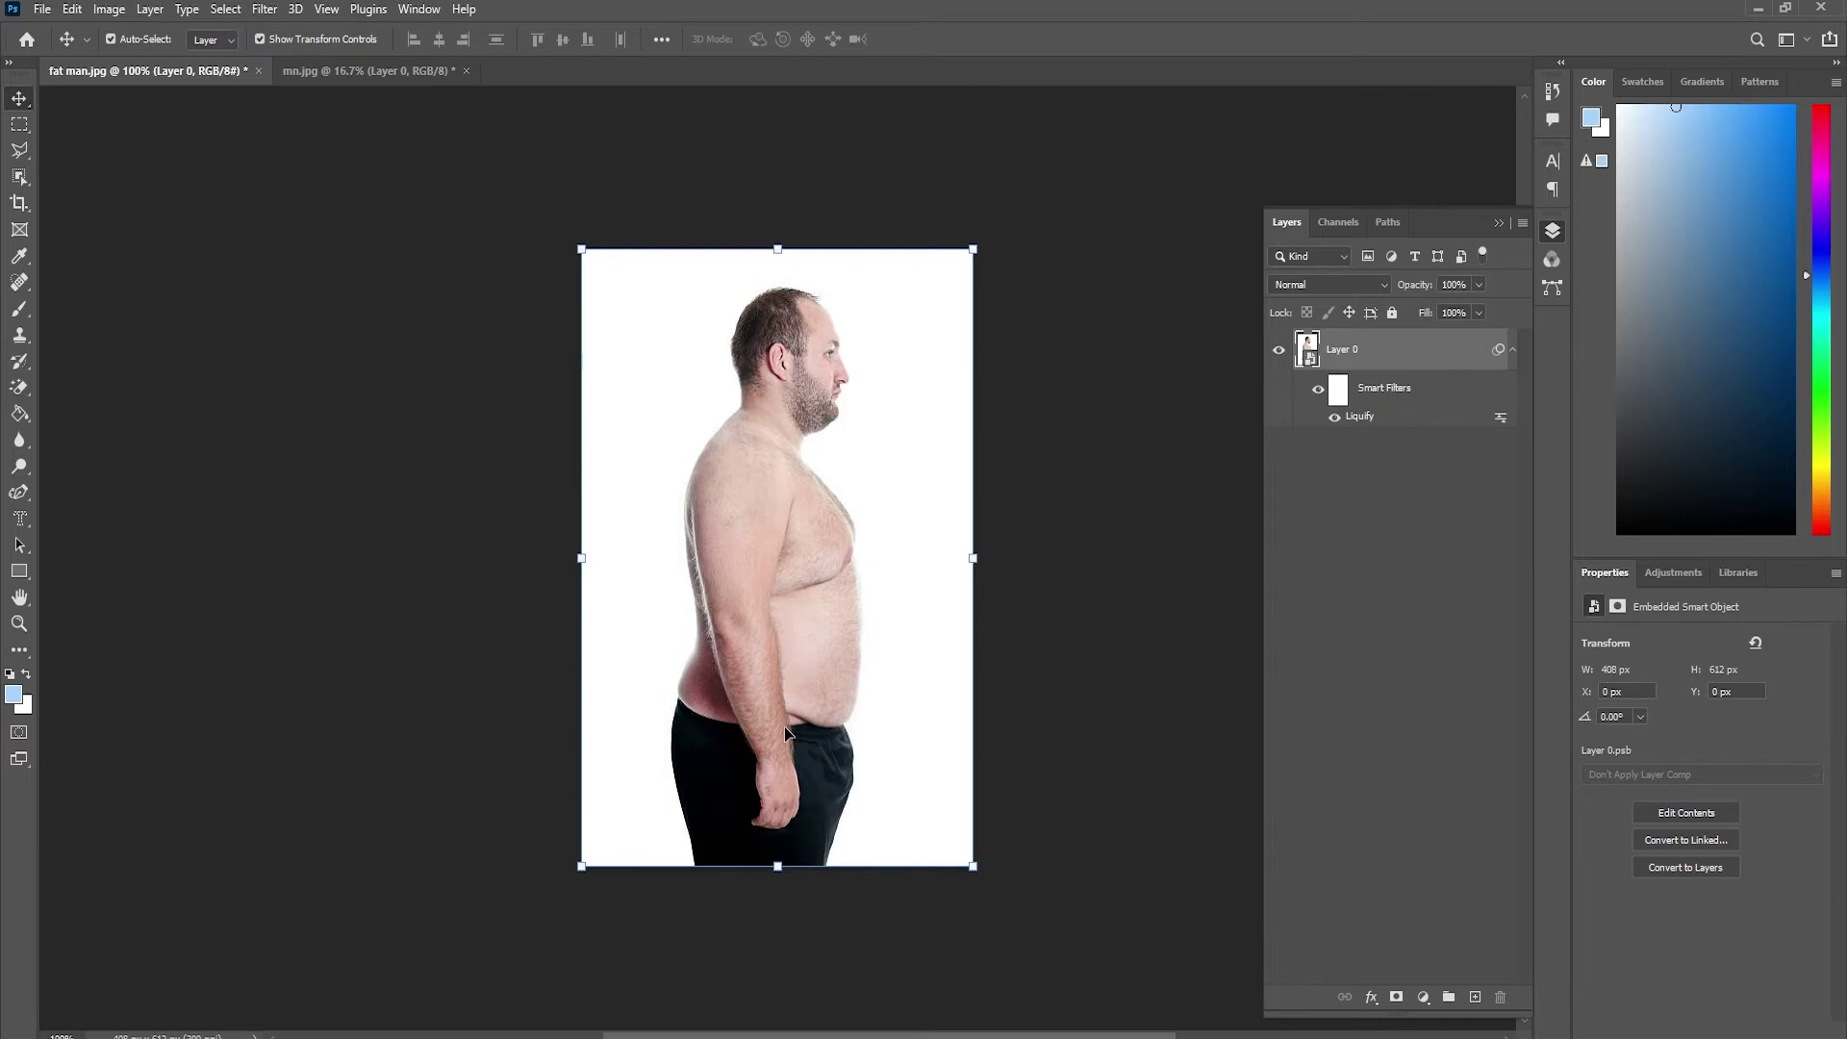
# Zoom to 400% on the waistband, select Clone Stamp, and open Layer 0's smart object contents
pyautogui.hotkey('ctrl', '+')
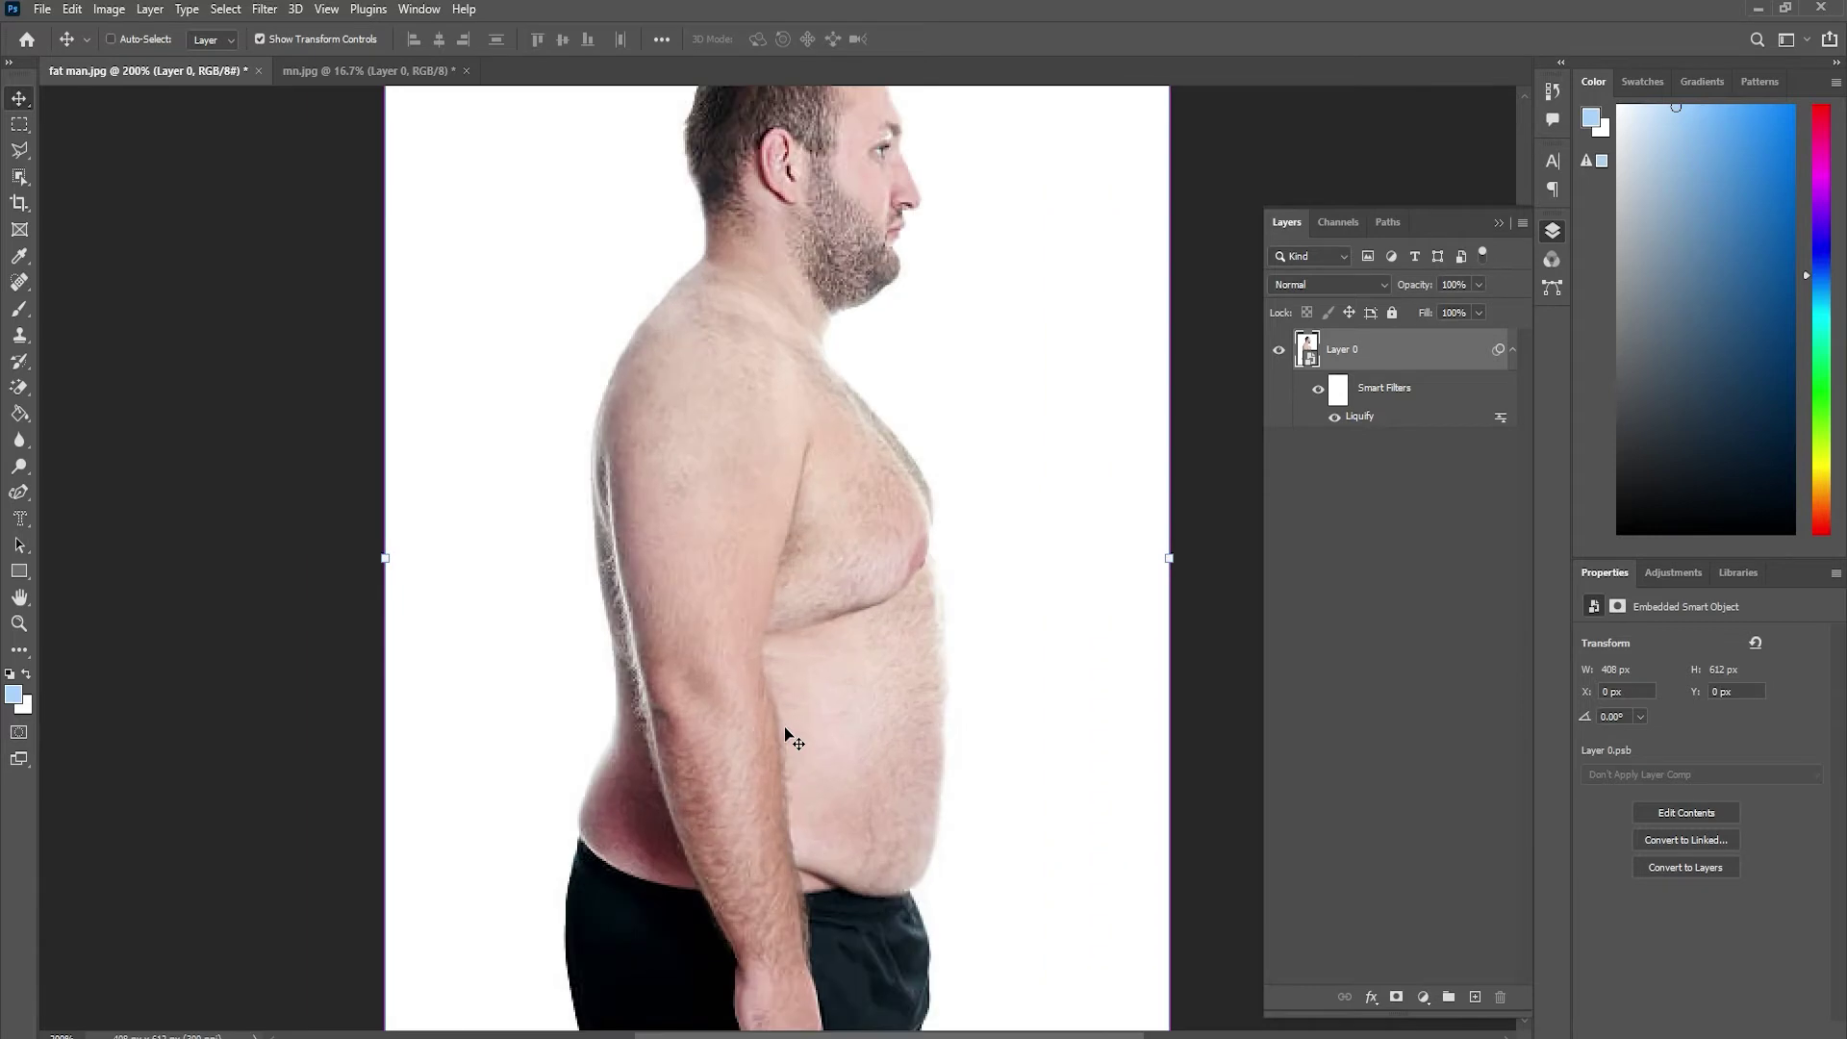
pyautogui.hotkey('ctrl', '+')
pyautogui.moveTo(914, 741); pyautogui.dragTo(933, 448)
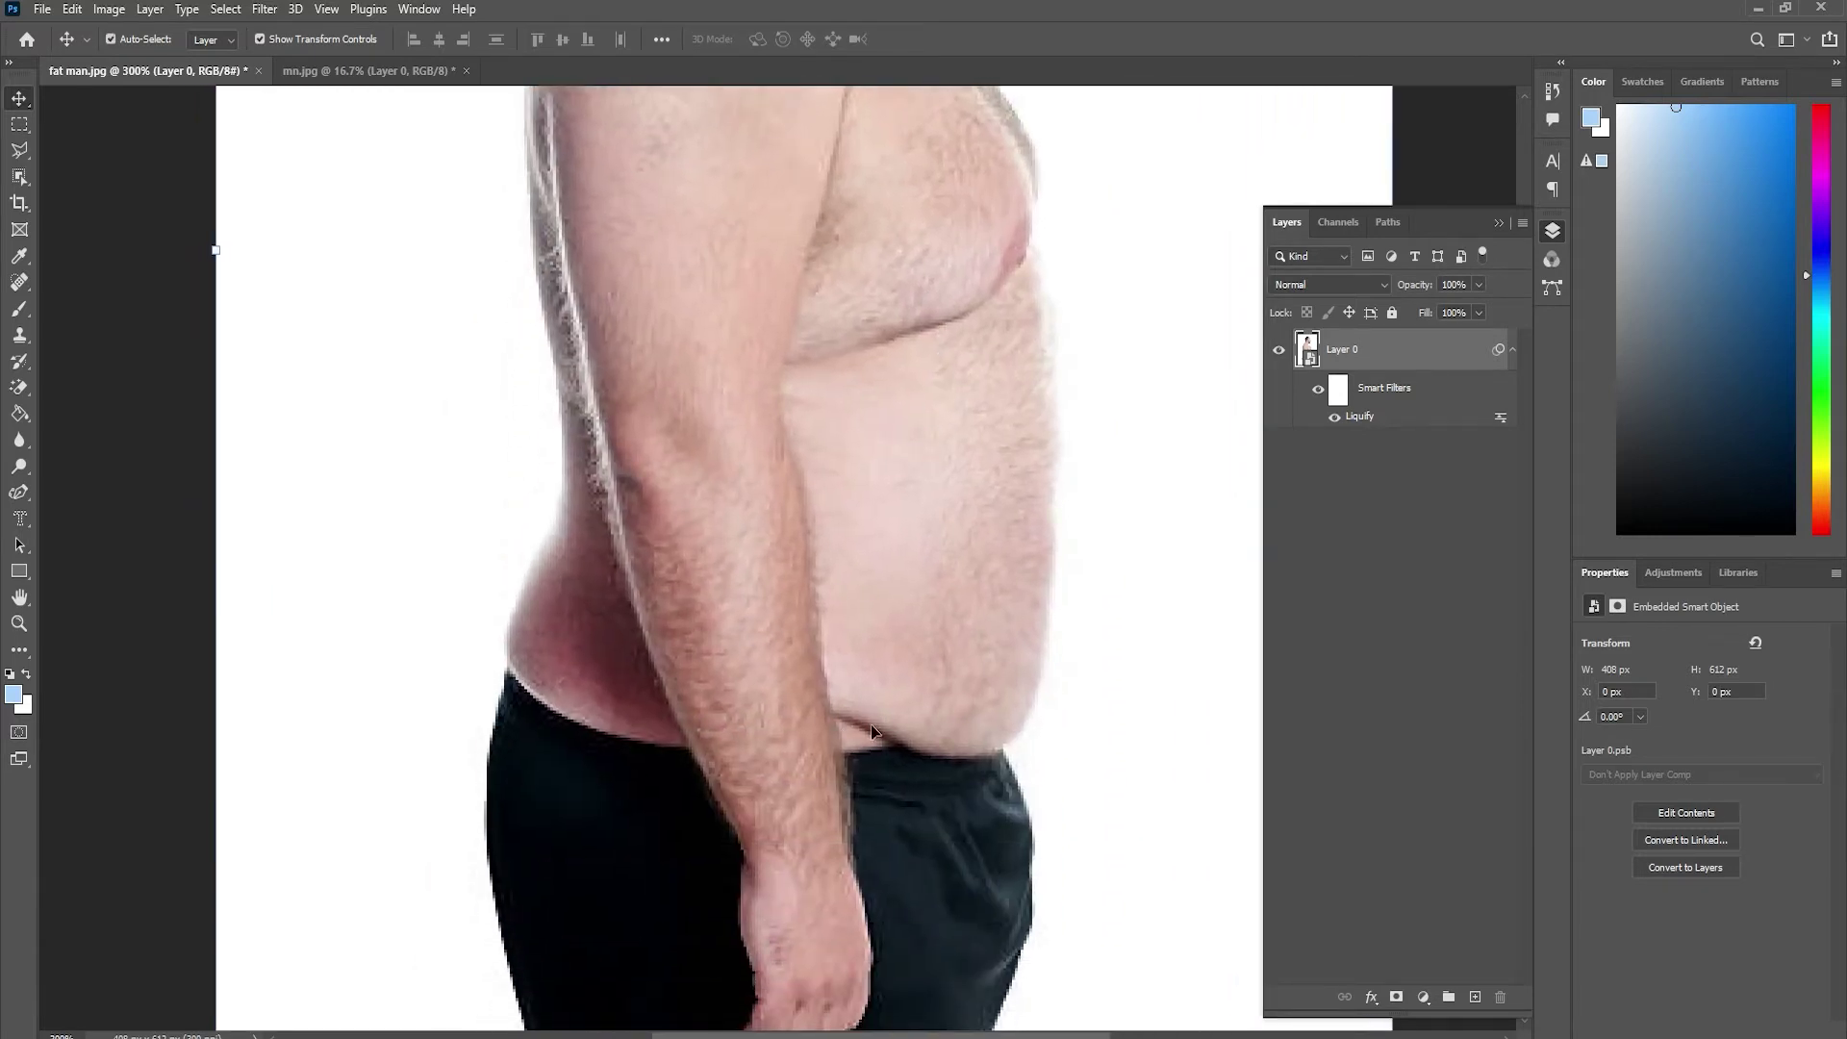
pyautogui.hotkey('ctrl', '+')
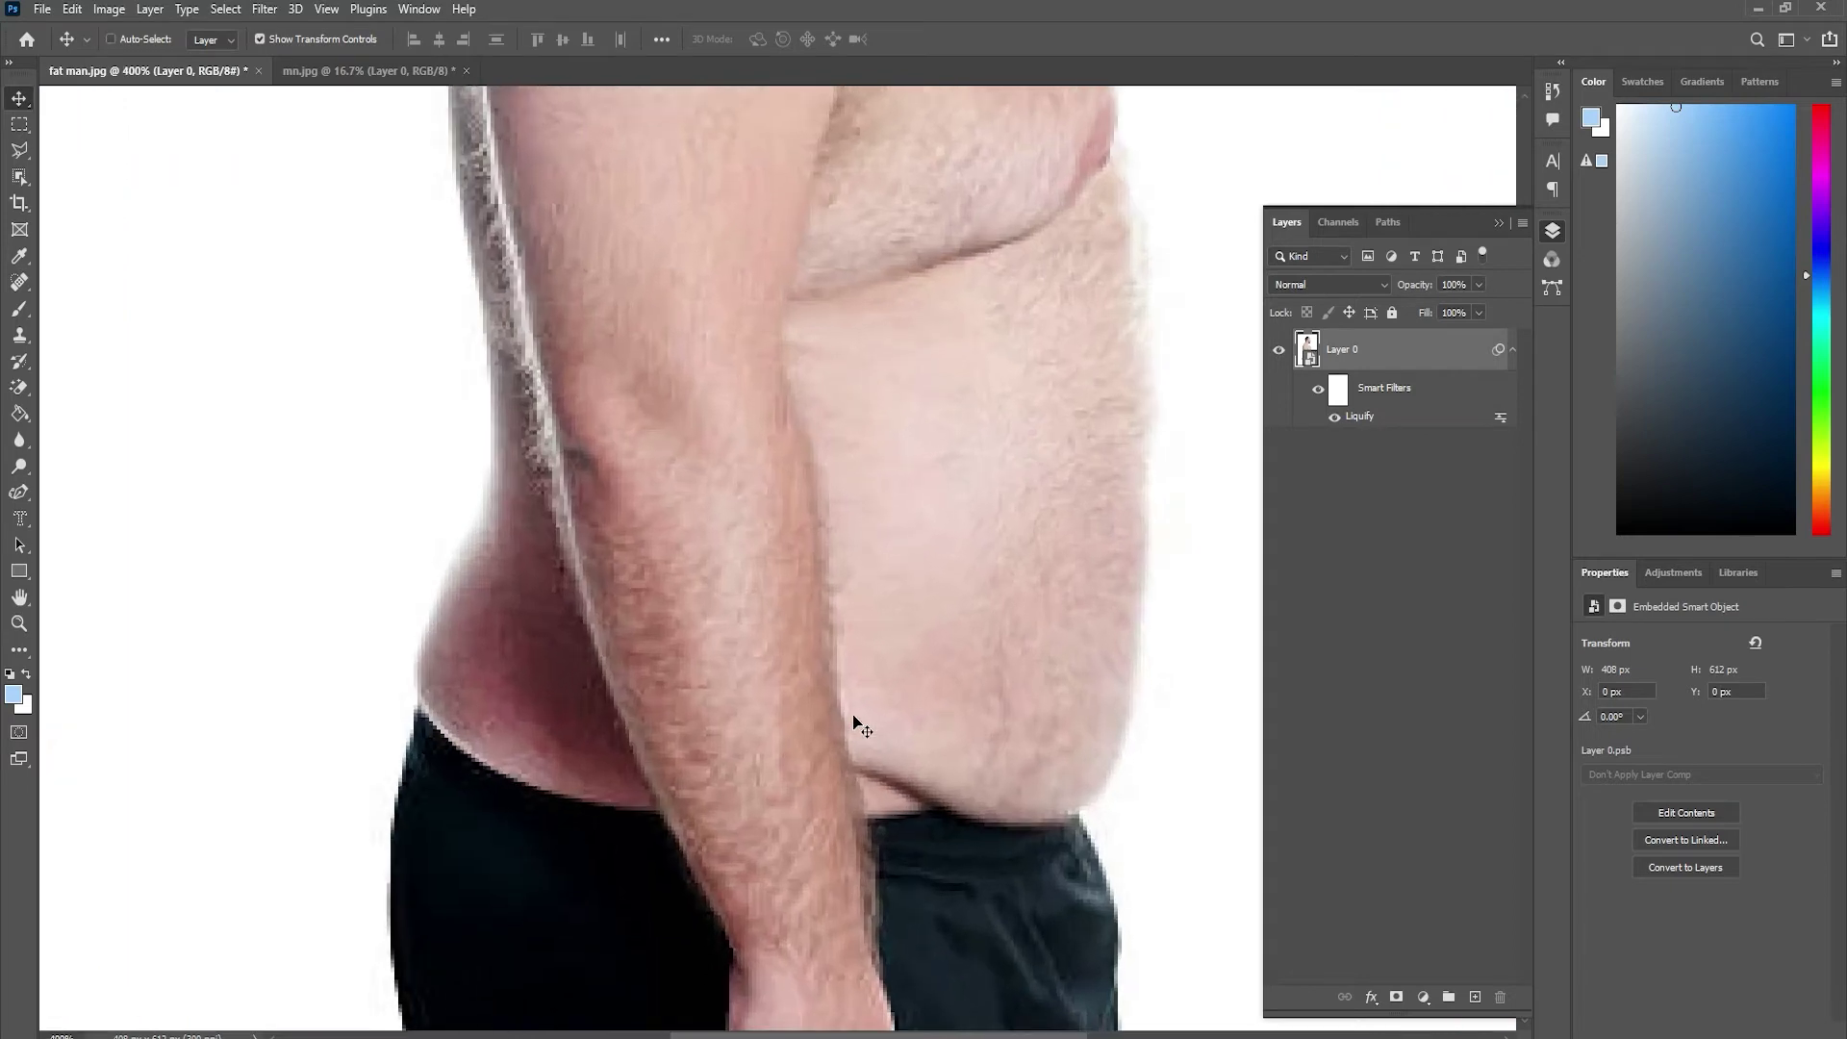
pyautogui.moveTo(784, 557); pyautogui.dragTo(772, 429)
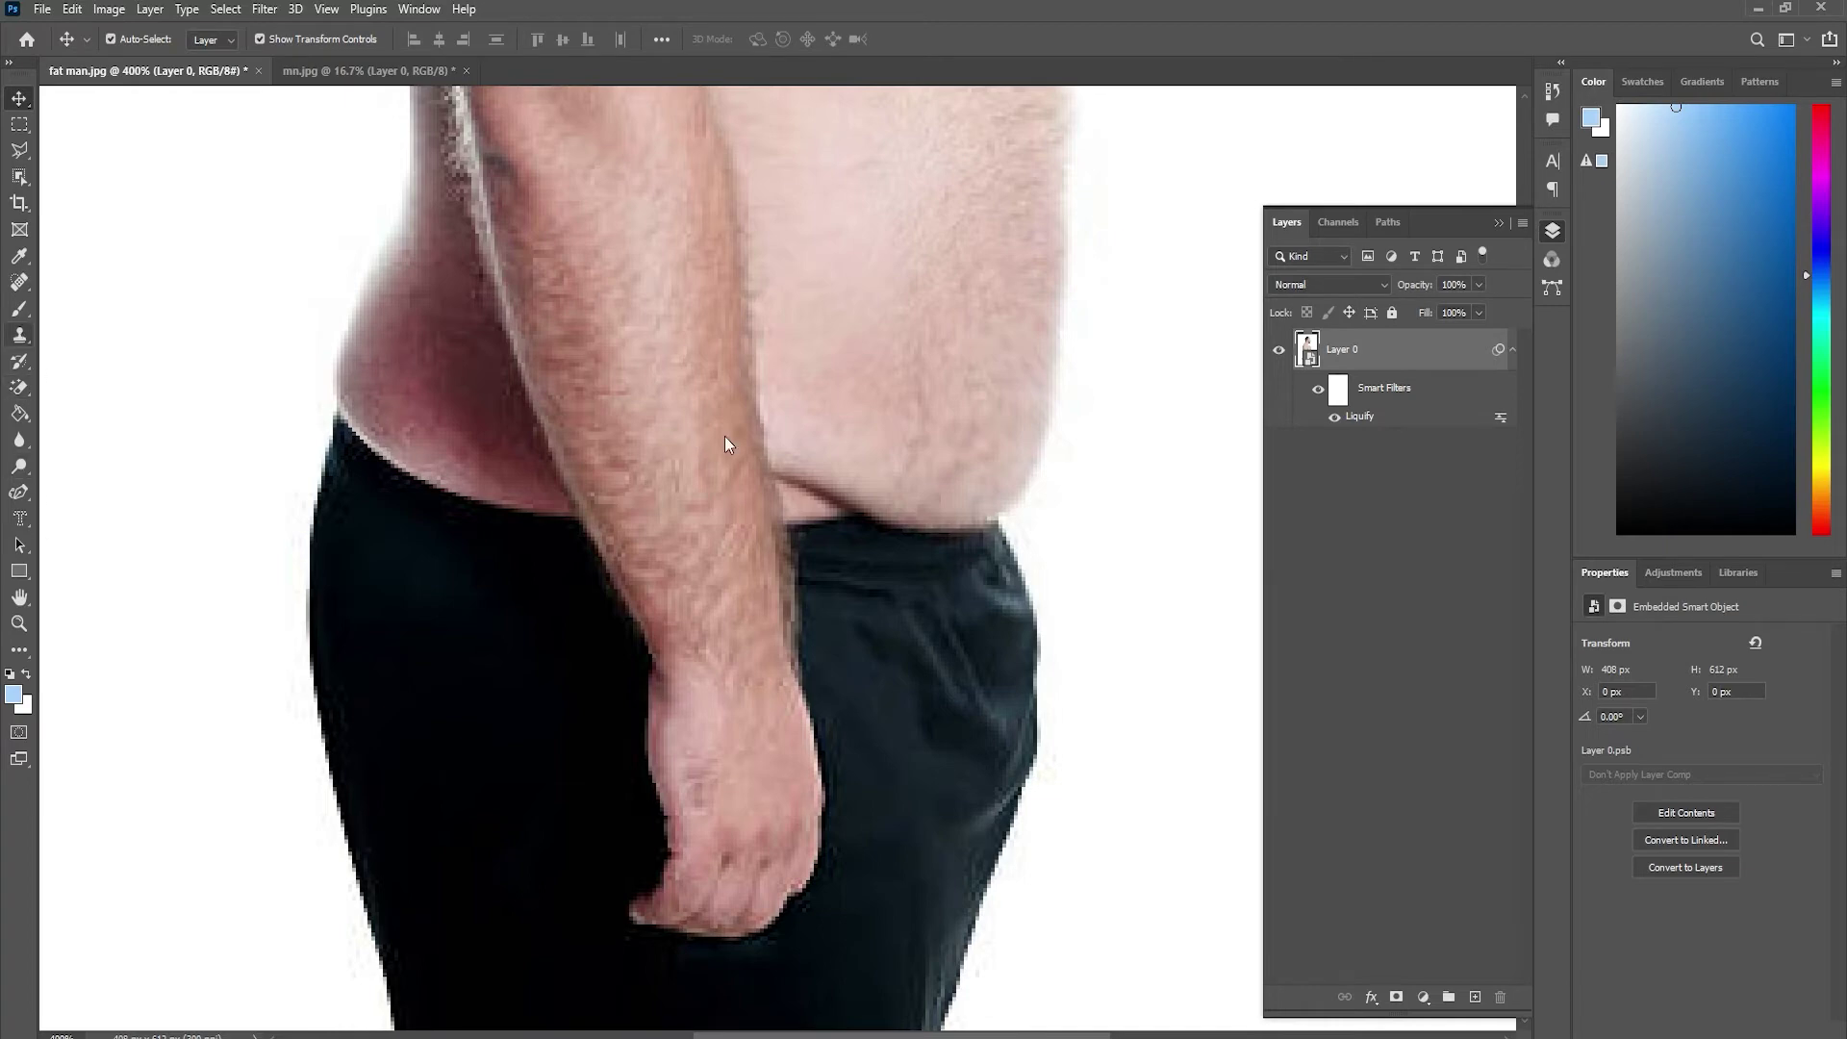
pyautogui.click(19, 335)
pyautogui.click(72, 337)
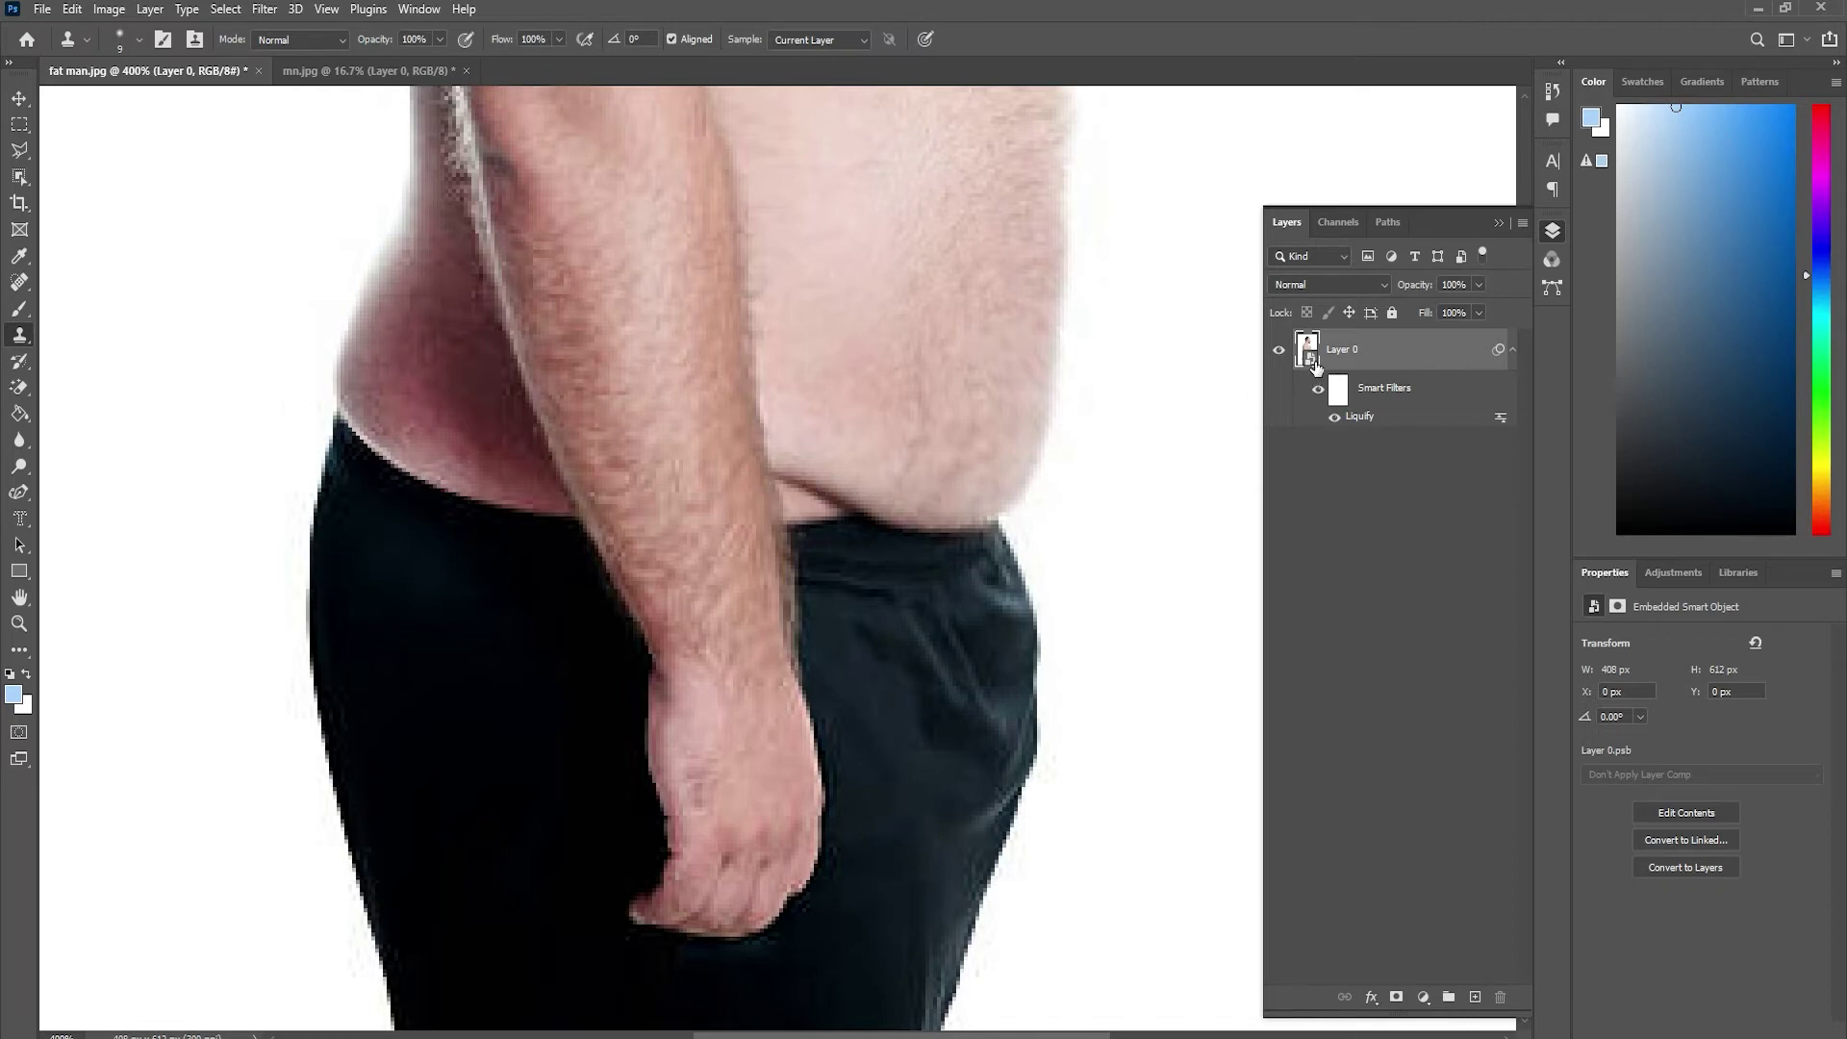
pyautogui.doubleClick(1314, 362)
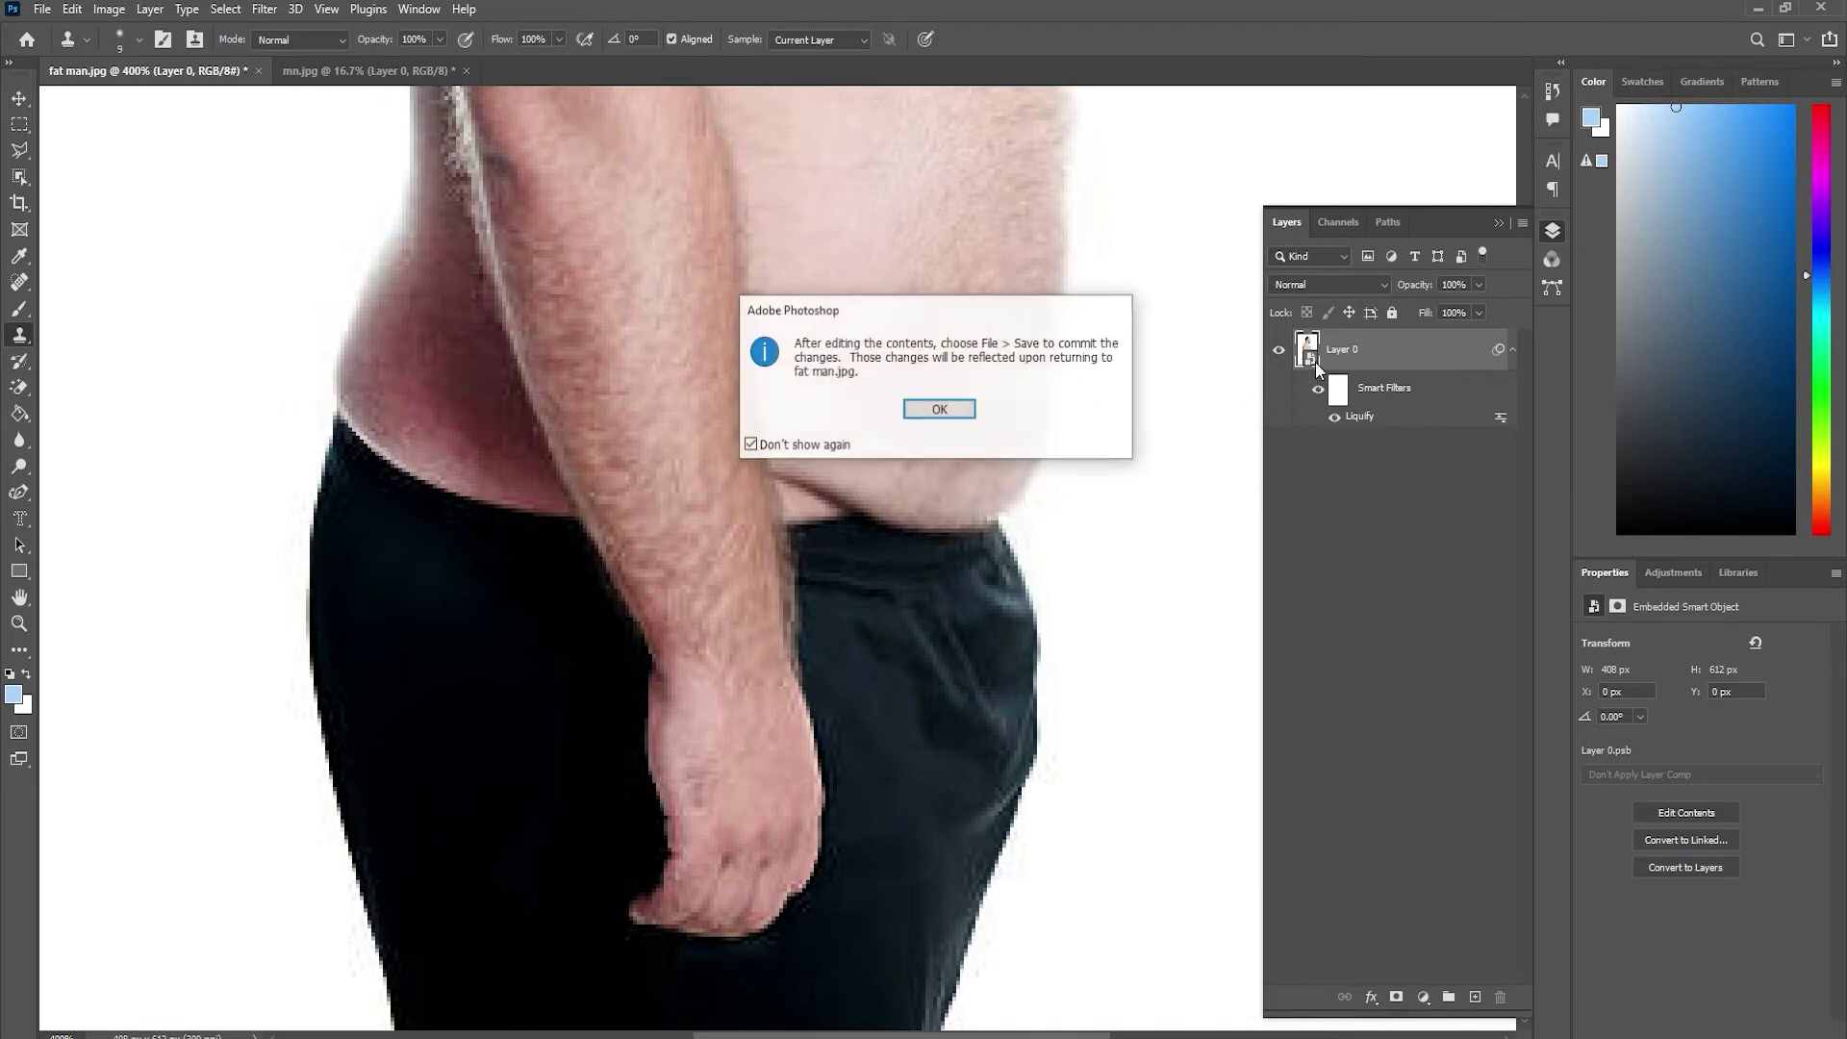
# In Layer 0.psb, clone nearby belly skin over the dark crease above the waistband
pyautogui.click(940, 411)
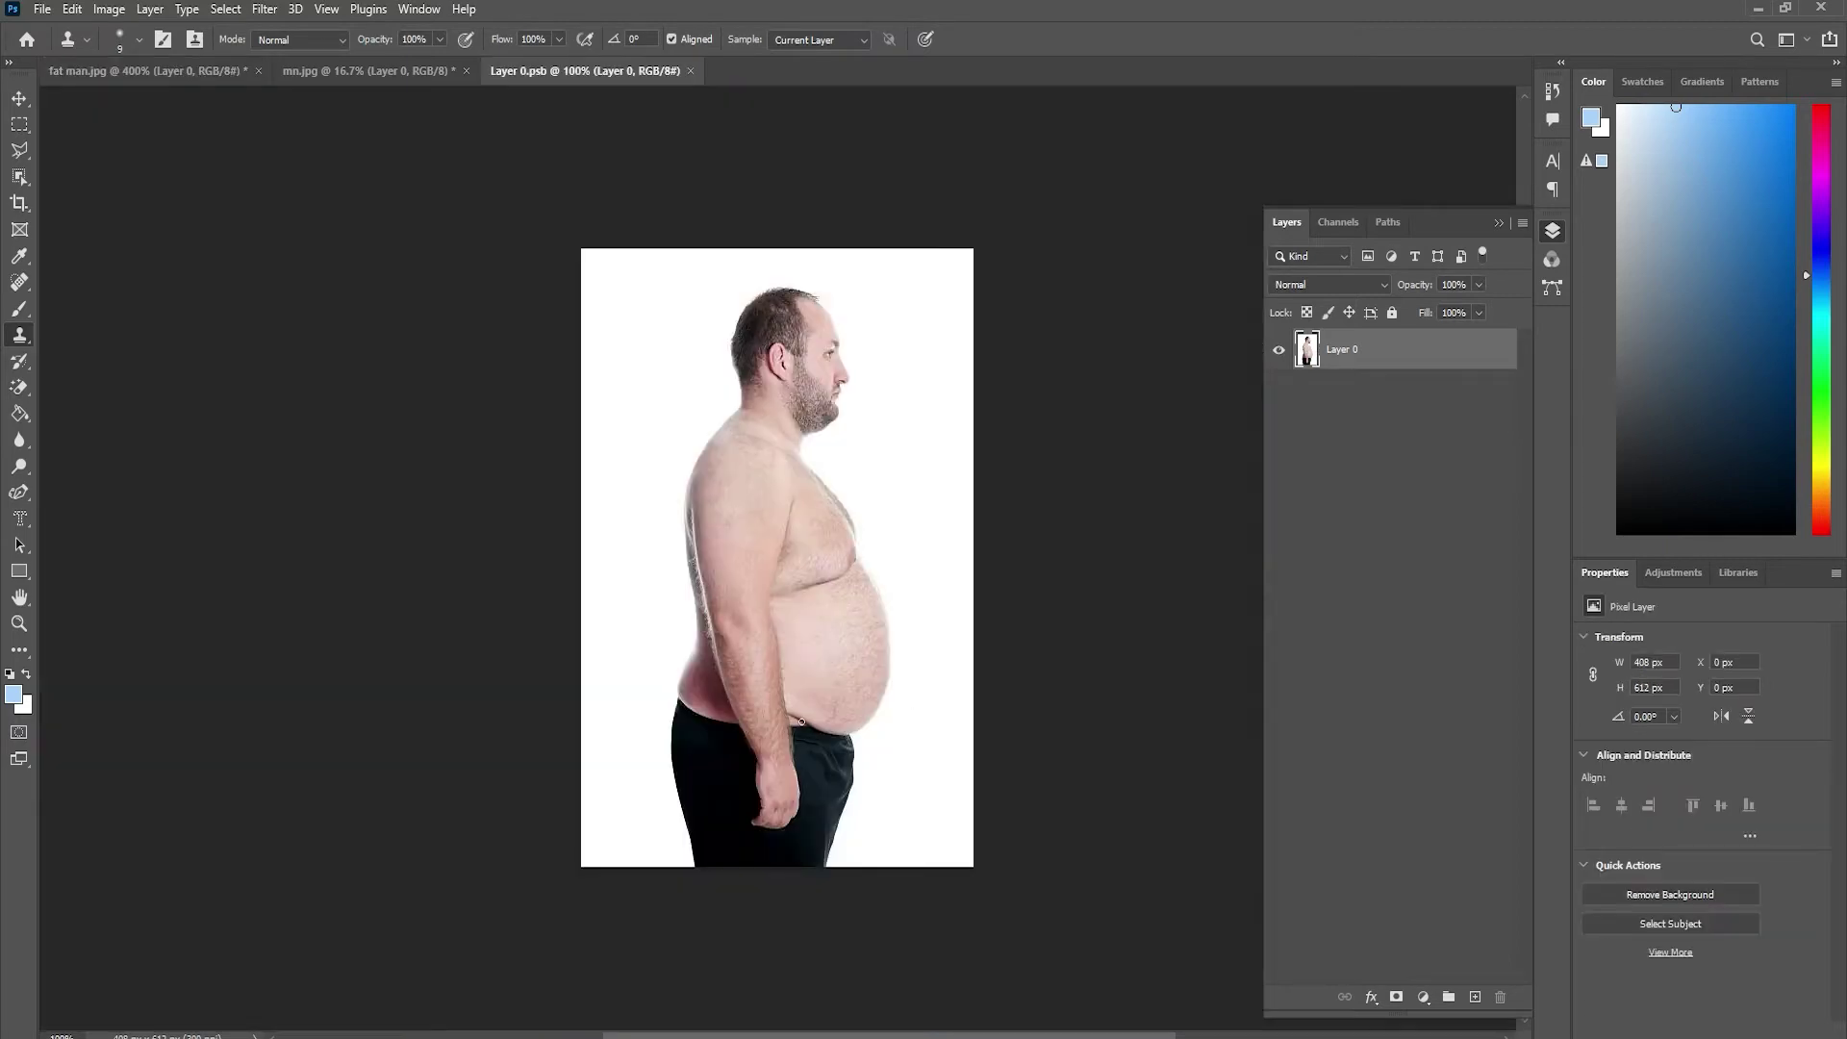
pyautogui.scroll(3, 781, 784)
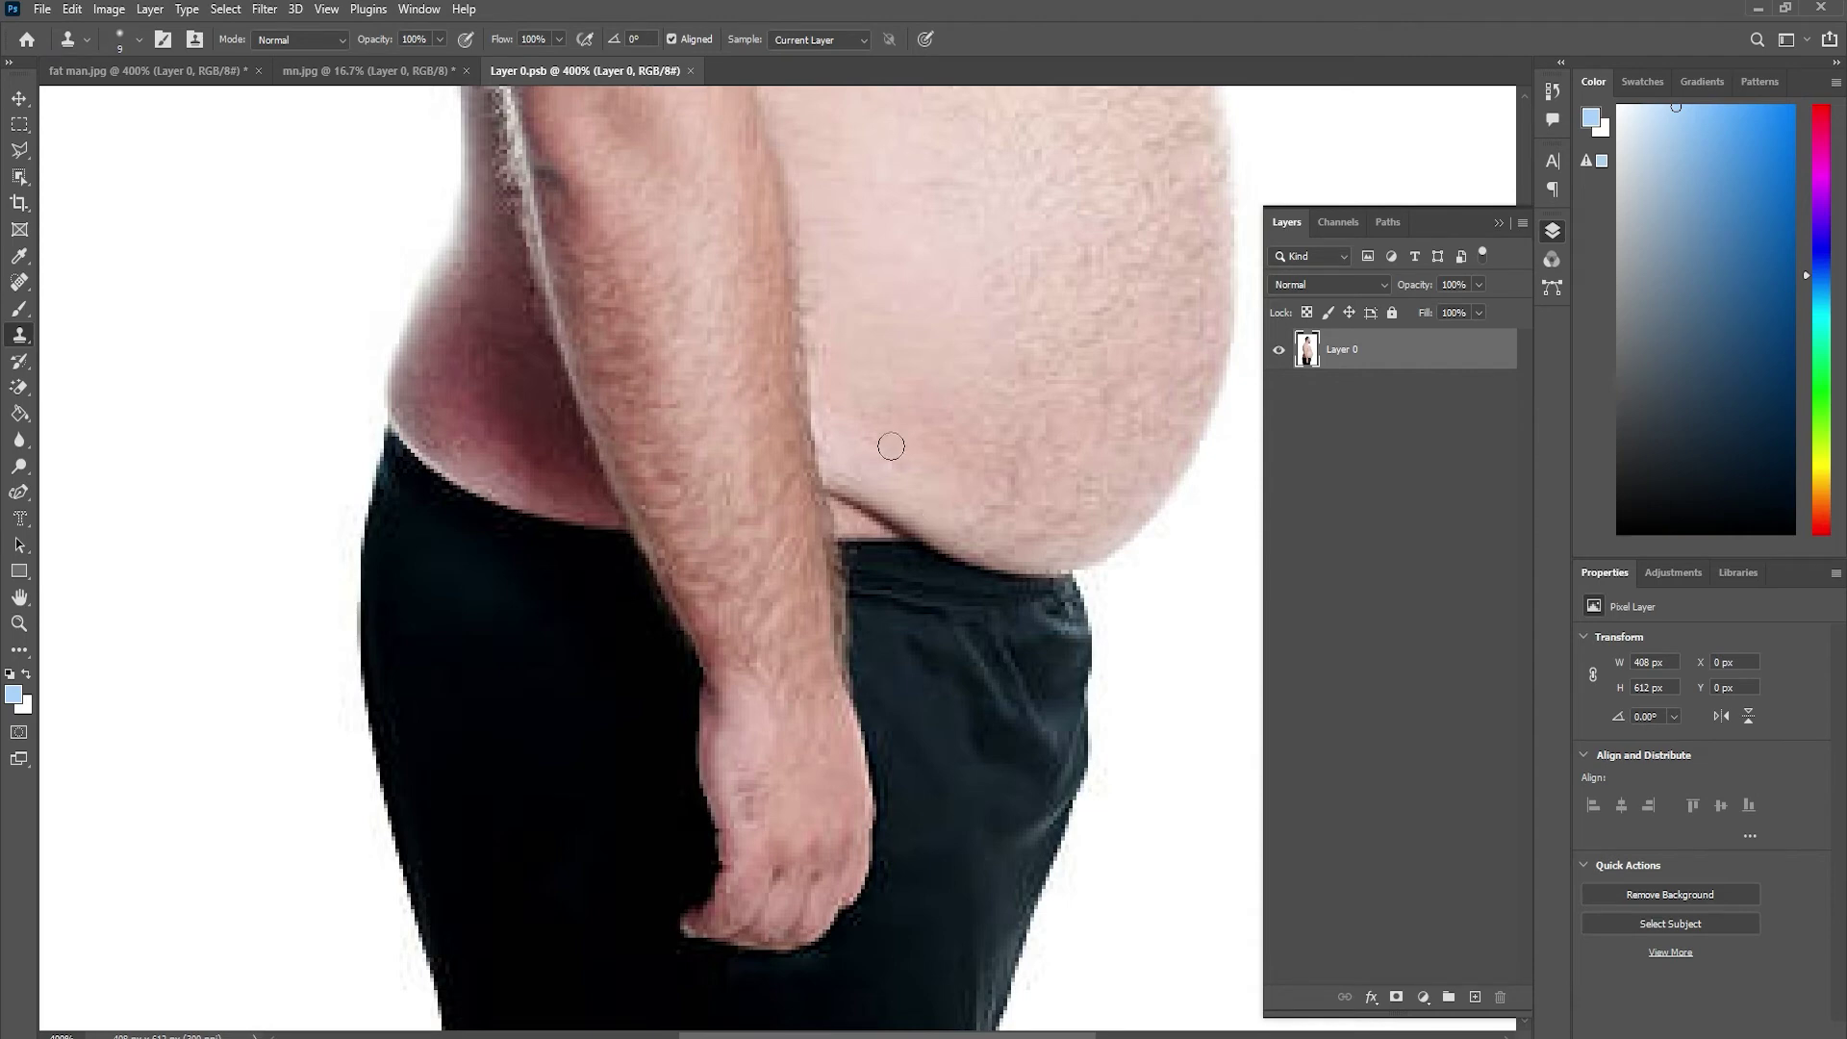
pyautogui.keyDown('alt'); pyautogui.click(809, 510); pyautogui.keyUp('alt')
pyautogui.moveTo(827, 505)
pyautogui.mouseDown()
pyautogui.moveTo(845, 531)
pyautogui.moveTo(834, 485)
pyautogui.mouseUp()
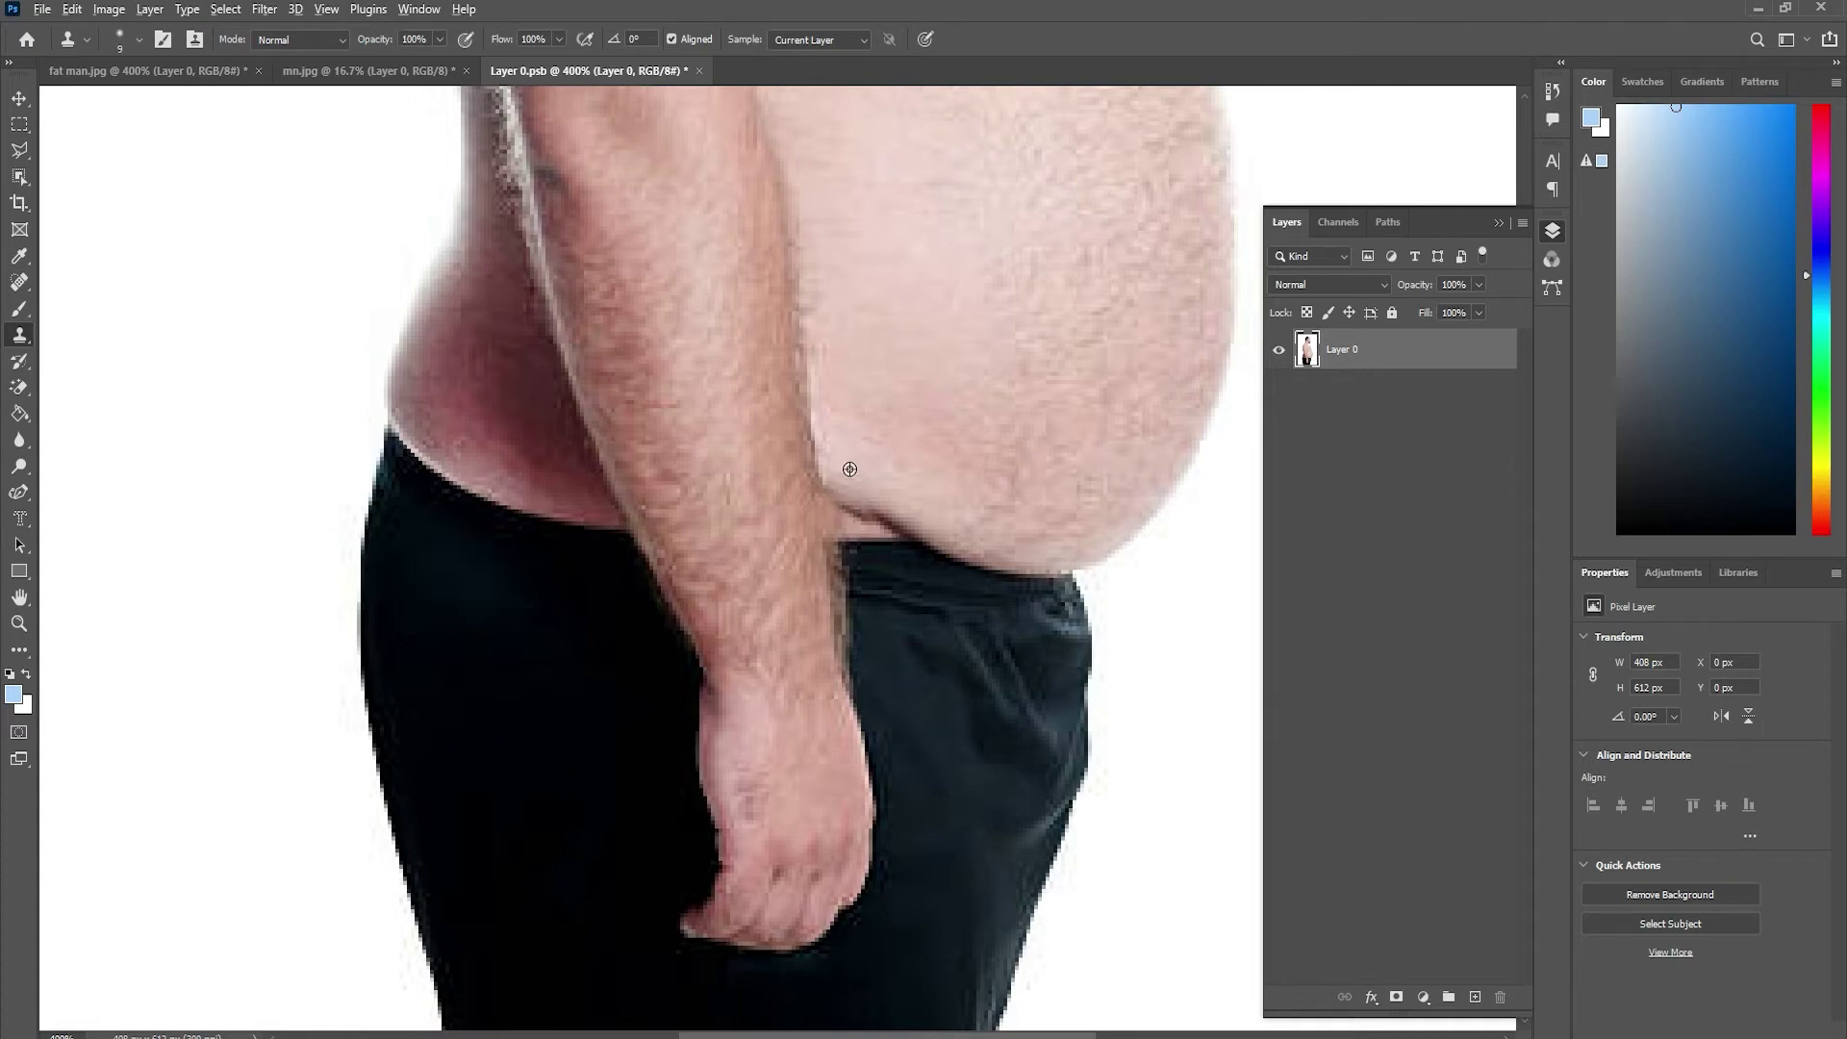
pyautogui.keyDown('alt'); pyautogui.click(850, 469); pyautogui.keyUp('alt')
pyautogui.moveTo(839, 502)
pyautogui.mouseDown()
pyautogui.moveTo(867, 520)
pyautogui.moveTo(891, 472)
pyautogui.mouseUp()
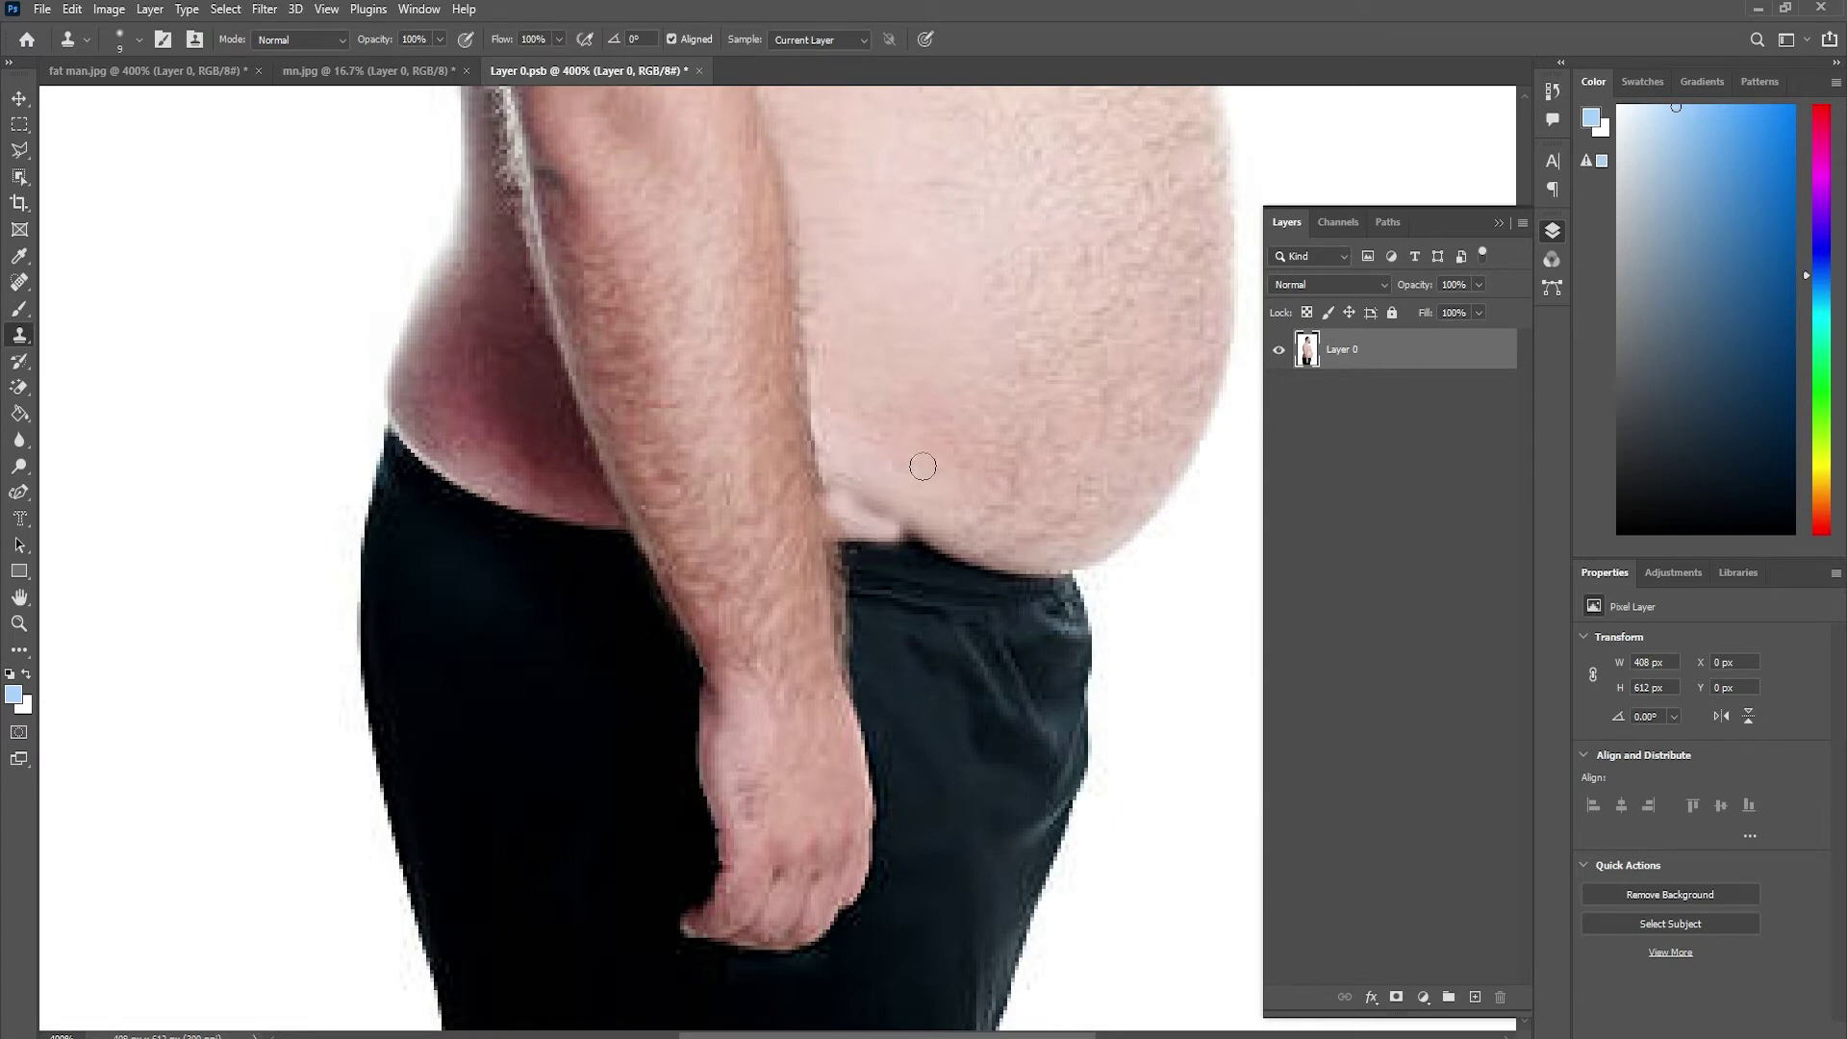
# Undo the retouch and re-clone skin over the belly crease at 26% flow
pyautogui.hotkey('ctrl', 'z')
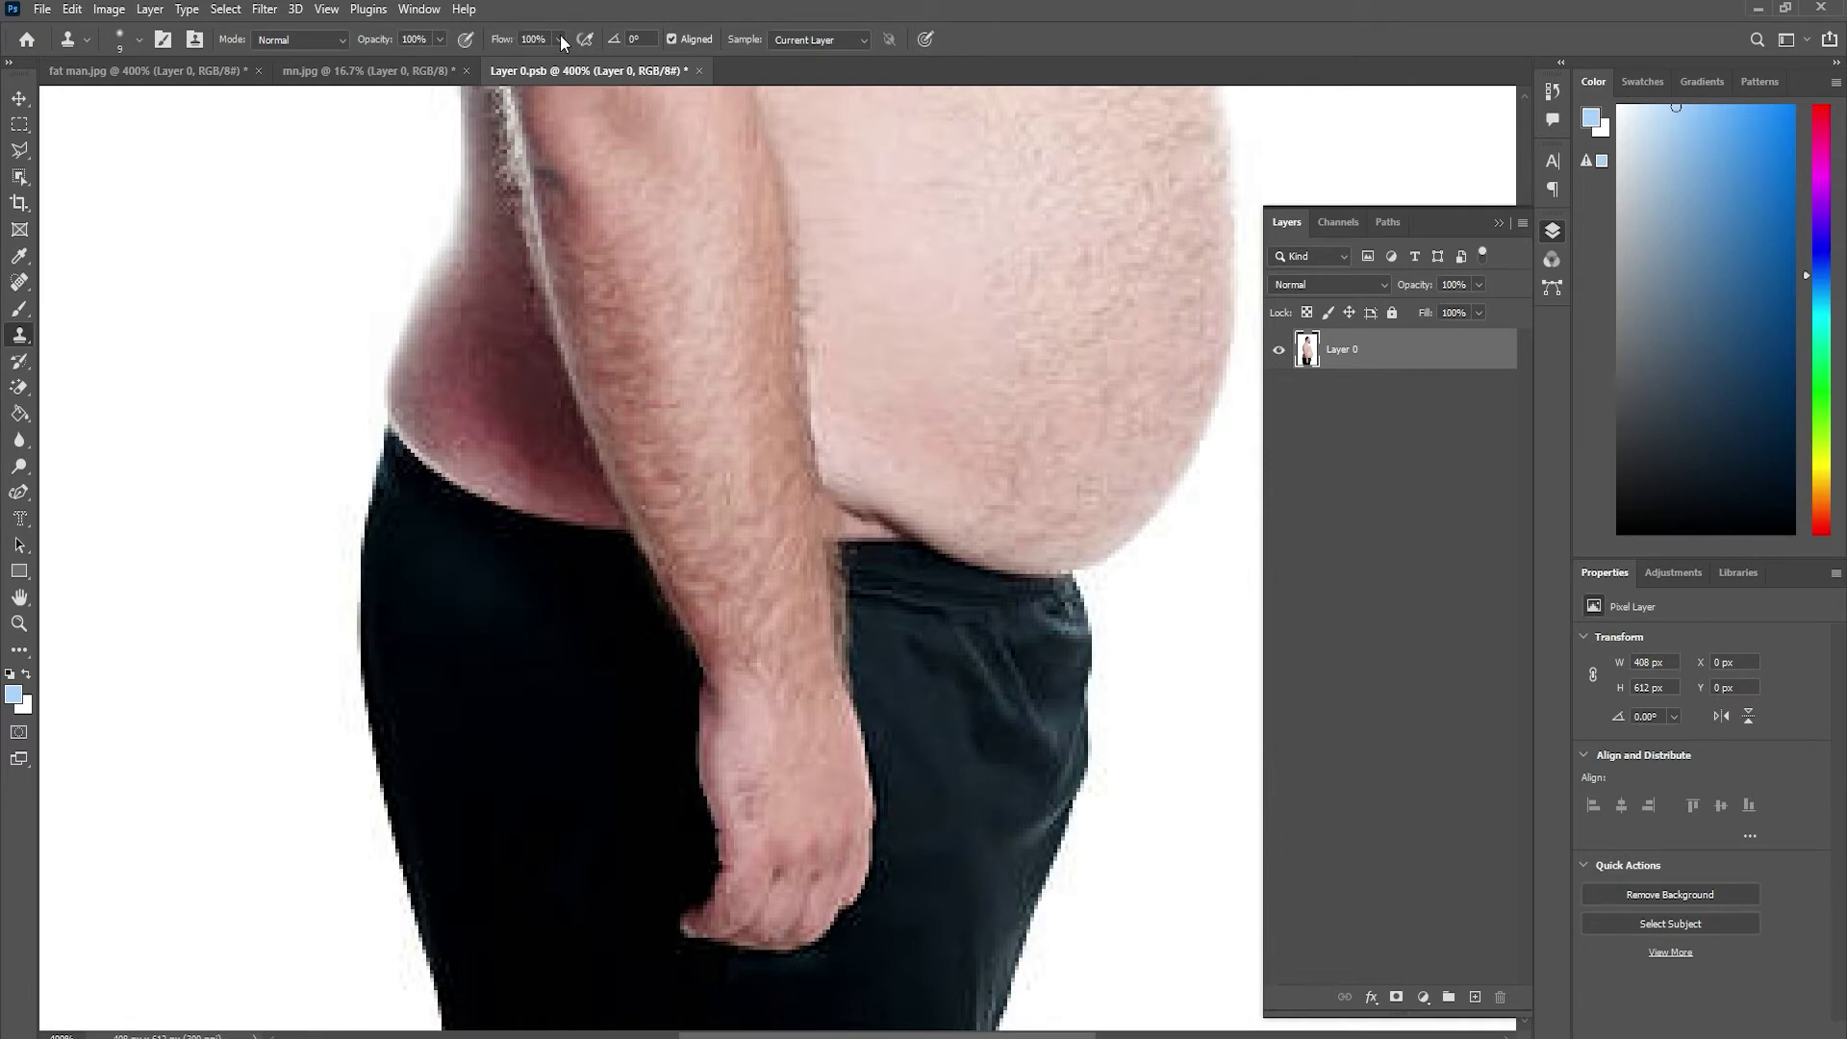
pyautogui.click(561, 40)
pyautogui.moveTo(491, 60); pyautogui.dragTo(493, 60)
pyautogui.keyDown('alt'); pyautogui.click(849, 460); pyautogui.keyUp('alt')
pyautogui.moveTo(838, 497)
pyautogui.mouseDown()
pyautogui.moveTo(890, 499)
pyautogui.moveTo(909, 525)
pyautogui.moveTo(835, 512)
pyautogui.moveTo(833, 496)
pyautogui.moveTo(870, 522)
pyautogui.moveTo(875, 492)
pyautogui.mouseUp()
pyautogui.keyDown('alt'); pyautogui.click(890, 498); pyautogui.keyUp('alt')
pyautogui.keyDown('alt'); pyautogui.click(878, 472); pyautogui.keyUp('alt')
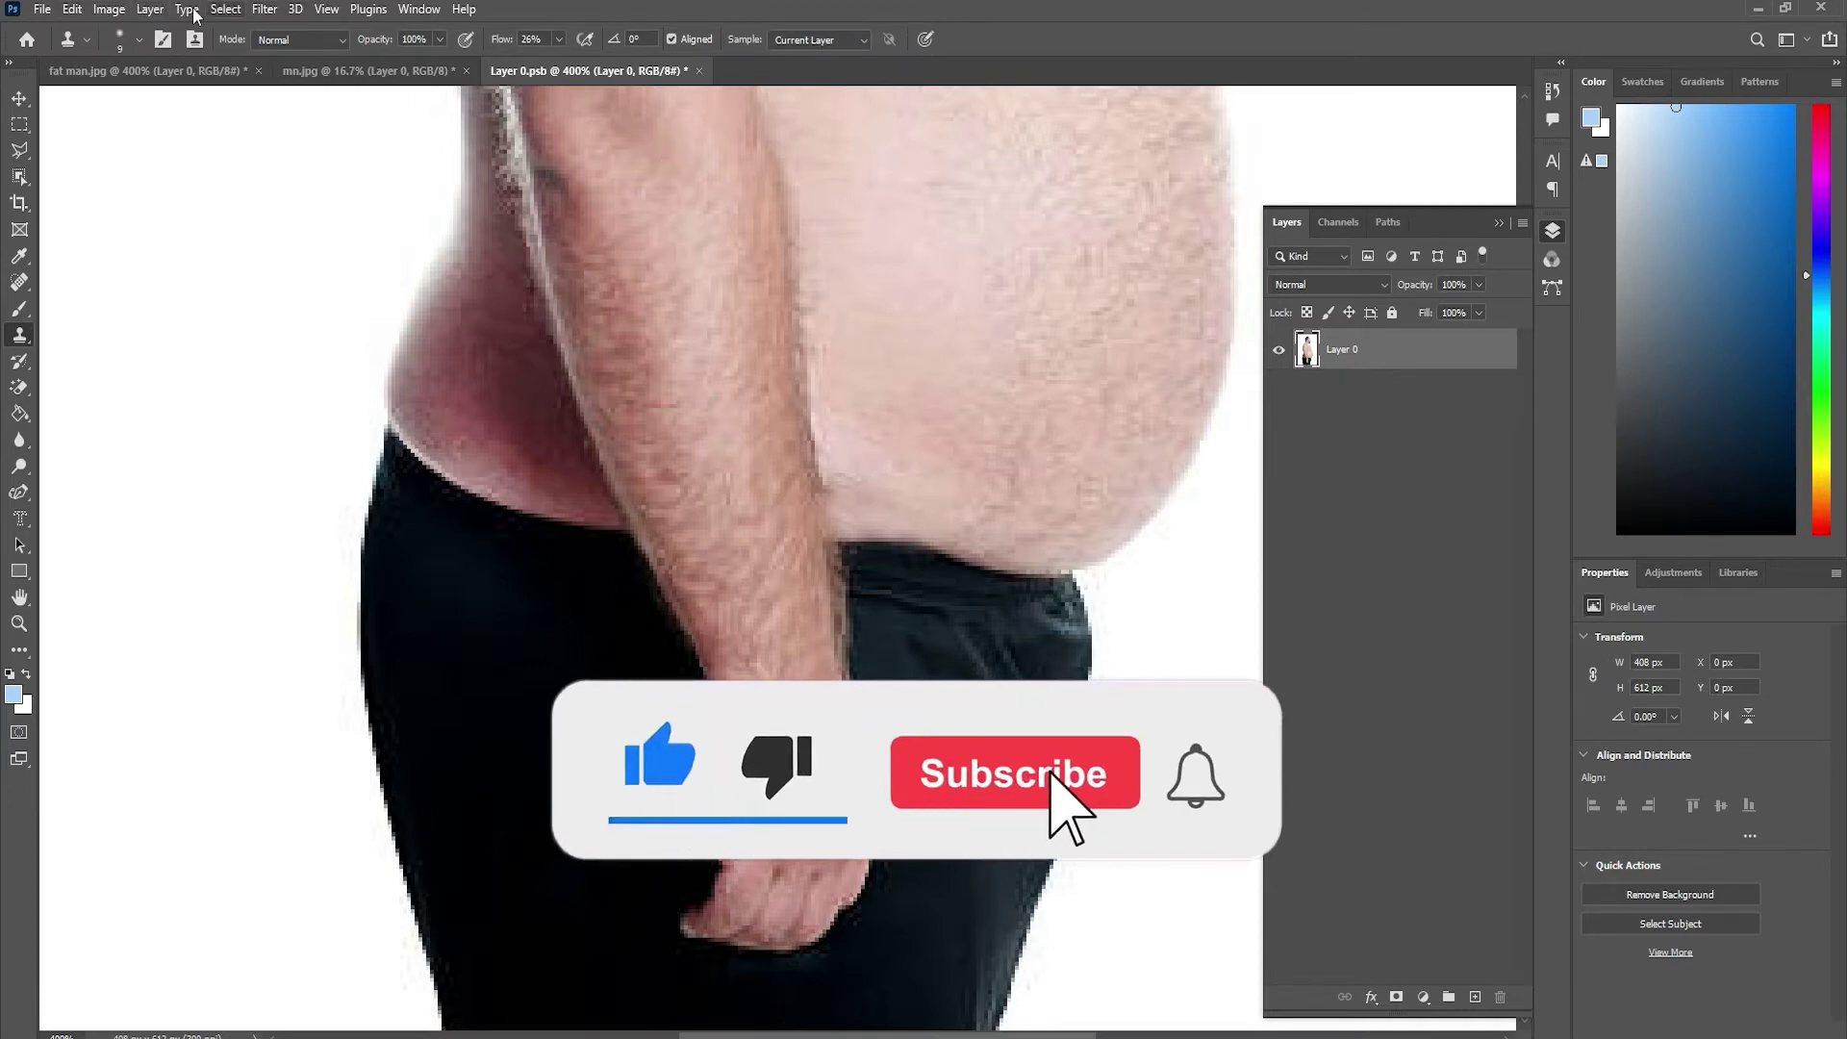
# Save Layer 0.psb and check the updated fat man.jpg by toggling its Smart Filters
pyautogui.click(47, 11)
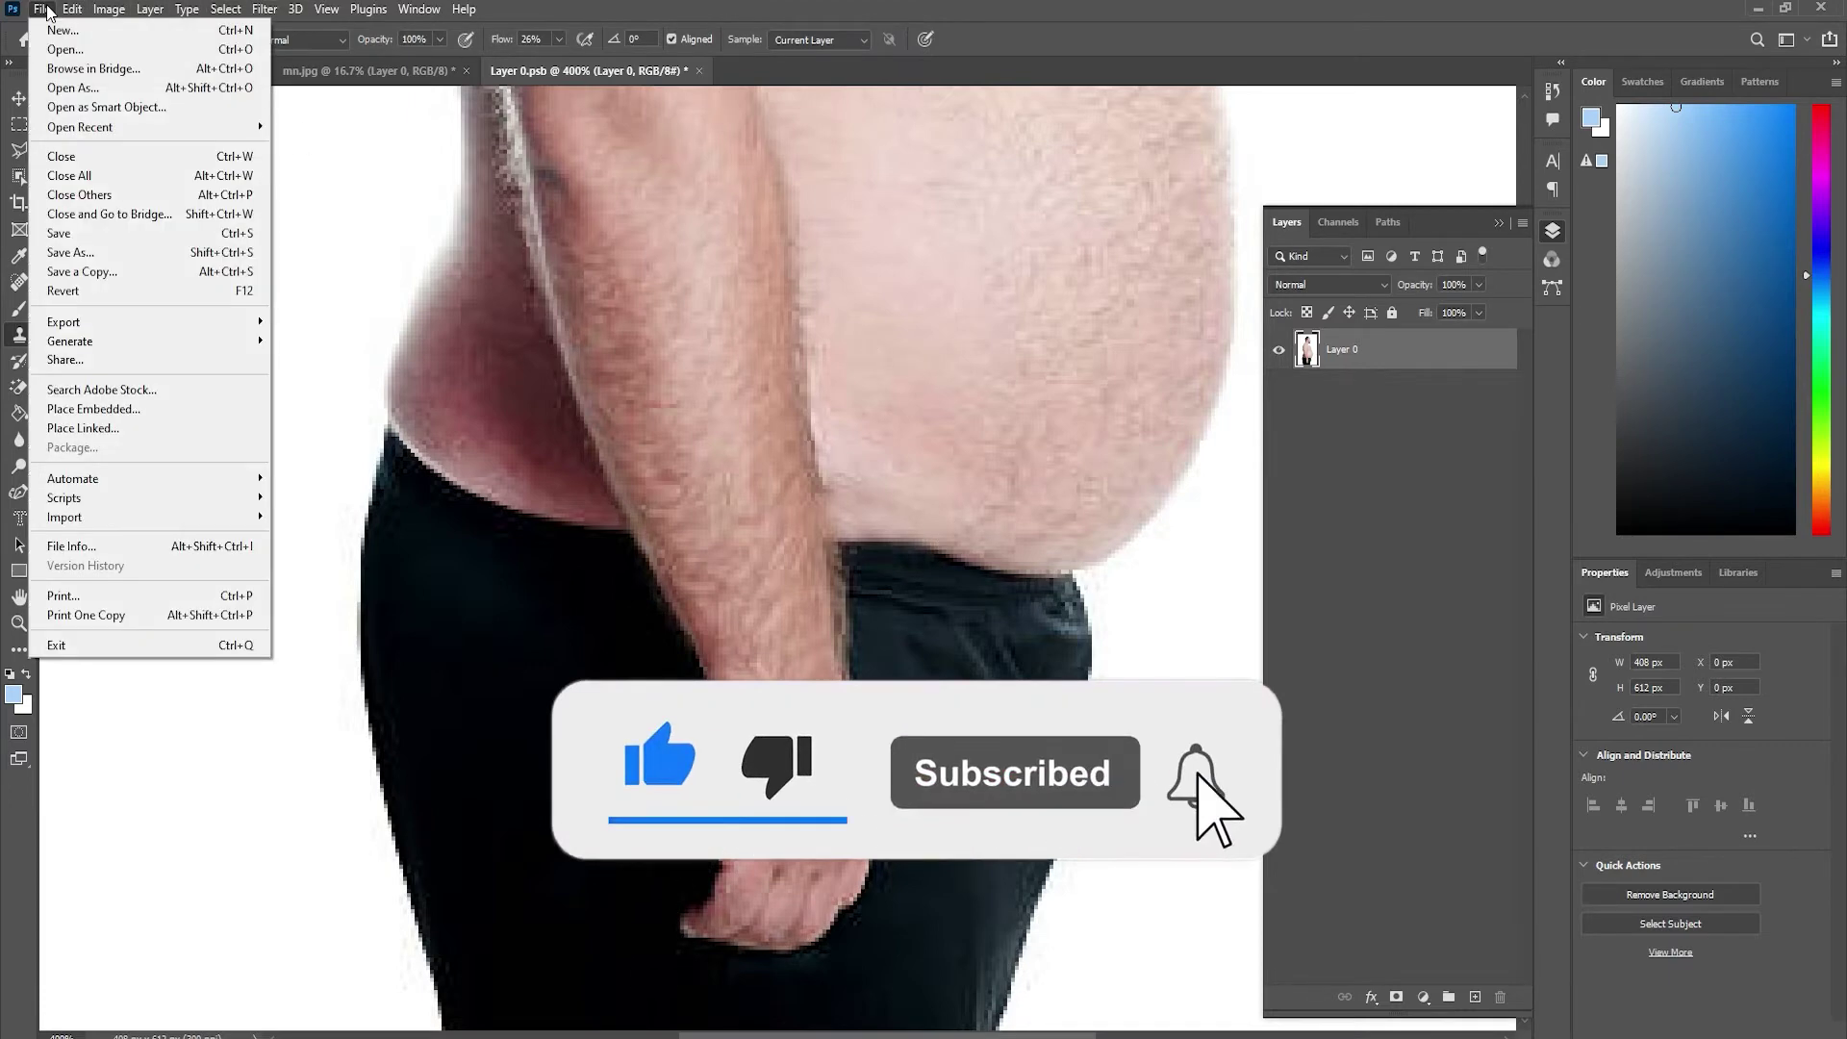
pyautogui.click(150, 240)
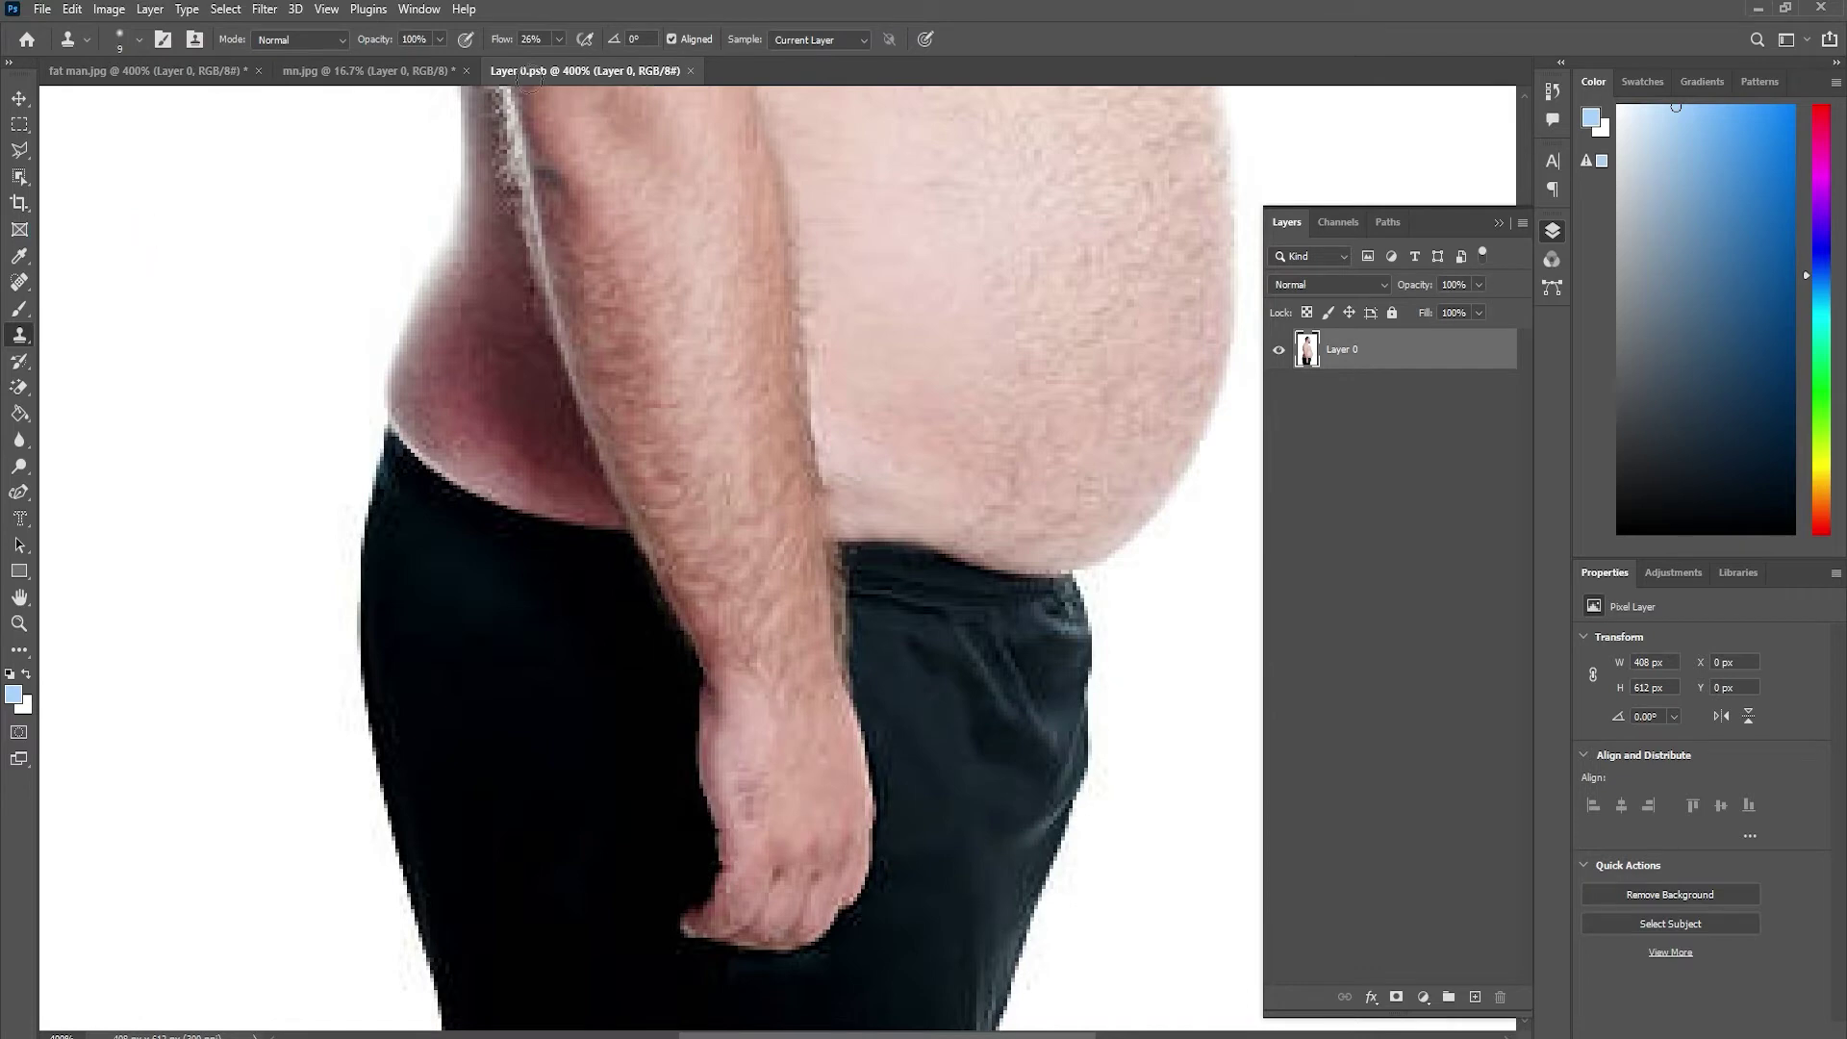
pyautogui.click(396, 72)
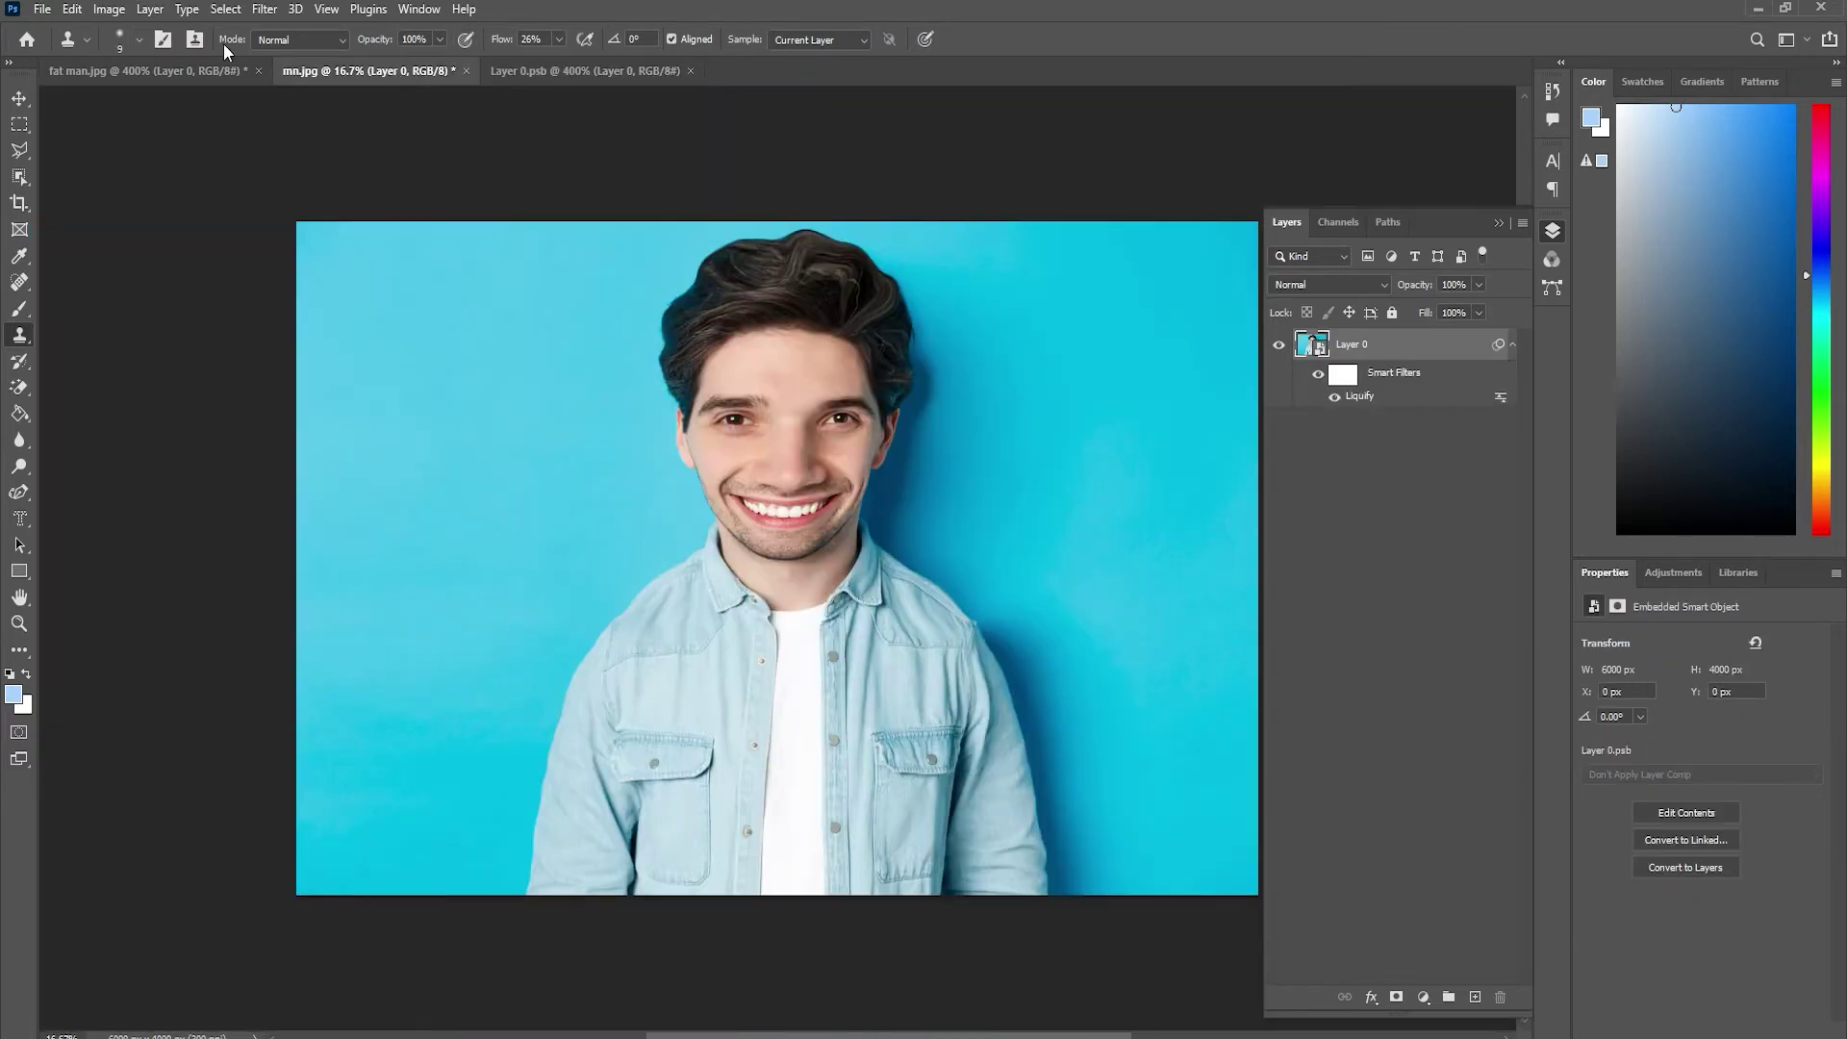
pyautogui.click(215, 67)
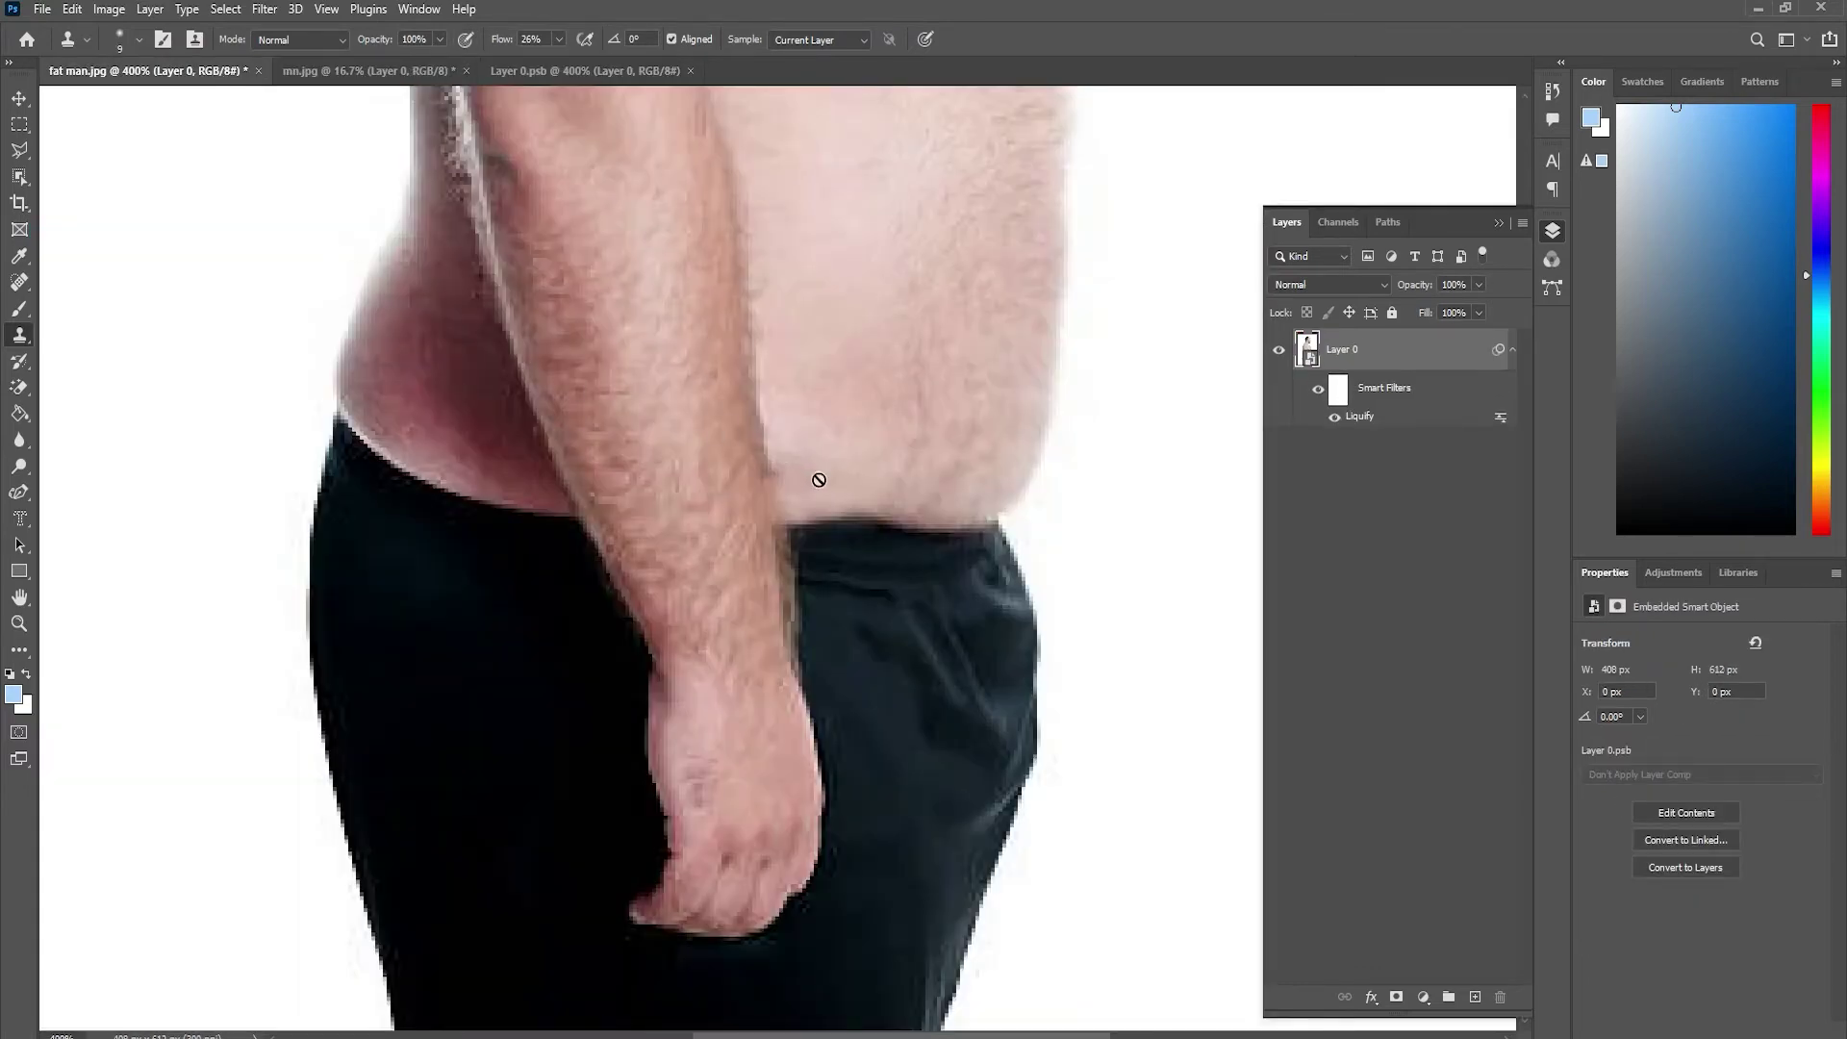
pyautogui.scroll(-2, 818, 479)
pyautogui.scroll(-2, 818, 479)
pyautogui.scroll(-1, 818, 479)
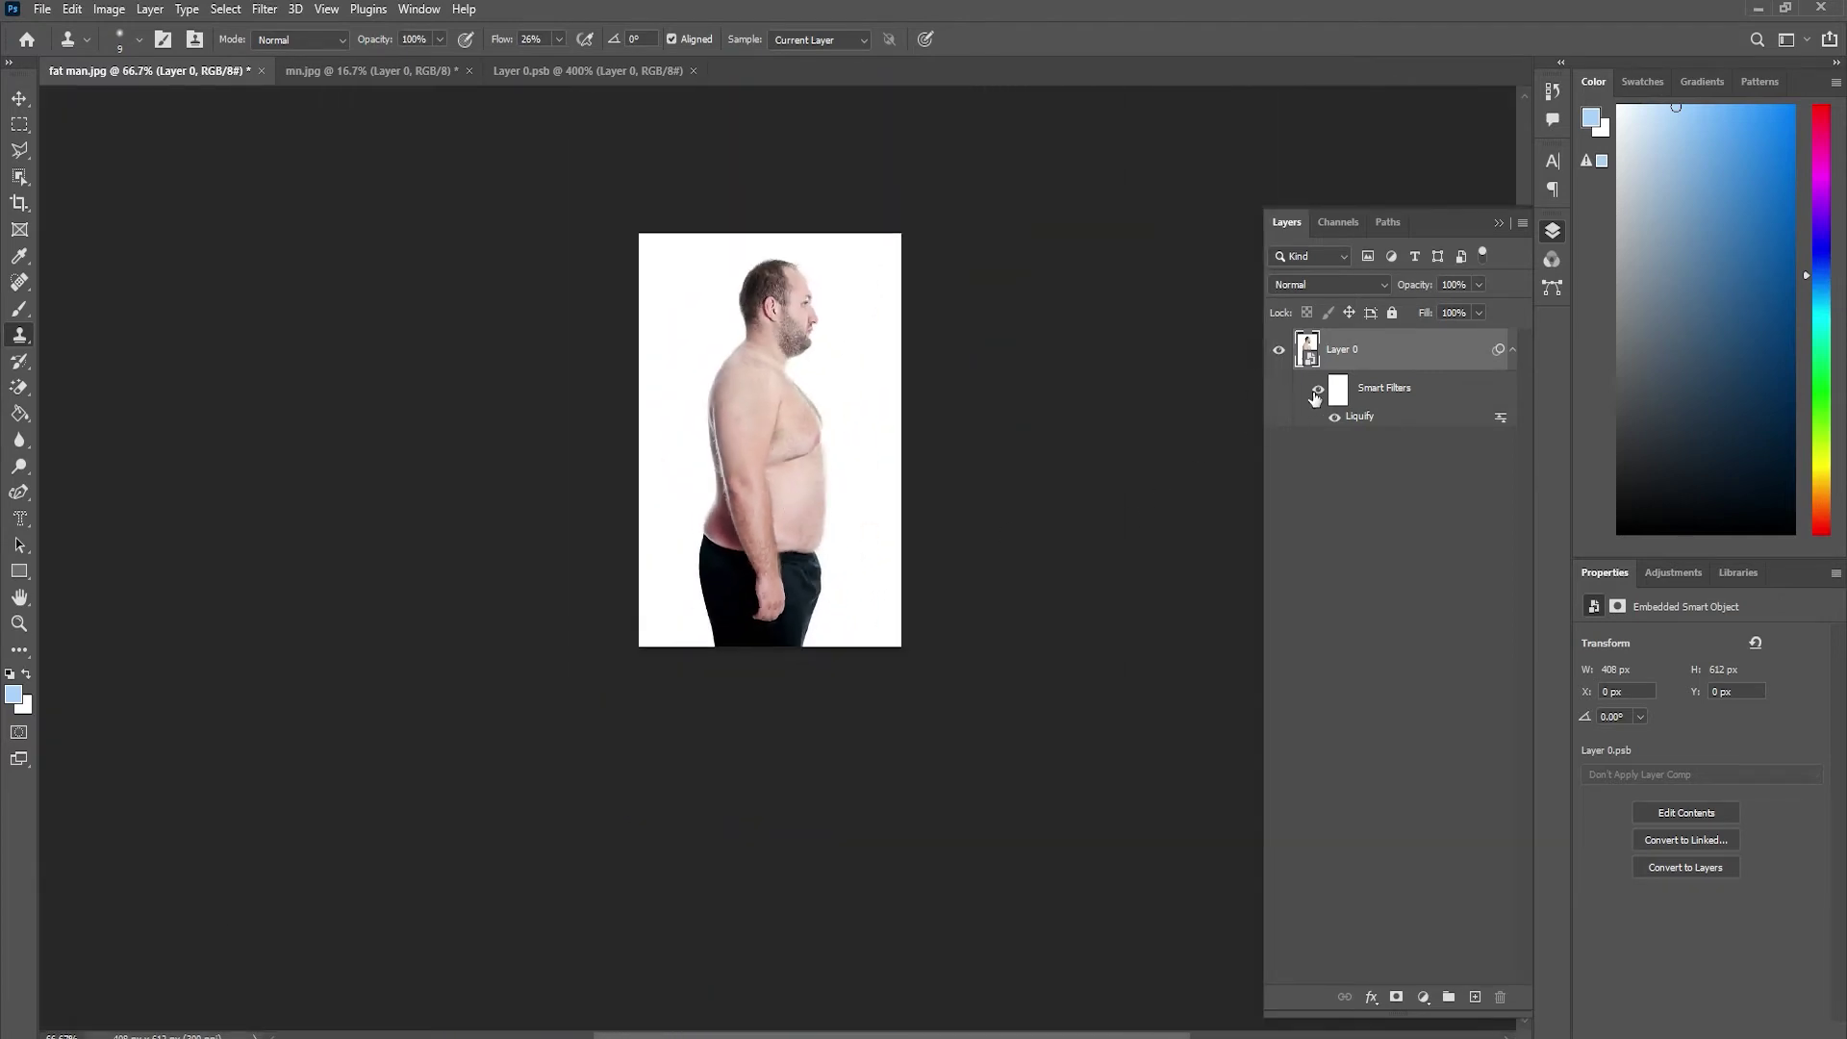
pyautogui.click(1318, 389)
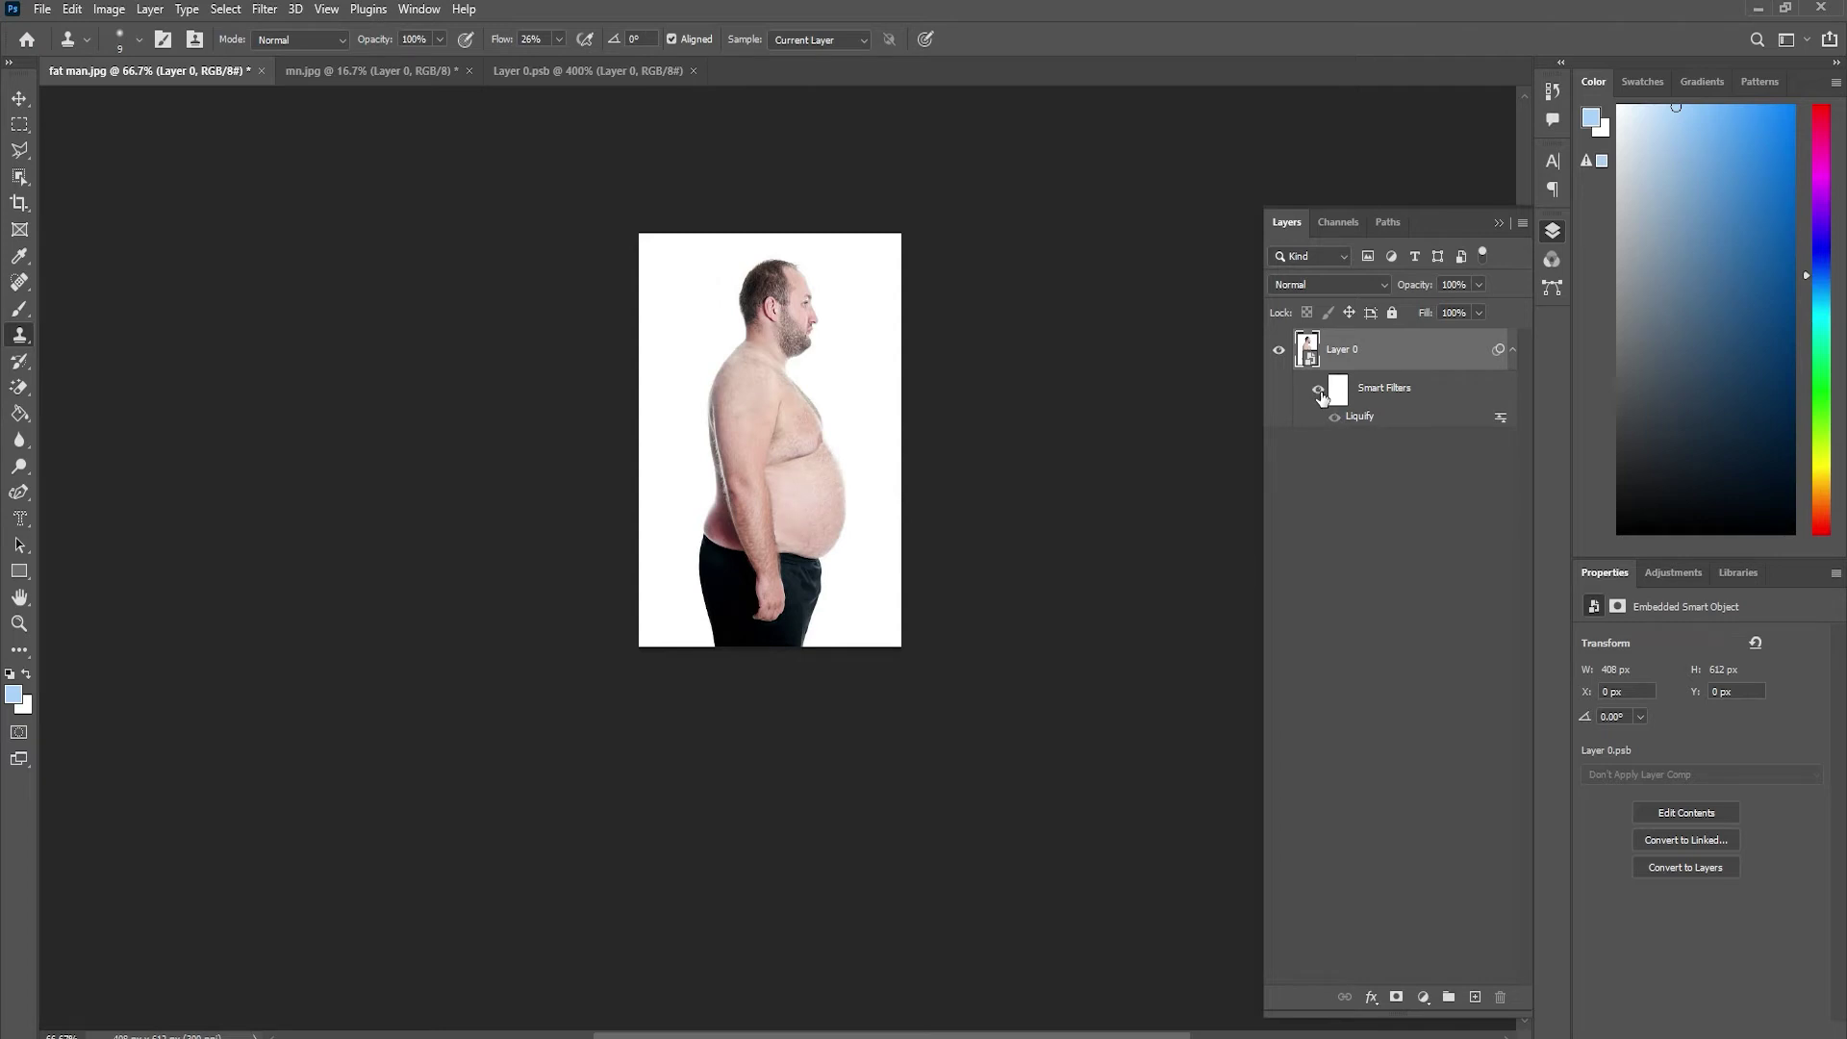
pyautogui.click(1319, 390)
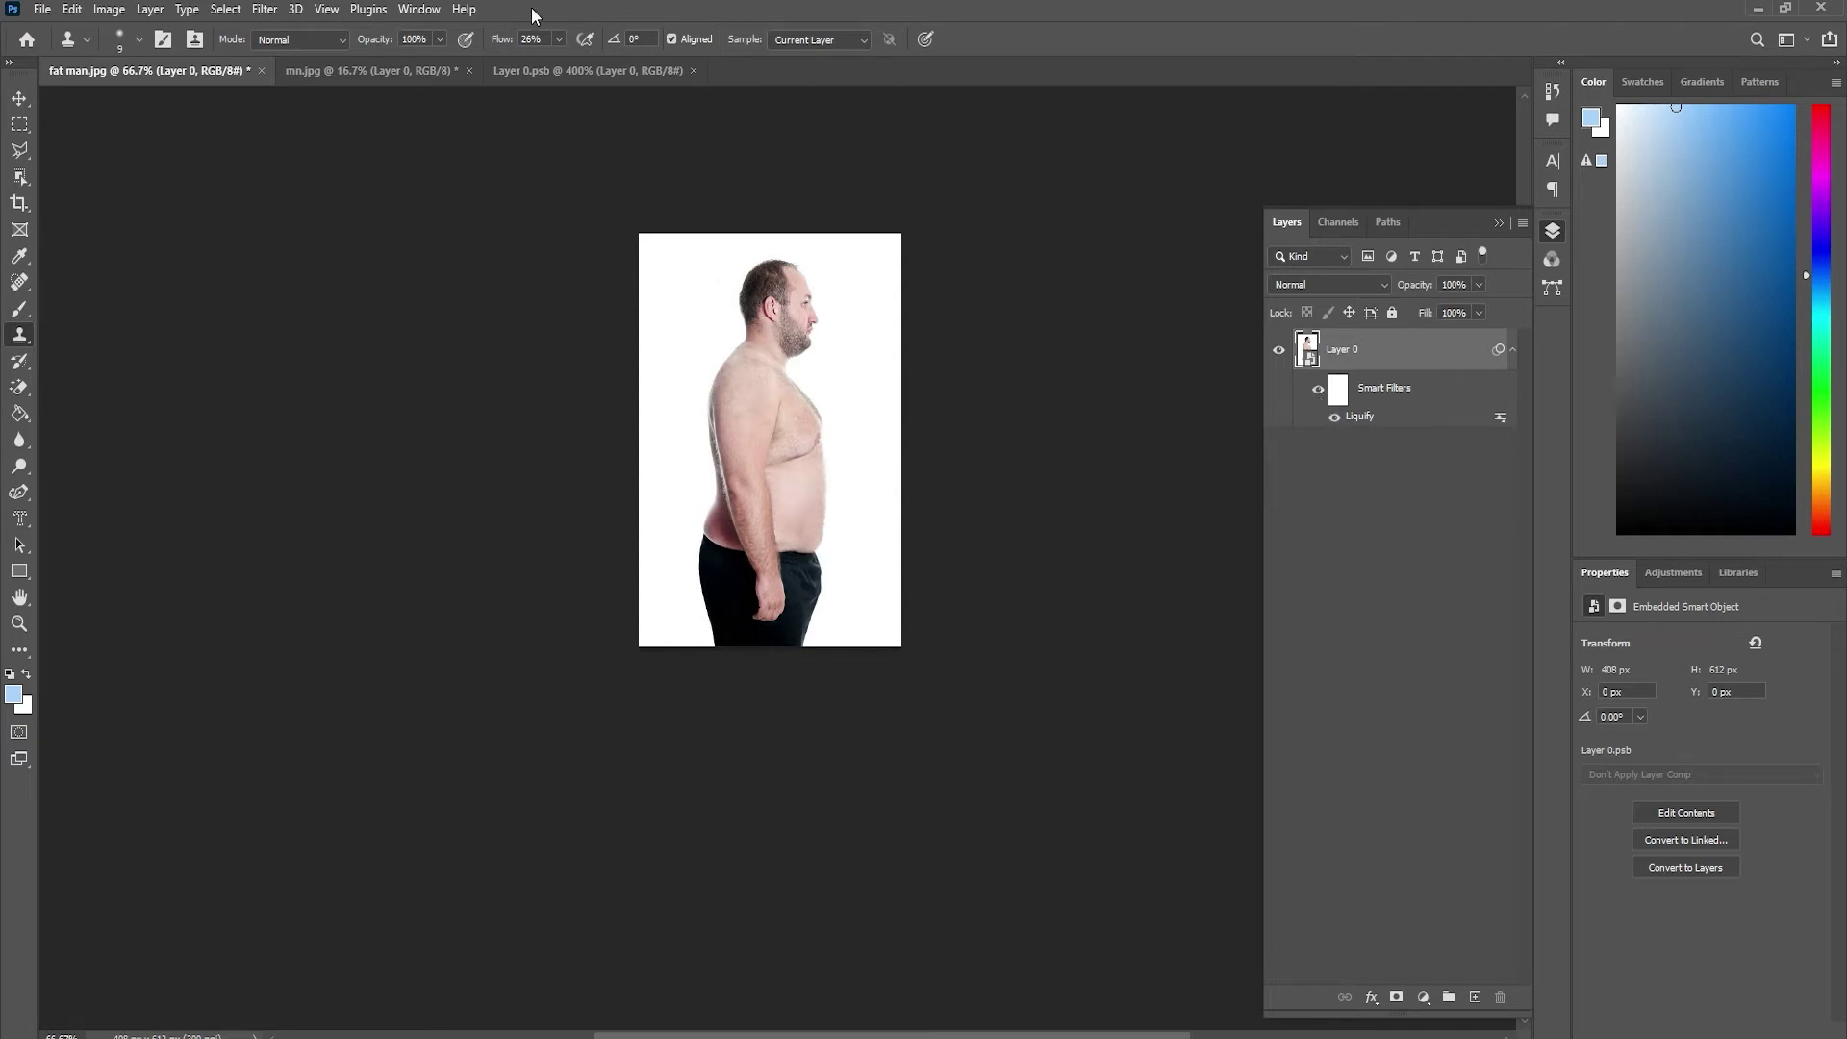
# Close the Layer 0.psb document and switch to the mn.jpg portrait
pyautogui.click(590, 77)
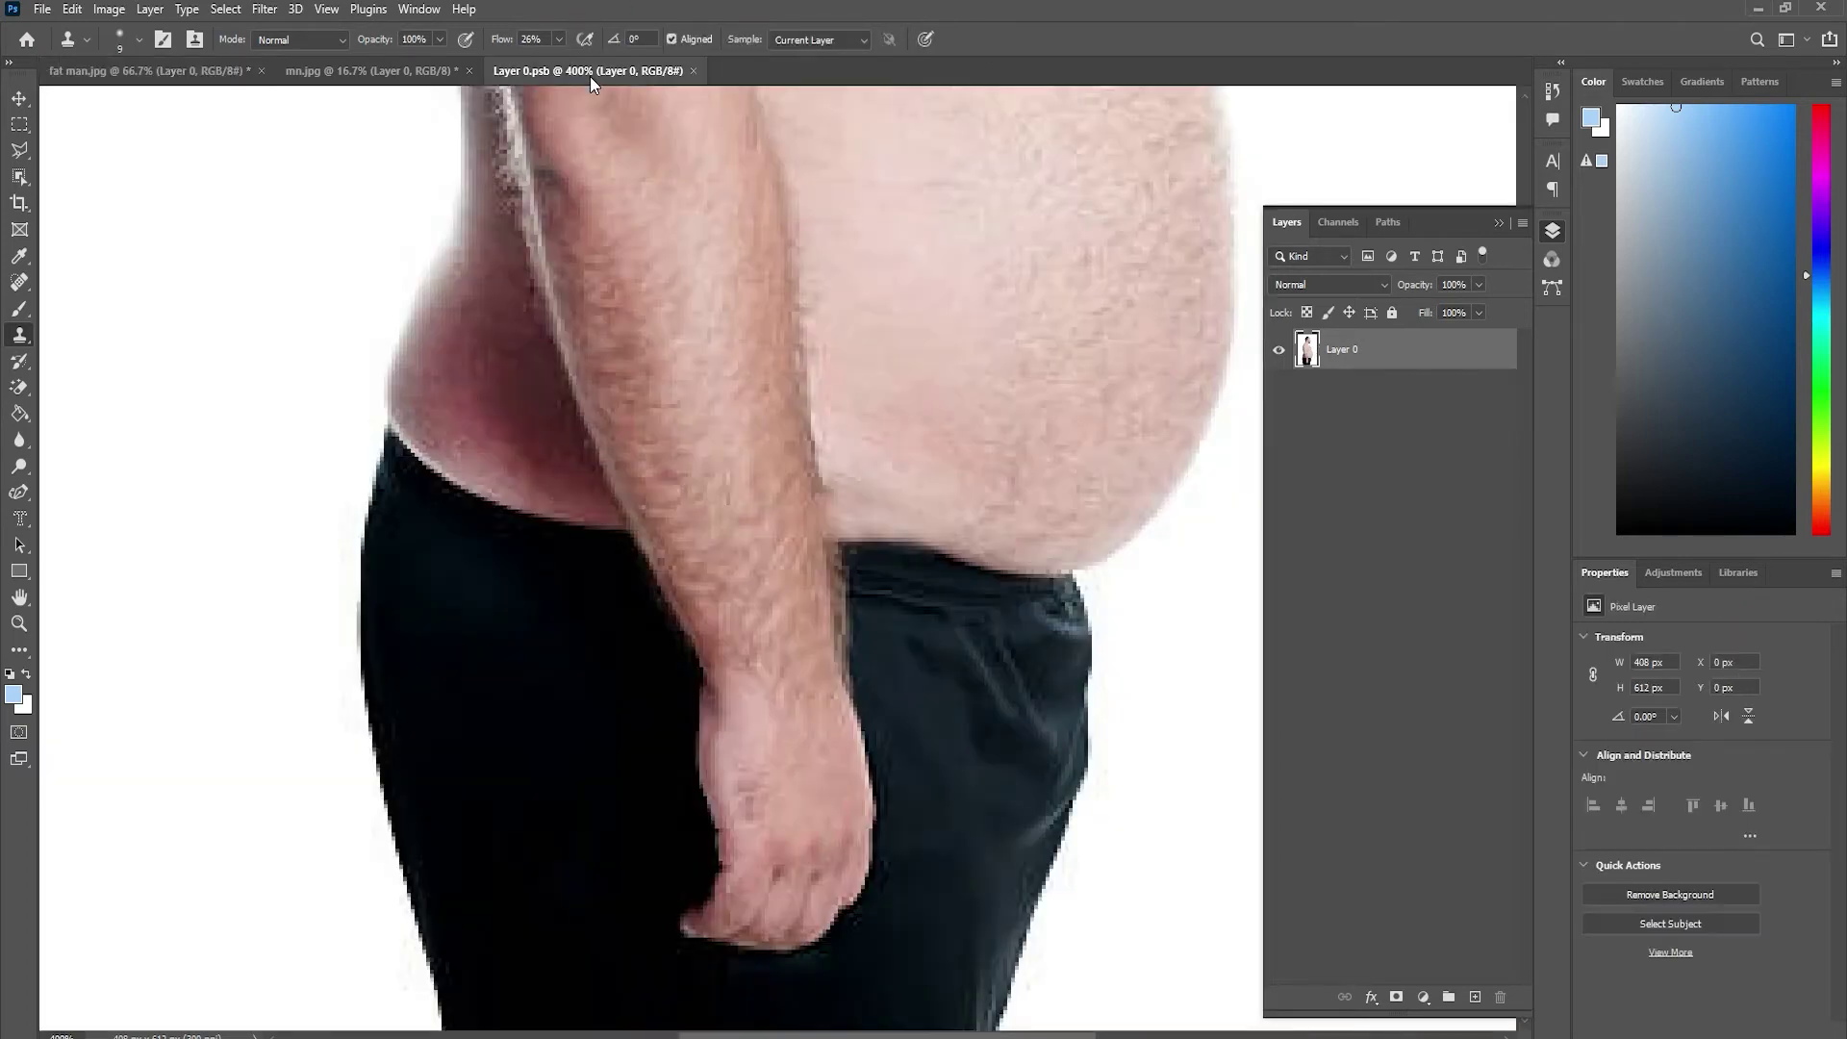
pyautogui.click(694, 71)
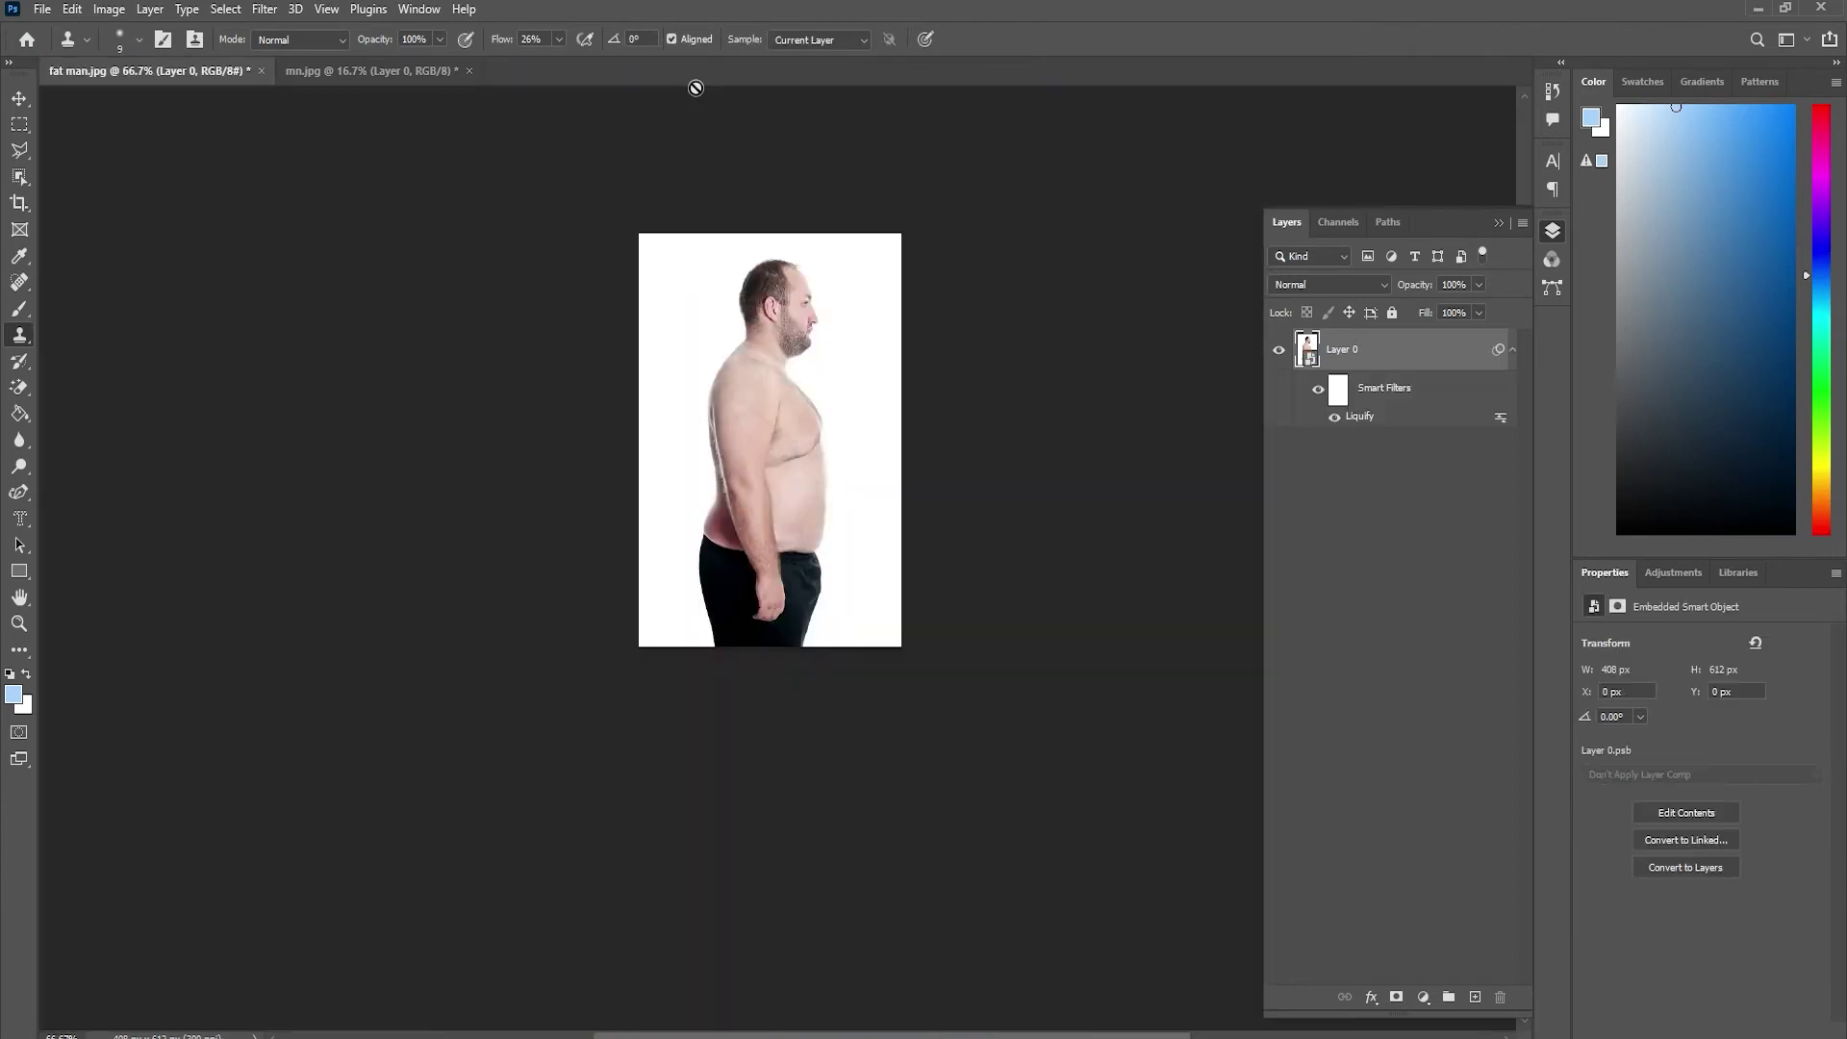
pyautogui.click(404, 77)
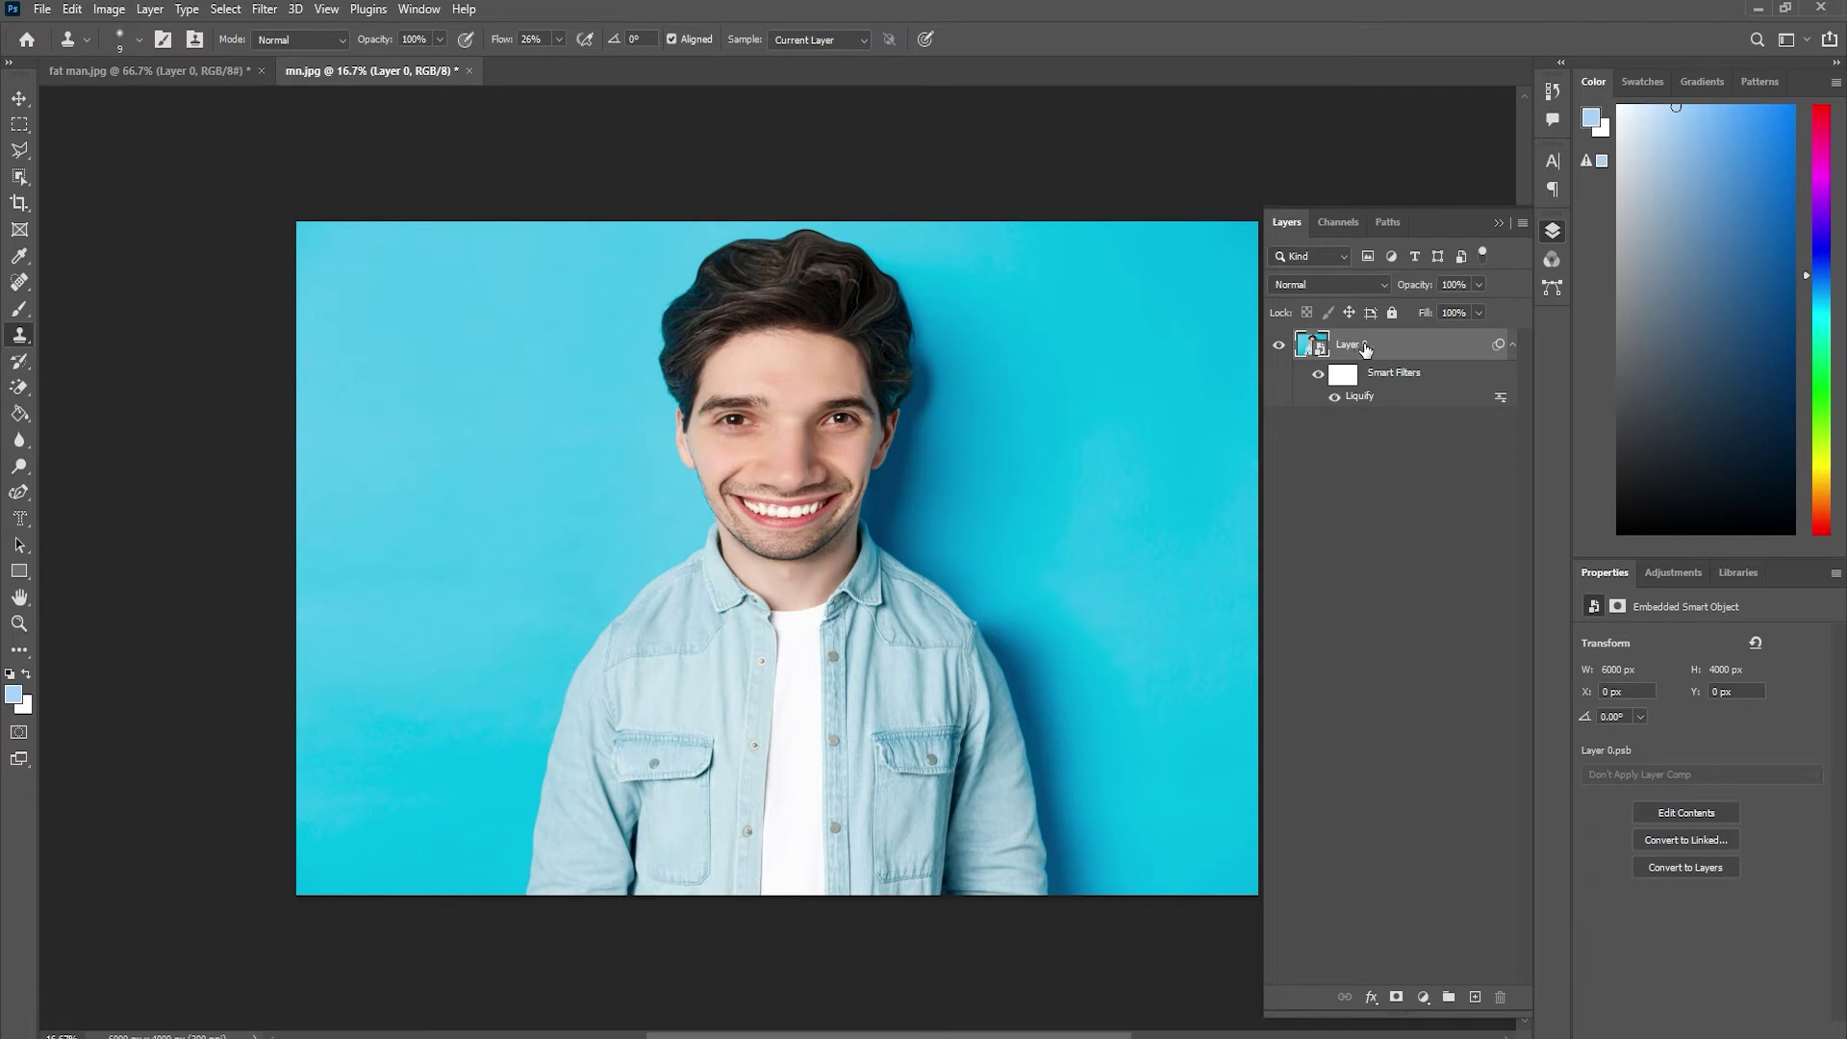
# Drag mn.jpg's Liquify smart filter to the trash, then bring up the Filter menu
pyautogui.moveTo(1353, 350); pyautogui.dragTo(1424, 525)
pyautogui.moveTo(1425, 524); pyautogui.dragTo(1497, 996)
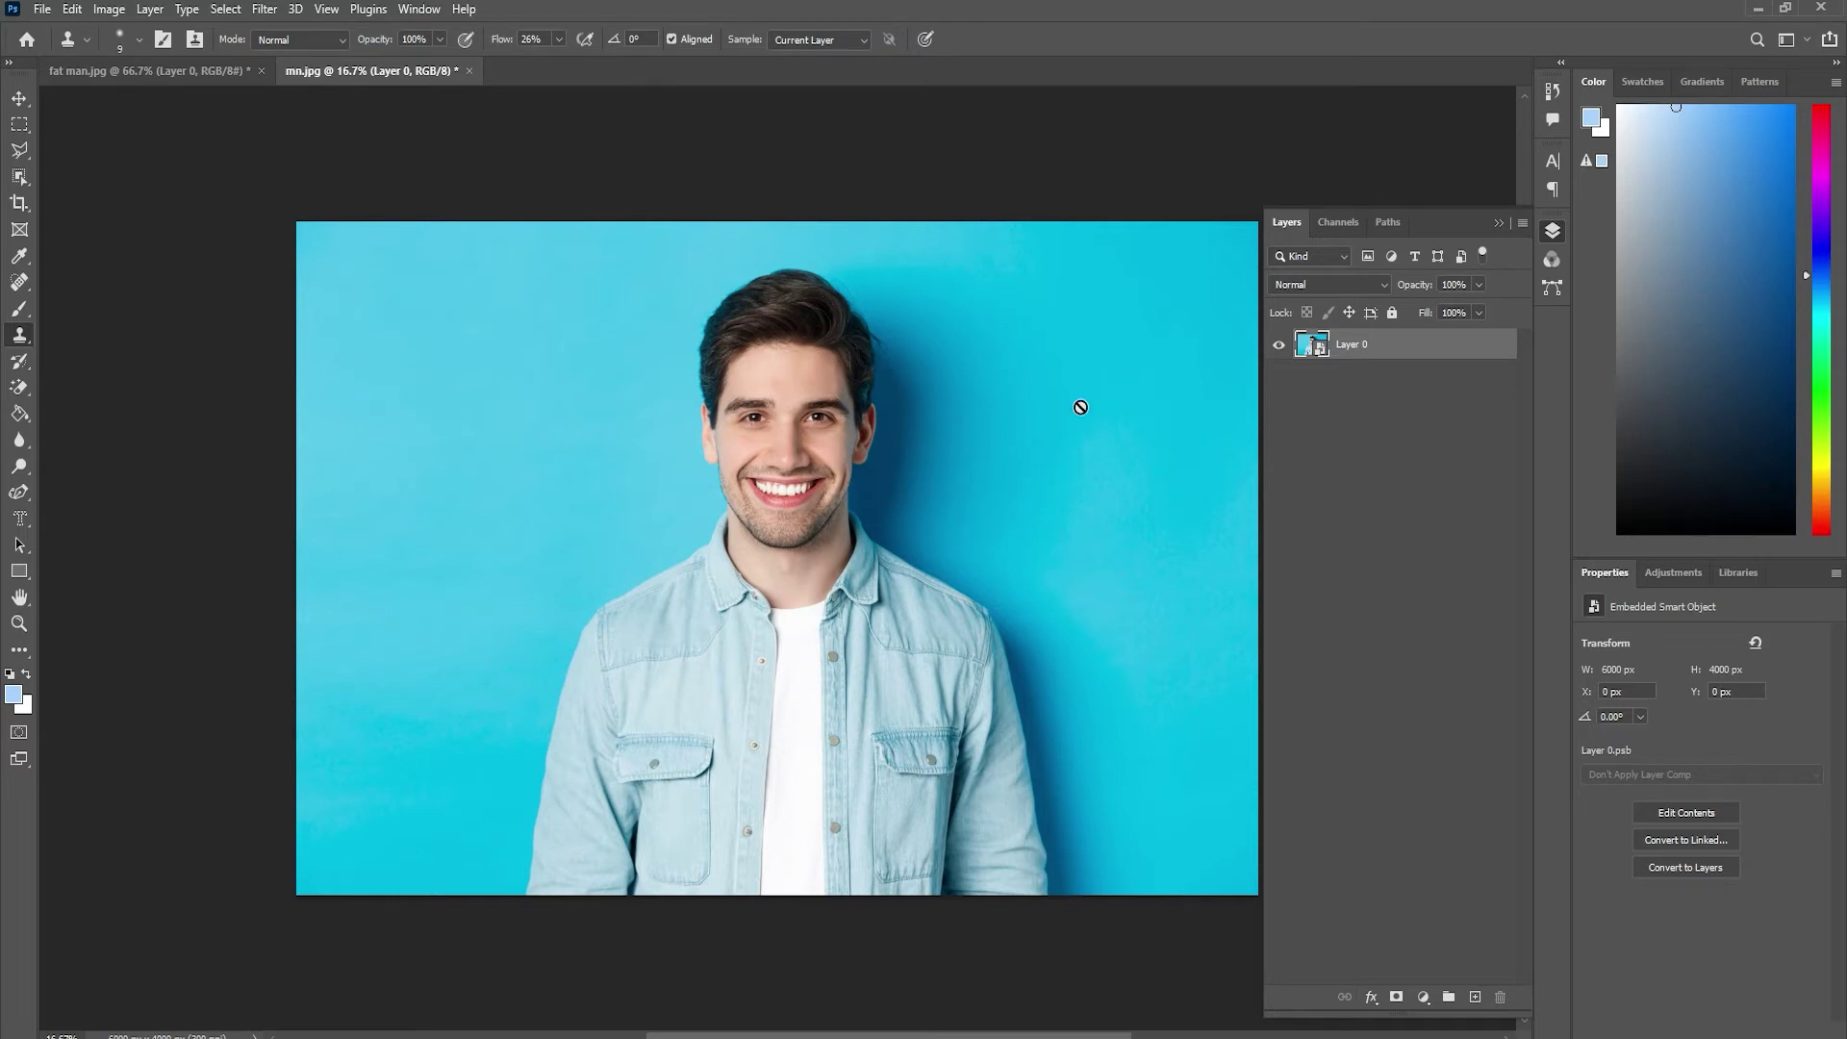
pyautogui.click(262, 10)
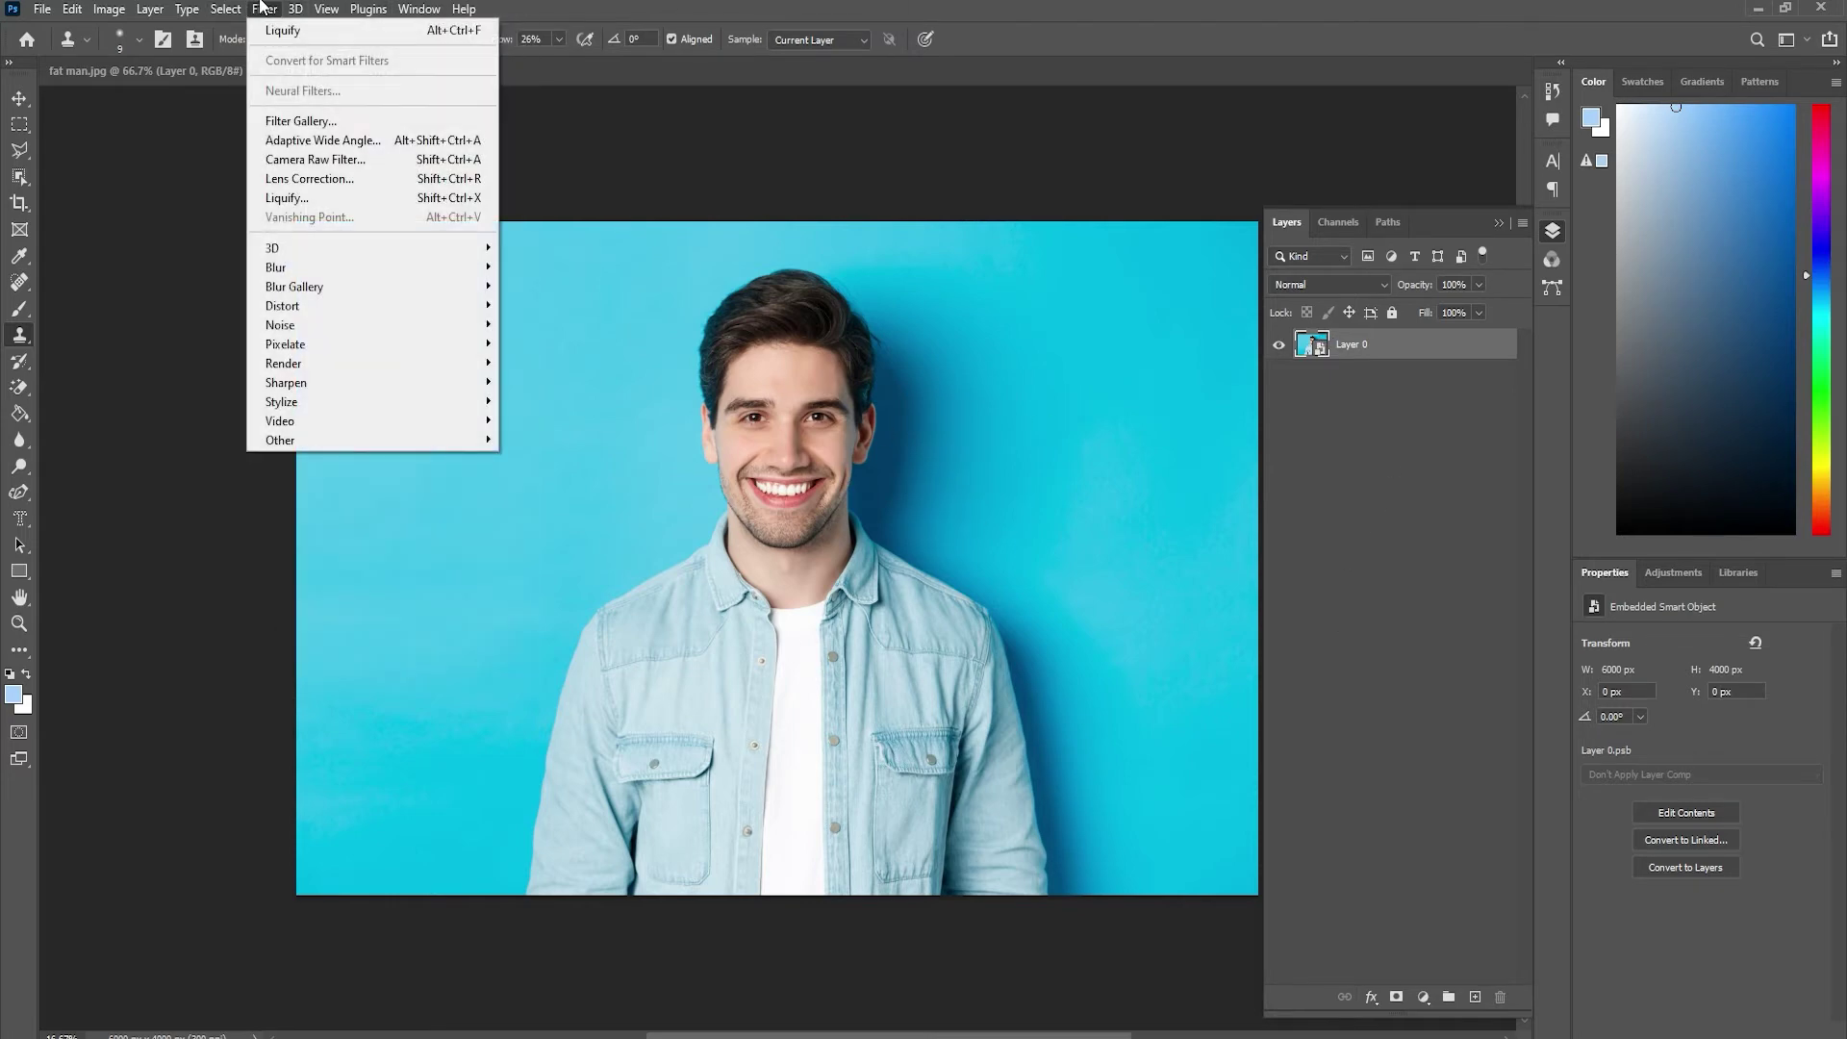
# Open Liquify on the mn.jpg portrait with the Face Tool, so Face #1 is detected
pyautogui.click(275, 198)
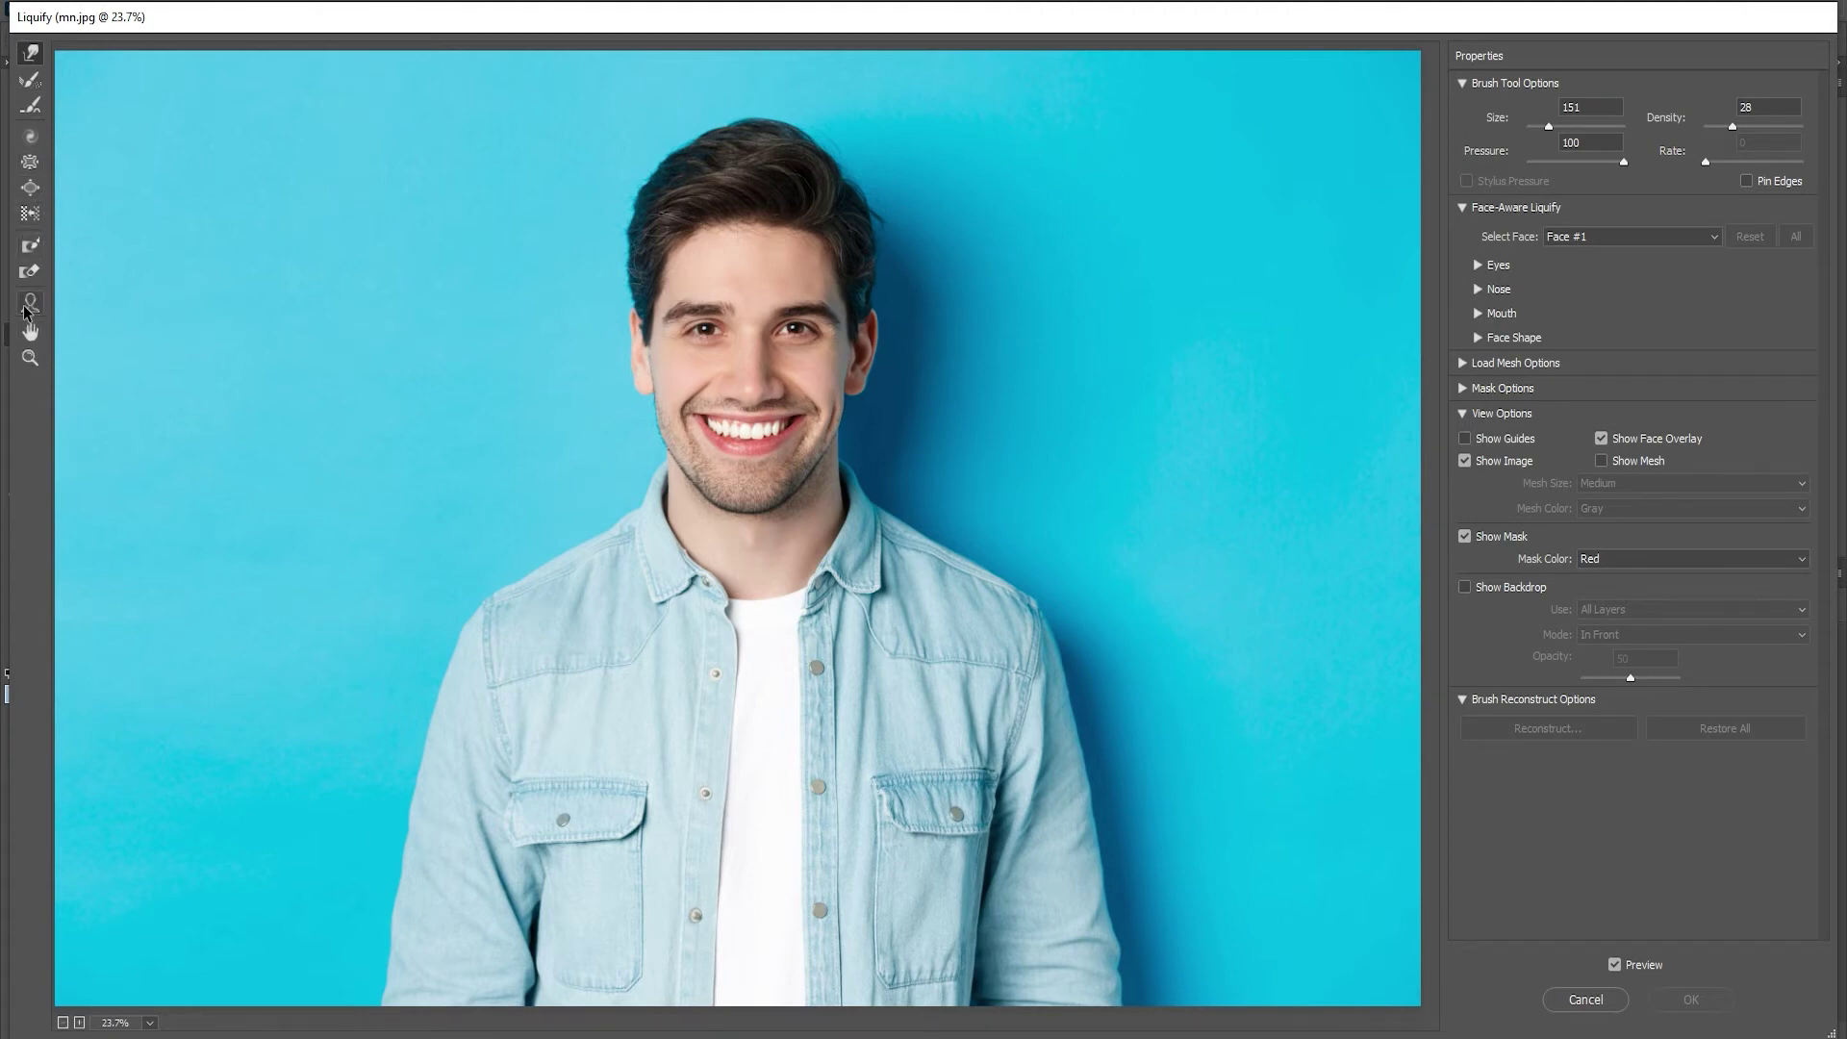
pyautogui.click(28, 304)
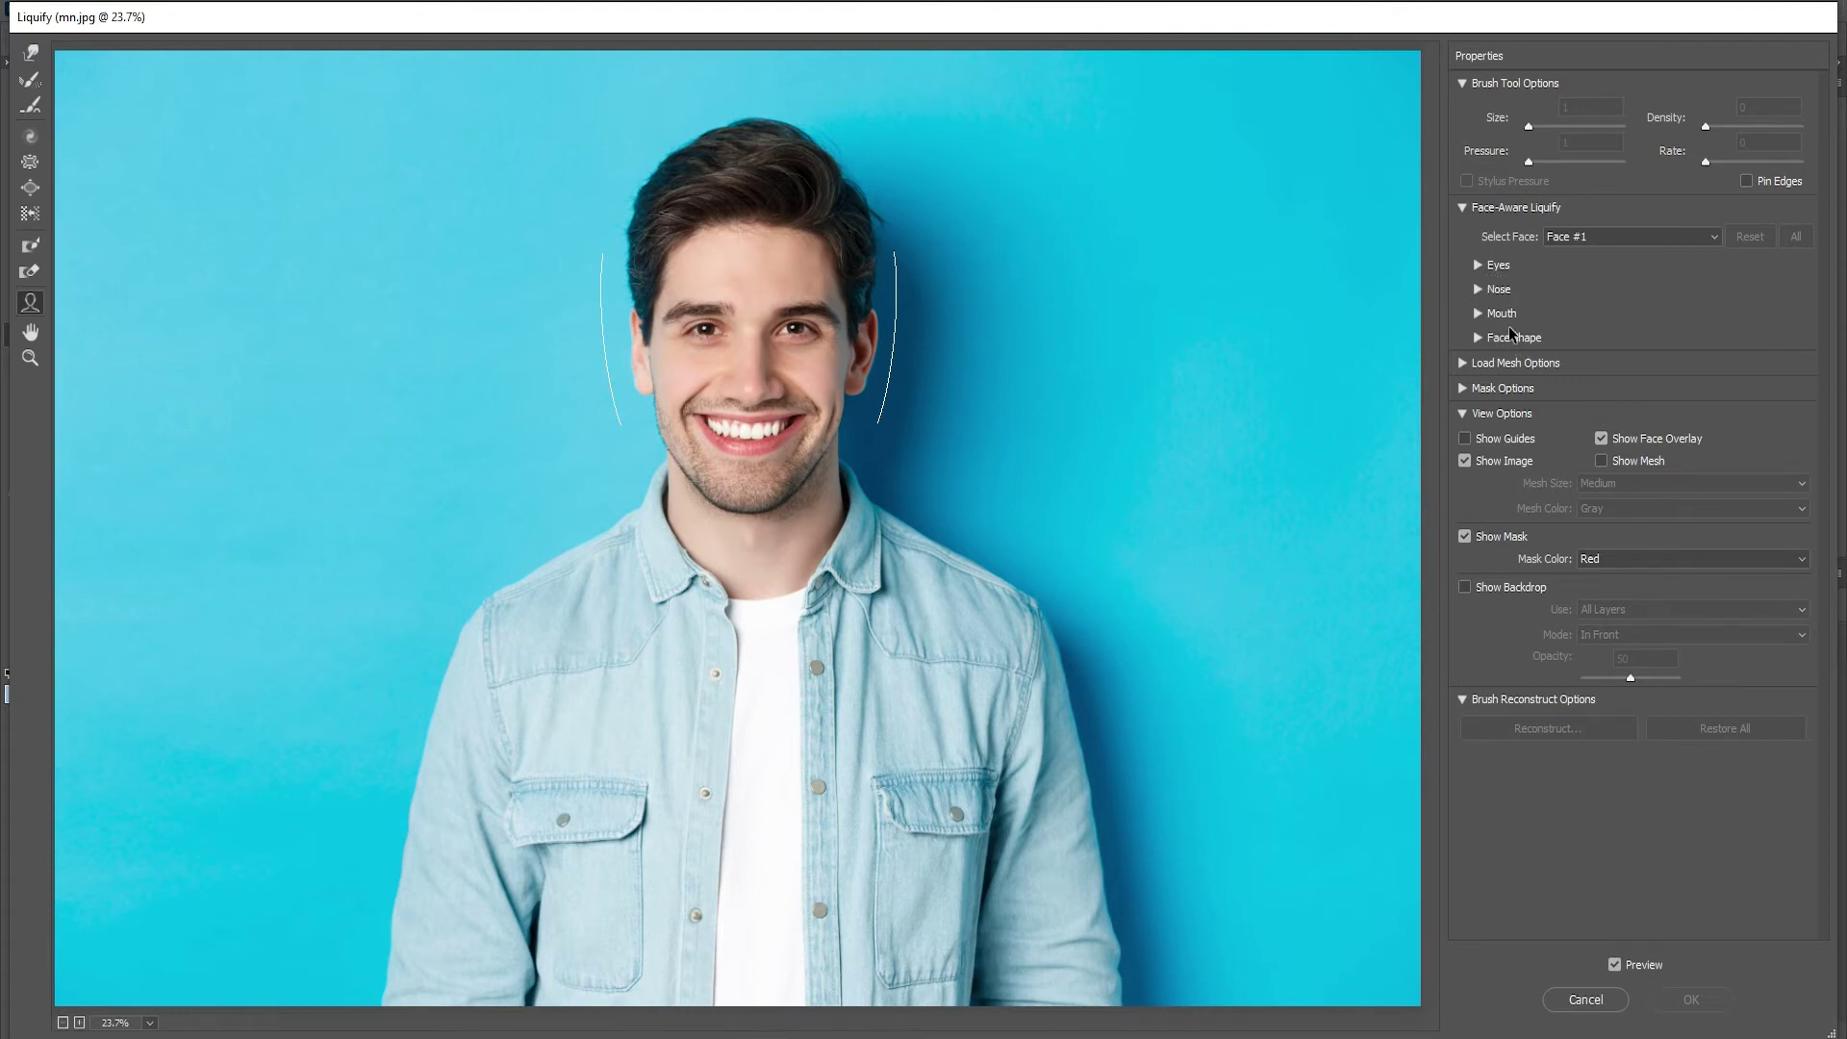
# Try Eye Size at its extremes, leave both eyes at -3, and expand the Nose settings
pyautogui.click(1478, 266)
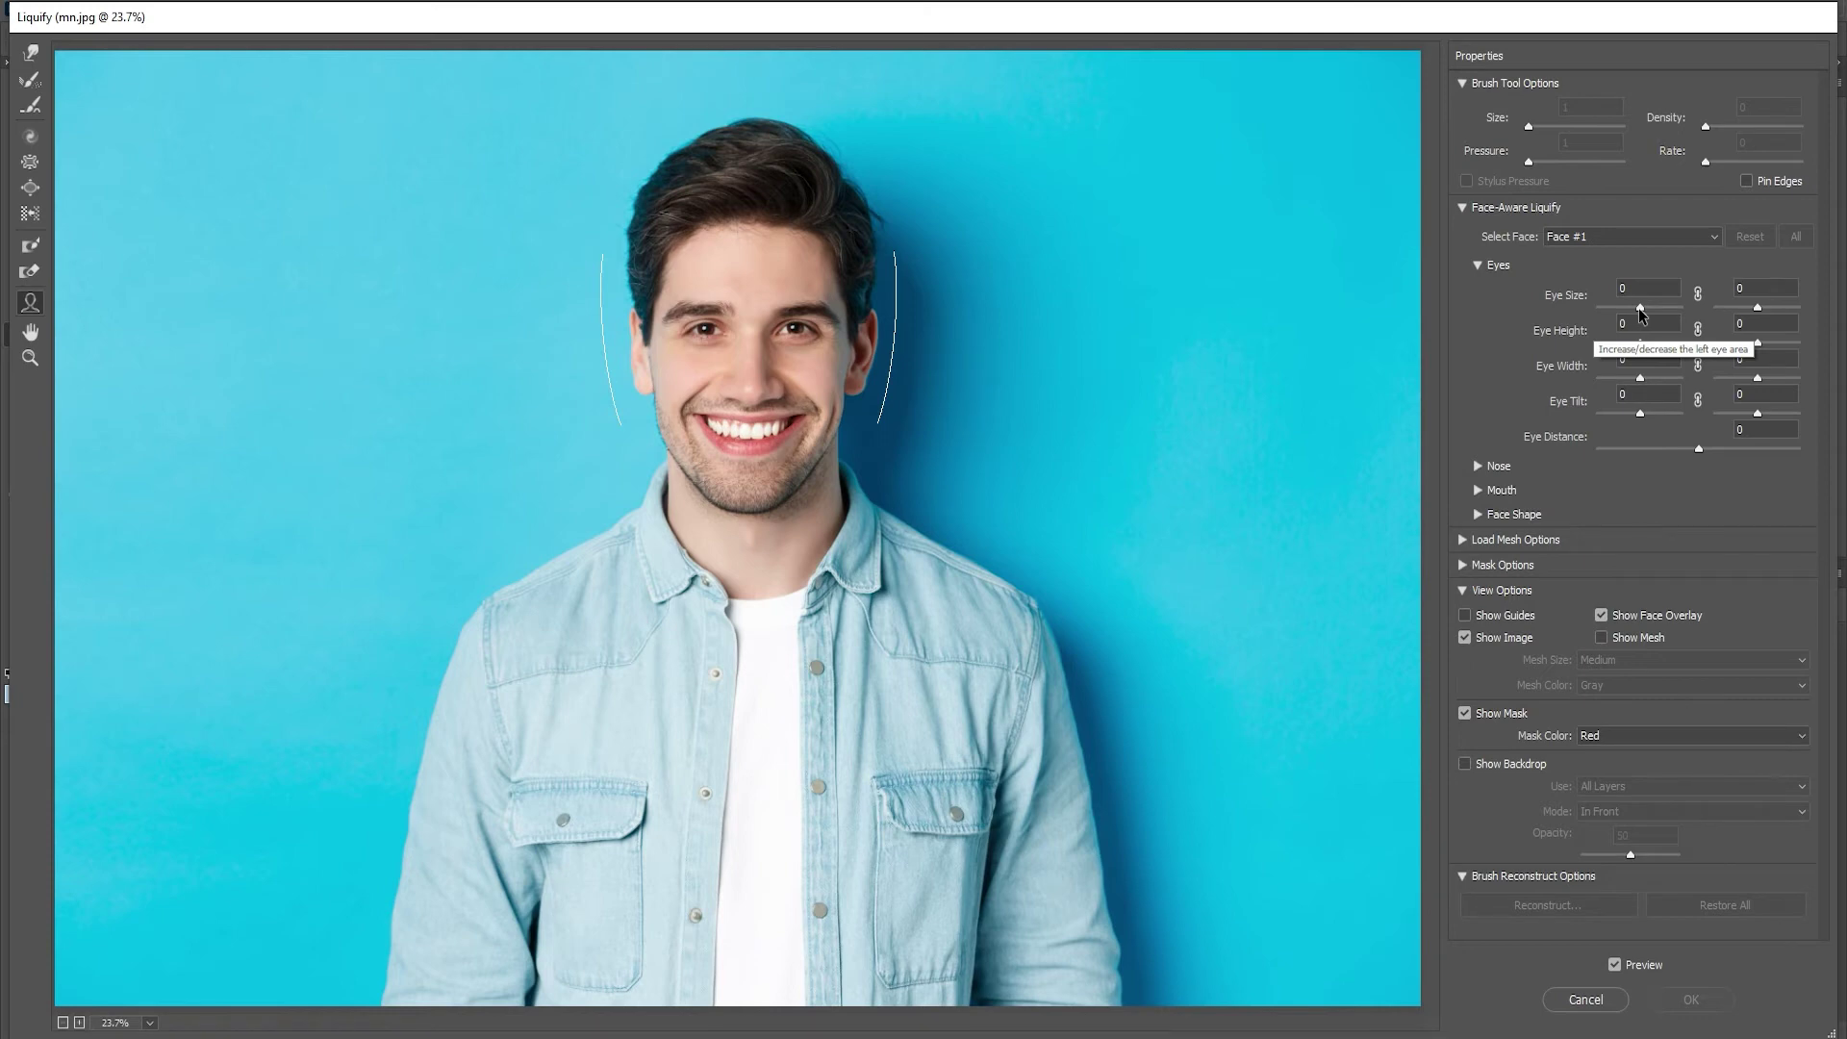
pyautogui.moveTo(1640, 308)
pyautogui.mouseDown()
pyautogui.moveTo(1682, 308)
pyautogui.moveTo(1622, 307)
pyautogui.mouseUp()
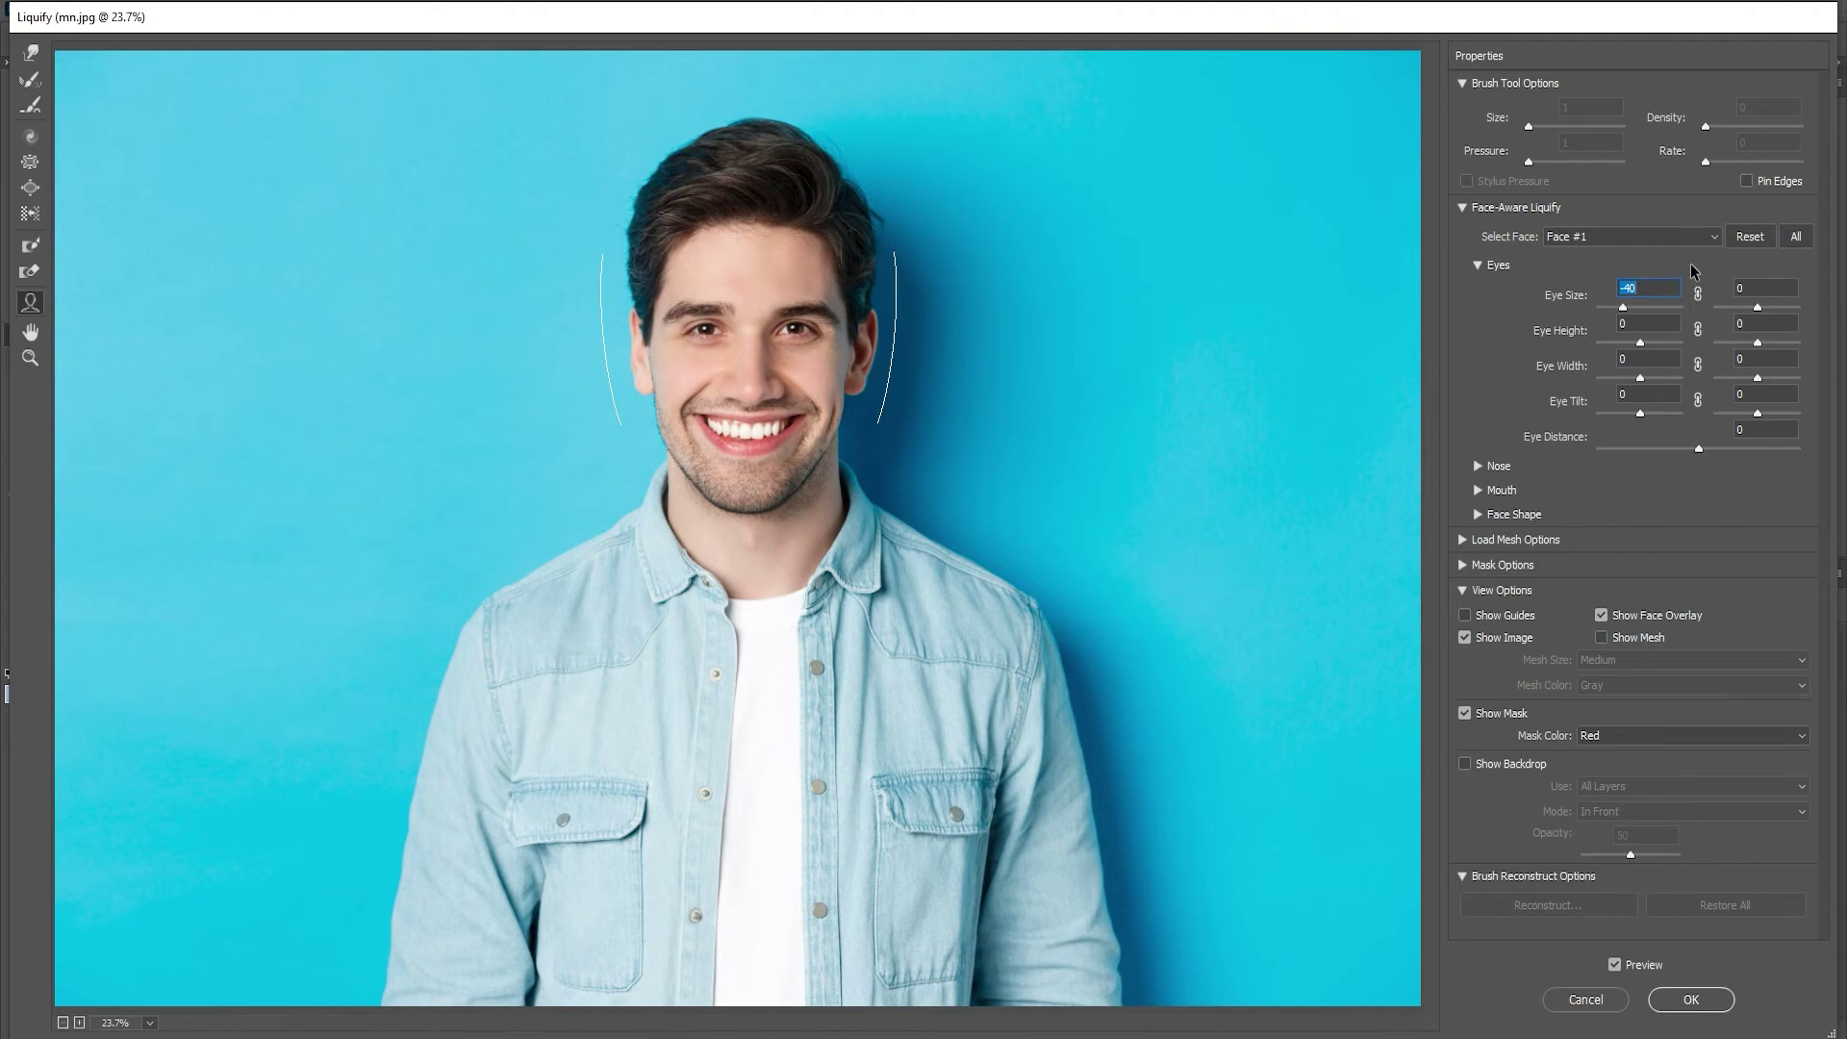
pyautogui.write('0')
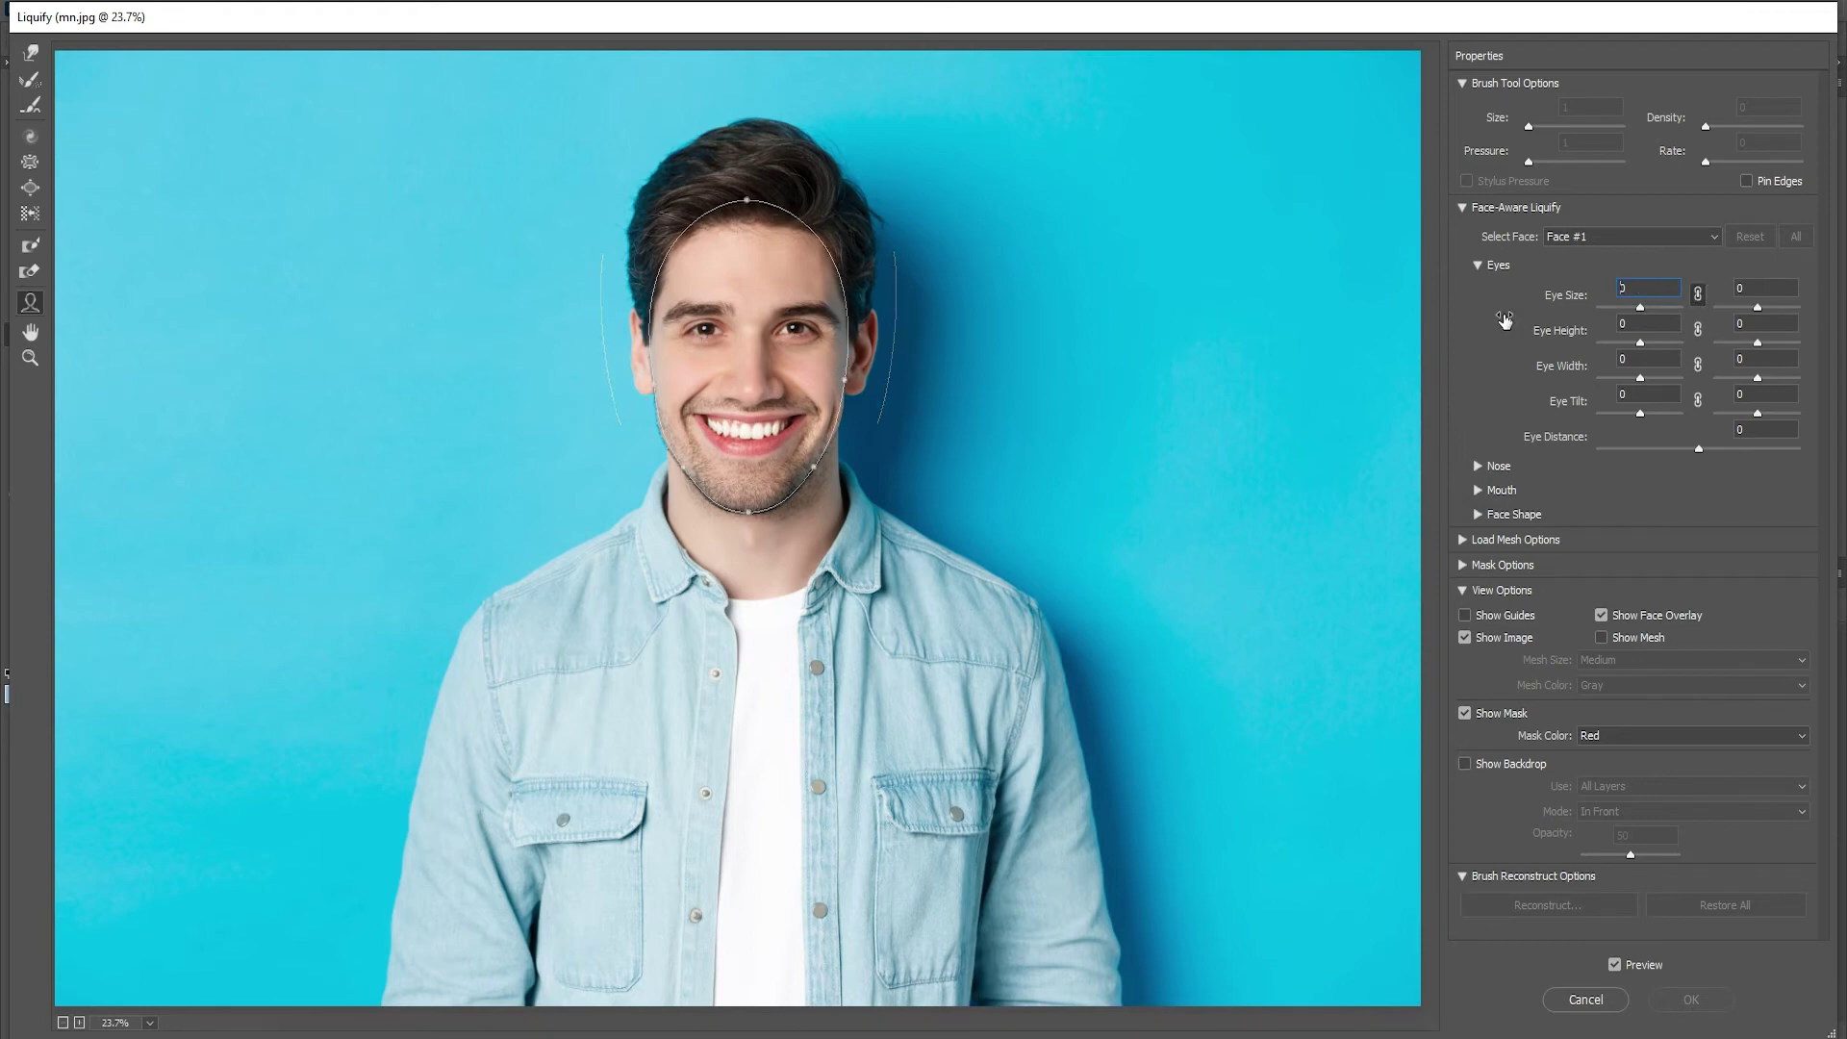
pyautogui.moveTo(1640, 307); pyautogui.dragTo(1711, 310)
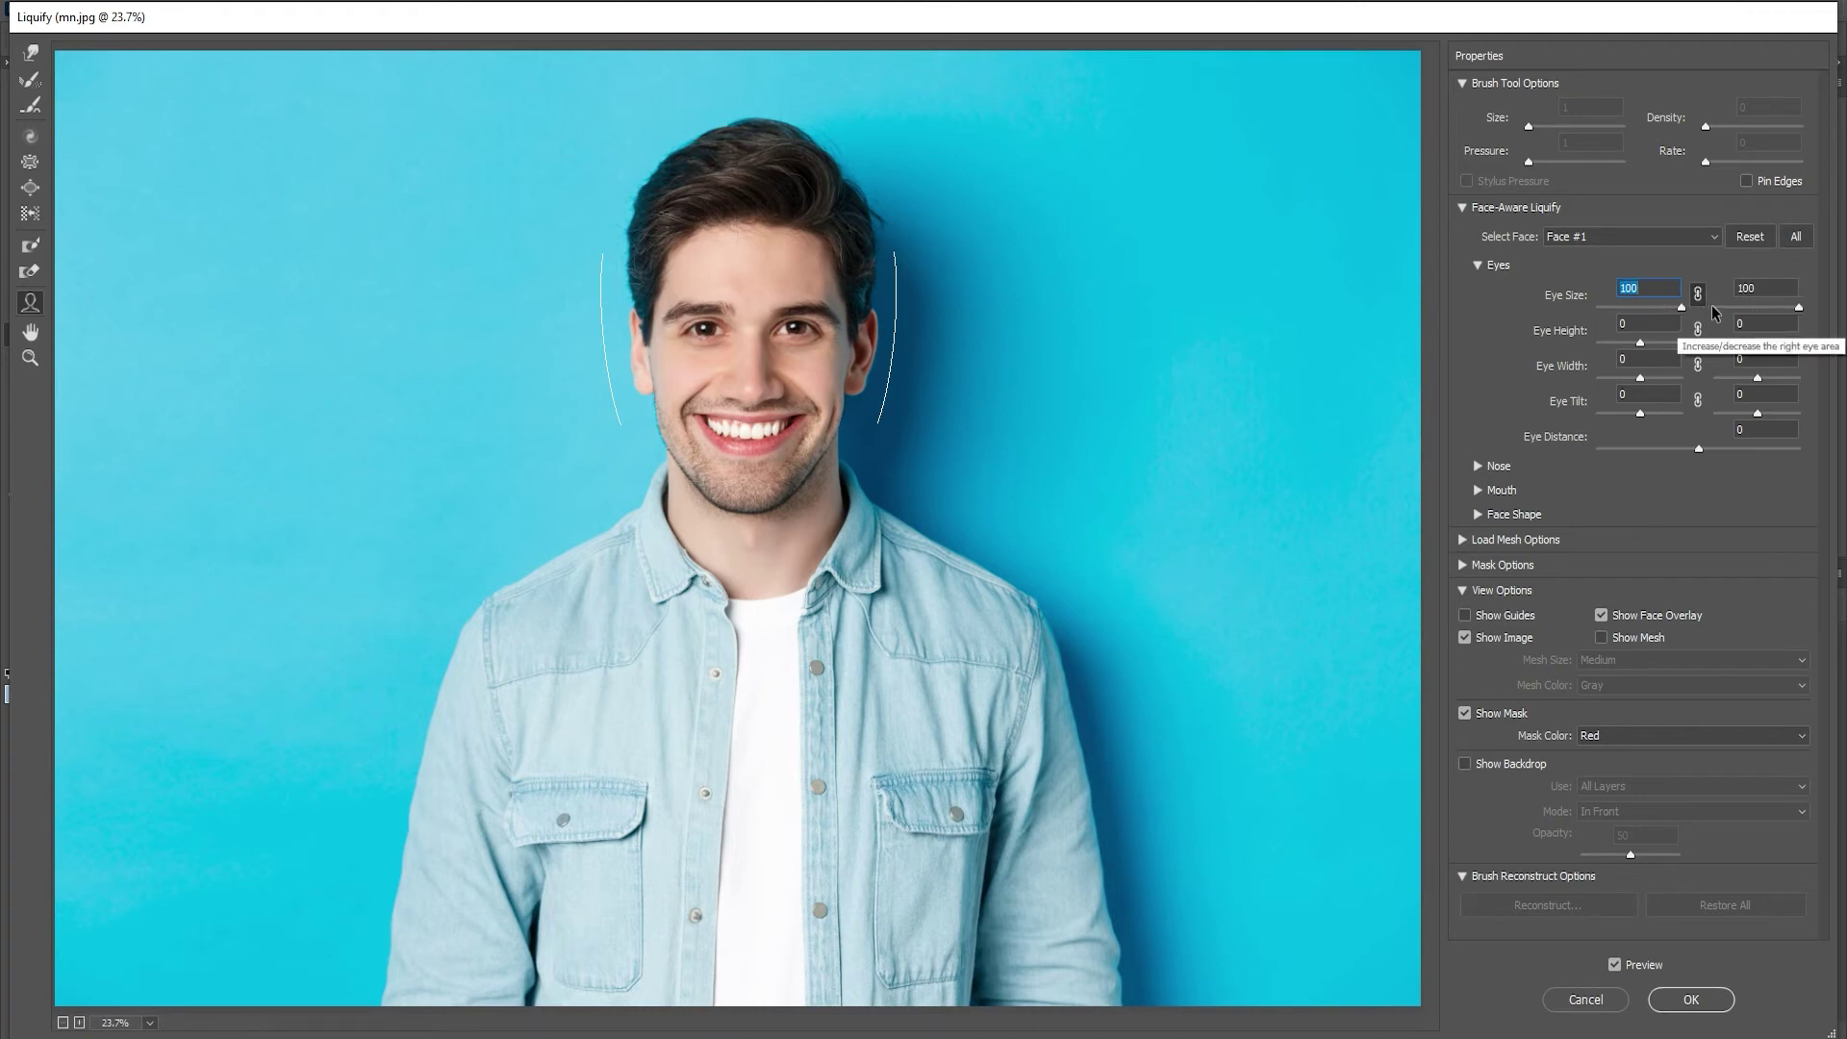
pyautogui.moveTo(1682, 307)
pyautogui.mouseDown()
pyautogui.moveTo(1599, 309)
pyautogui.moveTo(1638, 308)
pyautogui.mouseUp()
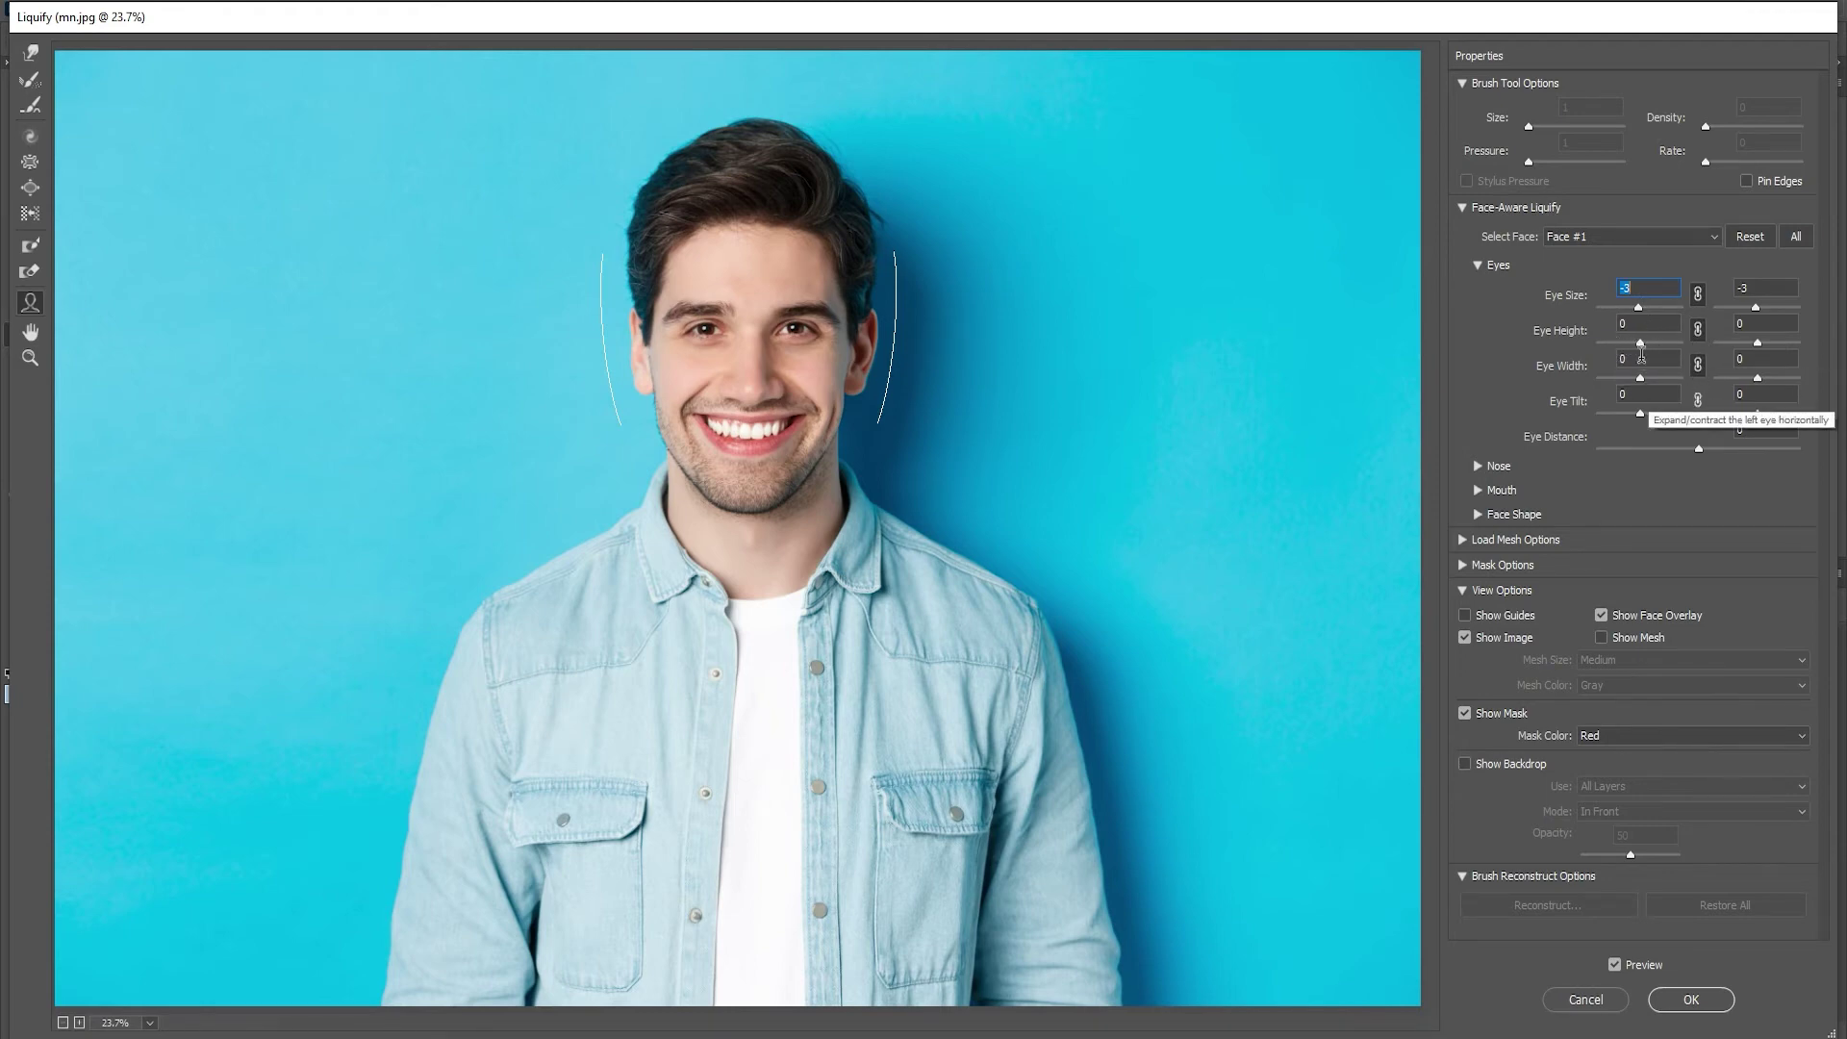
pyautogui.click(1642, 354)
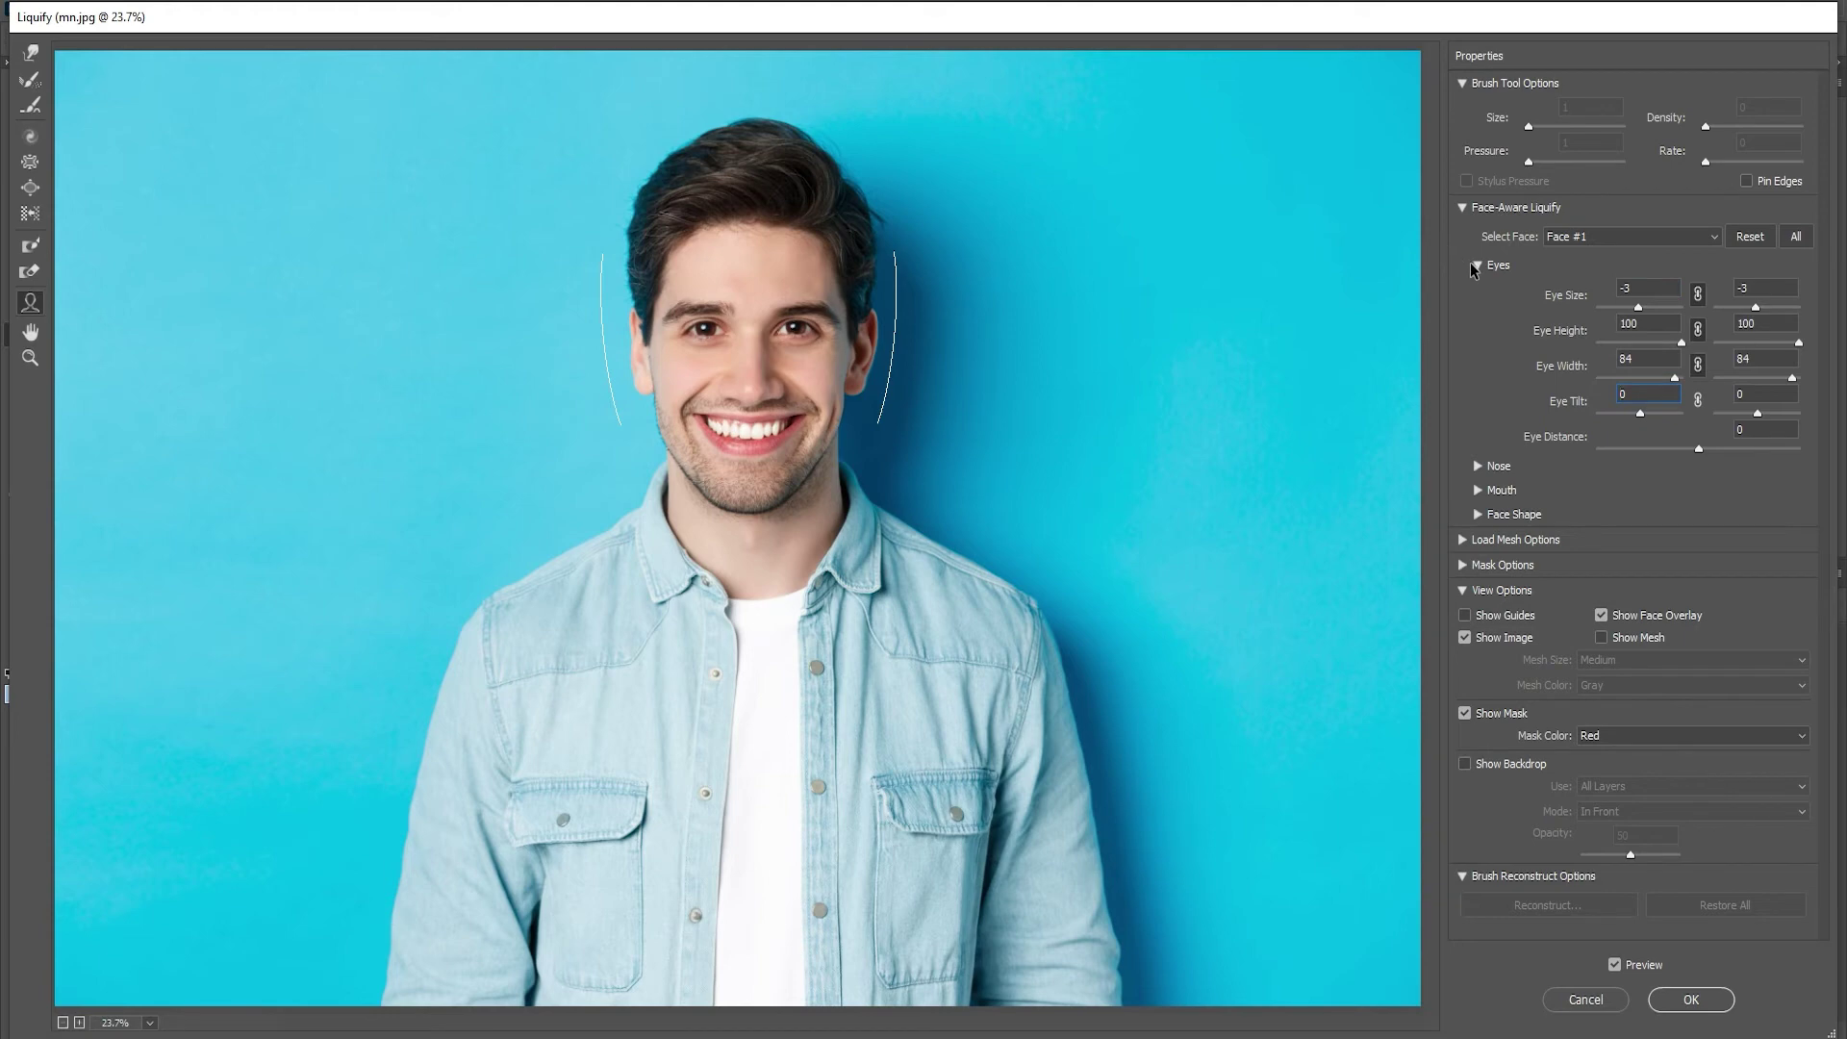
pyautogui.click(1476, 266)
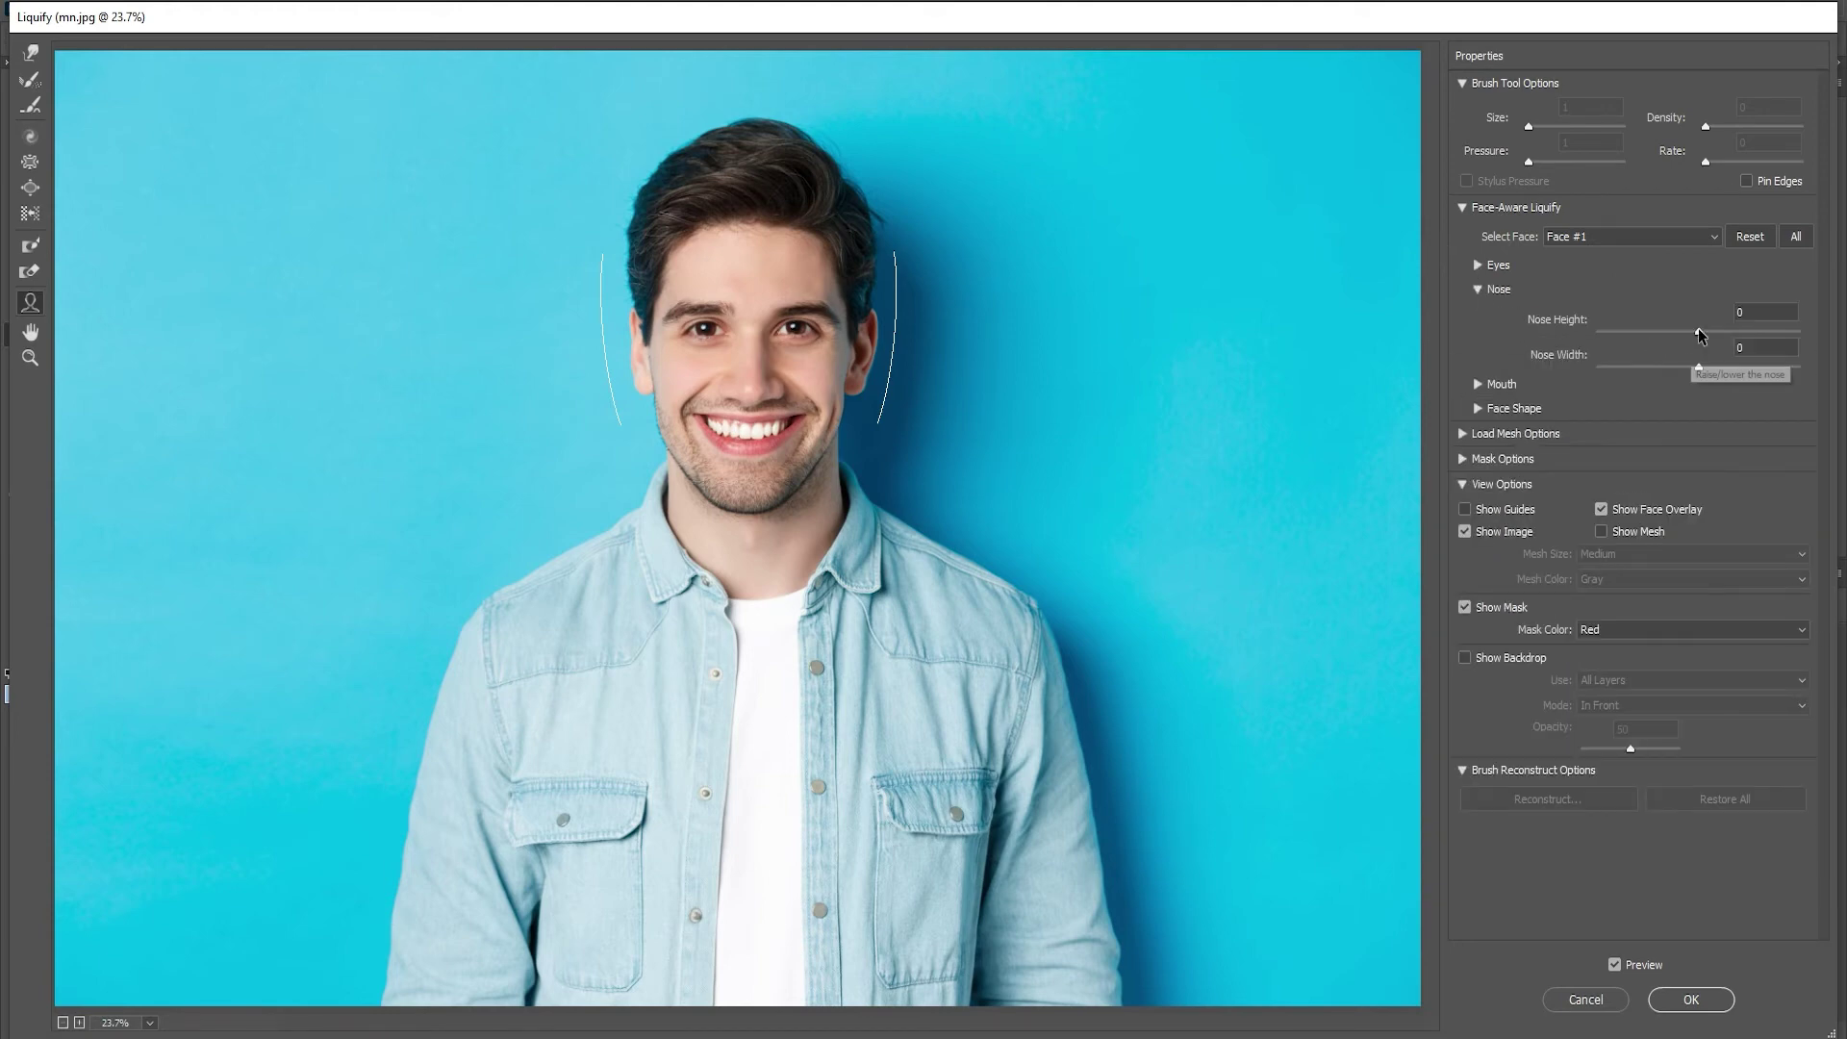
# Raise Nose Height, then try Smile between -92 and 17 before resetting it to 0
pyautogui.moveTo(1699, 331)
pyautogui.mouseDown()
pyautogui.moveTo(1769, 337)
pyautogui.moveTo(1640, 348)
pyautogui.moveTo(1699, 344)
pyautogui.mouseUp()
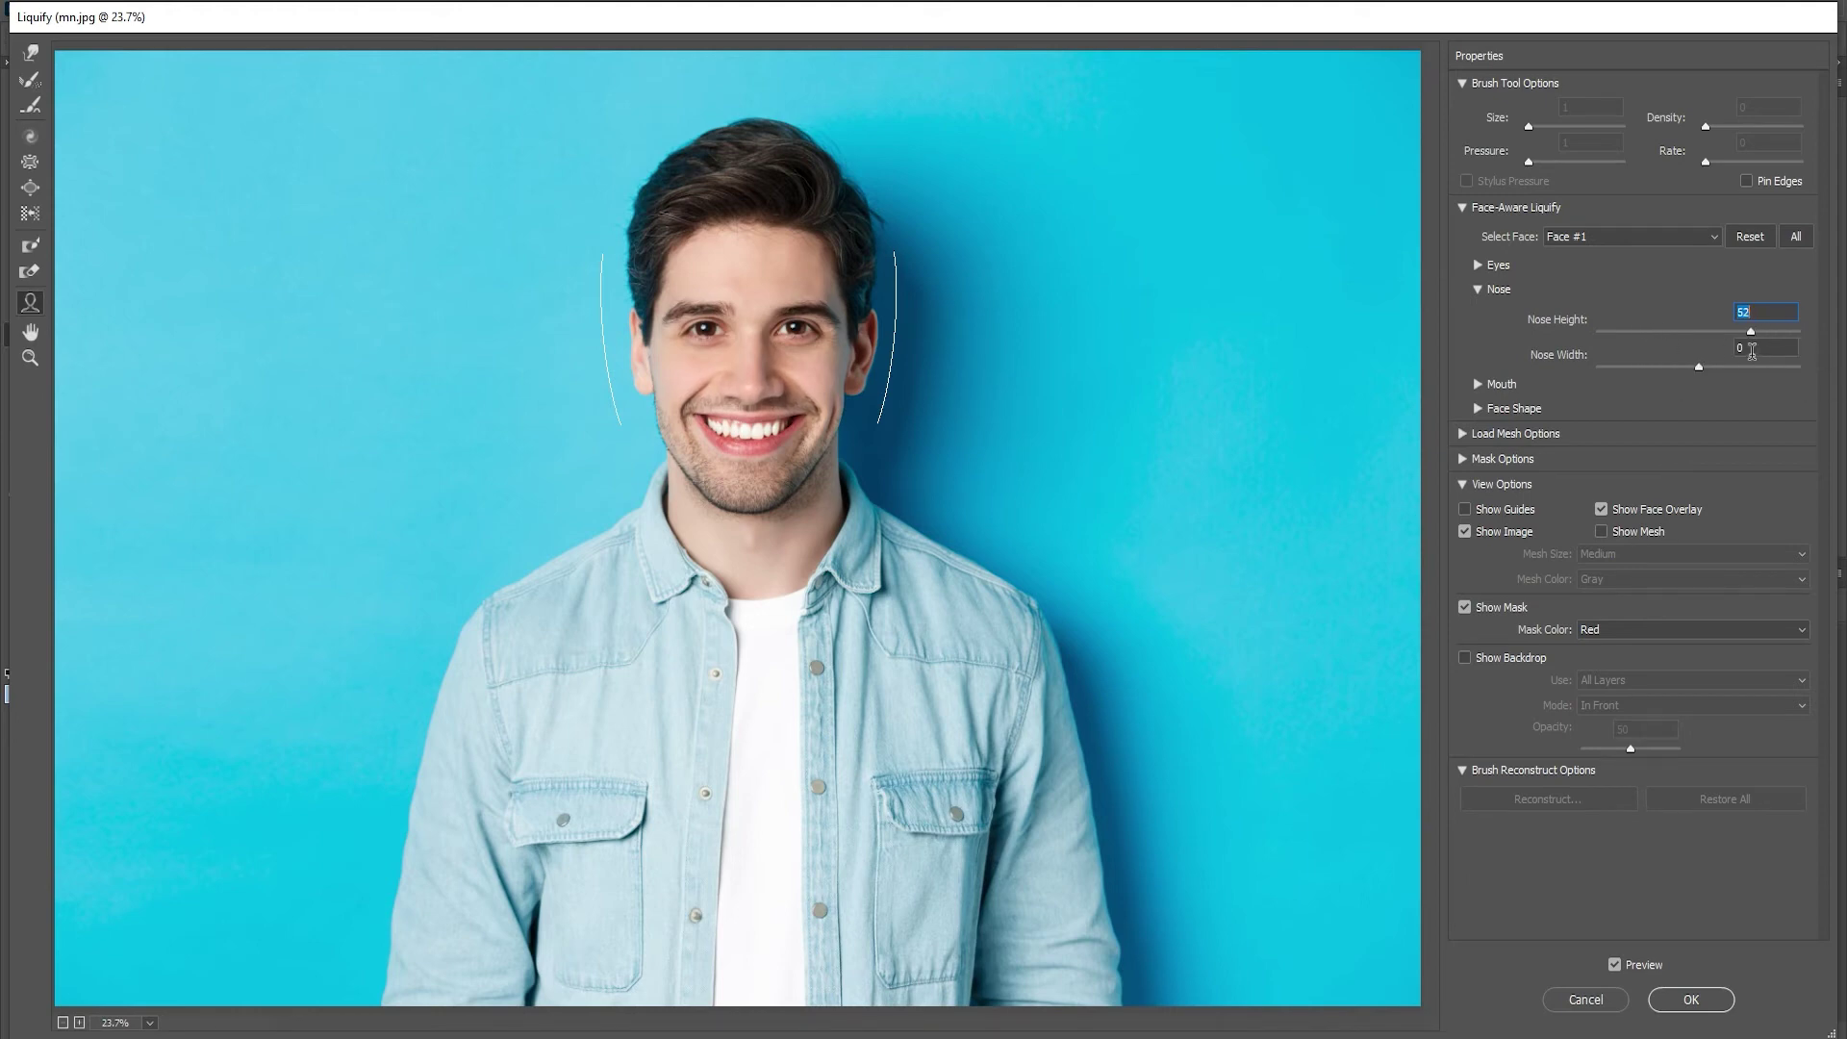
pyautogui.click(1478, 290)
pyautogui.click(1478, 313)
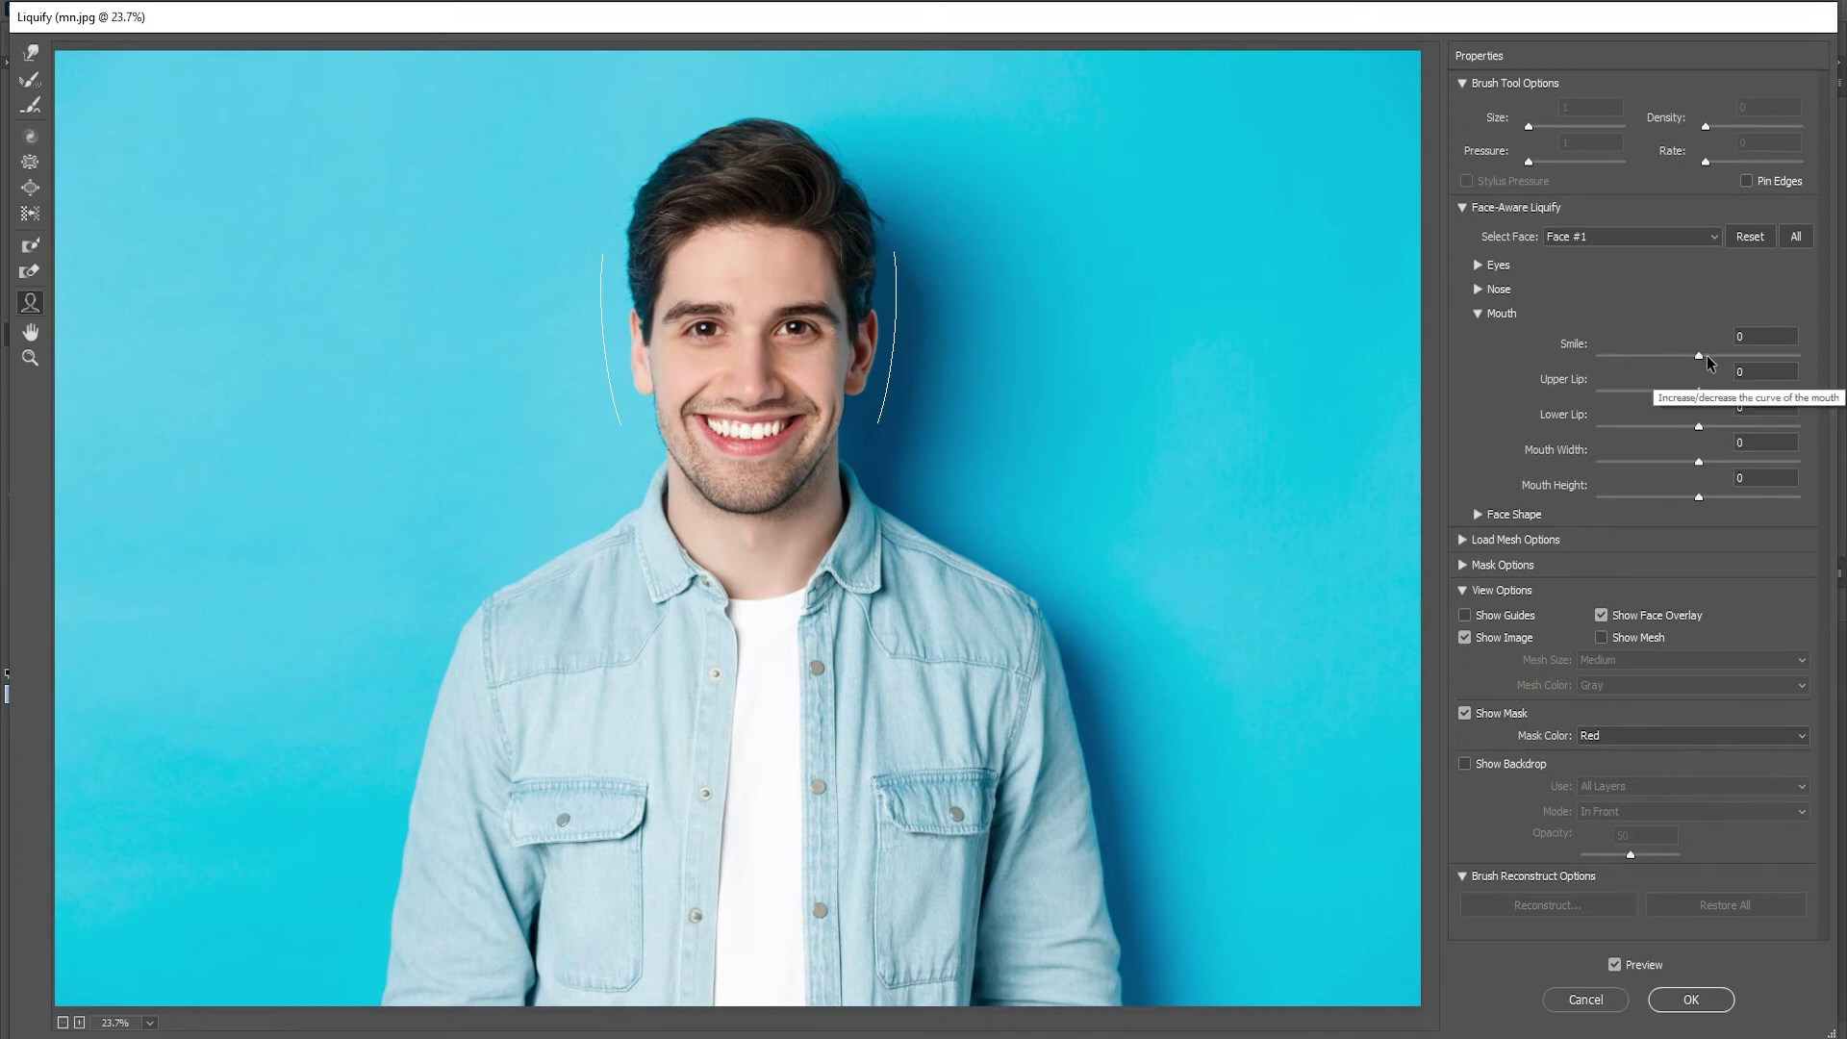
pyautogui.moveTo(1700, 357)
pyautogui.mouseDown()
pyautogui.moveTo(1595, 355)
pyautogui.moveTo(1824, 337)
pyautogui.mouseUp()
pyautogui.click(1663, 354)
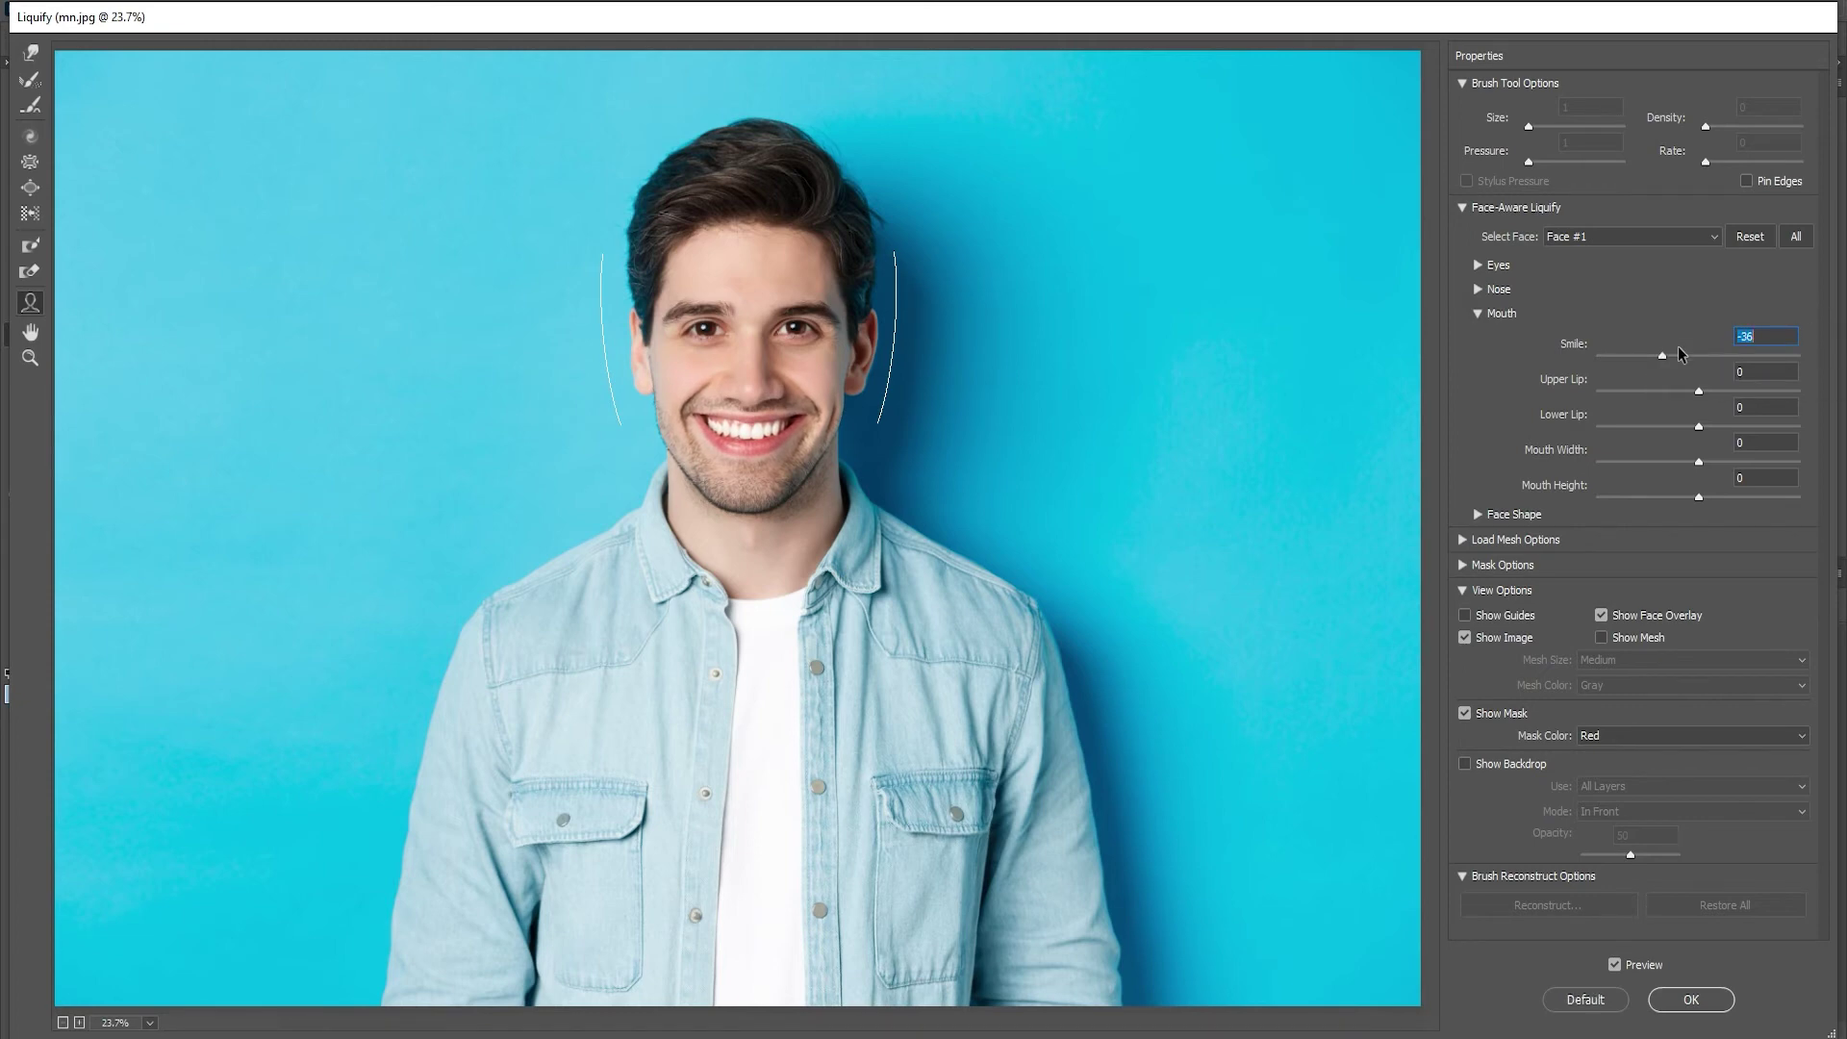
pyautogui.click(1699, 354)
# In Face Shape, set Forehead to -84 and Face Width slightly below 0
pyautogui.click(1477, 315)
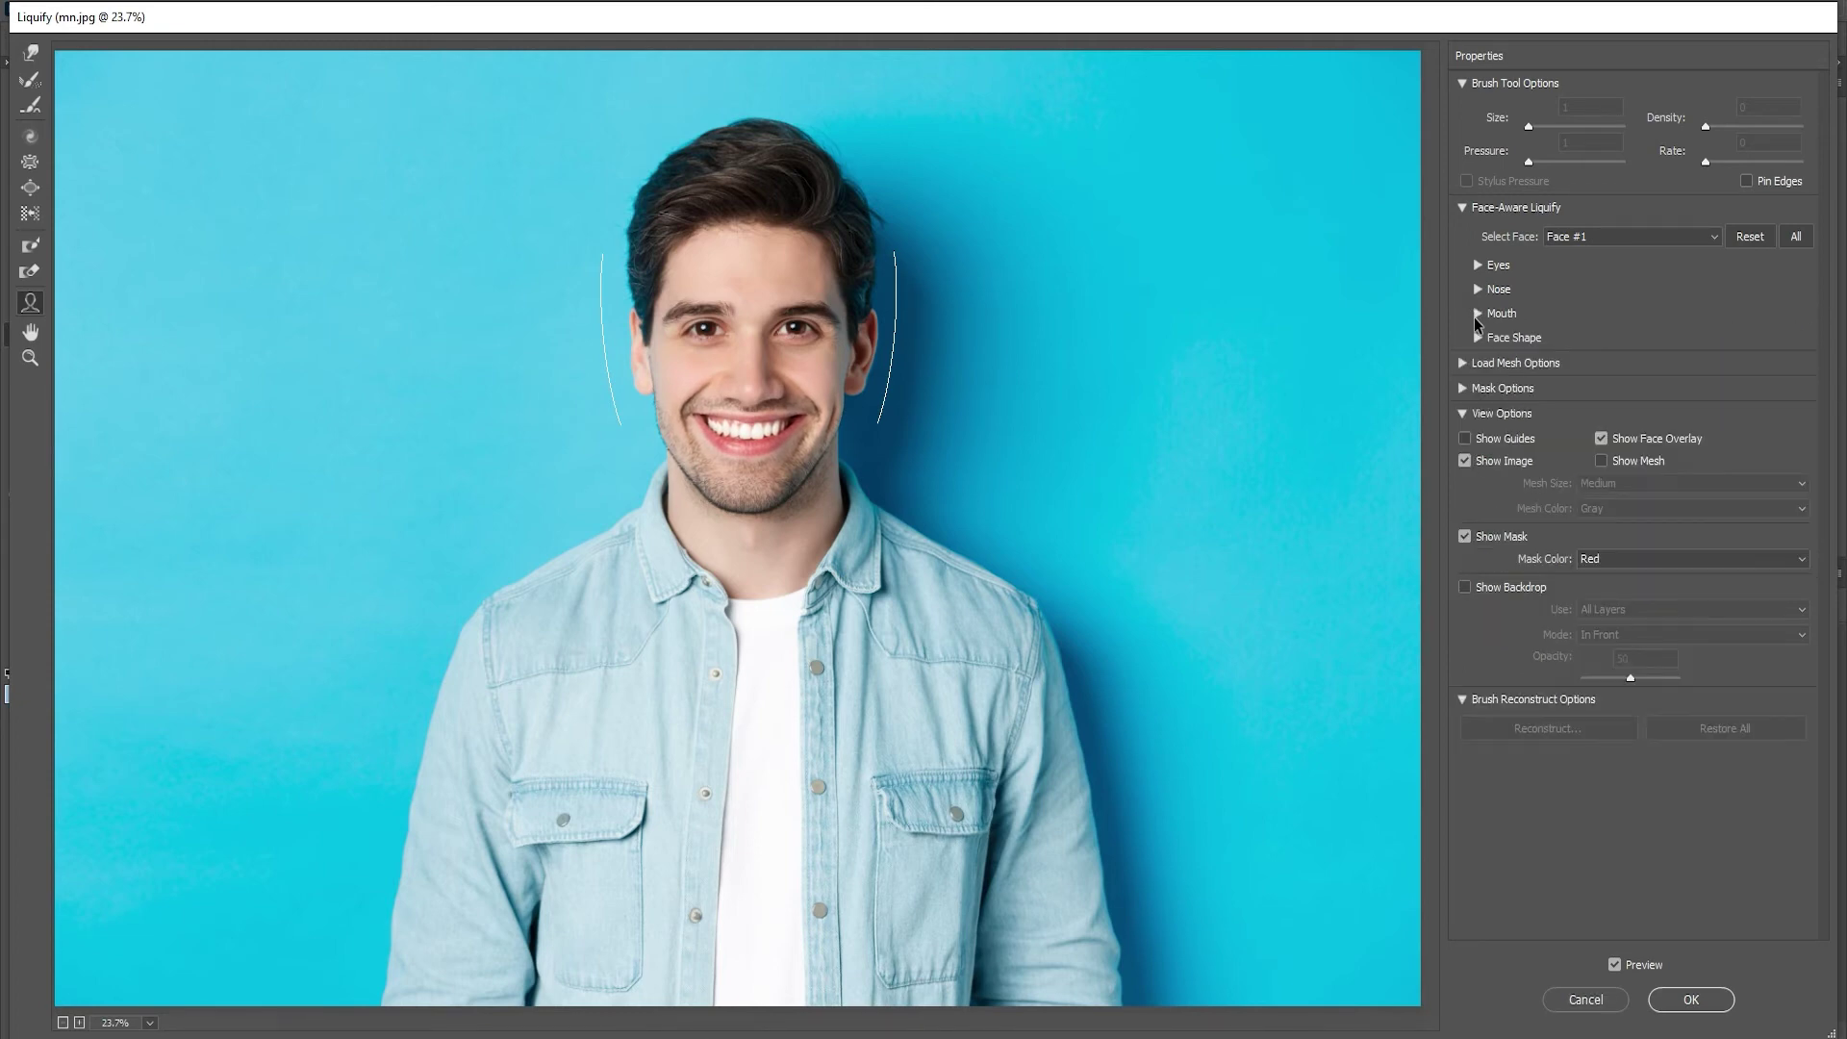
pyautogui.click(1479, 337)
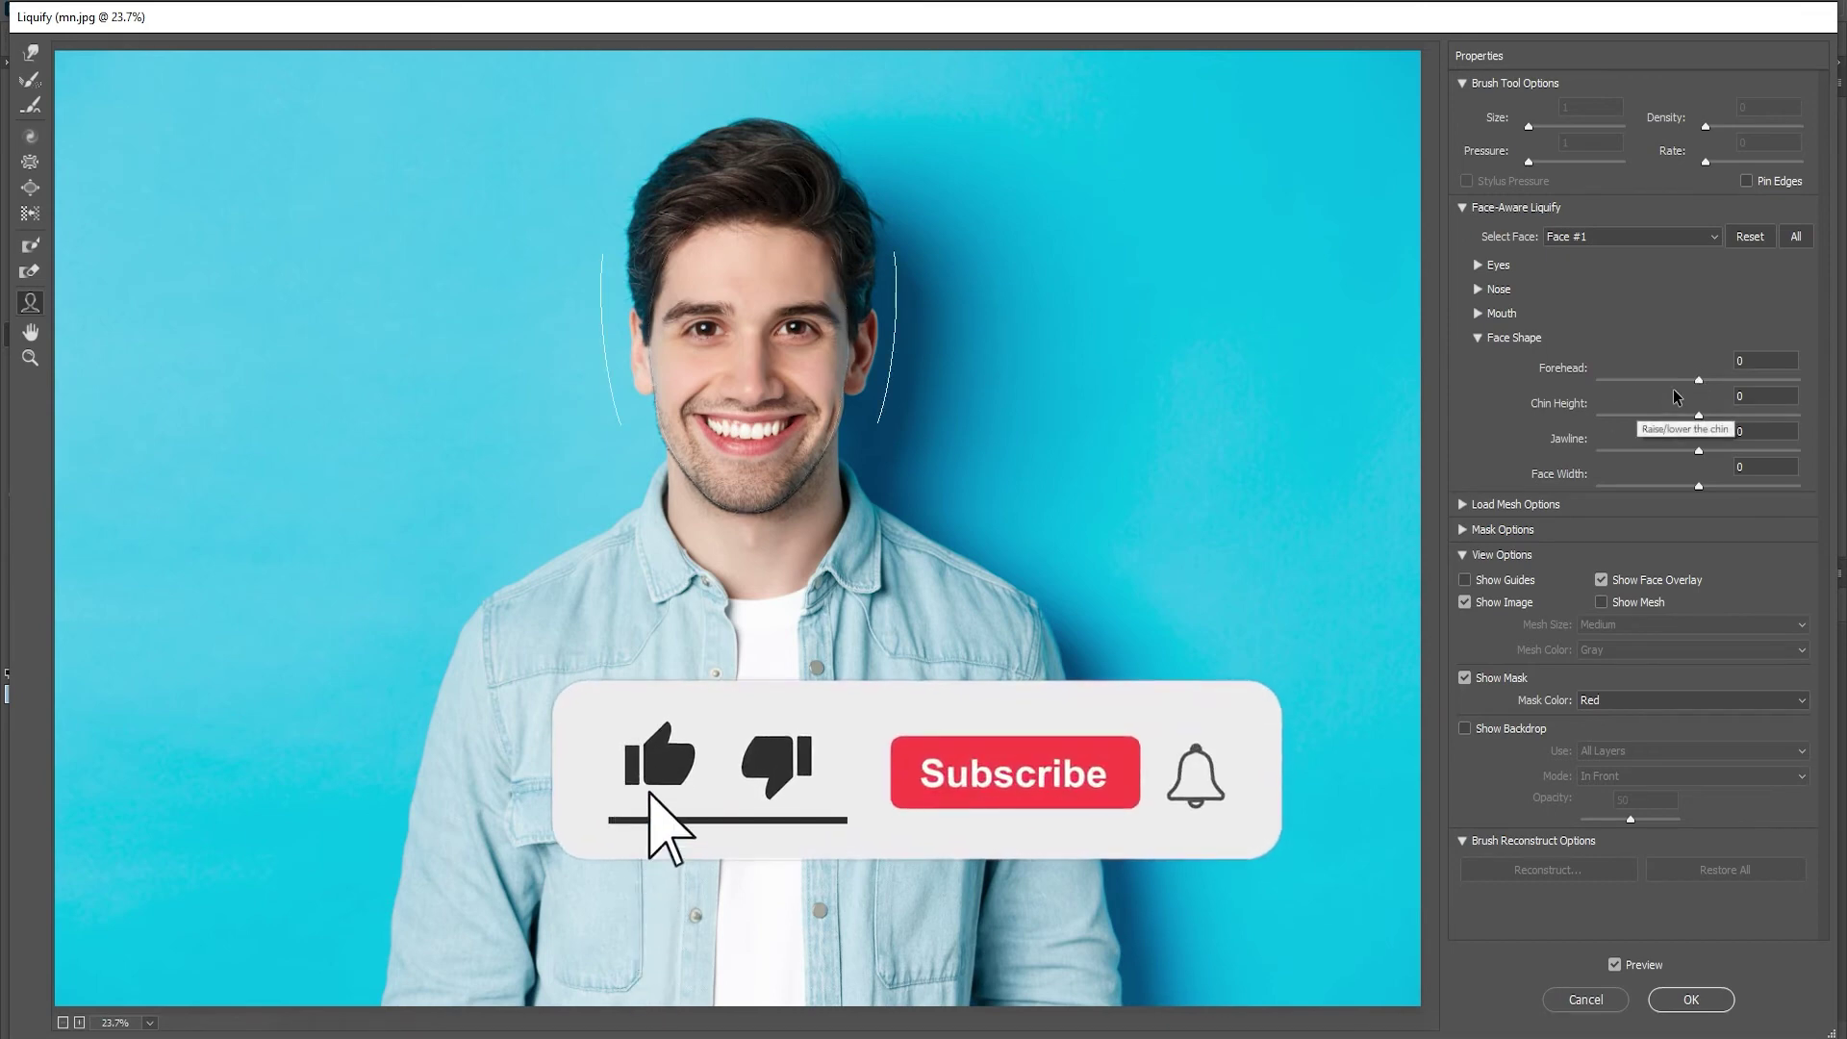
pyautogui.click(1699, 381)
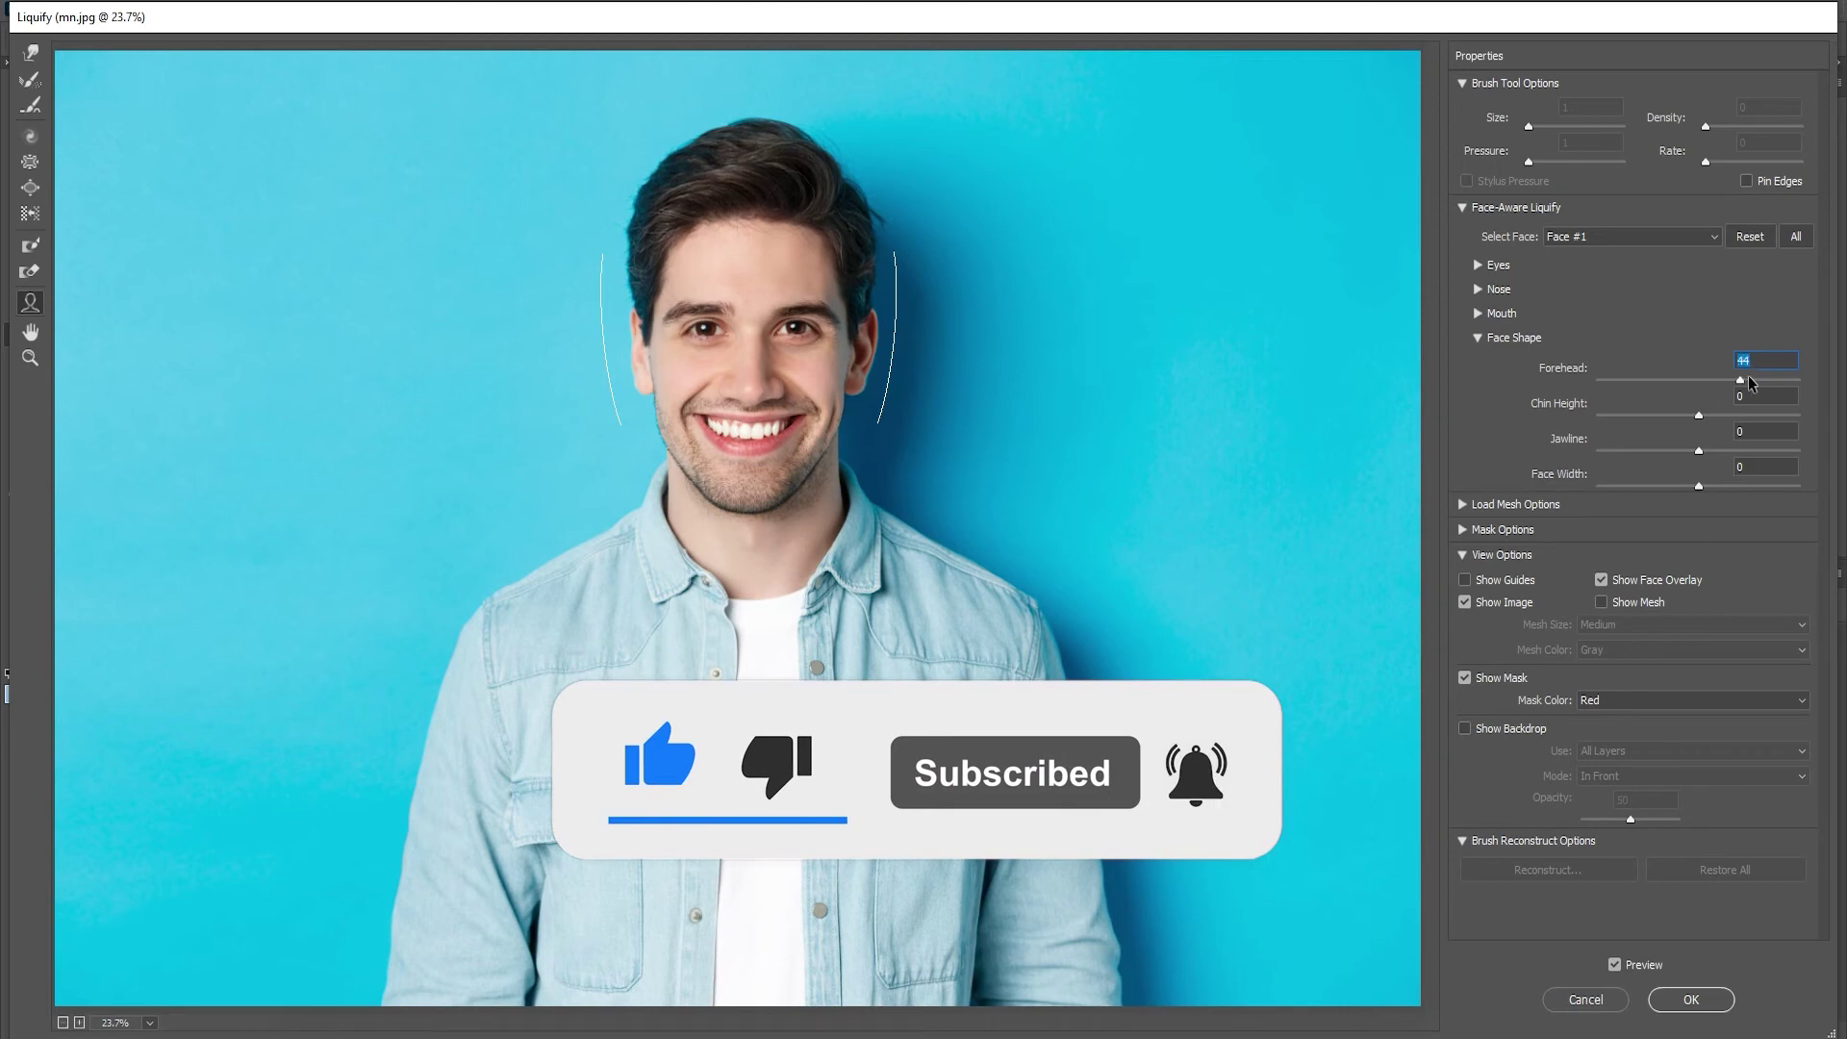
pyautogui.moveTo(1699, 381)
pyautogui.mouseDown()
pyautogui.moveTo(1794, 378)
pyautogui.moveTo(1613, 383)
pyautogui.mouseUp()
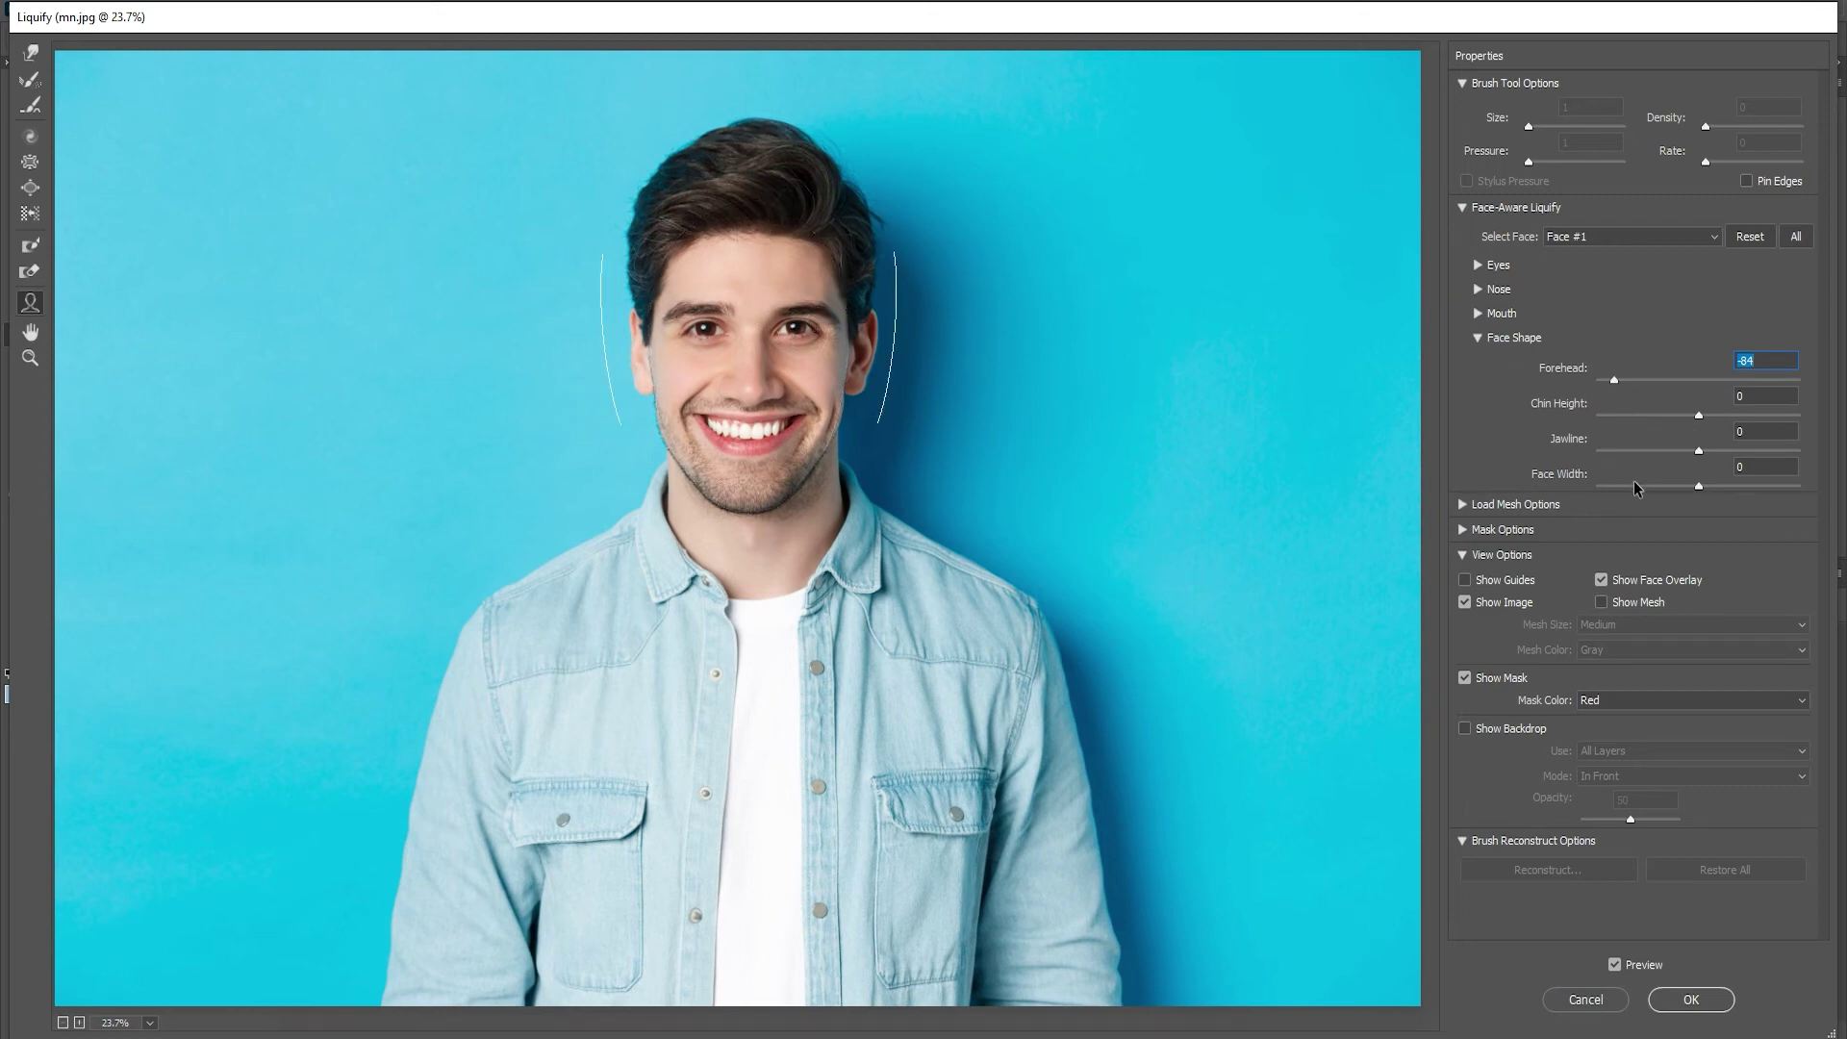
pyautogui.moveTo(1699, 487)
pyautogui.mouseDown()
pyautogui.moveTo(1831, 494)
pyautogui.moveTo(1599, 493)
pyautogui.moveTo(1691, 488)
pyautogui.mouseUp()
# Collapse Face Shape and switch to a size 989 Twirl Clockwise brush
pyautogui.click(1478, 338)
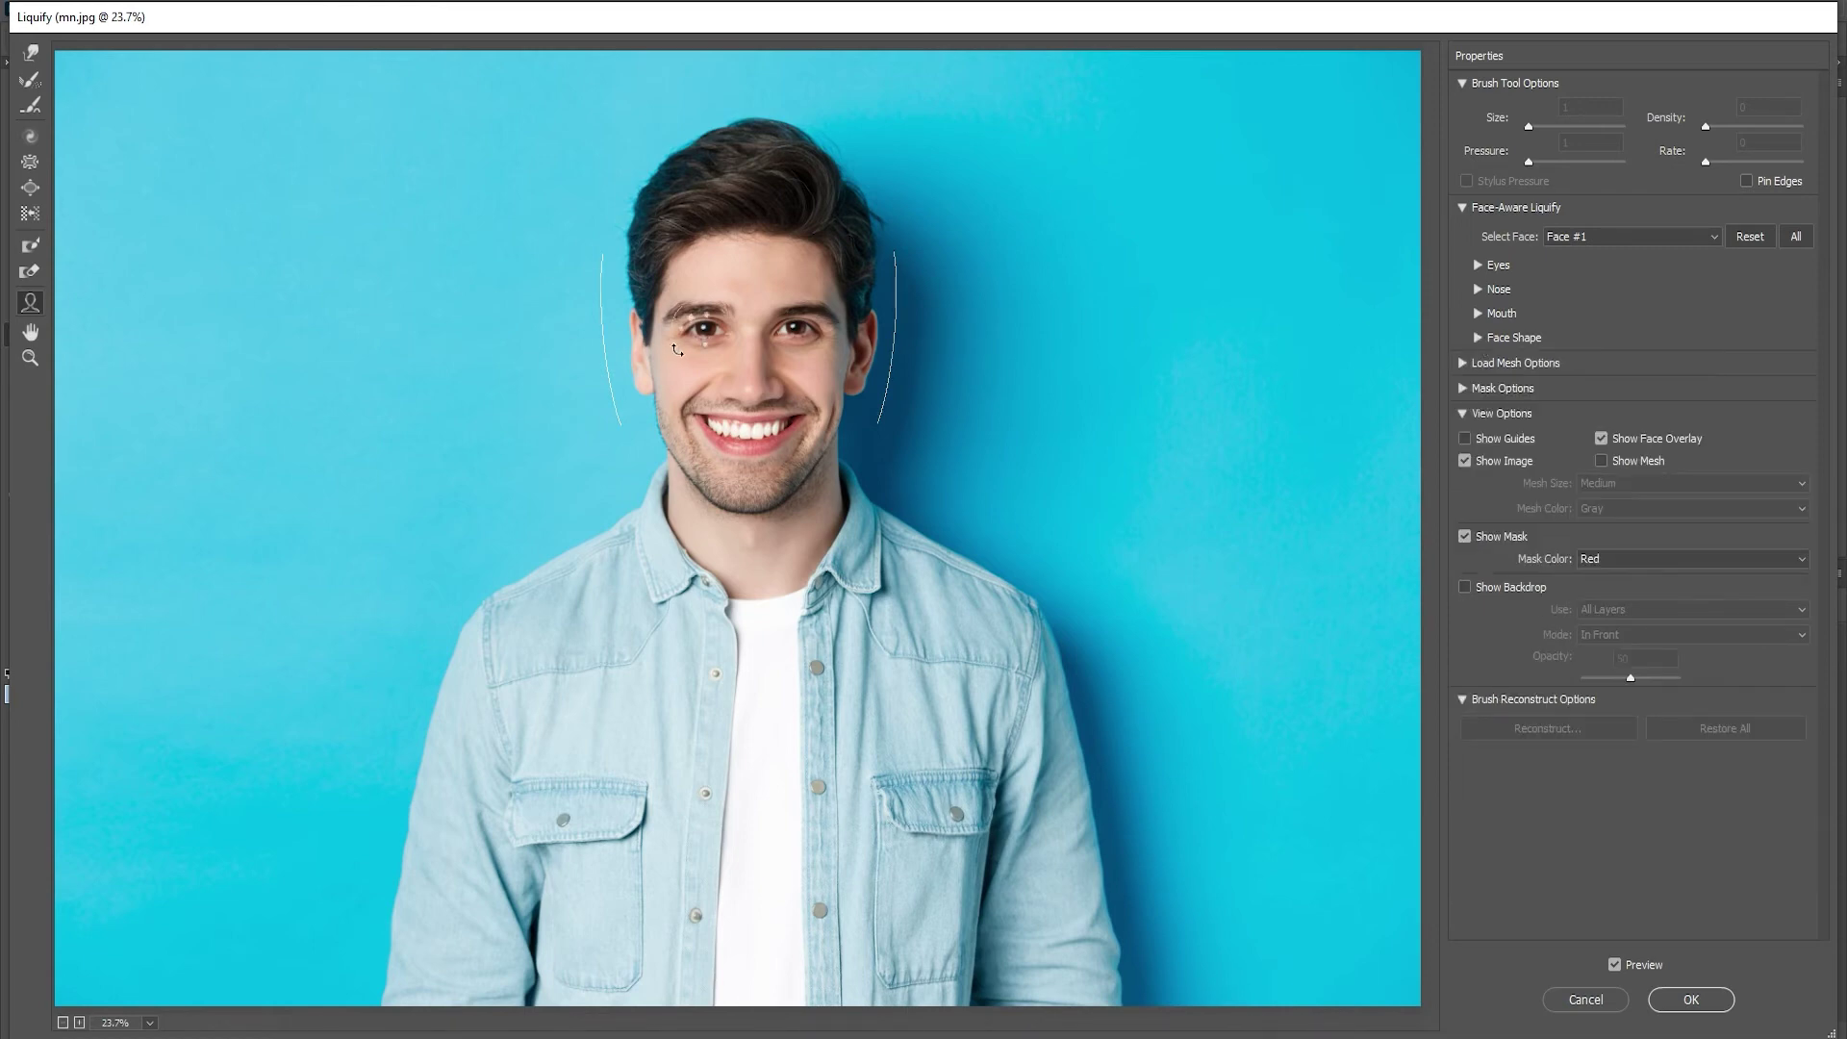
pyautogui.moveTo(748, 260)
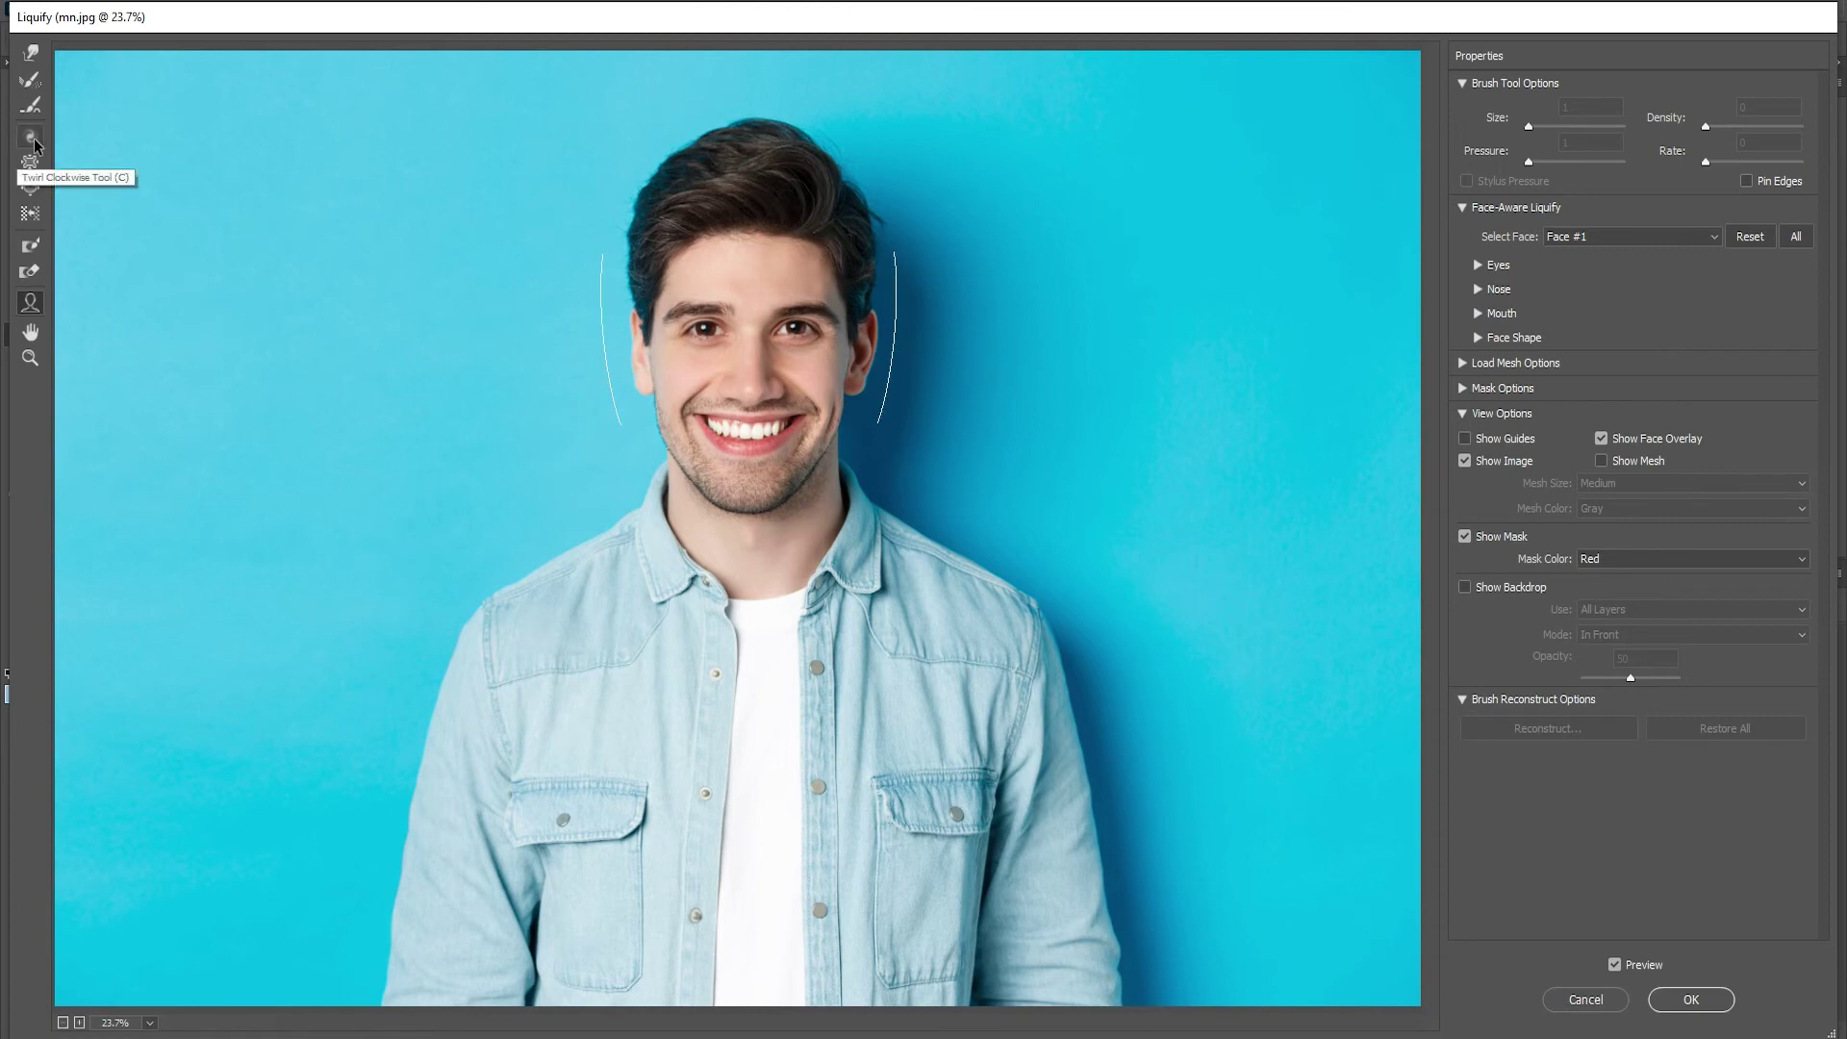
pyautogui.moveTo(747, 346)
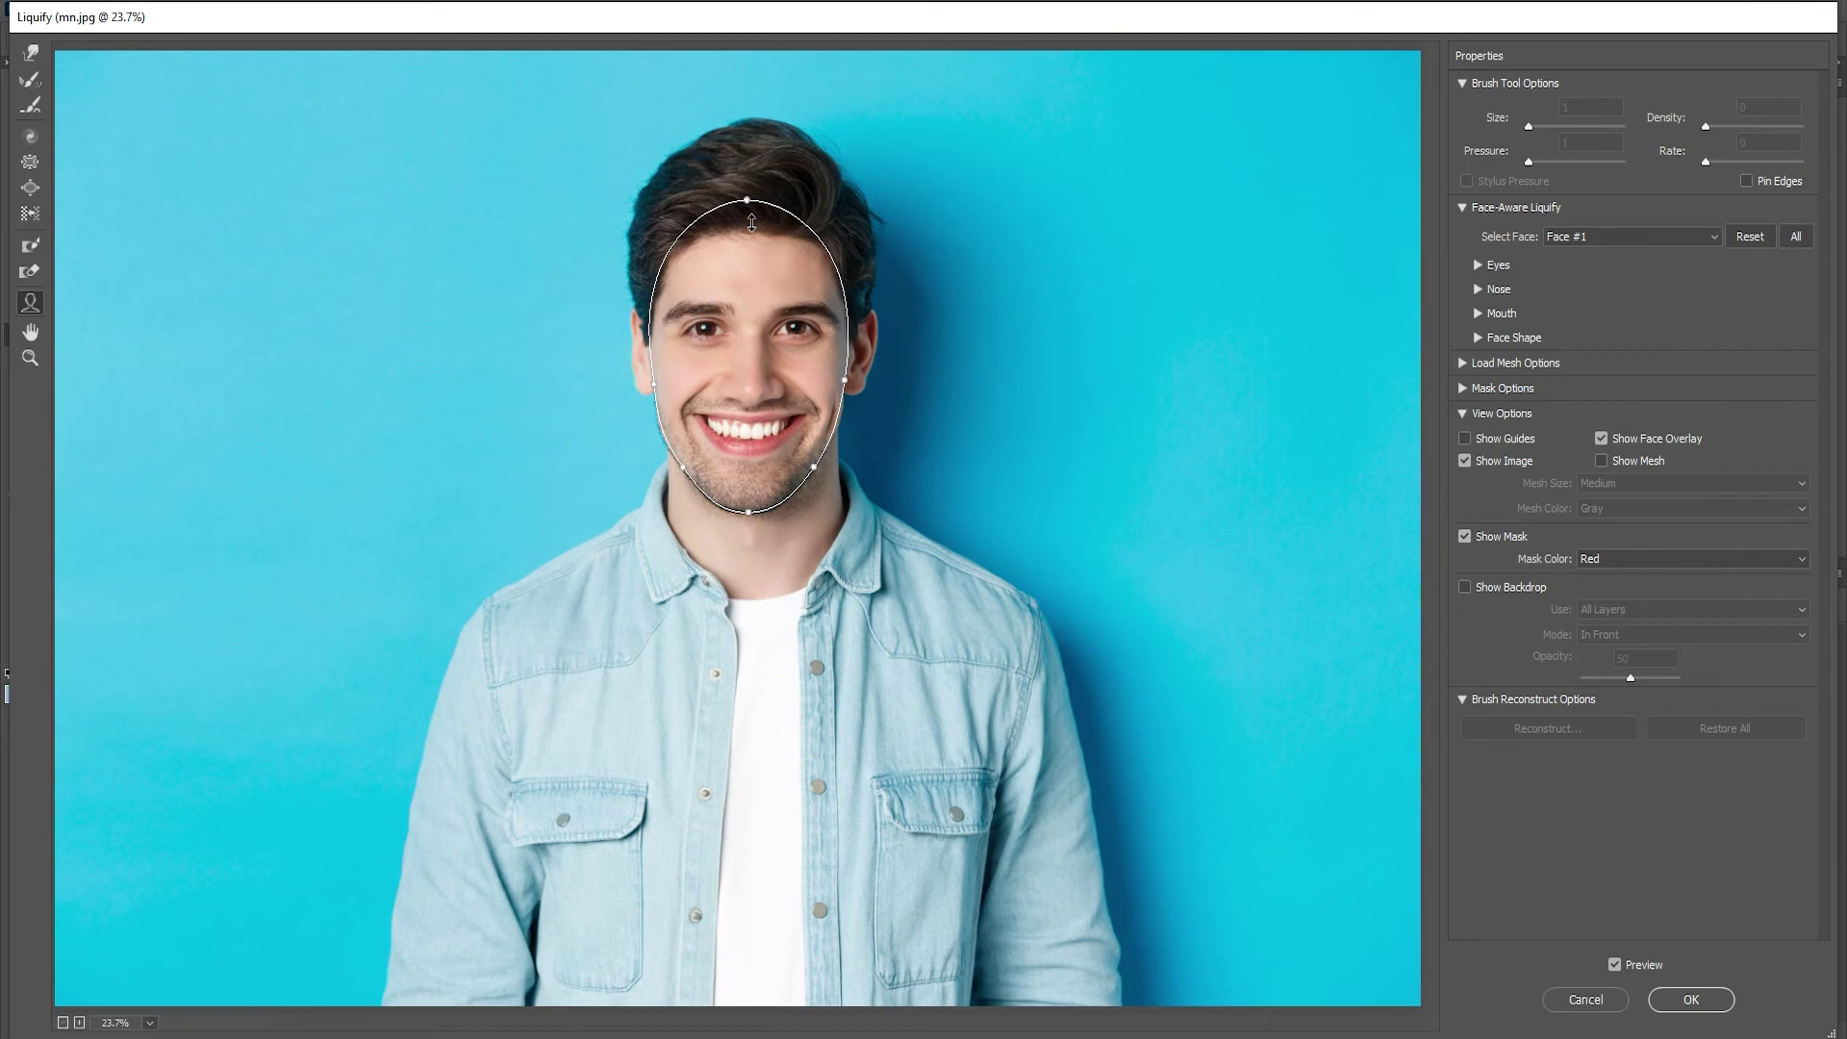
pyautogui.click(30, 136)
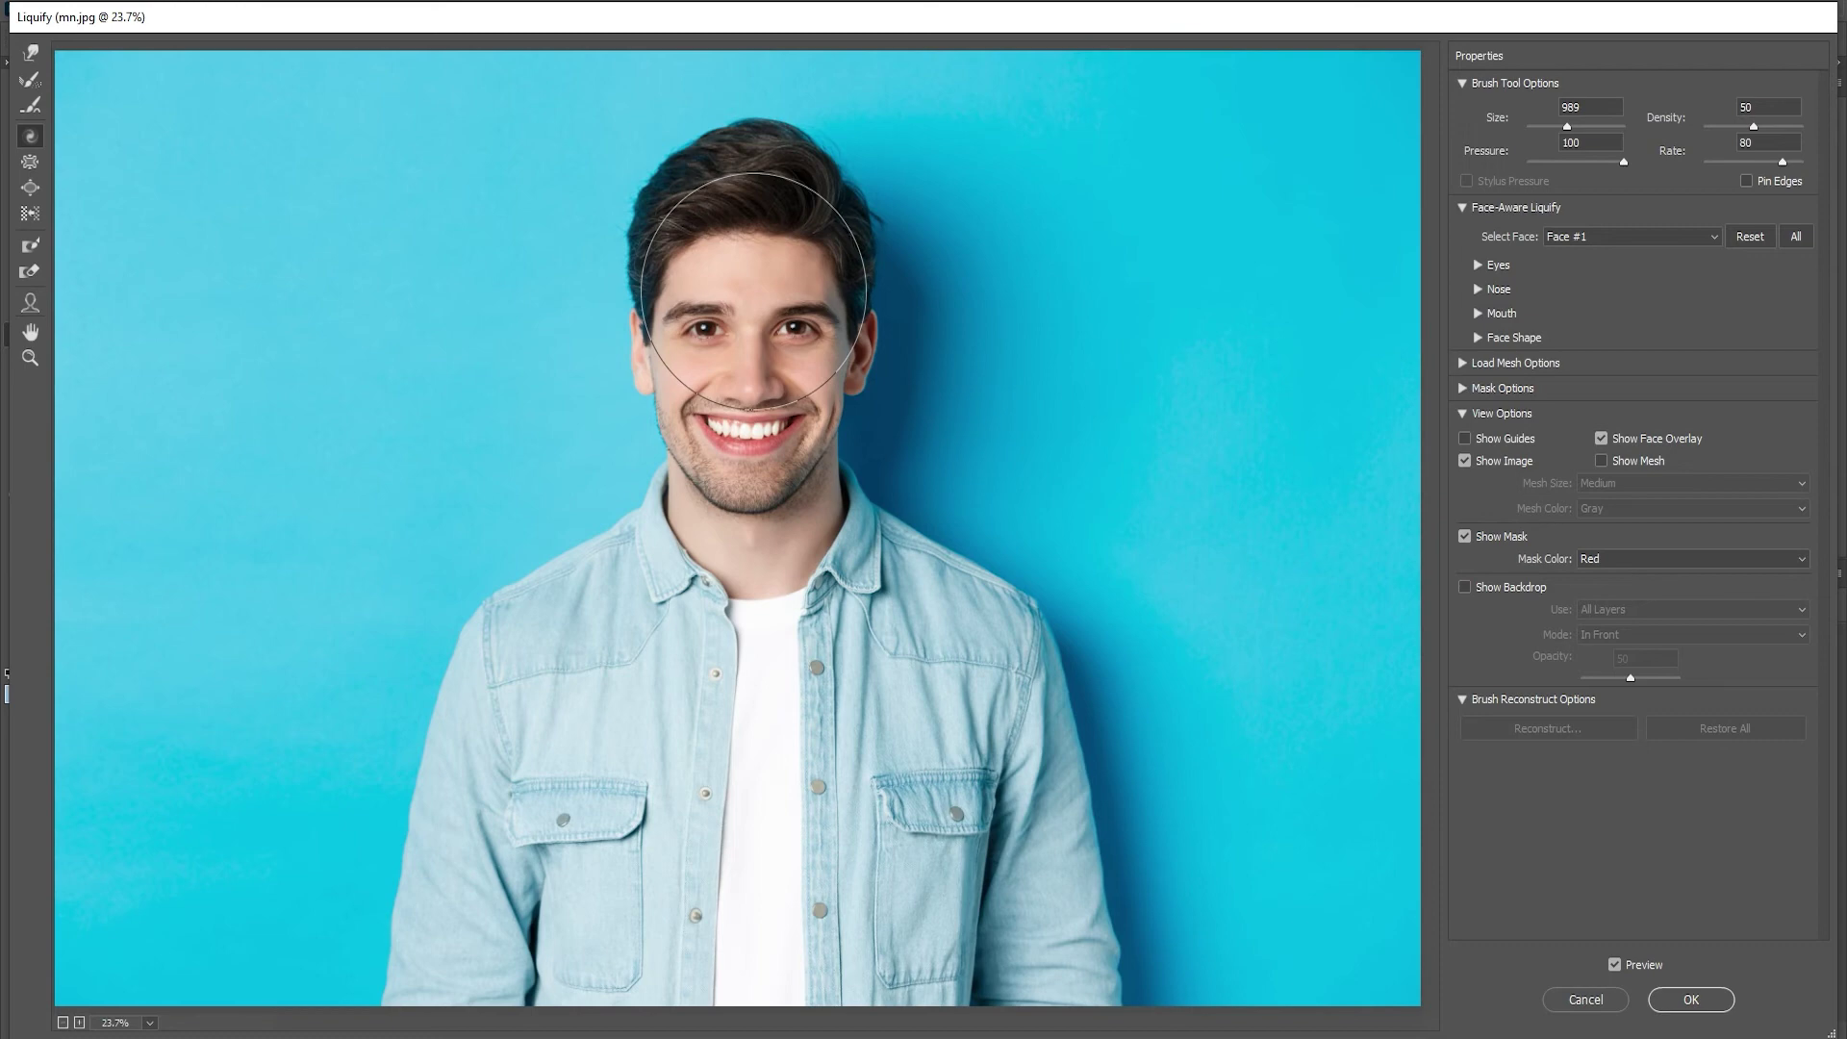
# Test a clockwise twirl on the face, undo it, then pucker the mouth area inward
pyautogui.moveTo(753, 291); pyautogui.dragTo(753, 291)
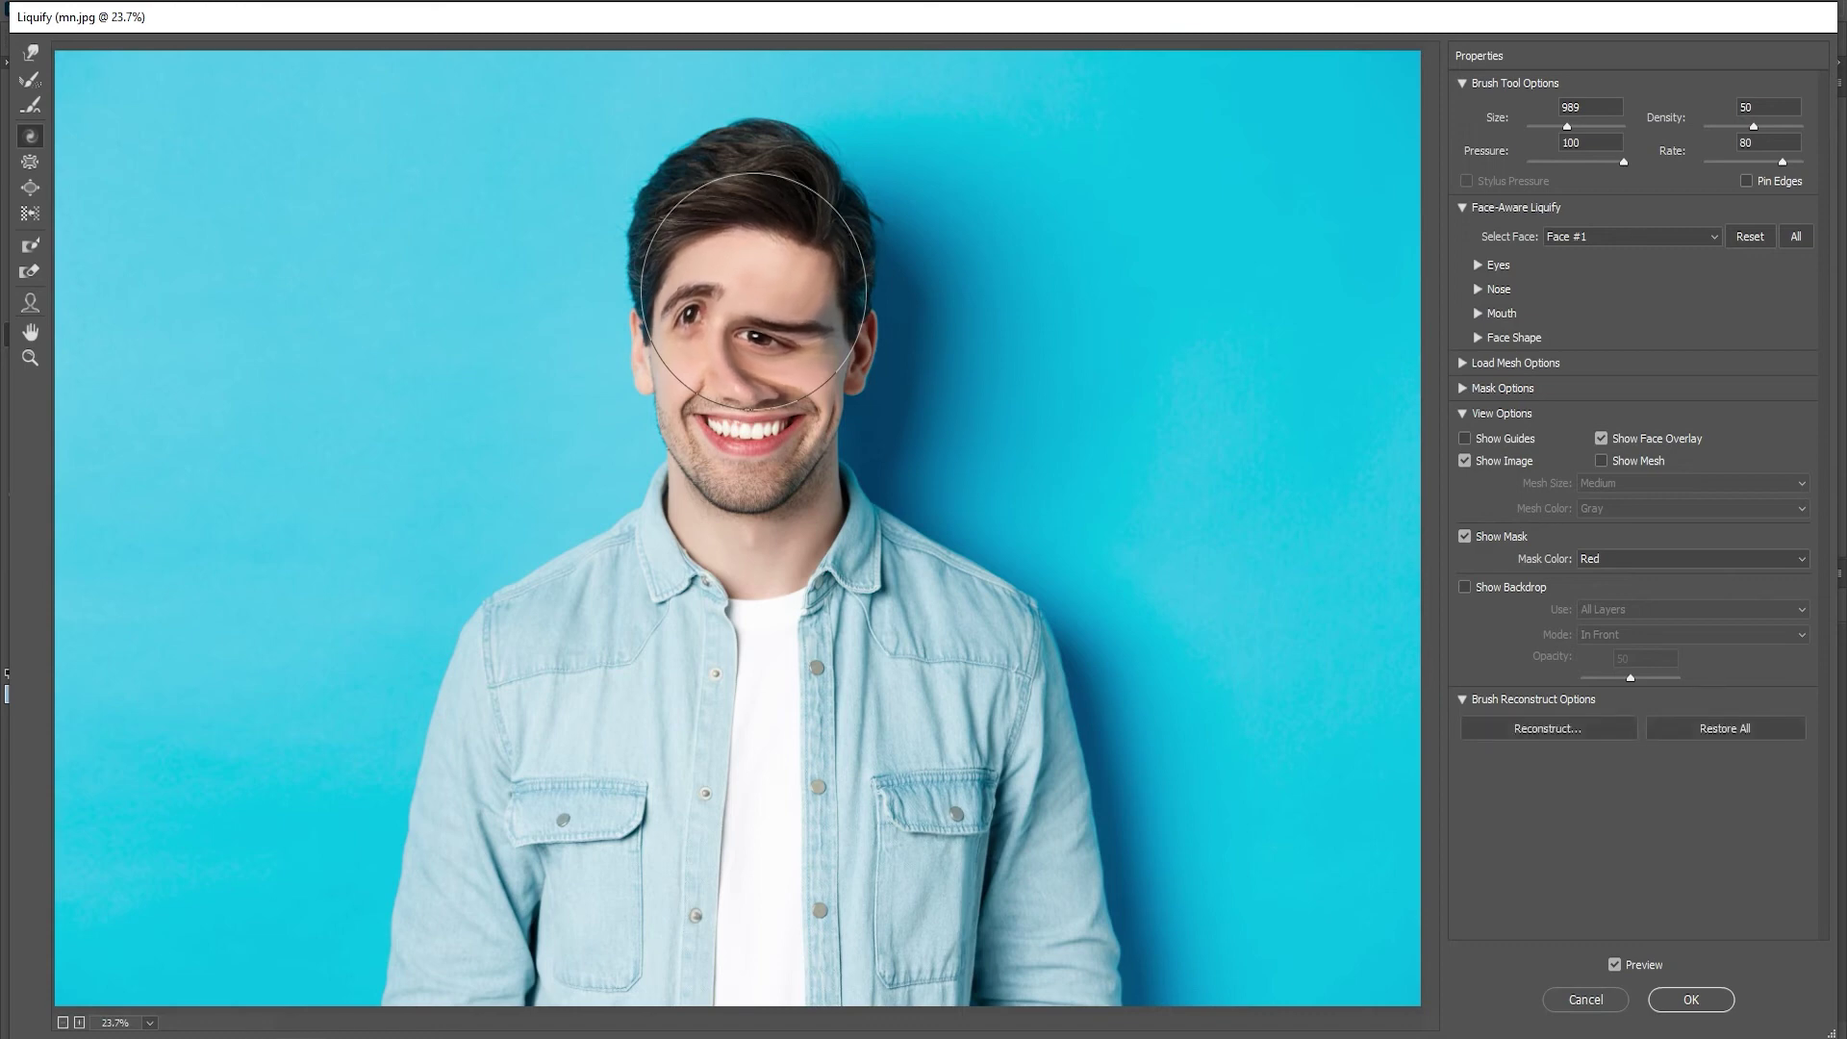
pyautogui.hotkey('ctrl', 'z')
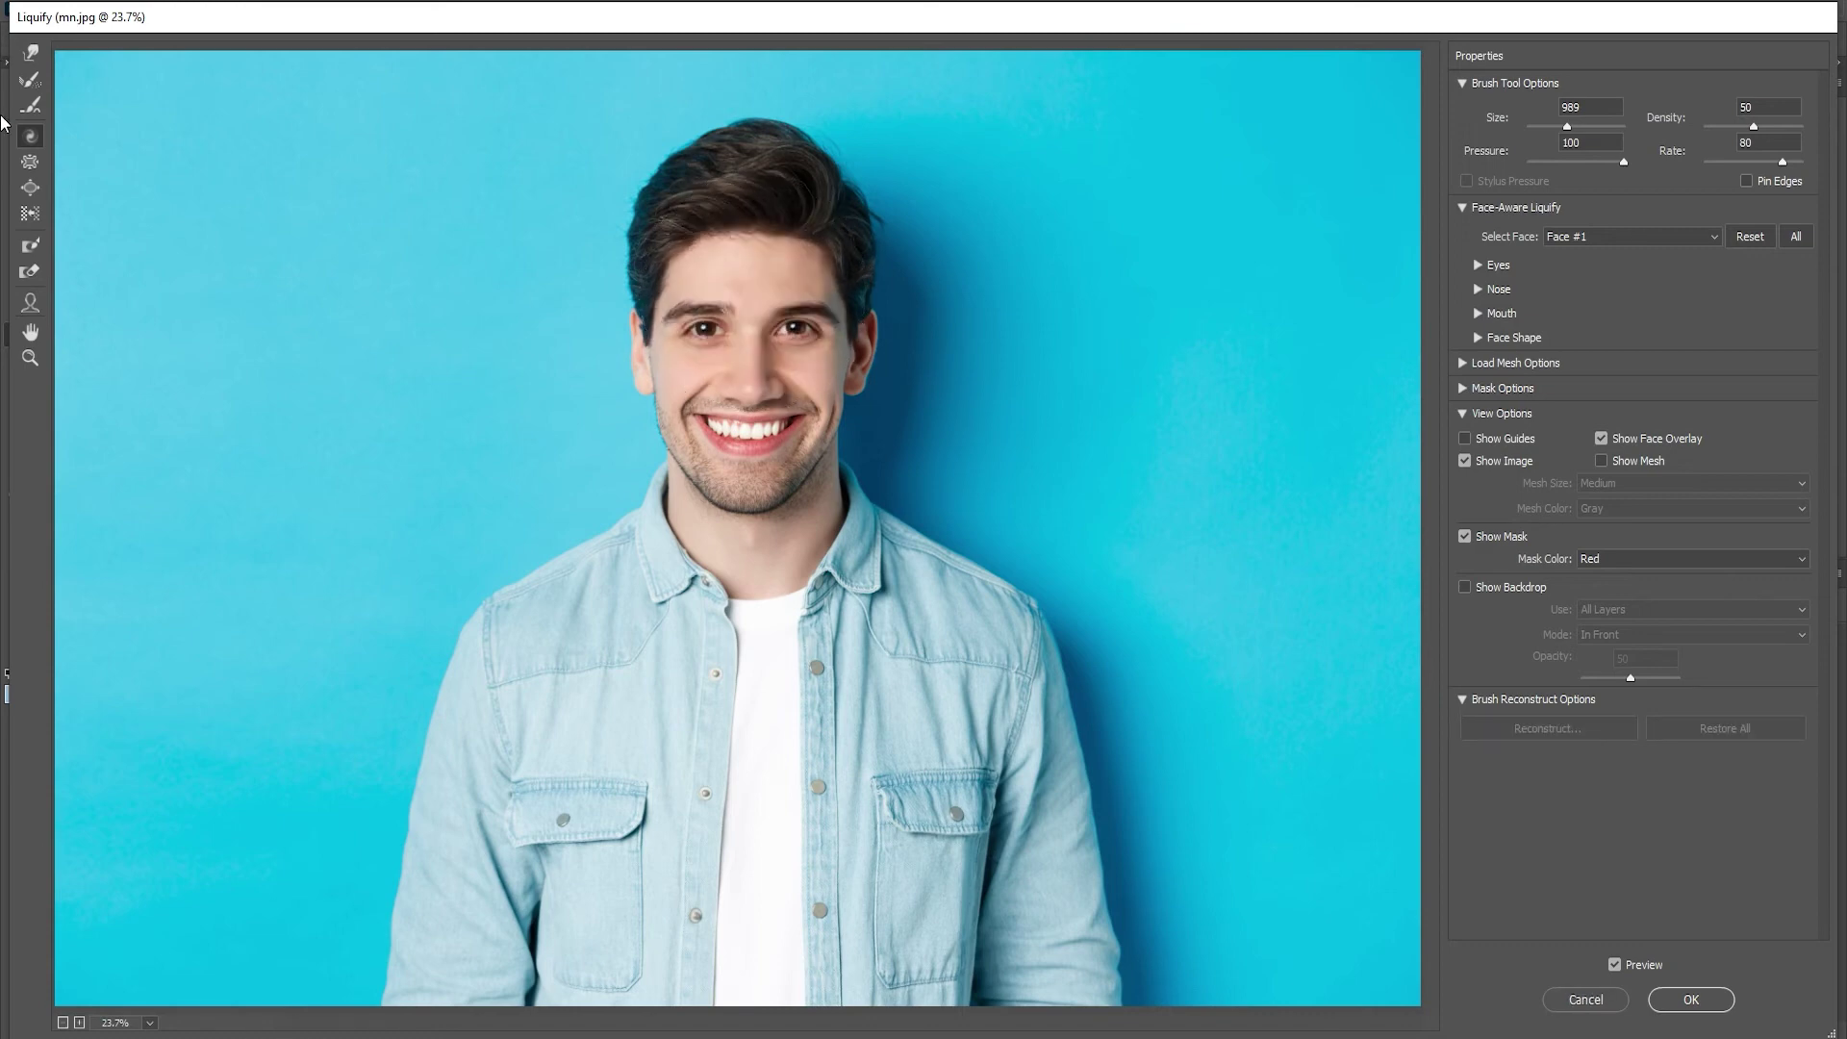
pyautogui.click(31, 161)
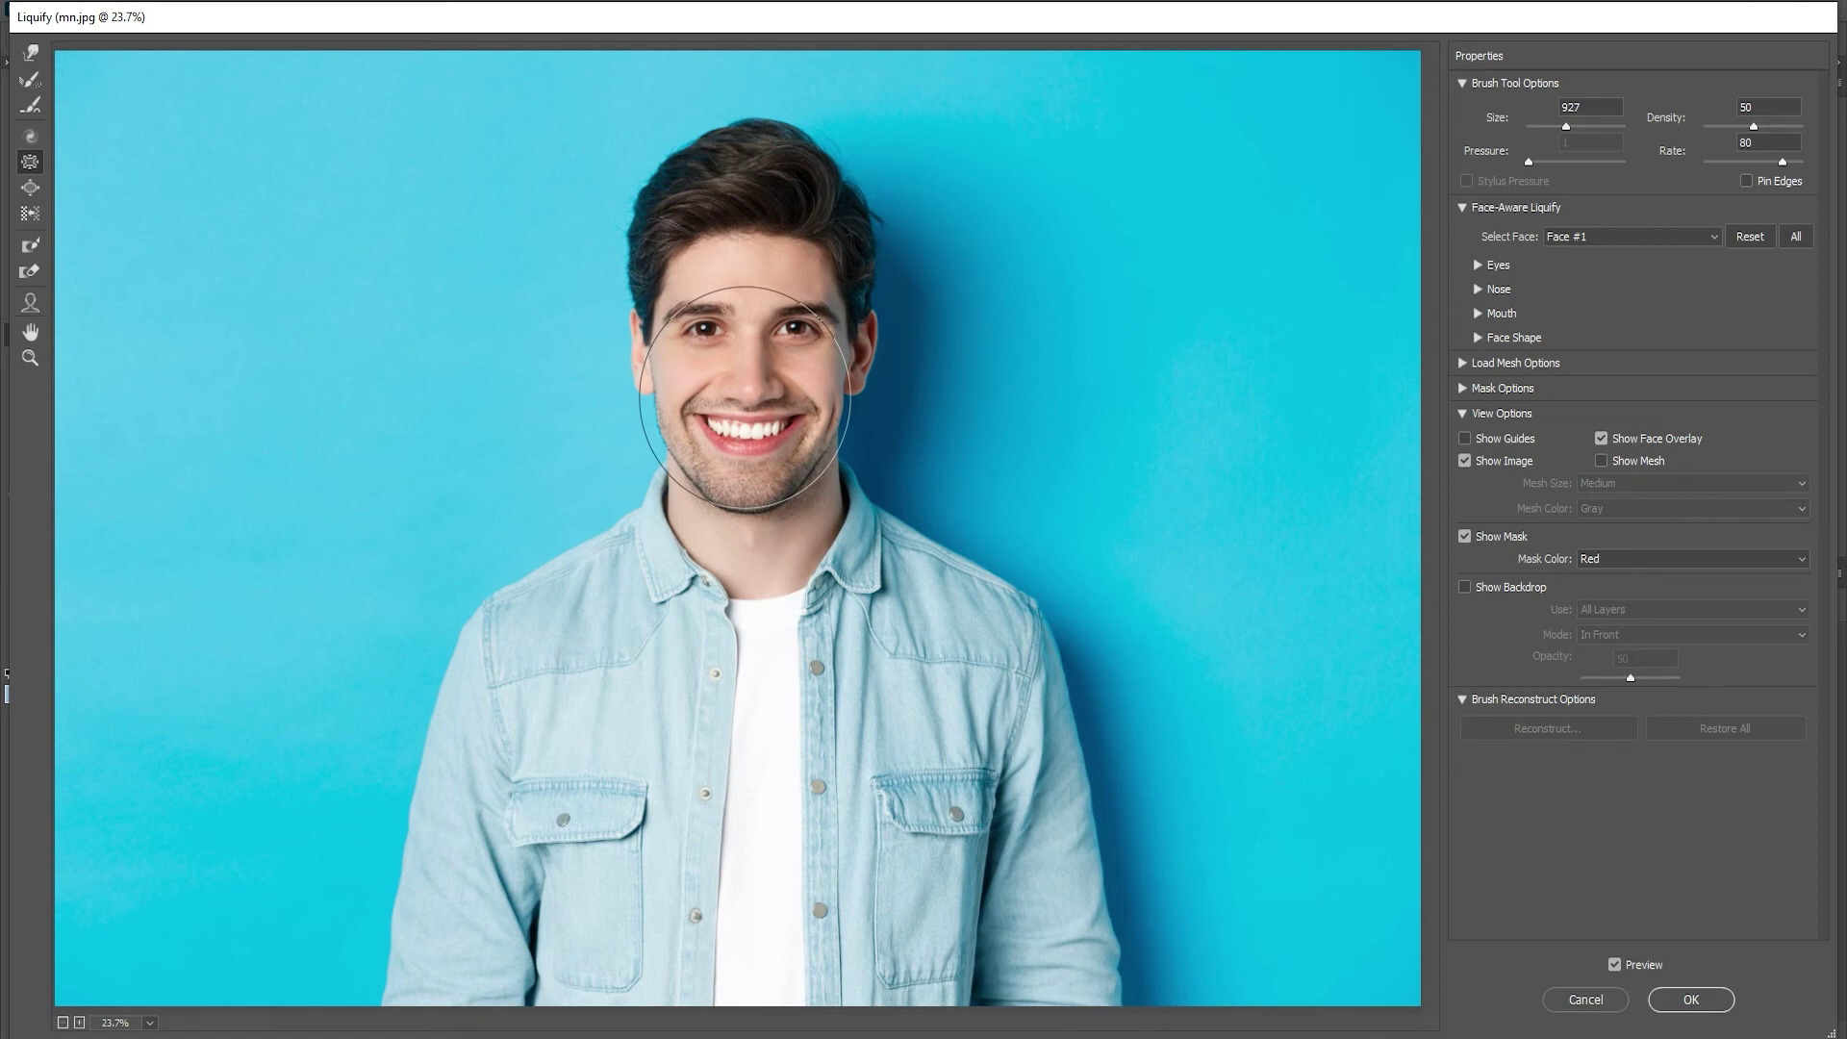
pyautogui.click(744, 398)
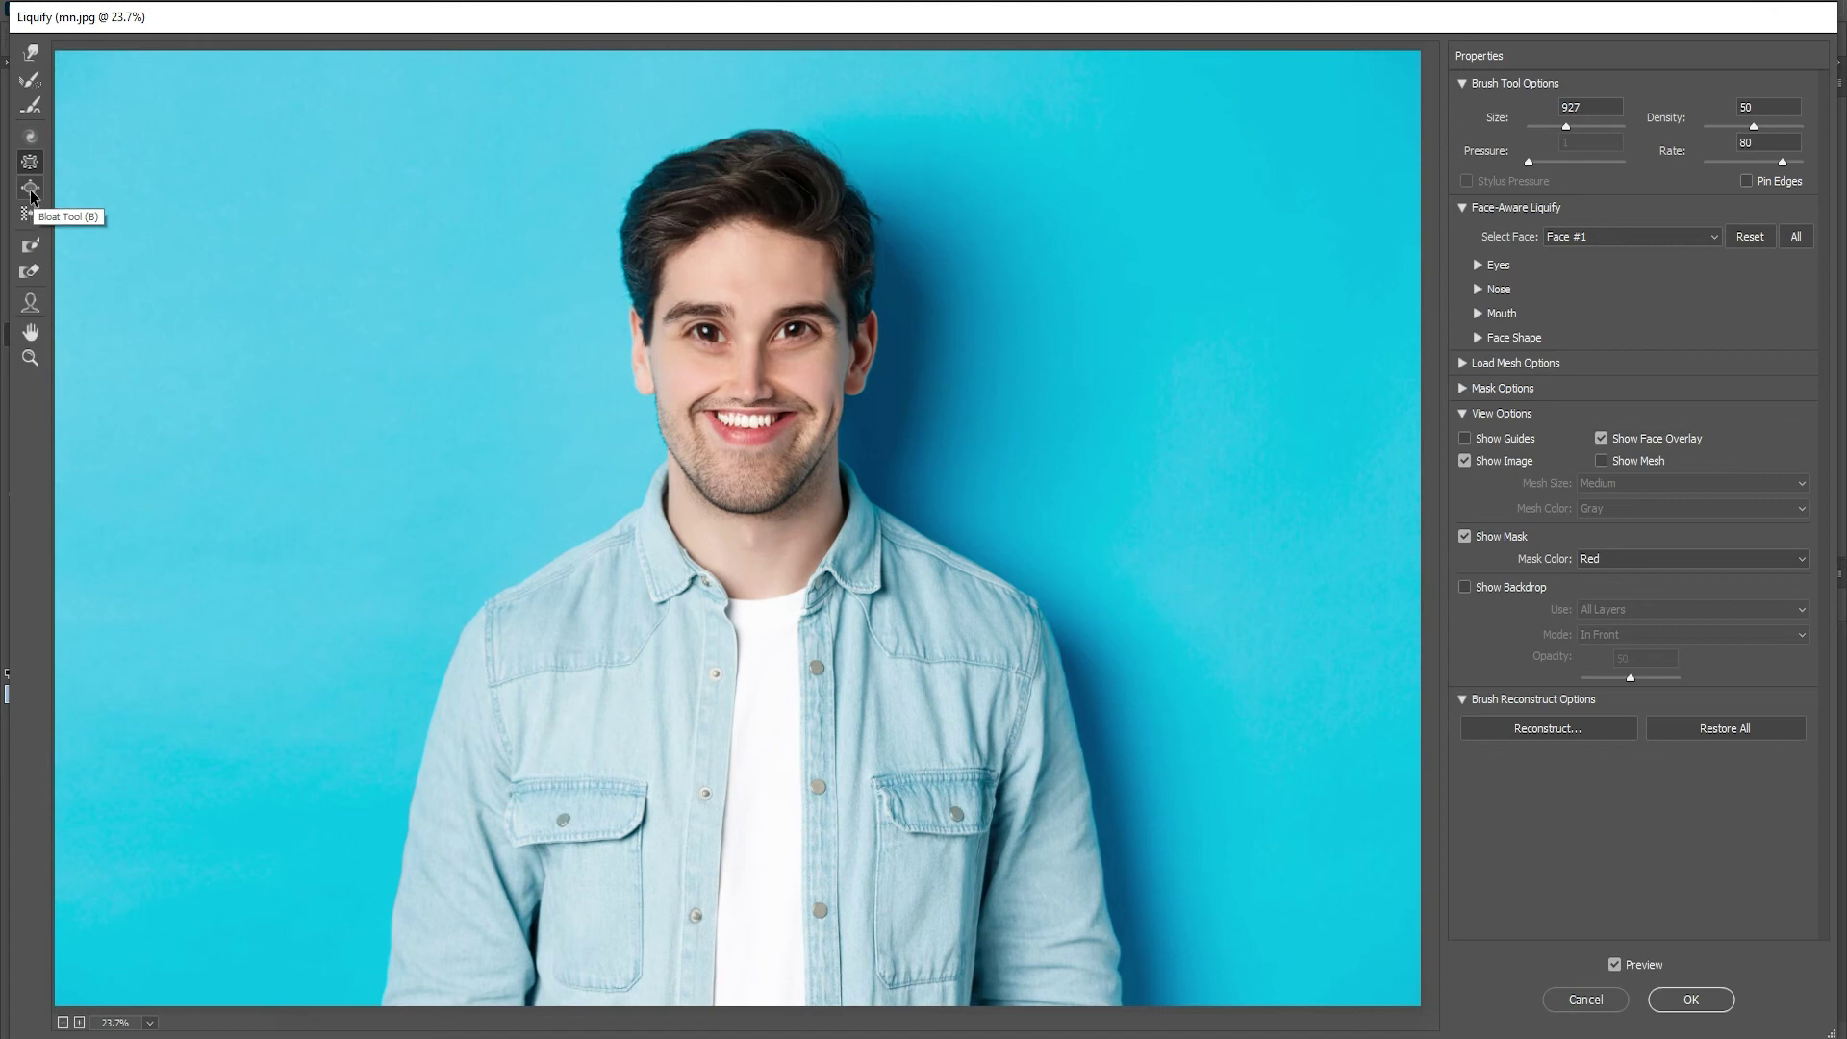
# Bloat the top and both sides of the man's hair with an enlarged brush, size 914
pyautogui.click(31, 198)
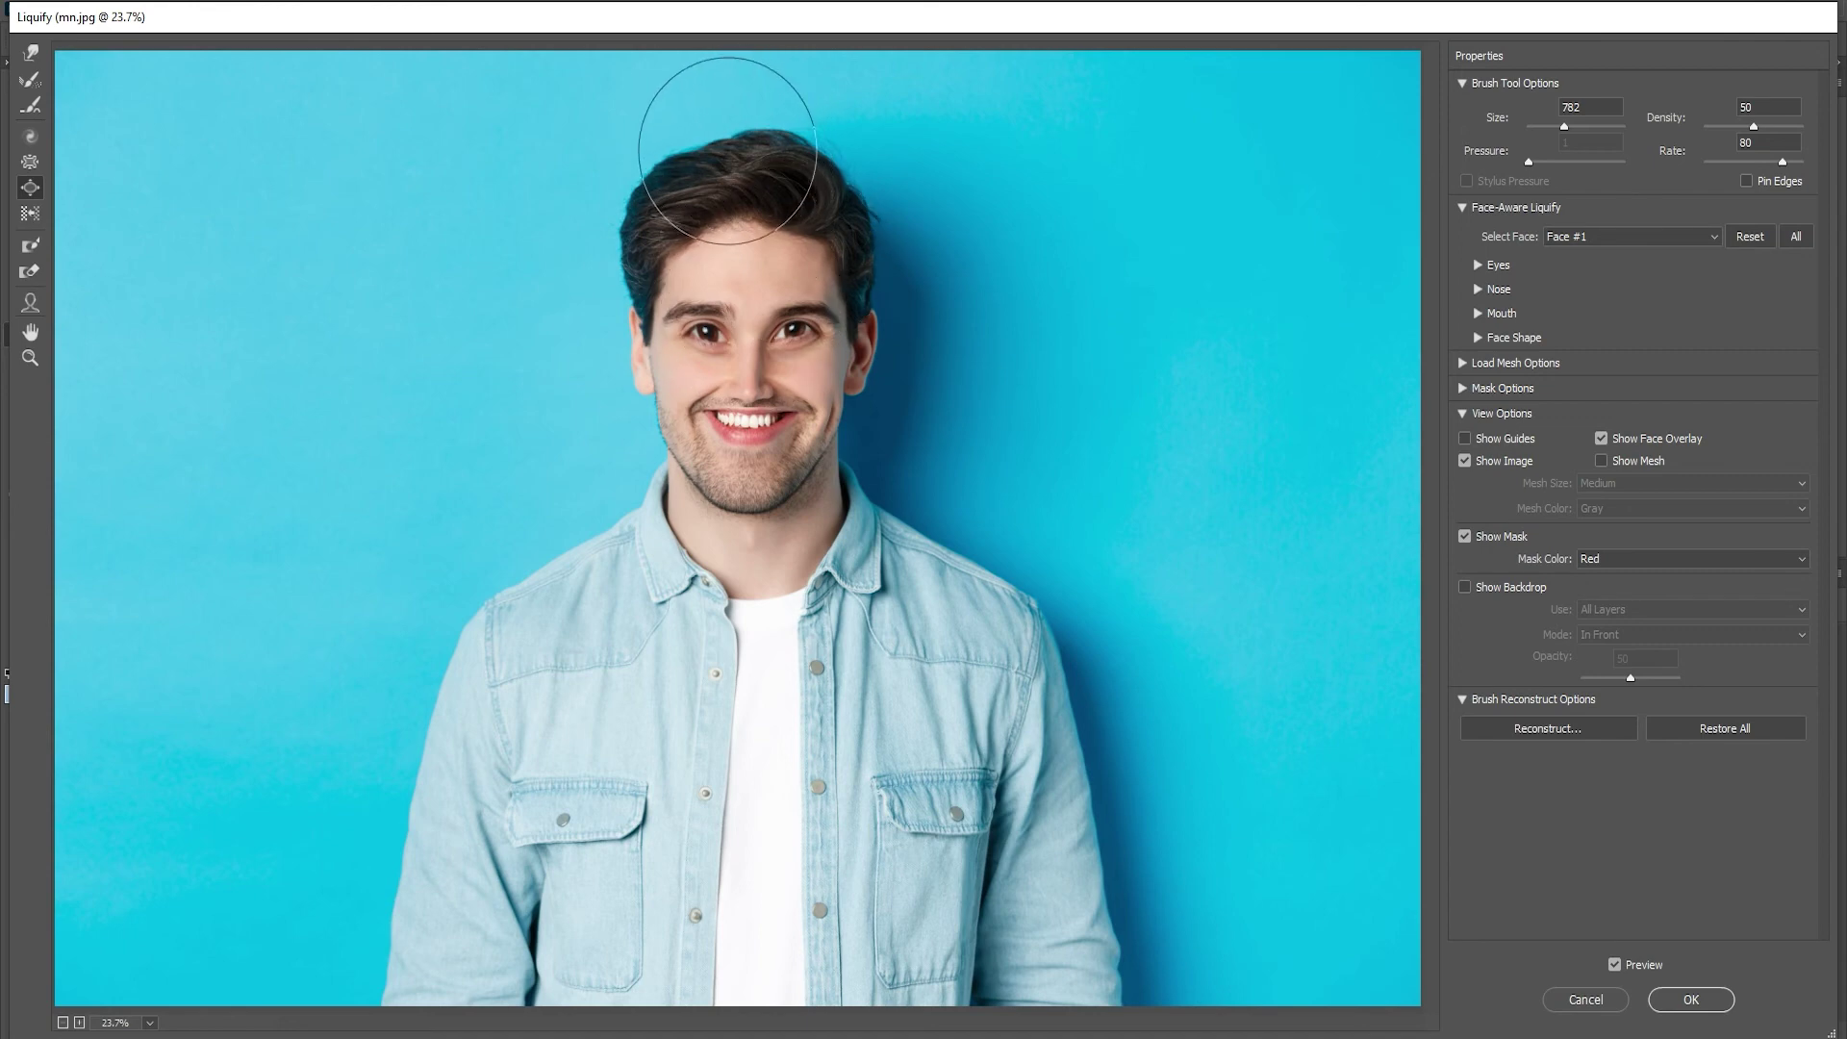
pyautogui.moveTo(728, 151)
pyautogui.mouseDown()
pyautogui.moveTo(818, 154)
pyautogui.moveTo(685, 160)
pyautogui.mouseUp()
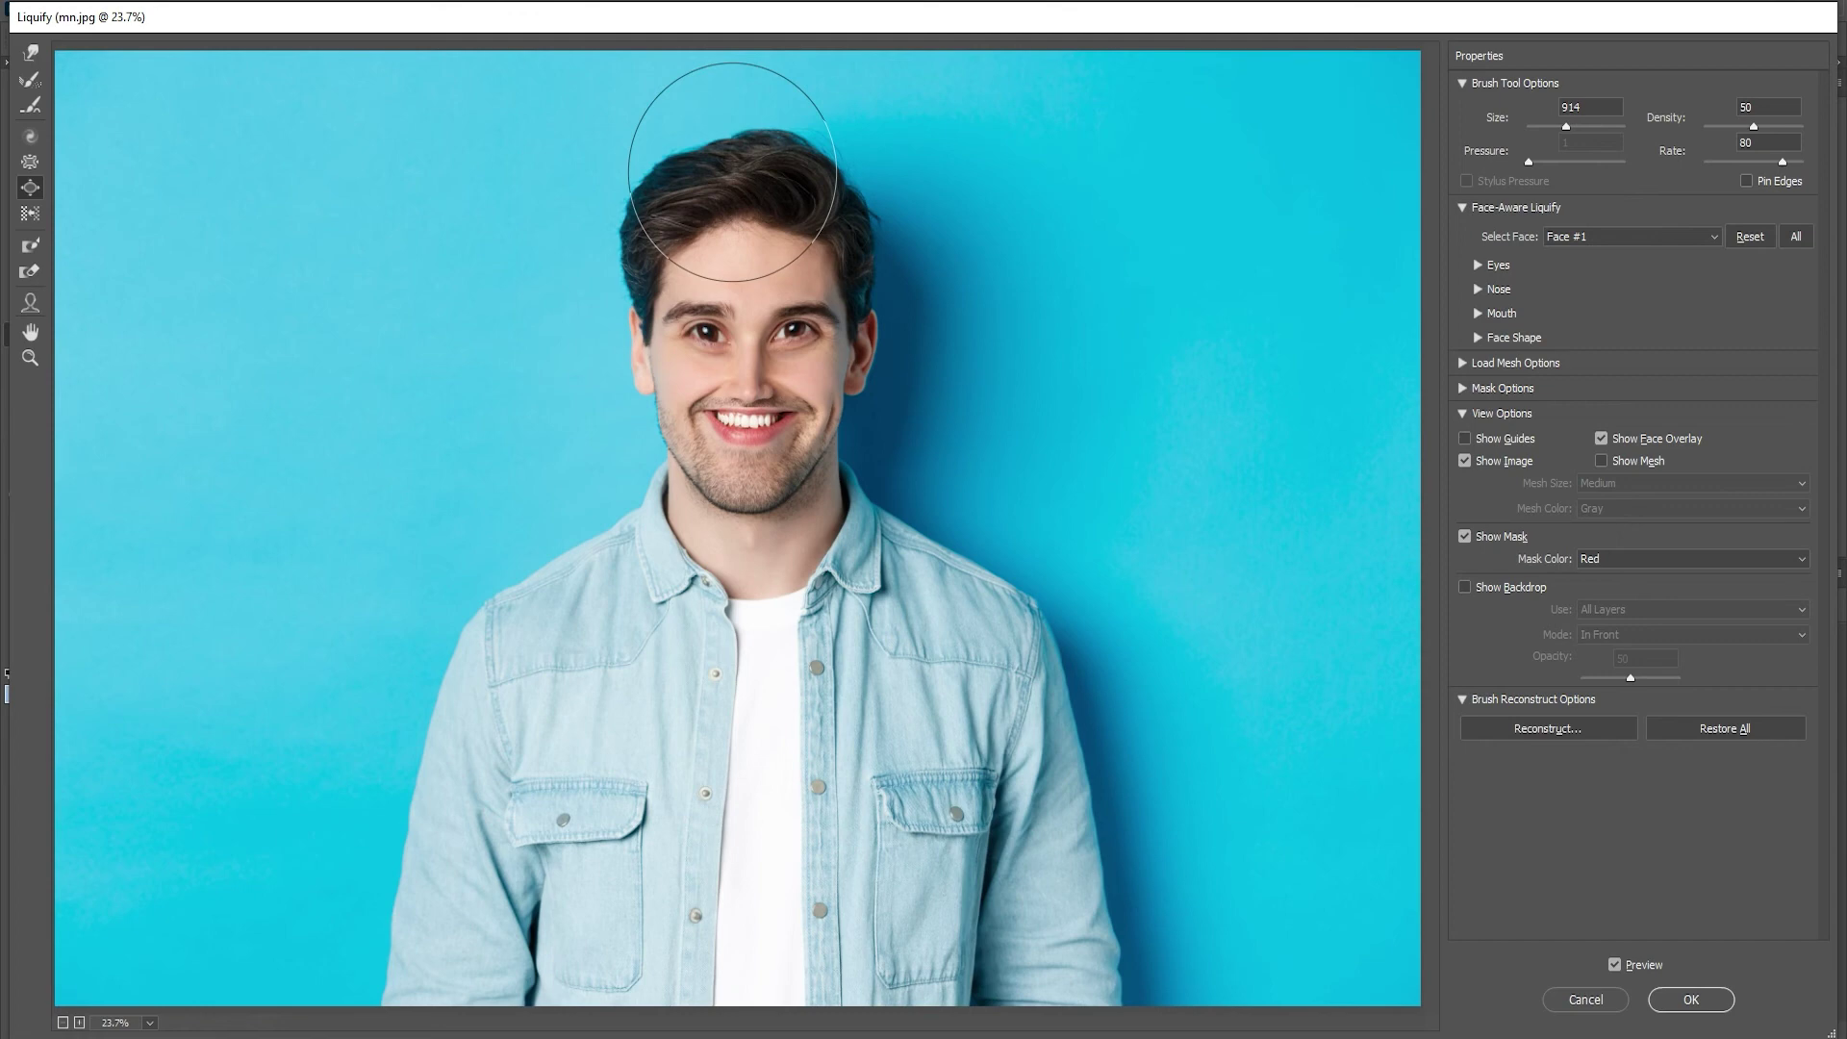
pyautogui.moveTo(732, 171); pyautogui.dragTo(630, 146)
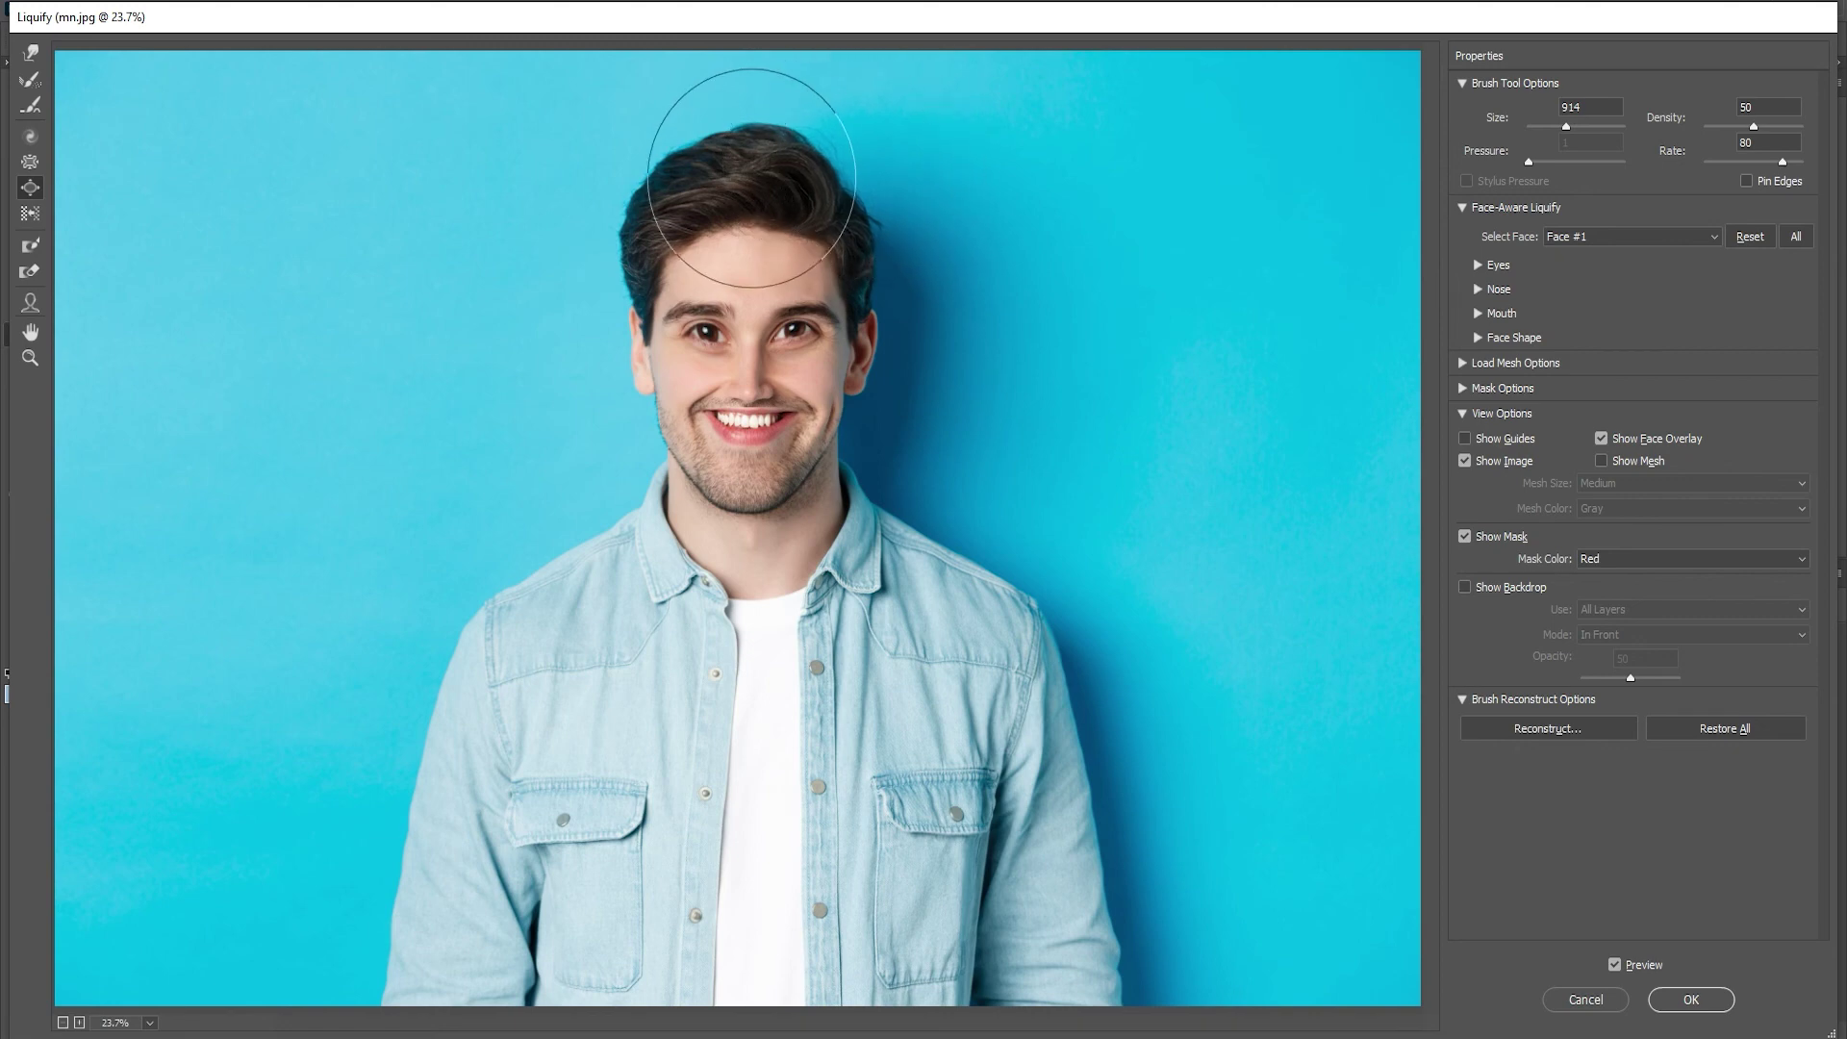
pyautogui.moveTo(693, 197); pyautogui.dragTo(691, 200)
pyautogui.moveTo(671, 270); pyautogui.dragTo(663, 265)
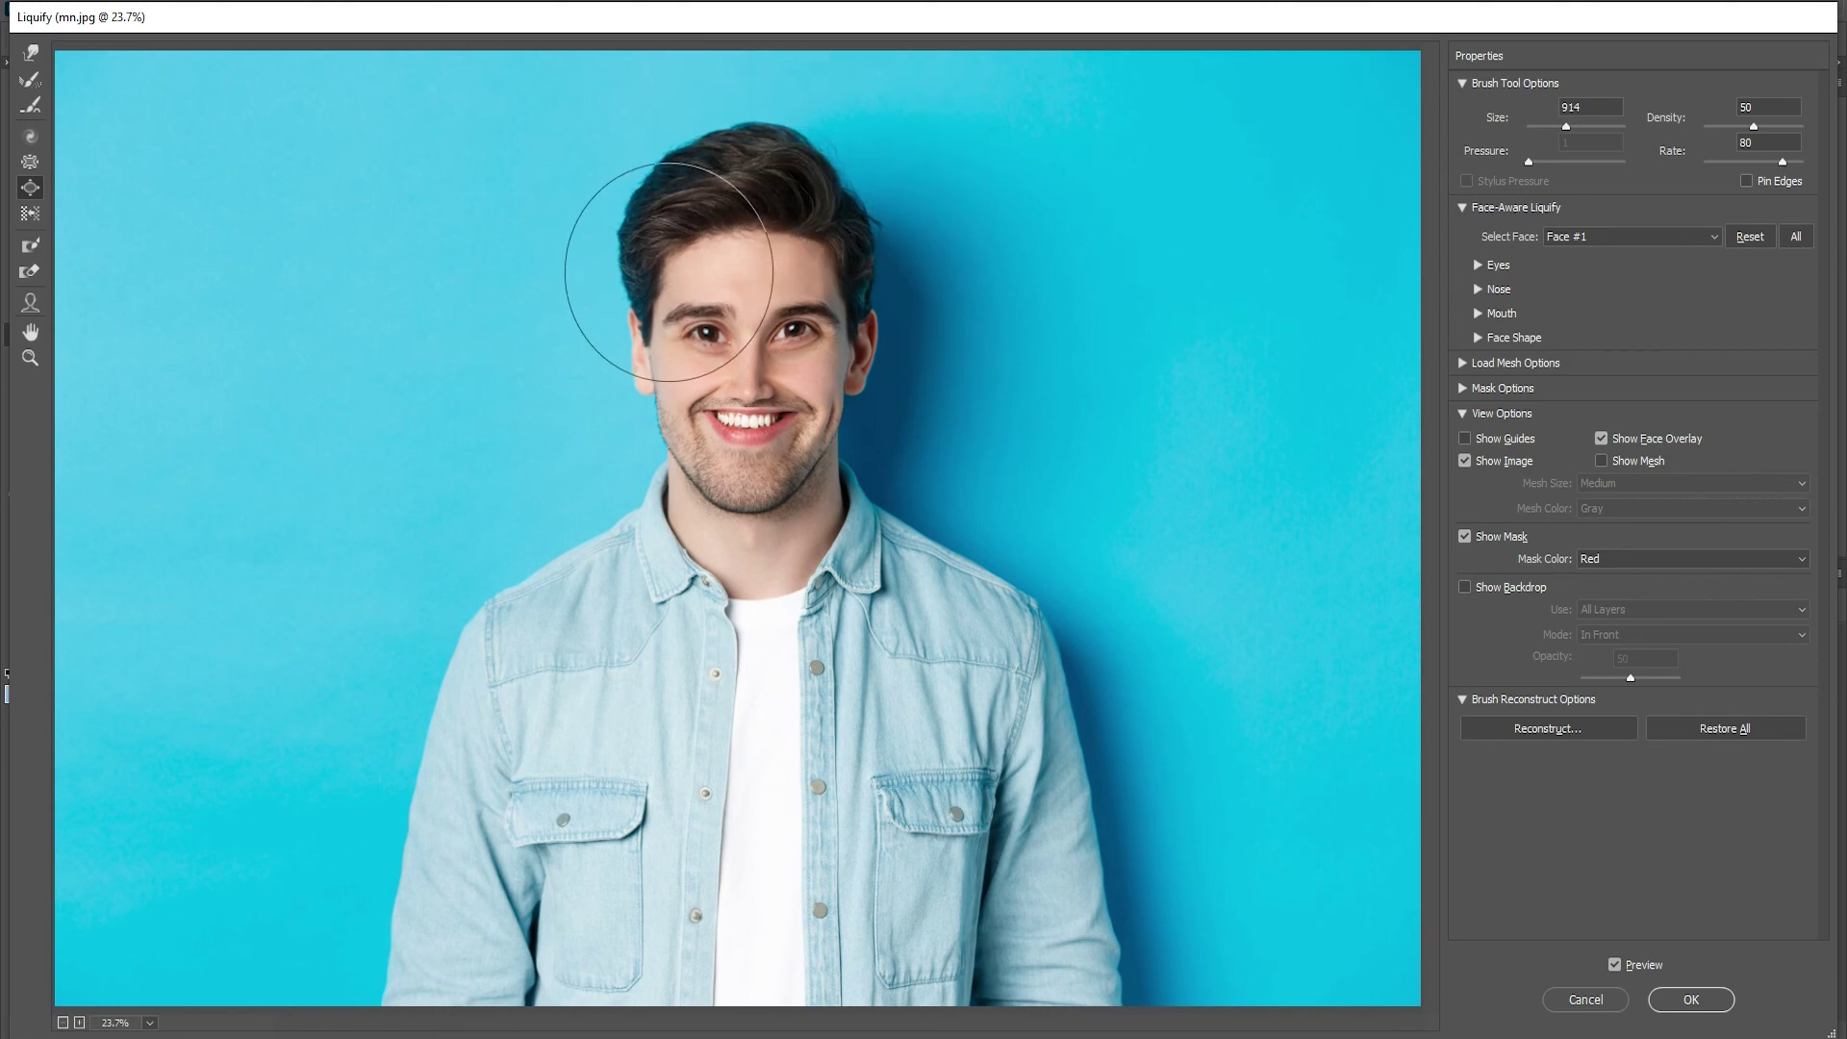
pyautogui.moveTo(838, 248); pyautogui.dragTo(837, 250)
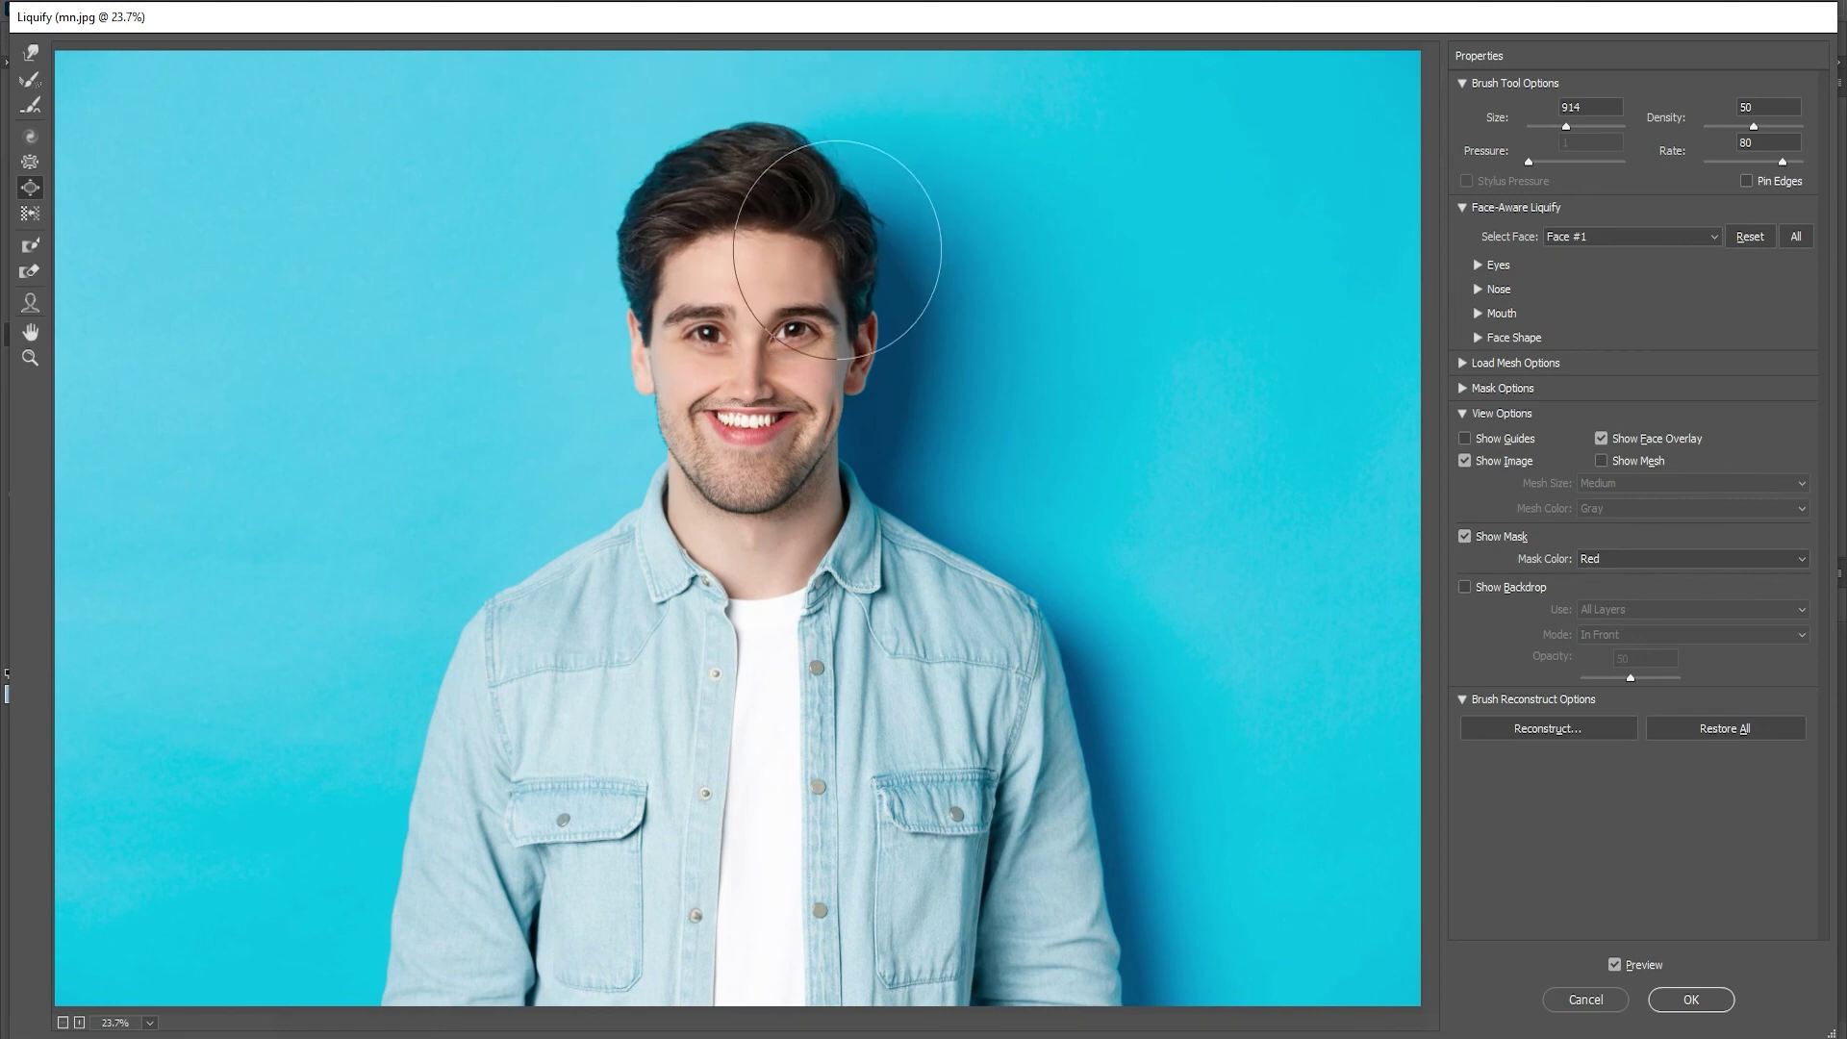
# Forward Warp the features, cheek, ear and mouth, then undo the last two warps
pyautogui.click(25, 220)
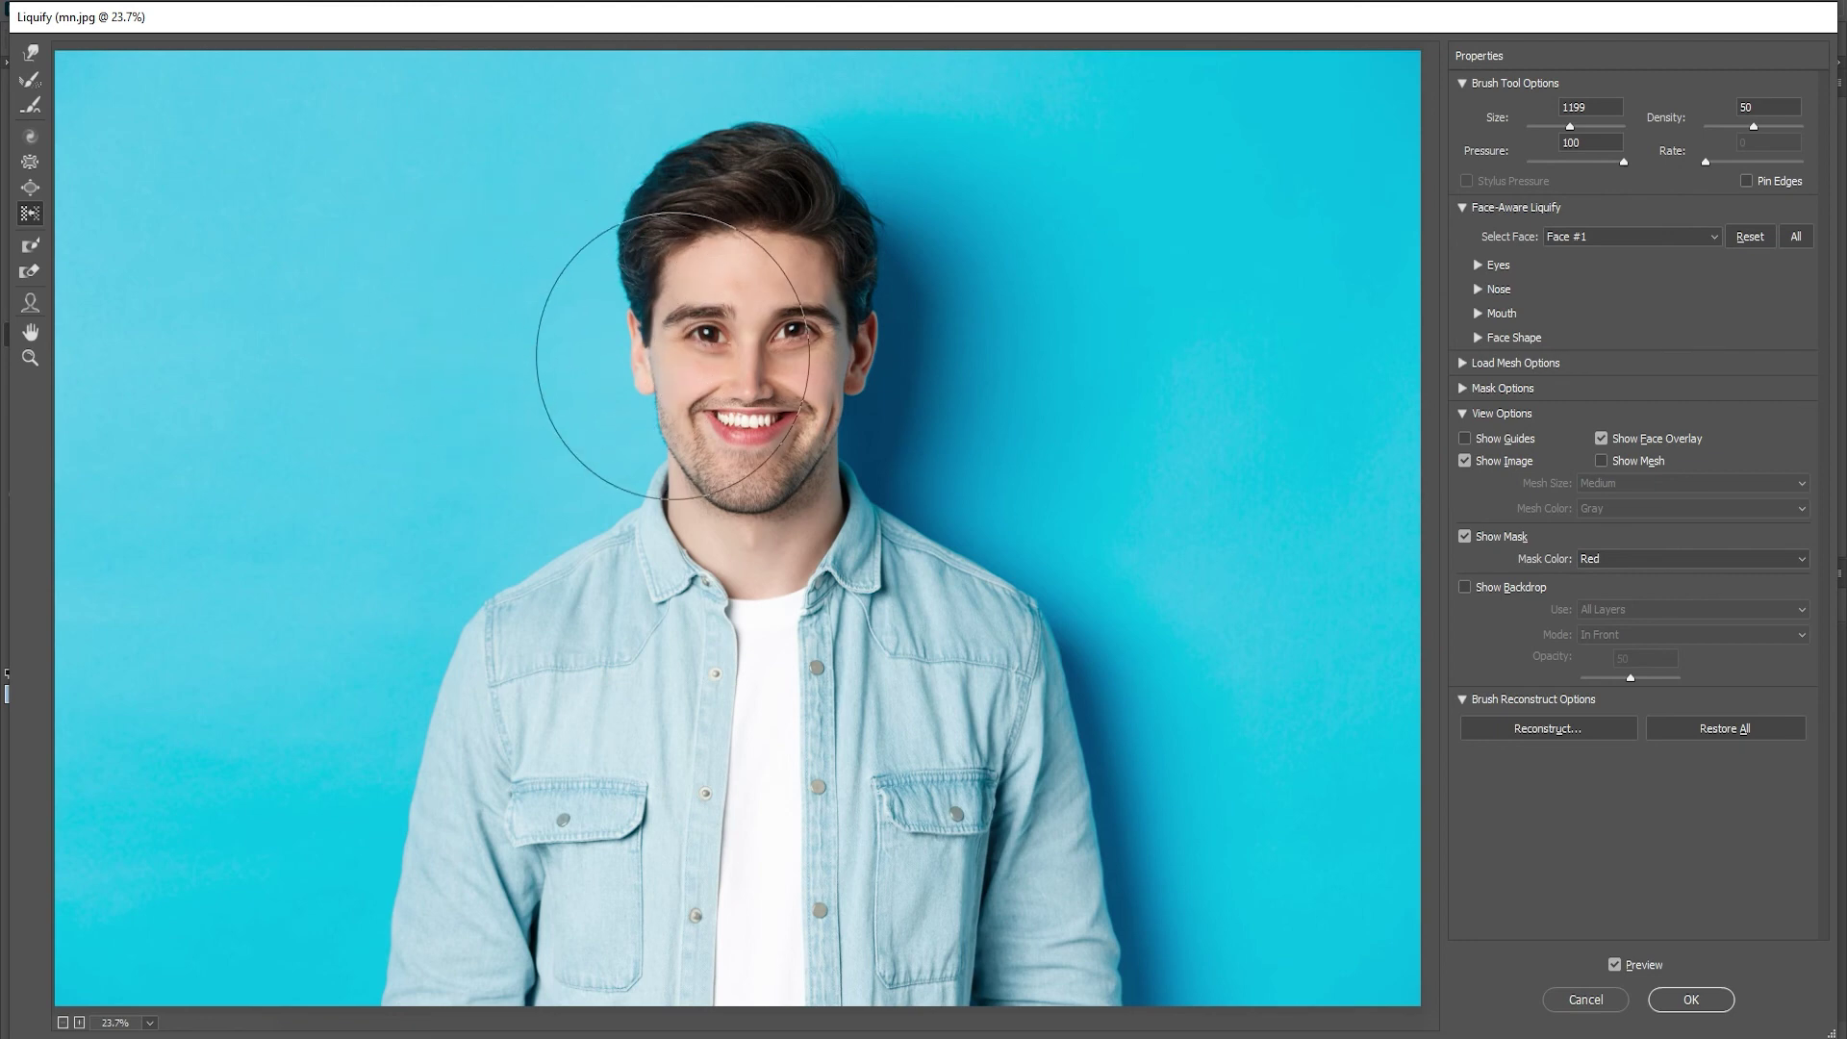
pyautogui.moveTo(672, 356); pyautogui.dragTo(629, 343)
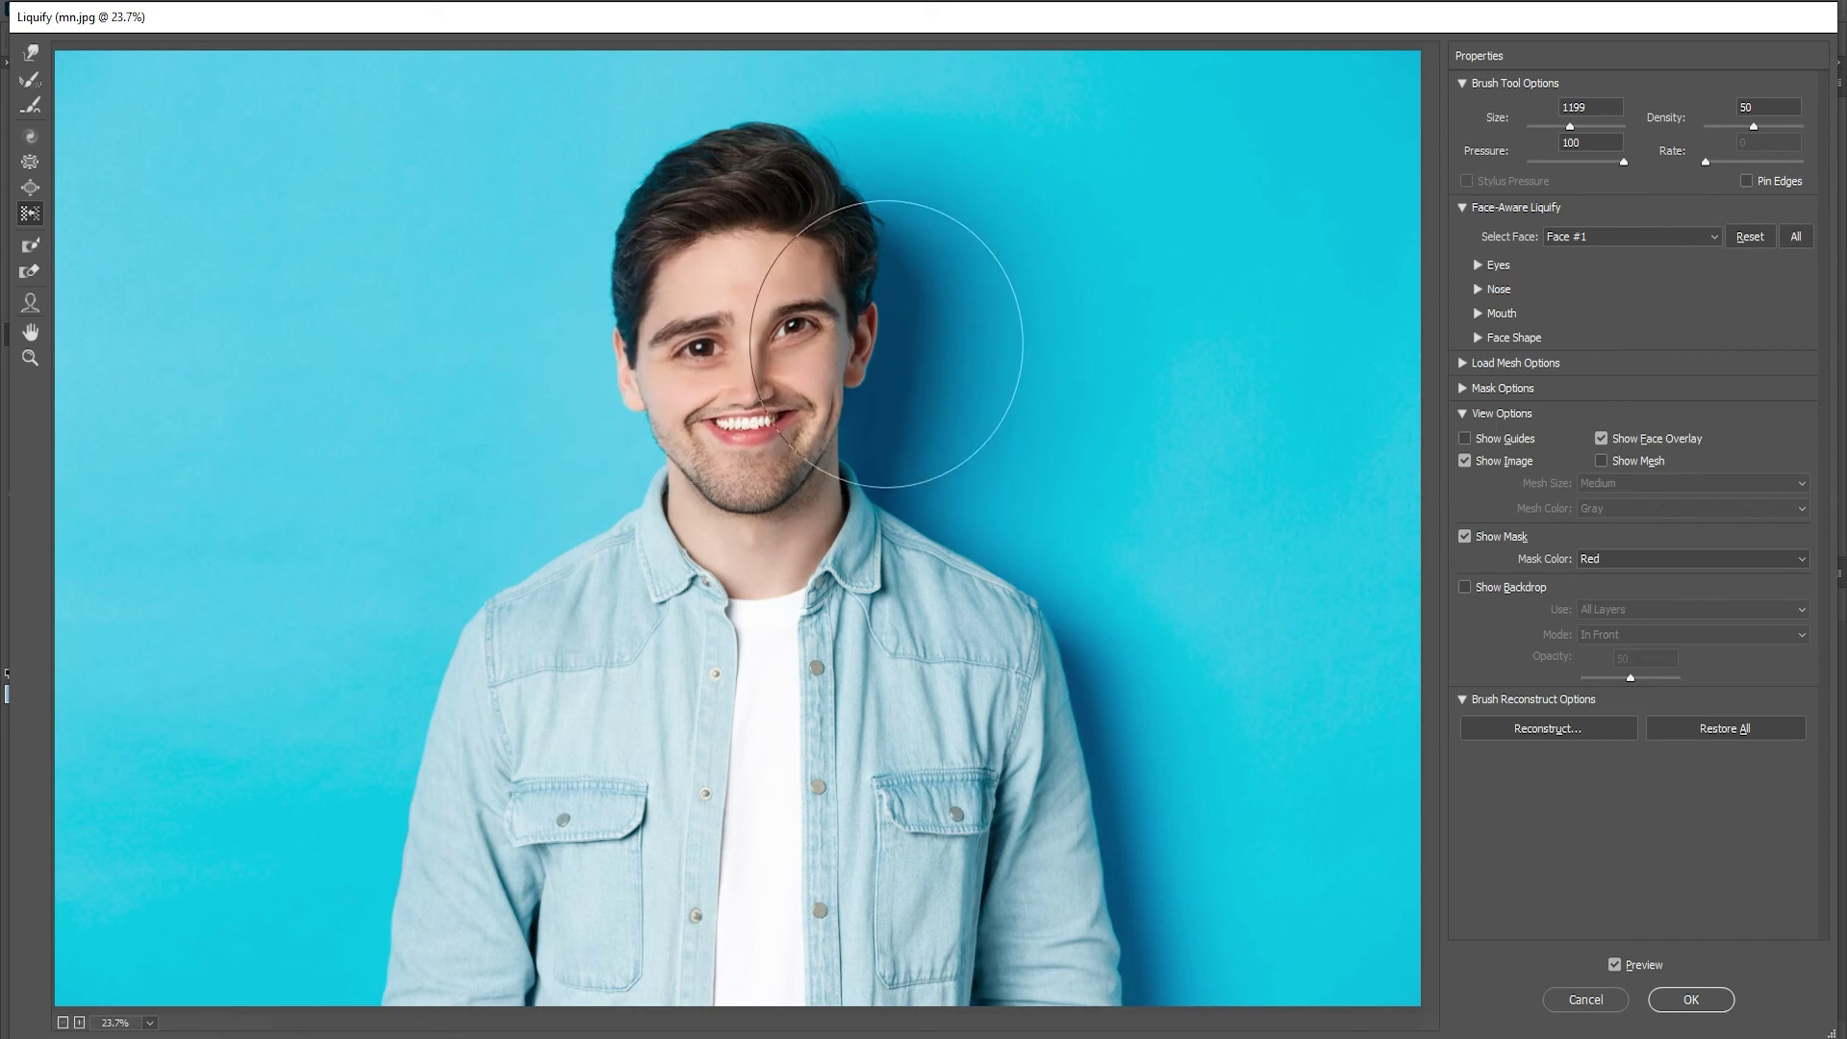
pyautogui.moveTo(886, 343); pyautogui.dragTo(898, 366)
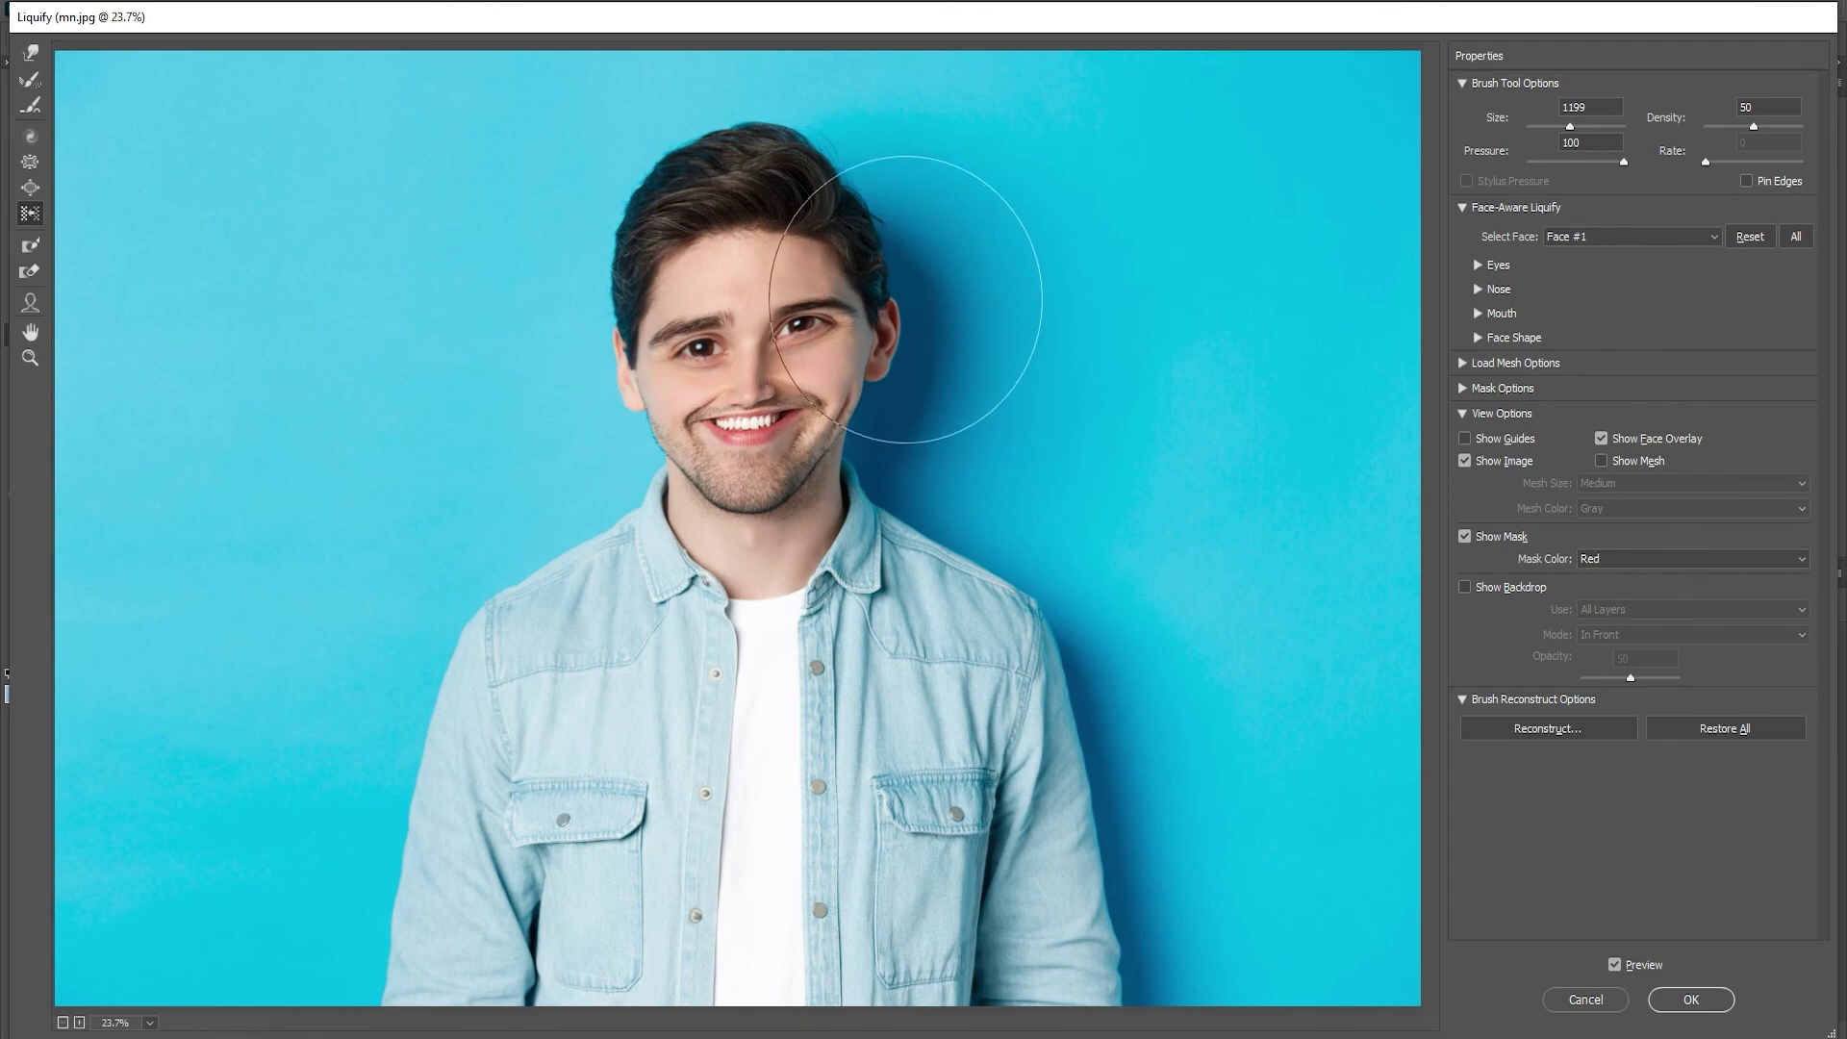
pyautogui.moveTo(924, 289); pyautogui.dragTo(931, 285)
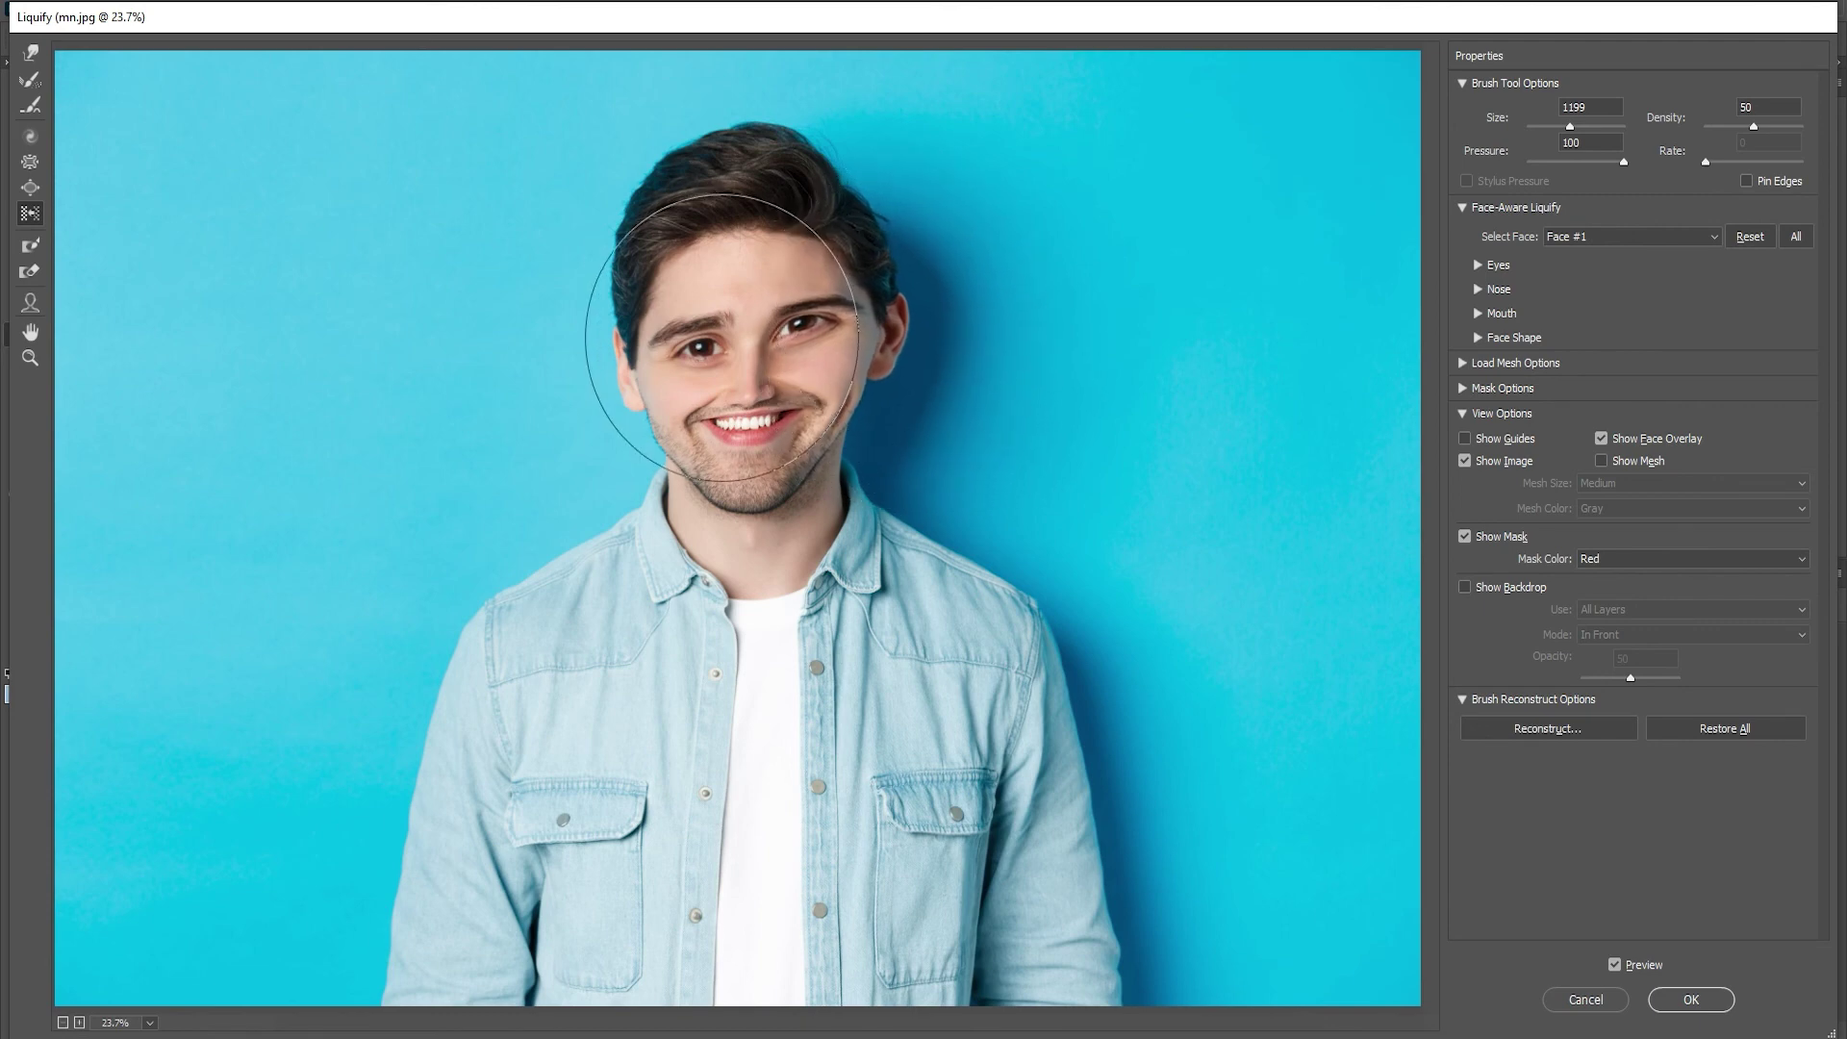
pyautogui.moveTo(789, 332); pyautogui.dragTo(703, 303)
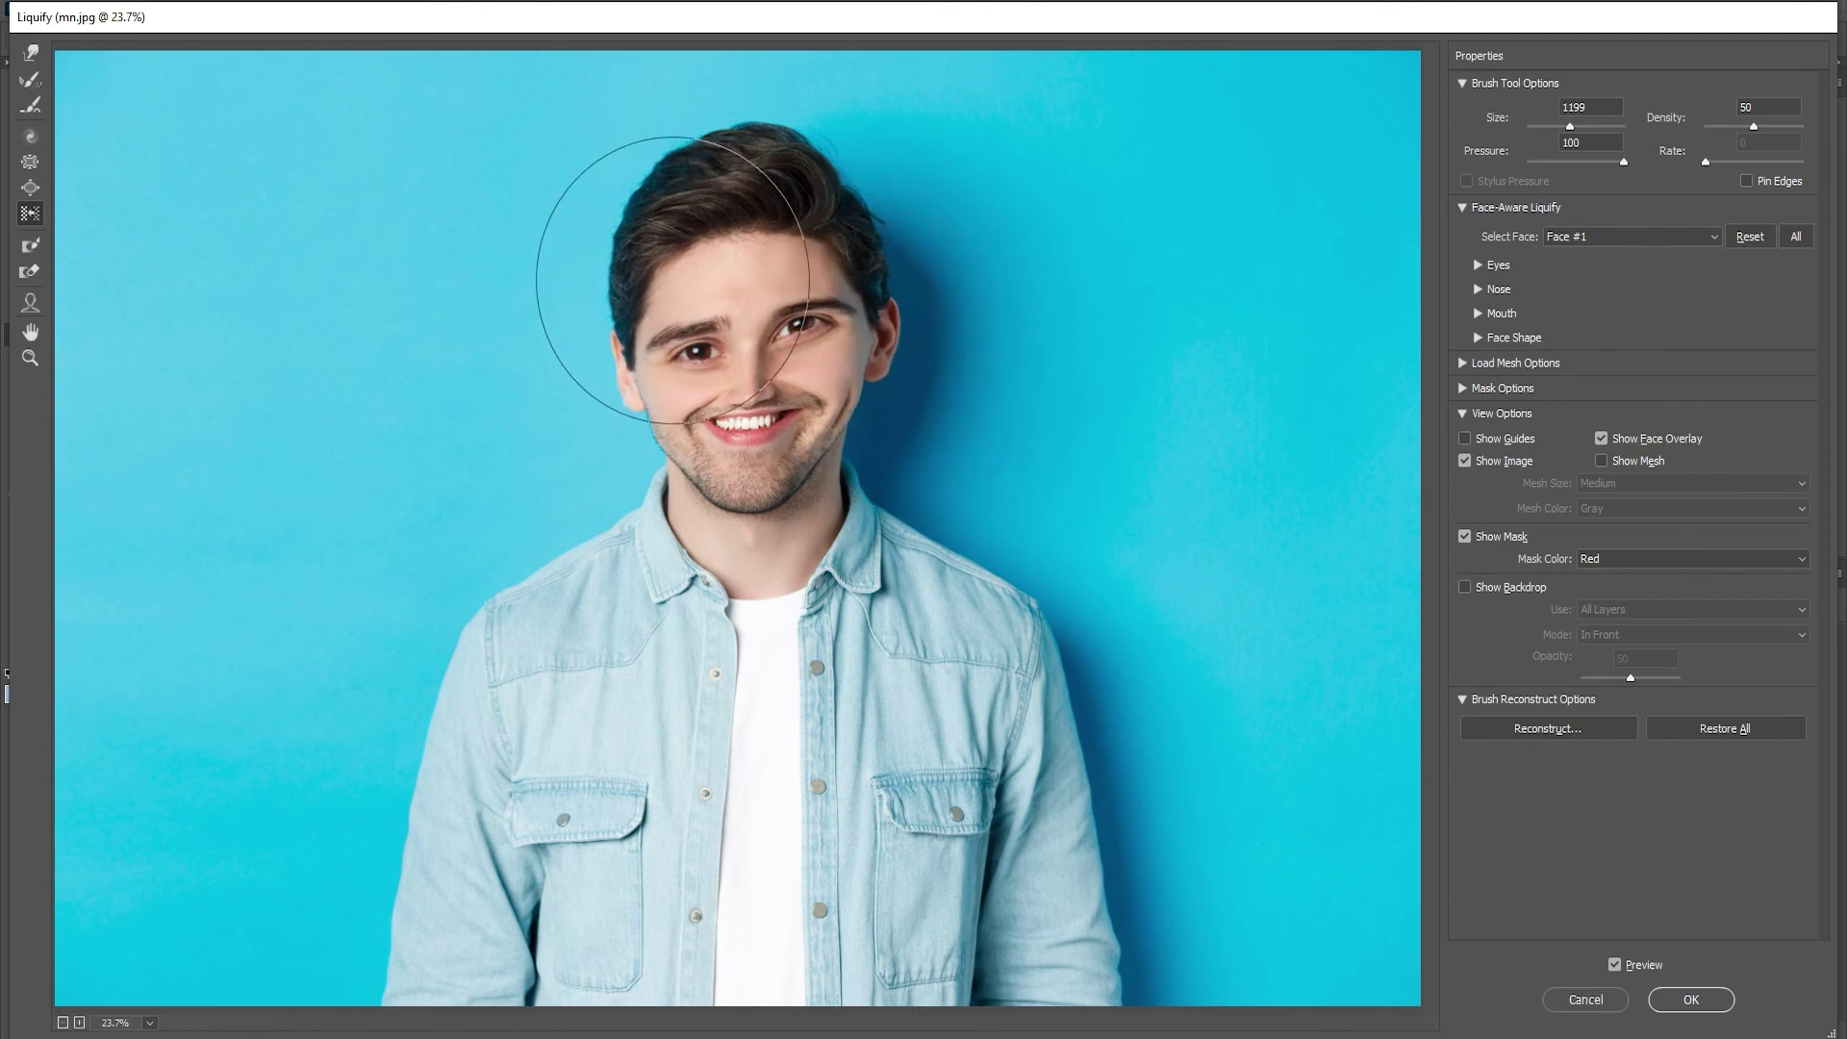
pyautogui.hotkey('ctrl', 'alt', 'z')
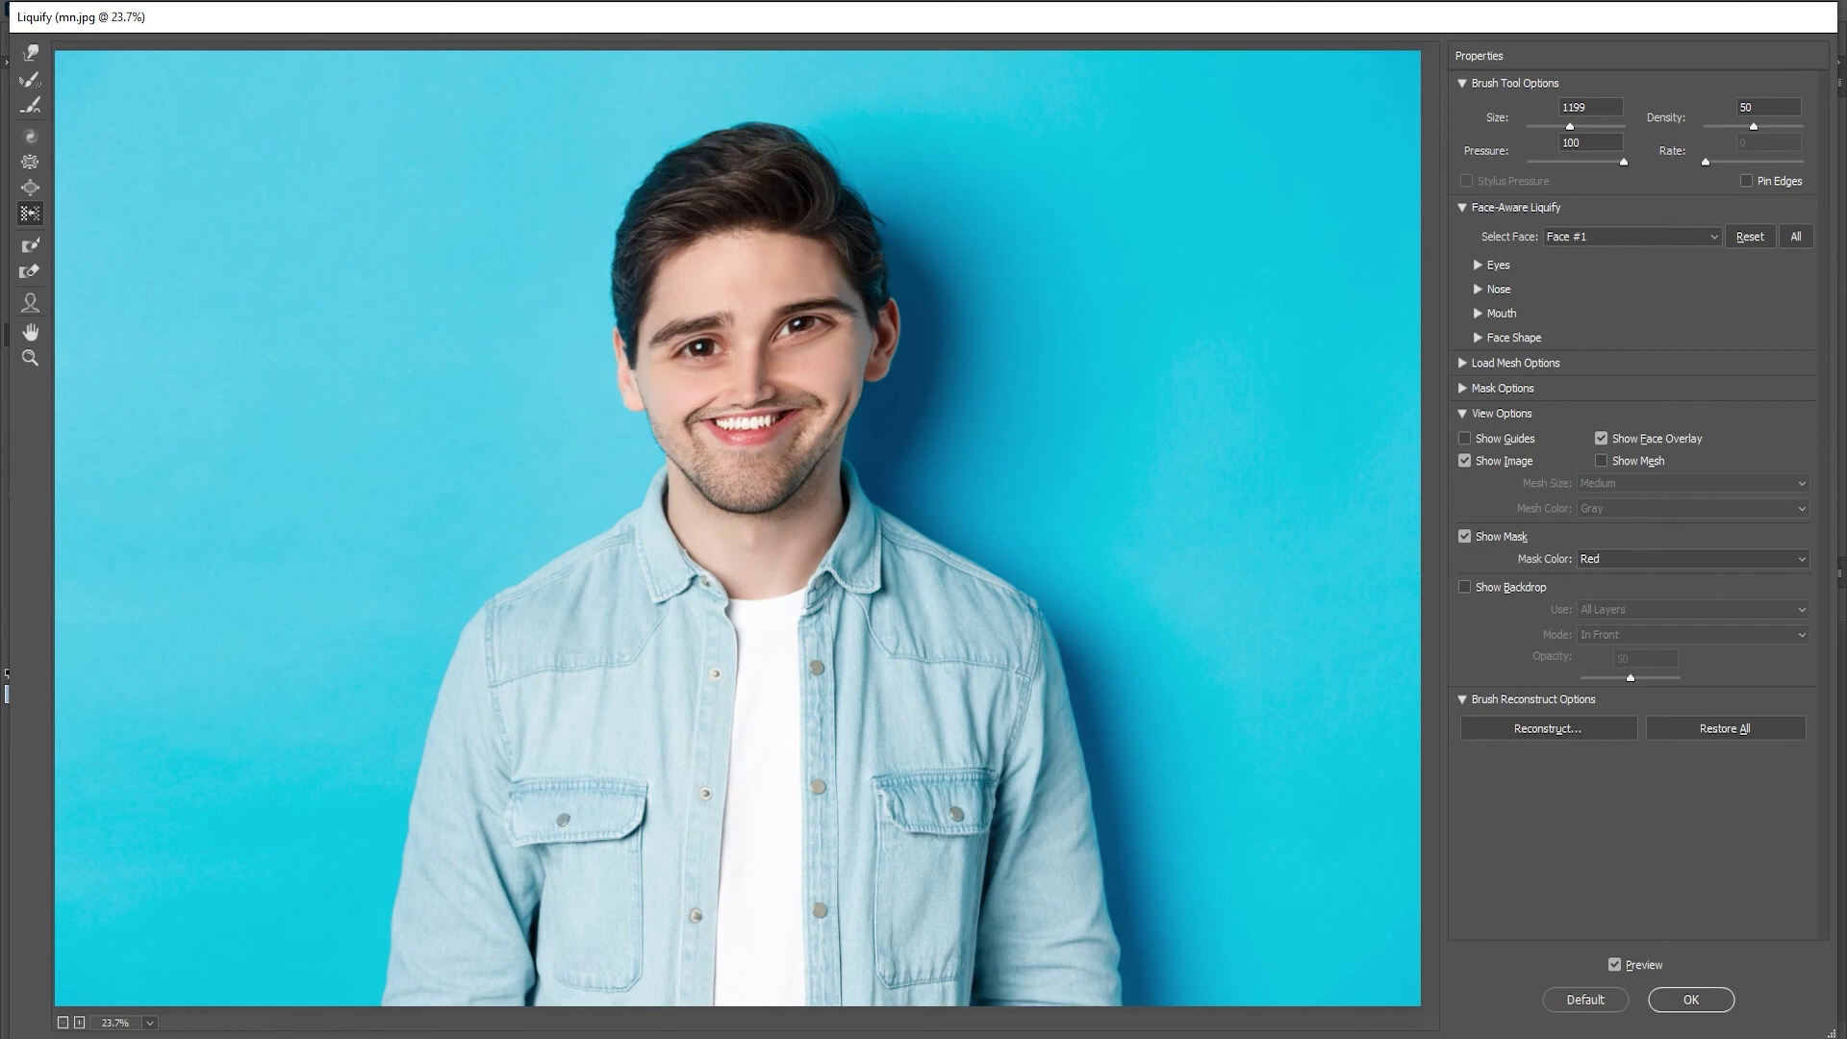
pyautogui.hotkey('ctrl', 'alt', 'z')
pyautogui.hotkey('ctrl', 'alt', 'z')
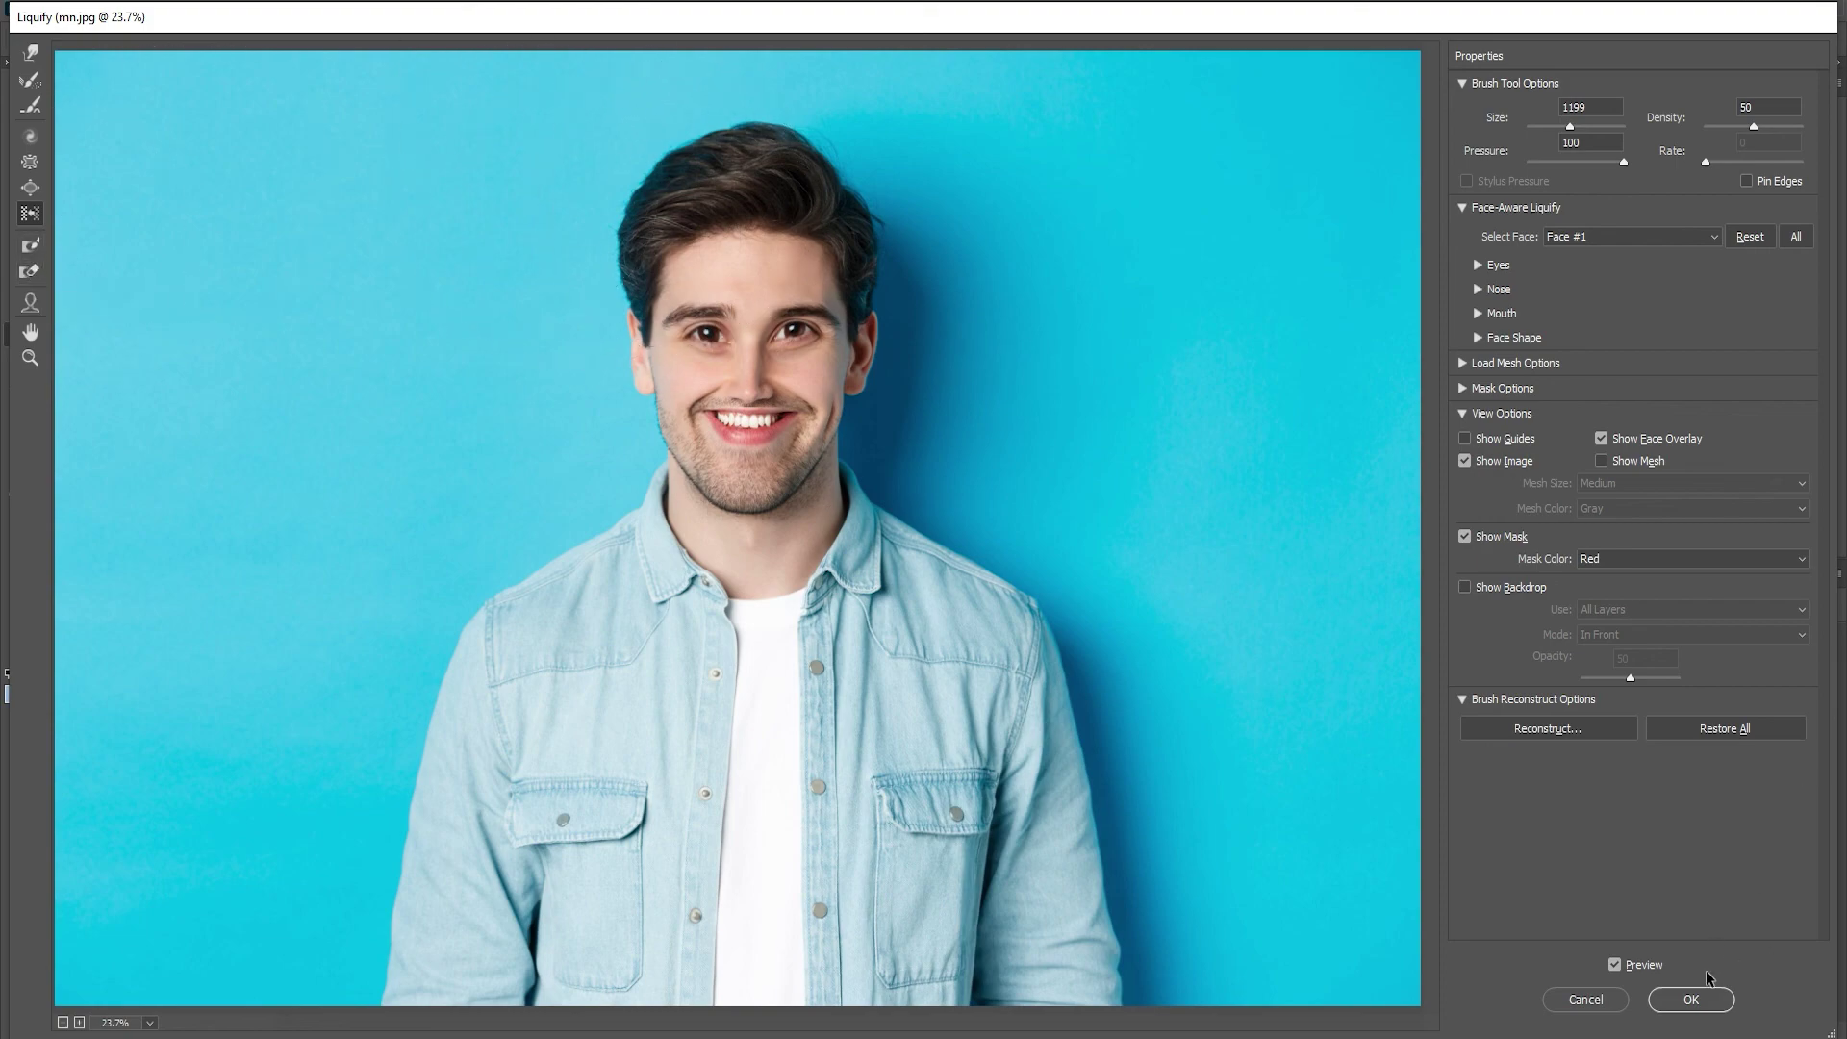
# Apply the portrait's Liquify and toggle the smart filter off and on to compare
pyautogui.click(1692, 1001)
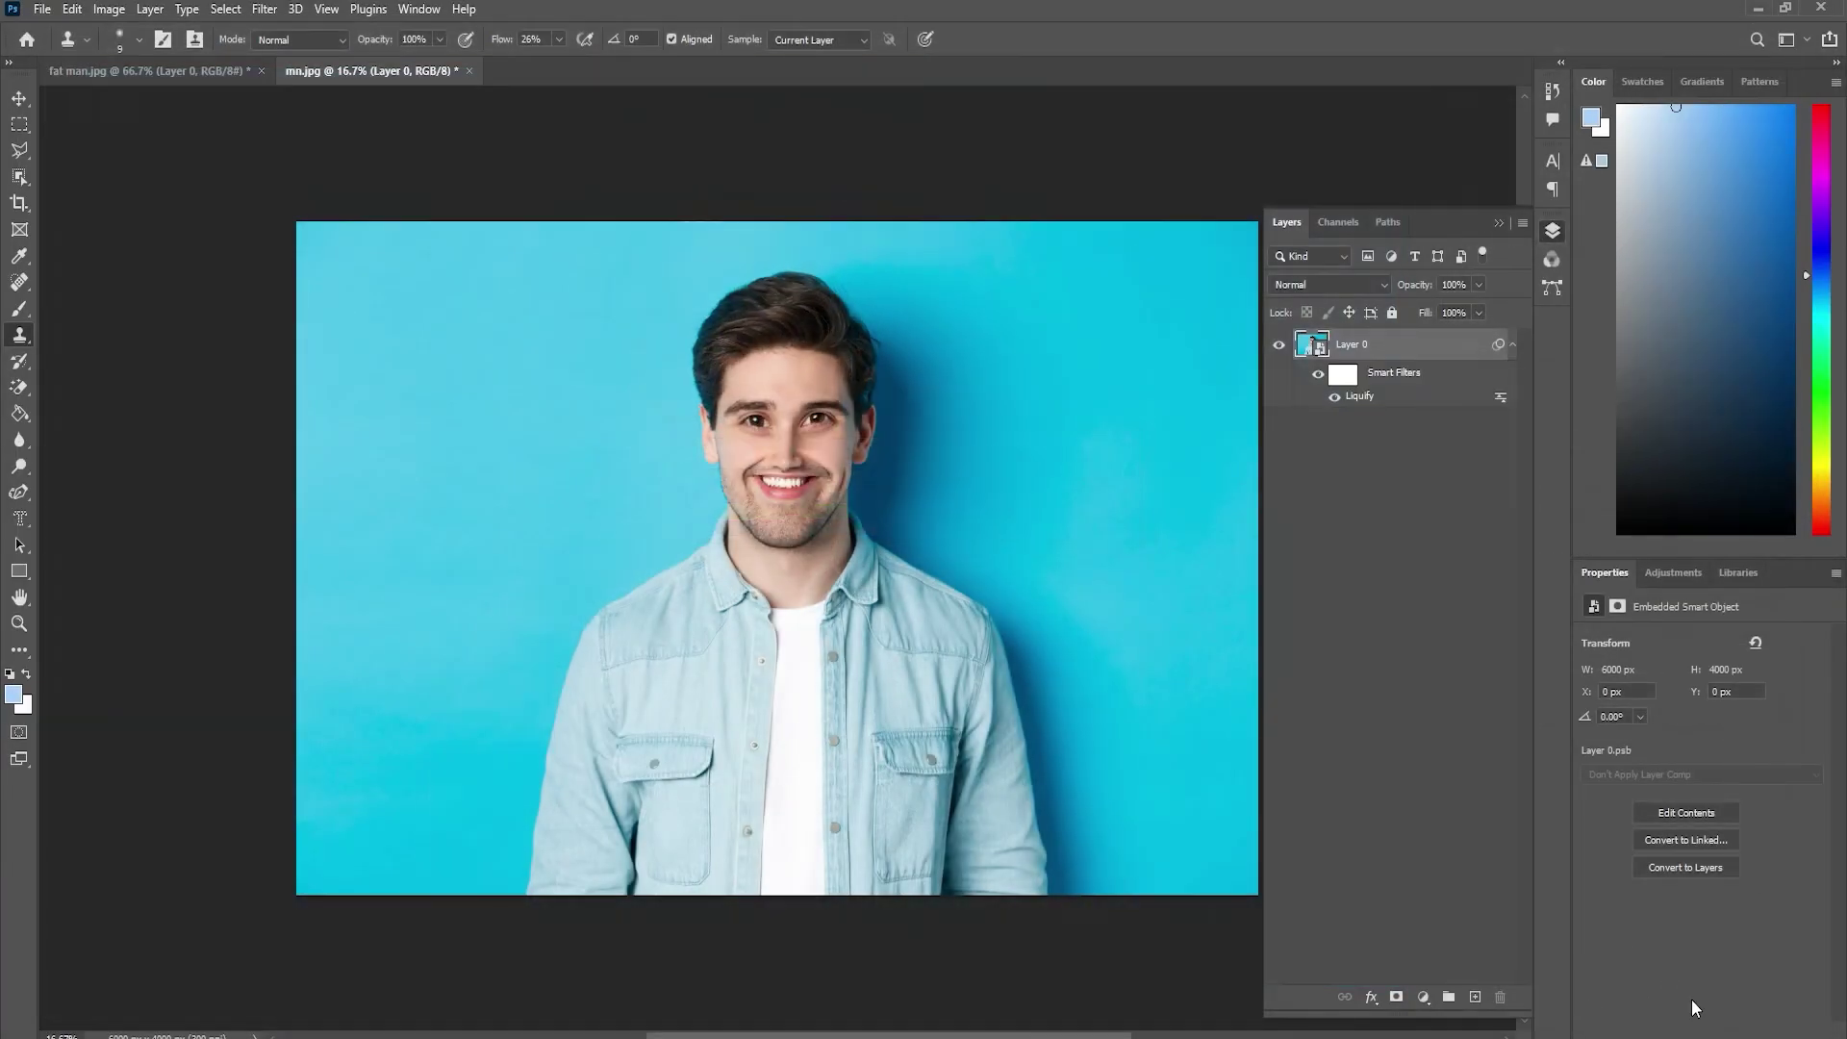
pyautogui.click(1316, 378)
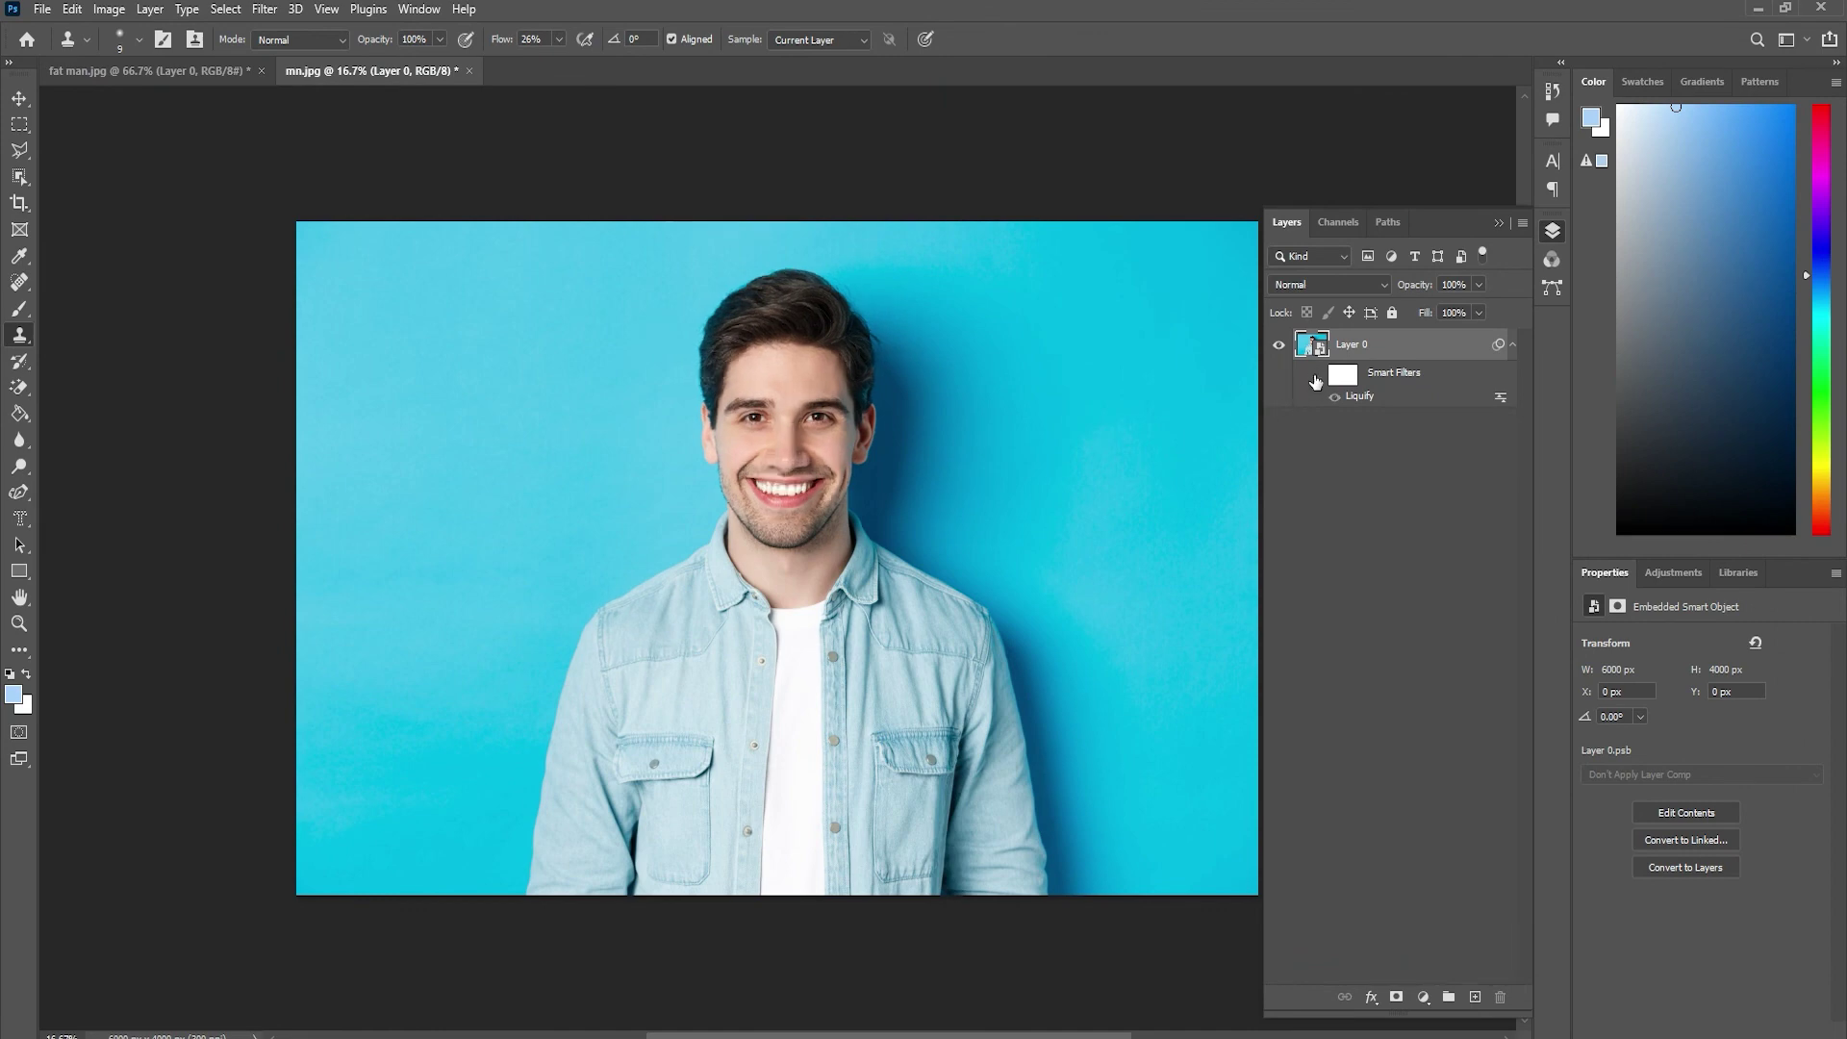
pyautogui.click(1316, 378)
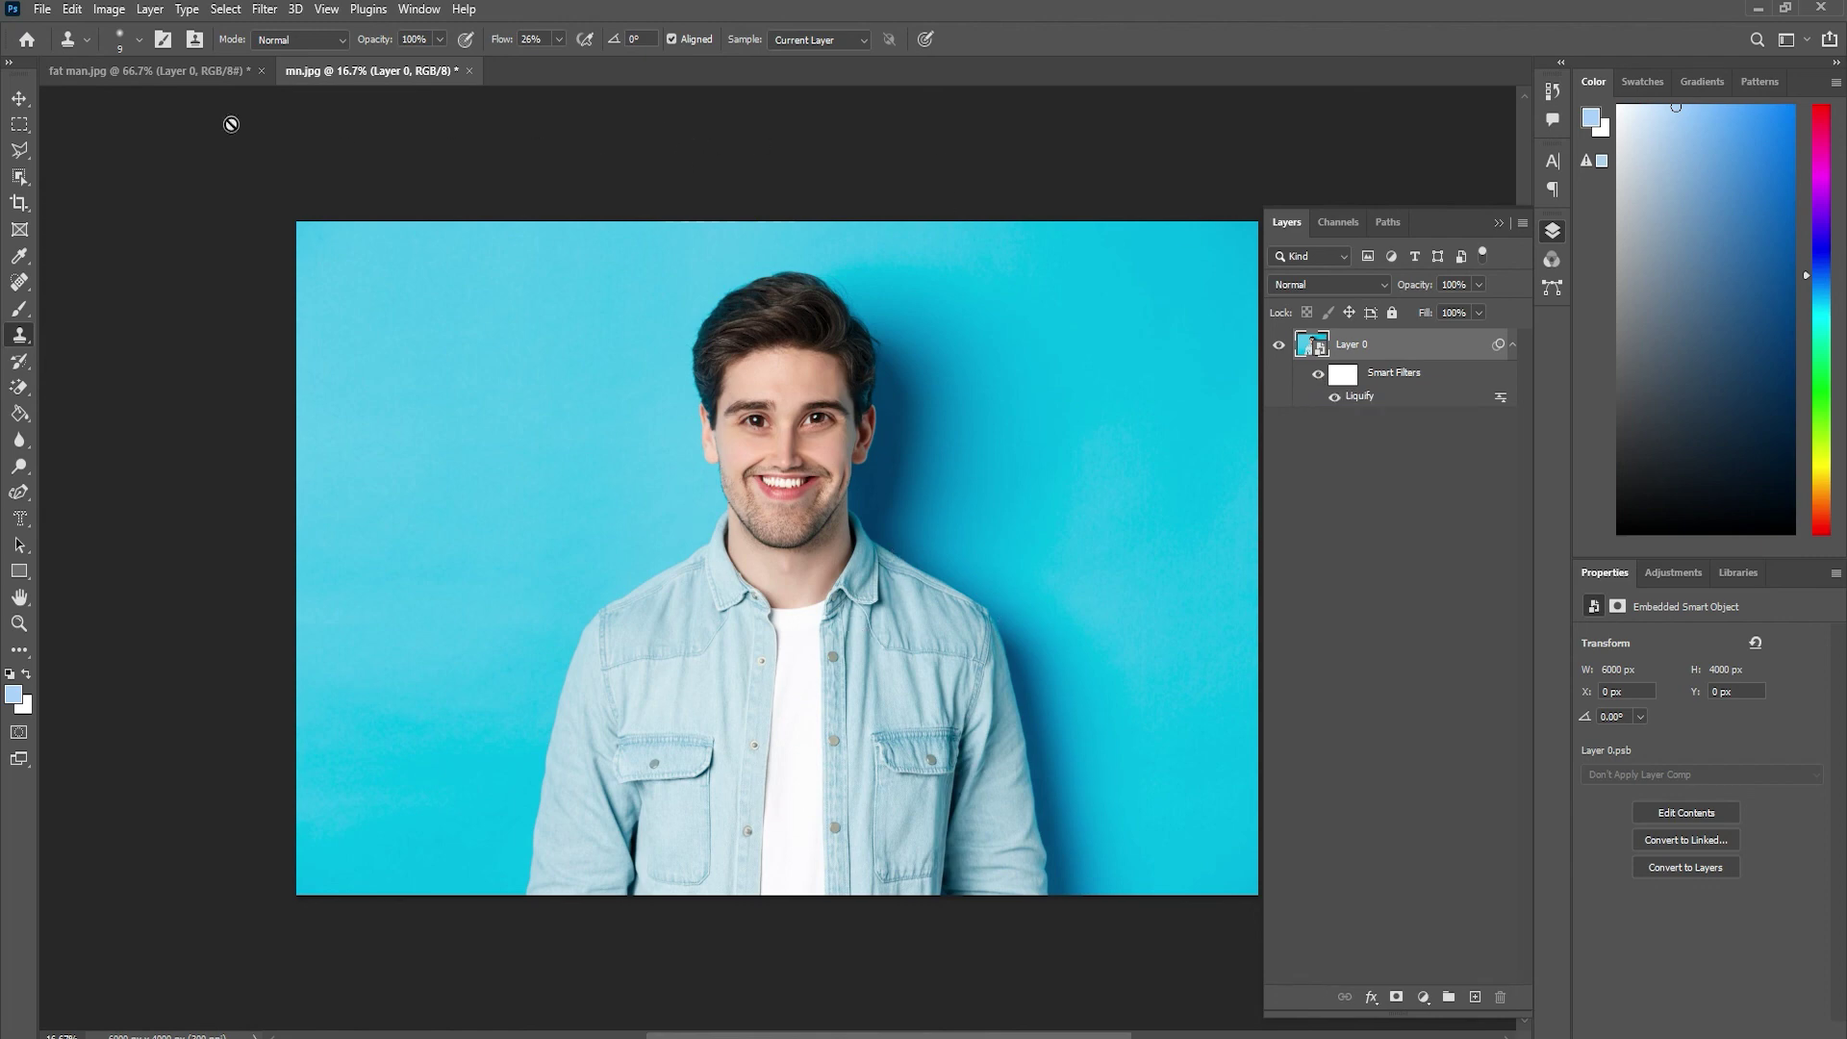
# Switch to fat man.jpg and zoom in on the slimmed belly
pyautogui.click(205, 77)
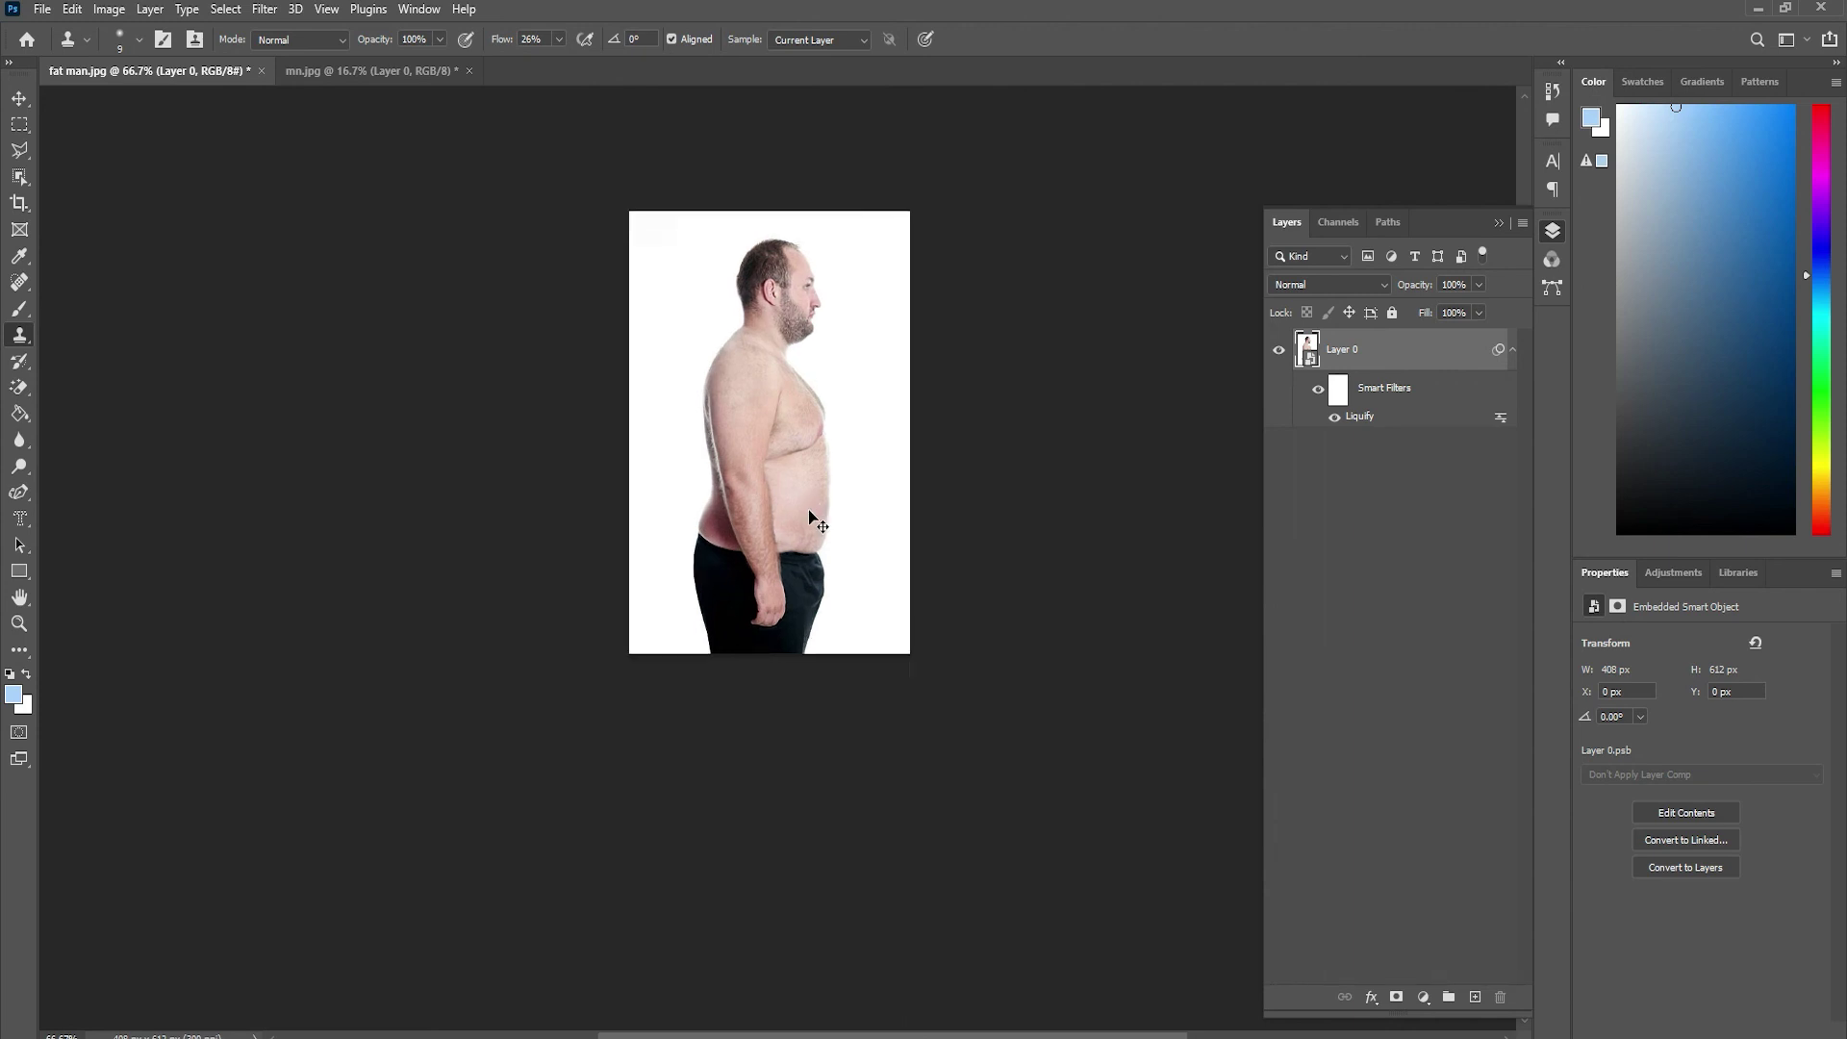
pyautogui.scroll(4, 809, 511)
pyautogui.scroll(3, 789, 670)
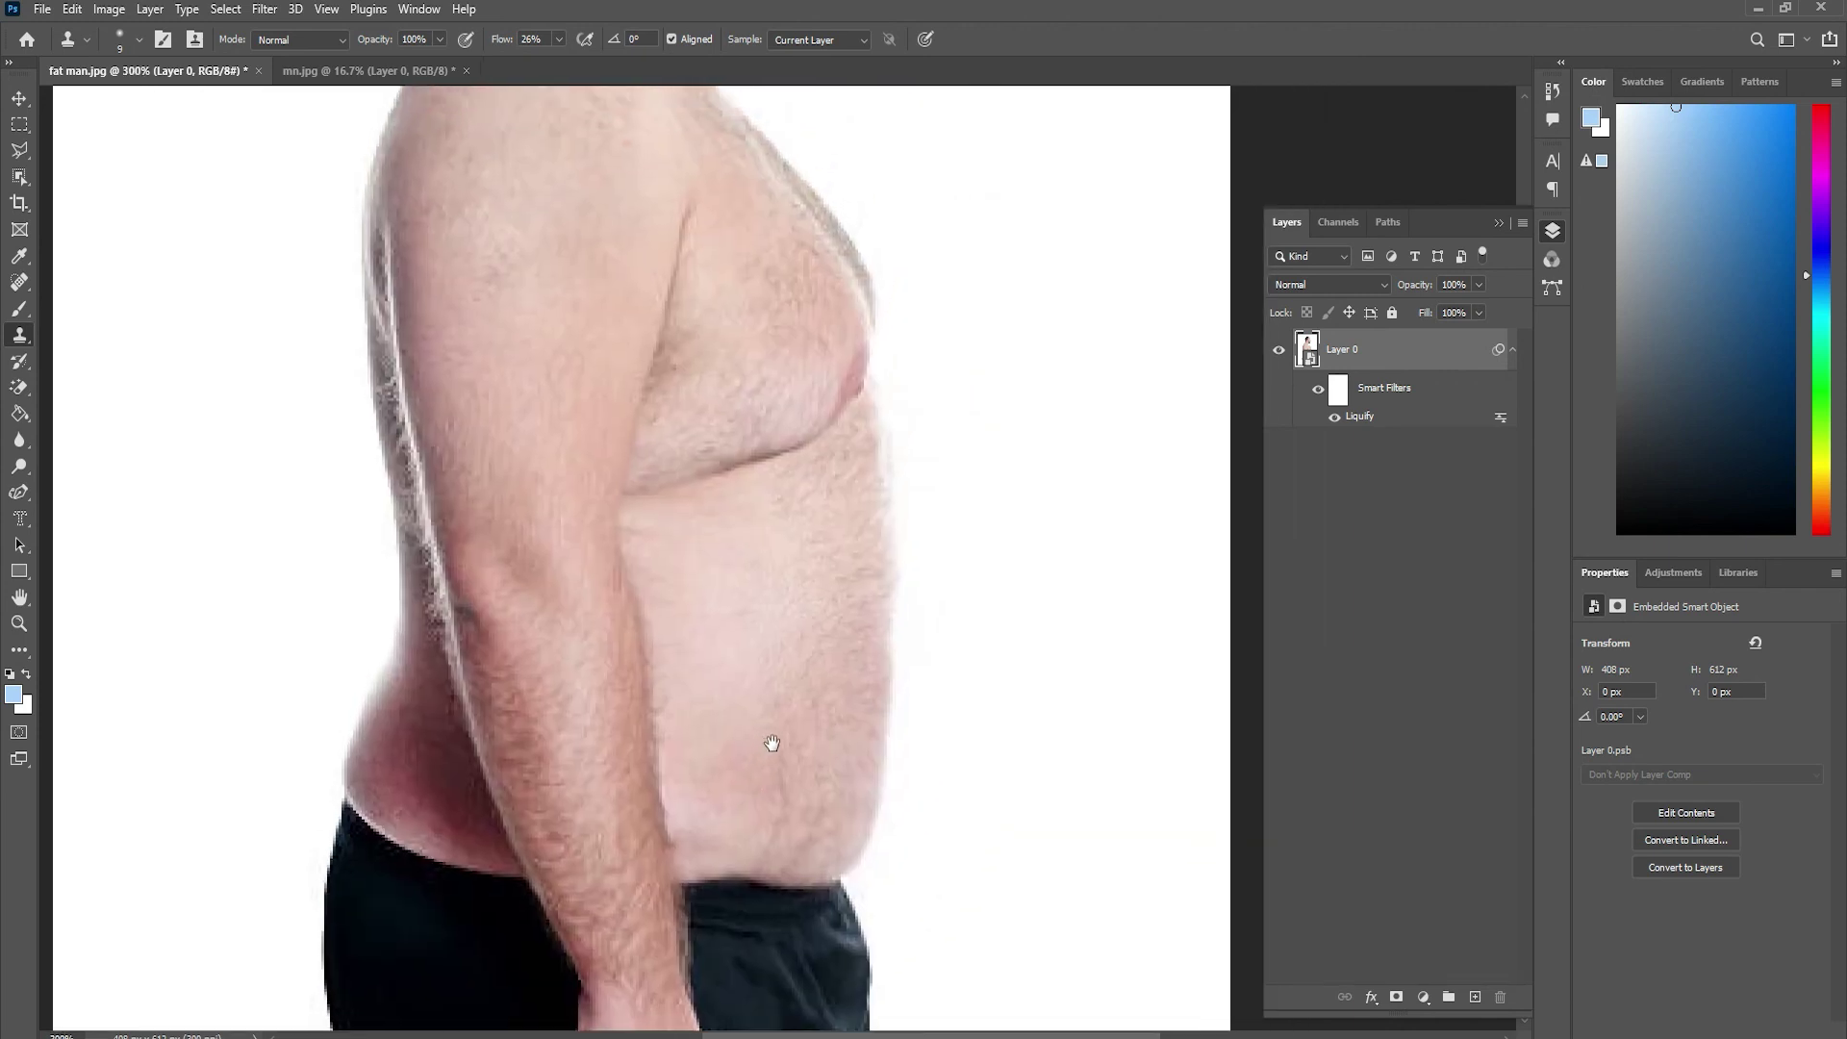
pyautogui.scroll(2, 770, 741)
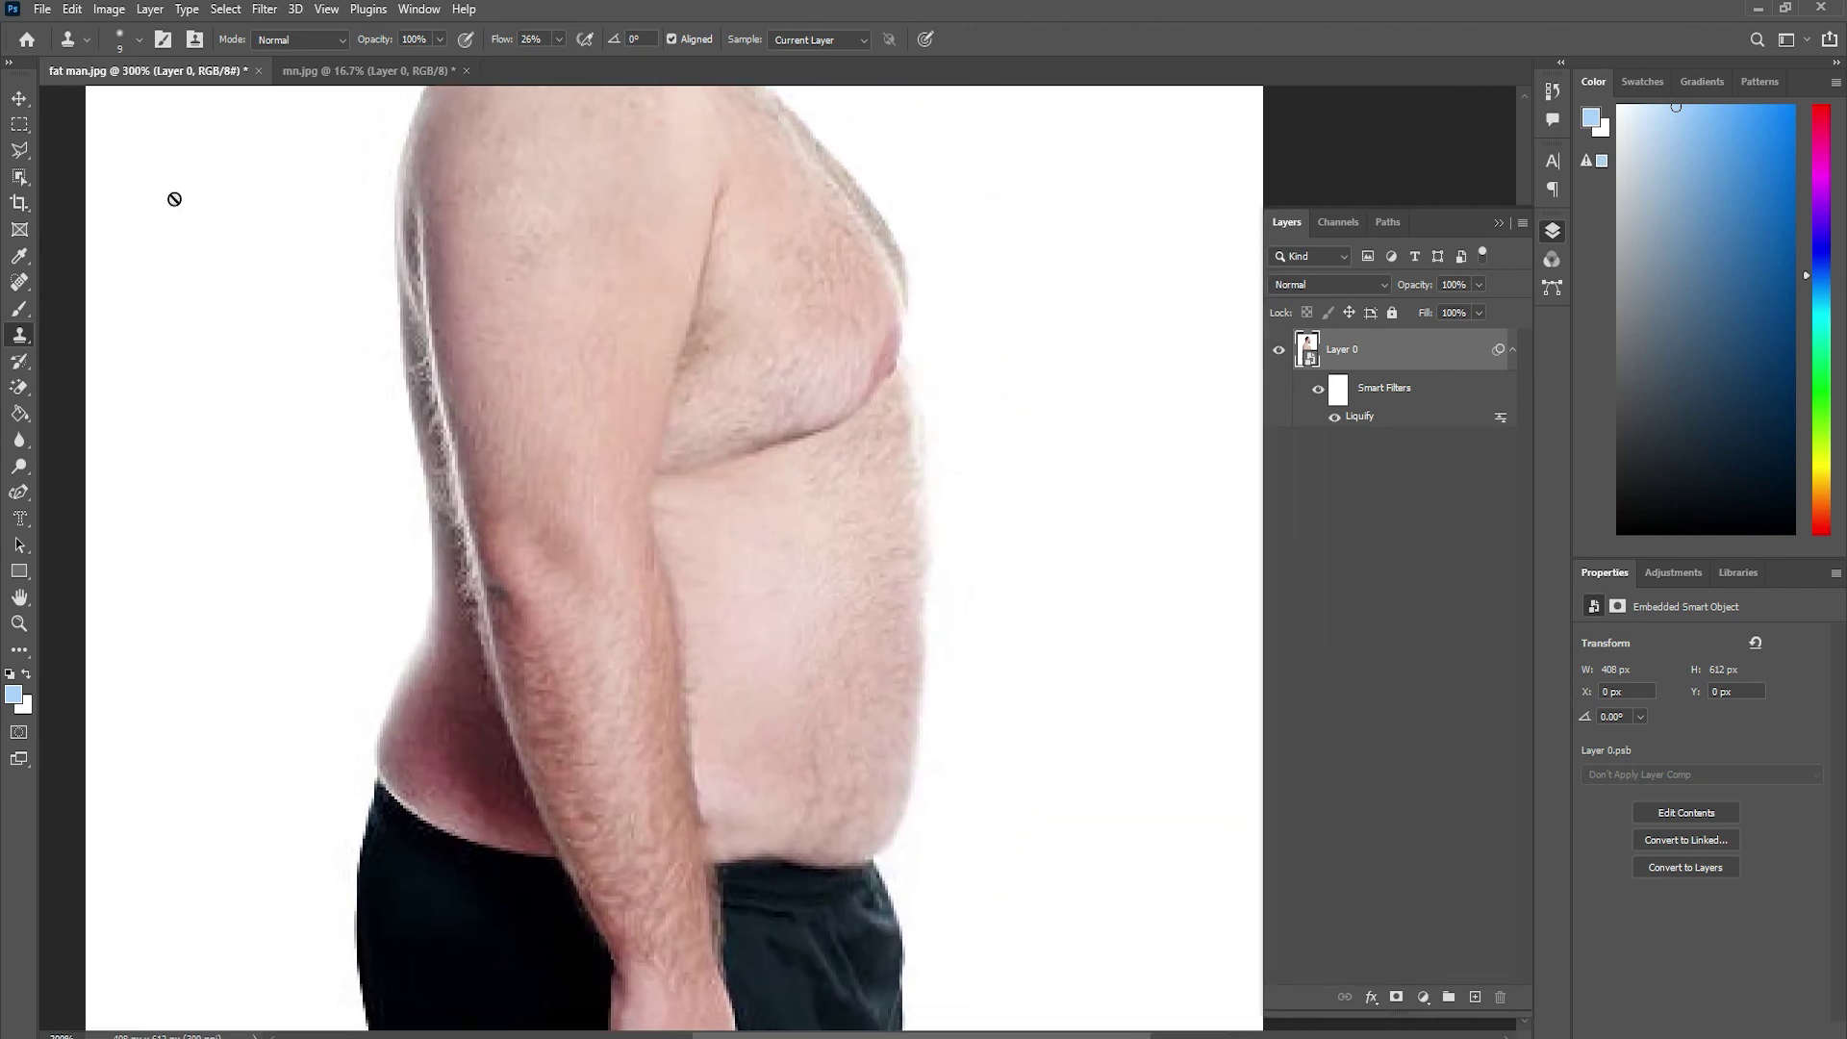
# Reopen Liquify on fat man.jpg, pick a size 59 Reconstruct brush, and zoom to 200%
pyautogui.doubleClick(1379, 414)
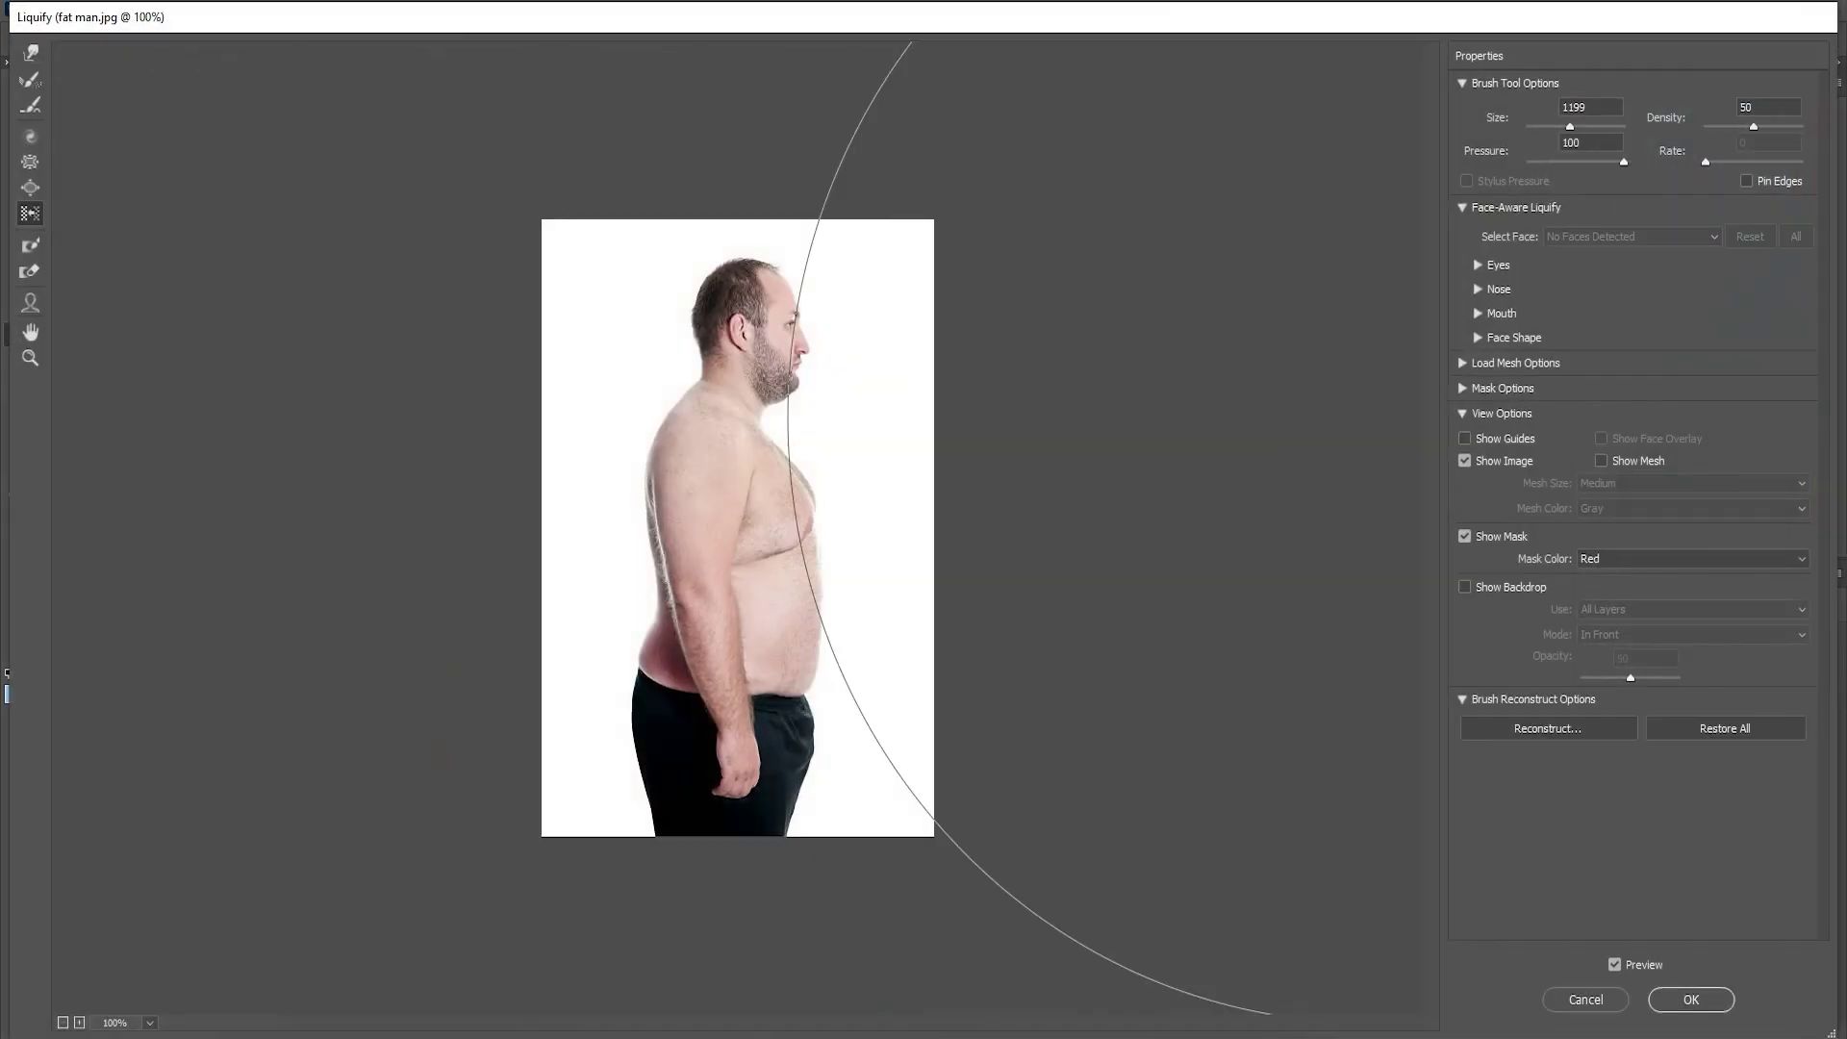
pyautogui.moveTo(342, 529); pyautogui.dragTo(115, 529)
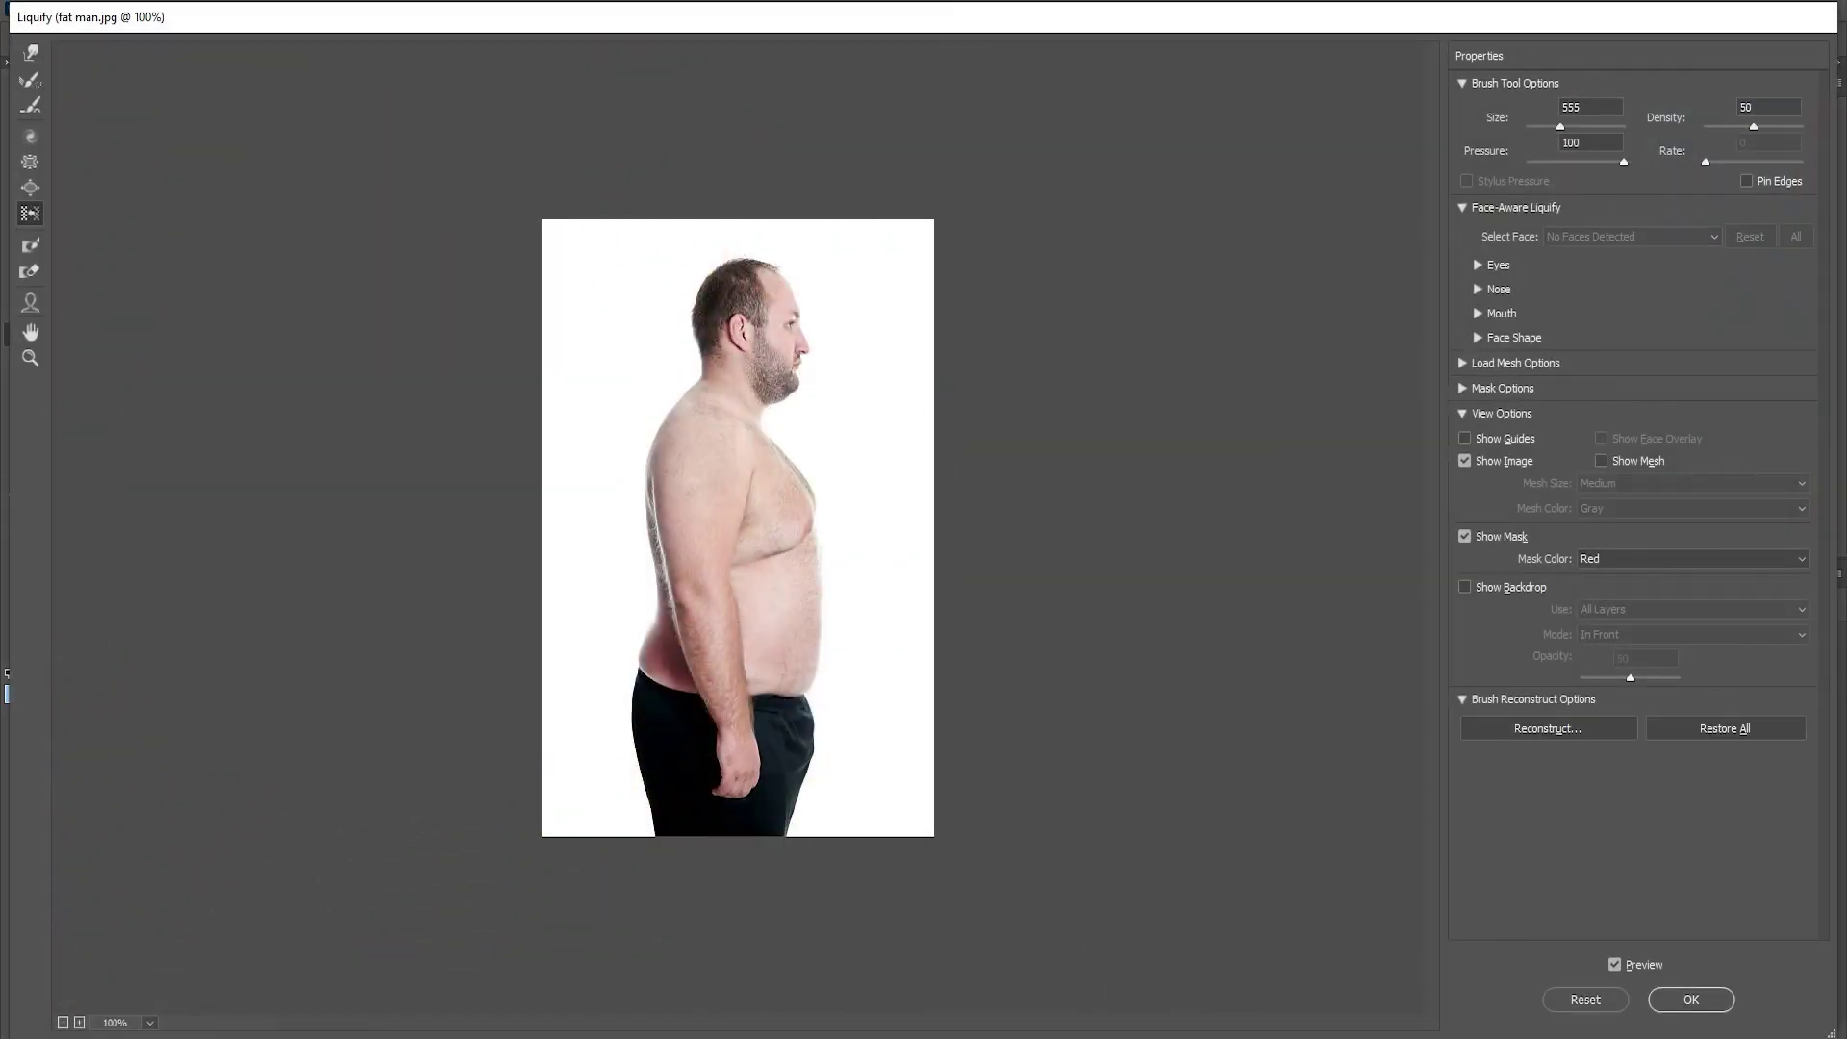
pyautogui.moveTo(420, 452); pyautogui.dragTo(423, 451)
pyautogui.moveTo(1107, 441); pyautogui.dragTo(962, 440)
pyautogui.click(30, 82)
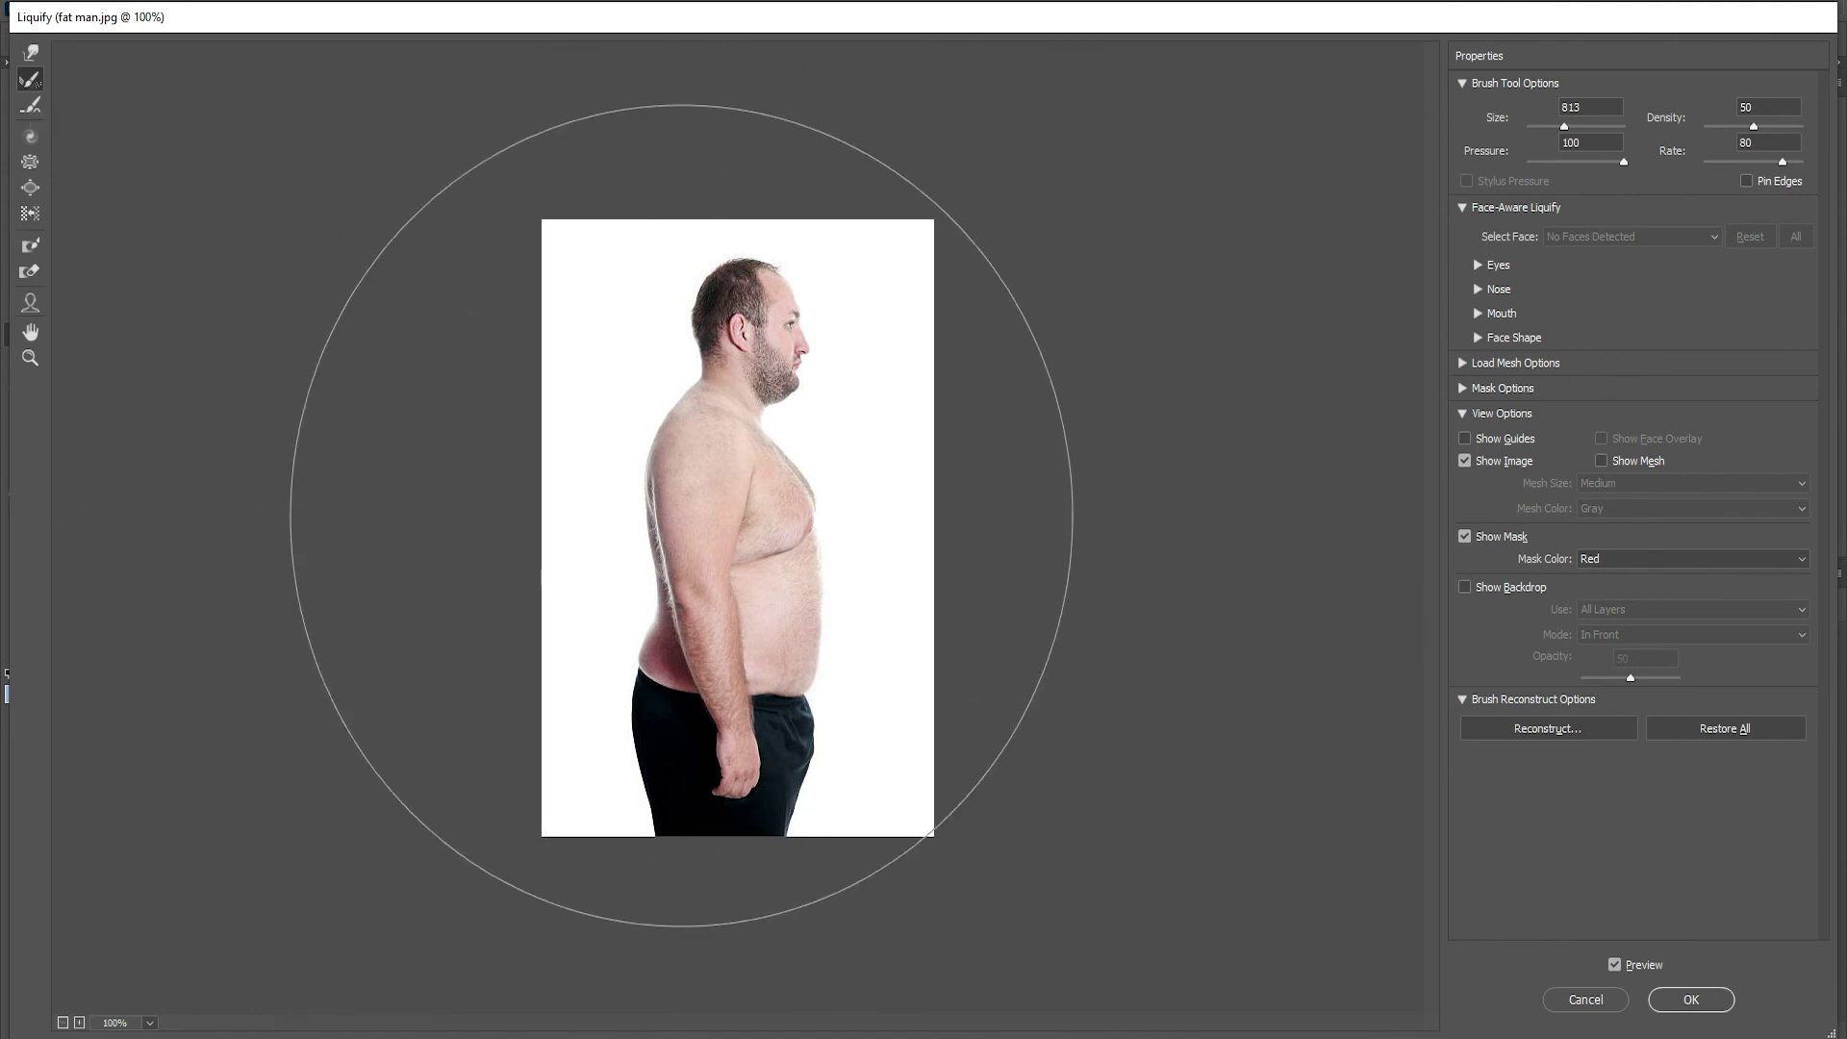
pyautogui.moveTo(841, 527); pyautogui.dragTo(802, 477)
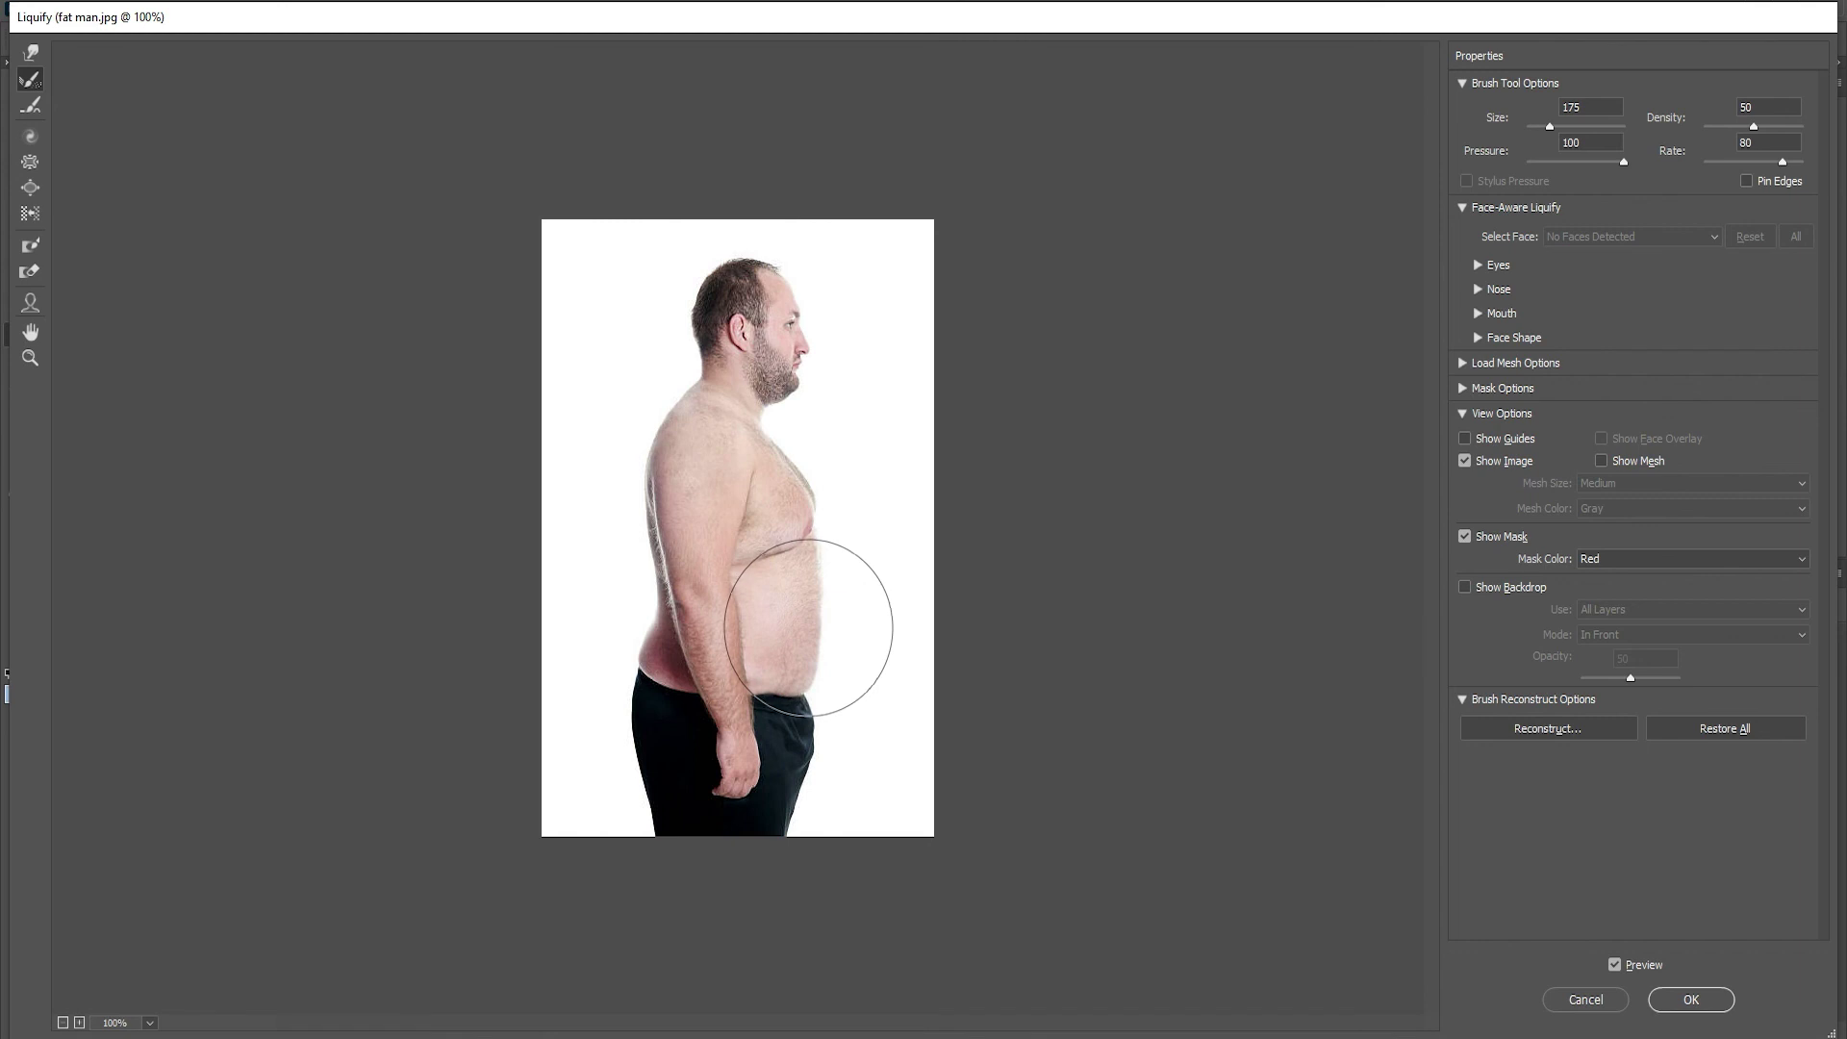
pyautogui.moveTo(854, 545); pyautogui.dragTo(798, 544)
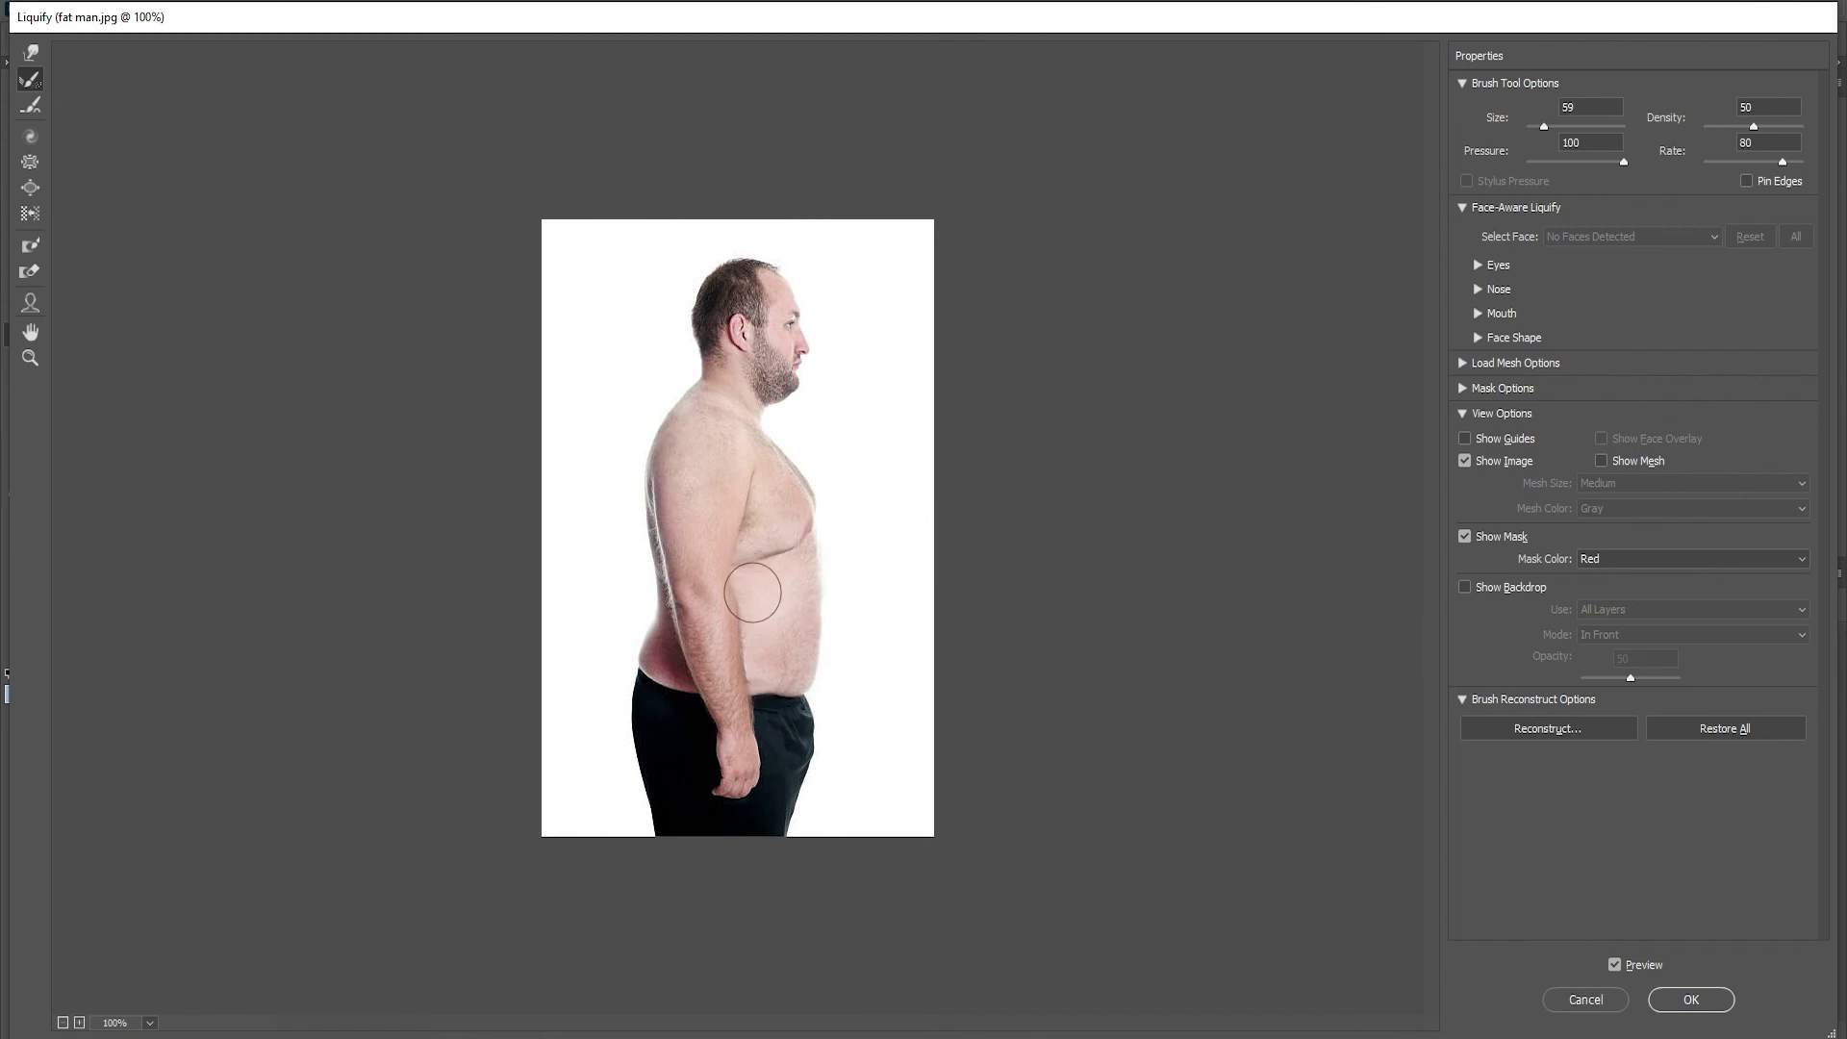
pyautogui.hotkey('ctrl', '+')
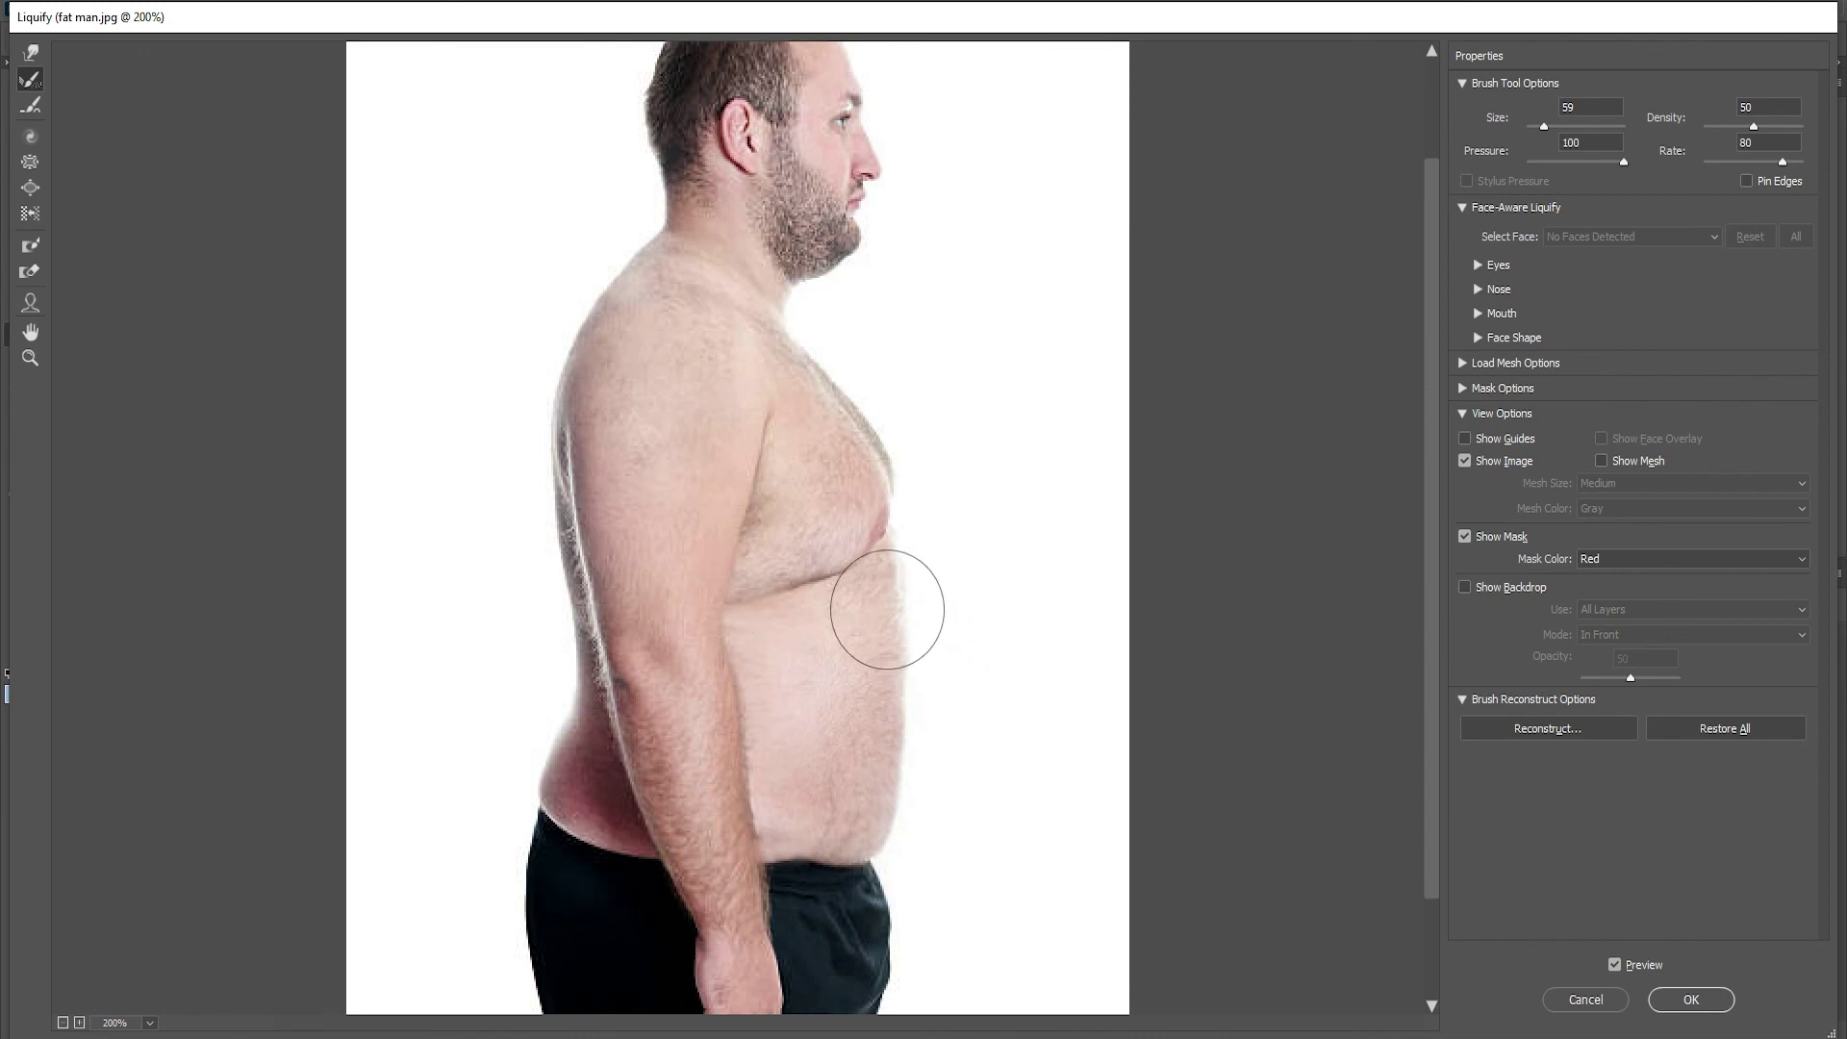
# Reconstruct the belly from chest to lower belly toward its original bulge, then toggle Preview
pyautogui.moveTo(886, 610); pyautogui.dragTo(877, 590)
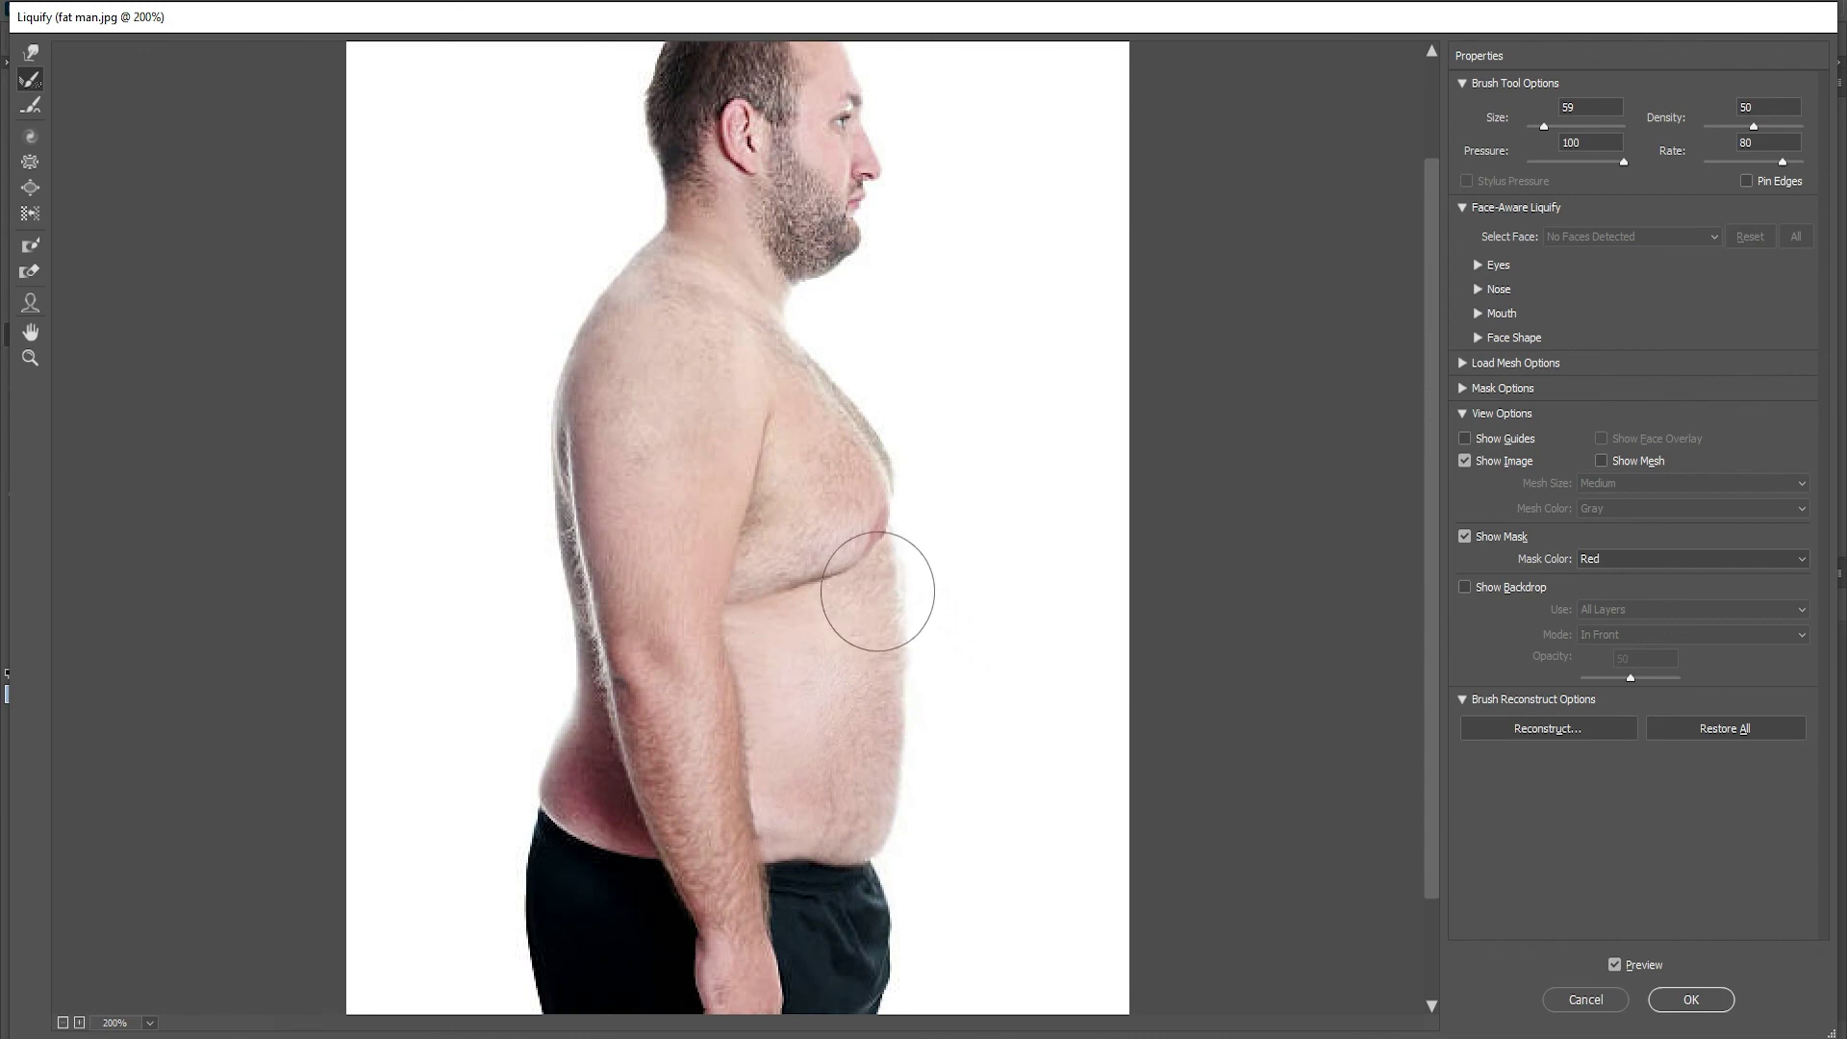
pyautogui.click(30, 81)
pyautogui.moveTo(921, 625)
pyautogui.mouseDown()
pyautogui.moveTo(894, 587)
pyautogui.moveTo(962, 570)
pyautogui.mouseUp()
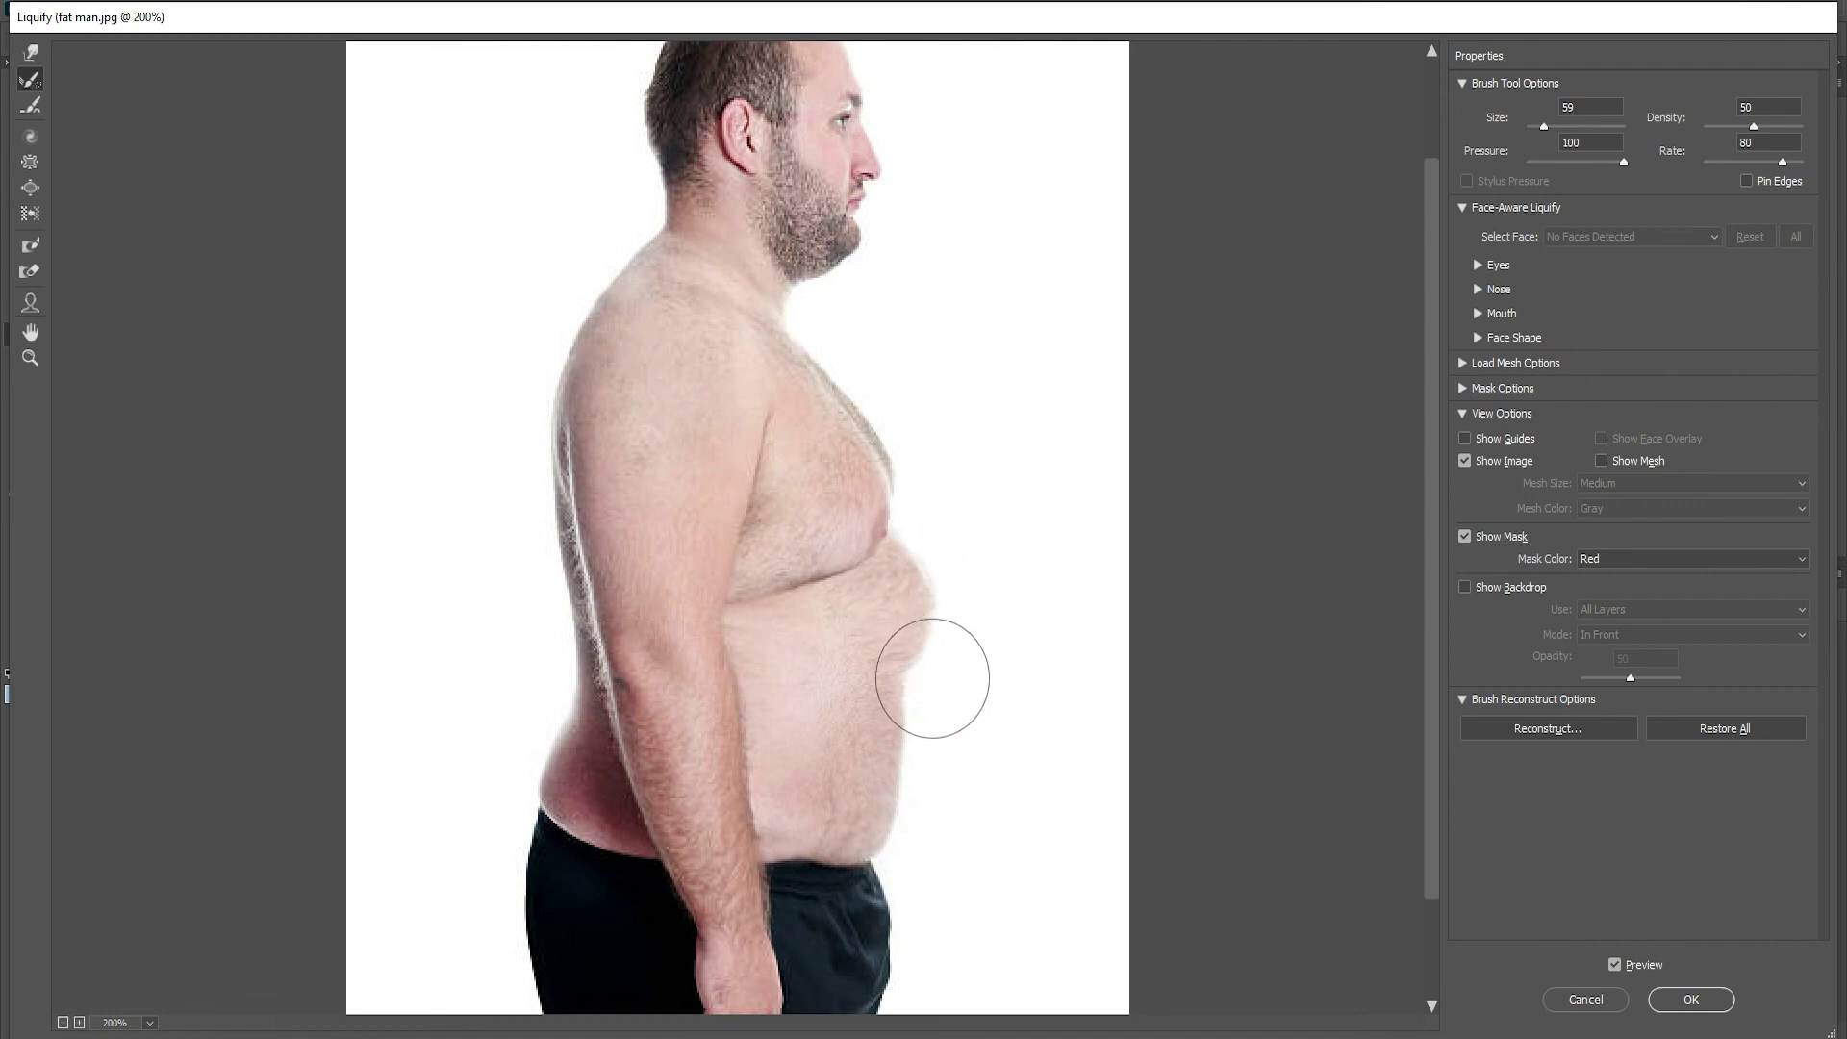
pyautogui.moveTo(932, 678)
pyautogui.mouseDown()
pyautogui.moveTo(960, 693)
pyautogui.moveTo(891, 610)
pyautogui.moveTo(959, 619)
pyautogui.moveTo(919, 767)
pyautogui.moveTo(929, 841)
pyautogui.moveTo(886, 824)
pyautogui.mouseUp()
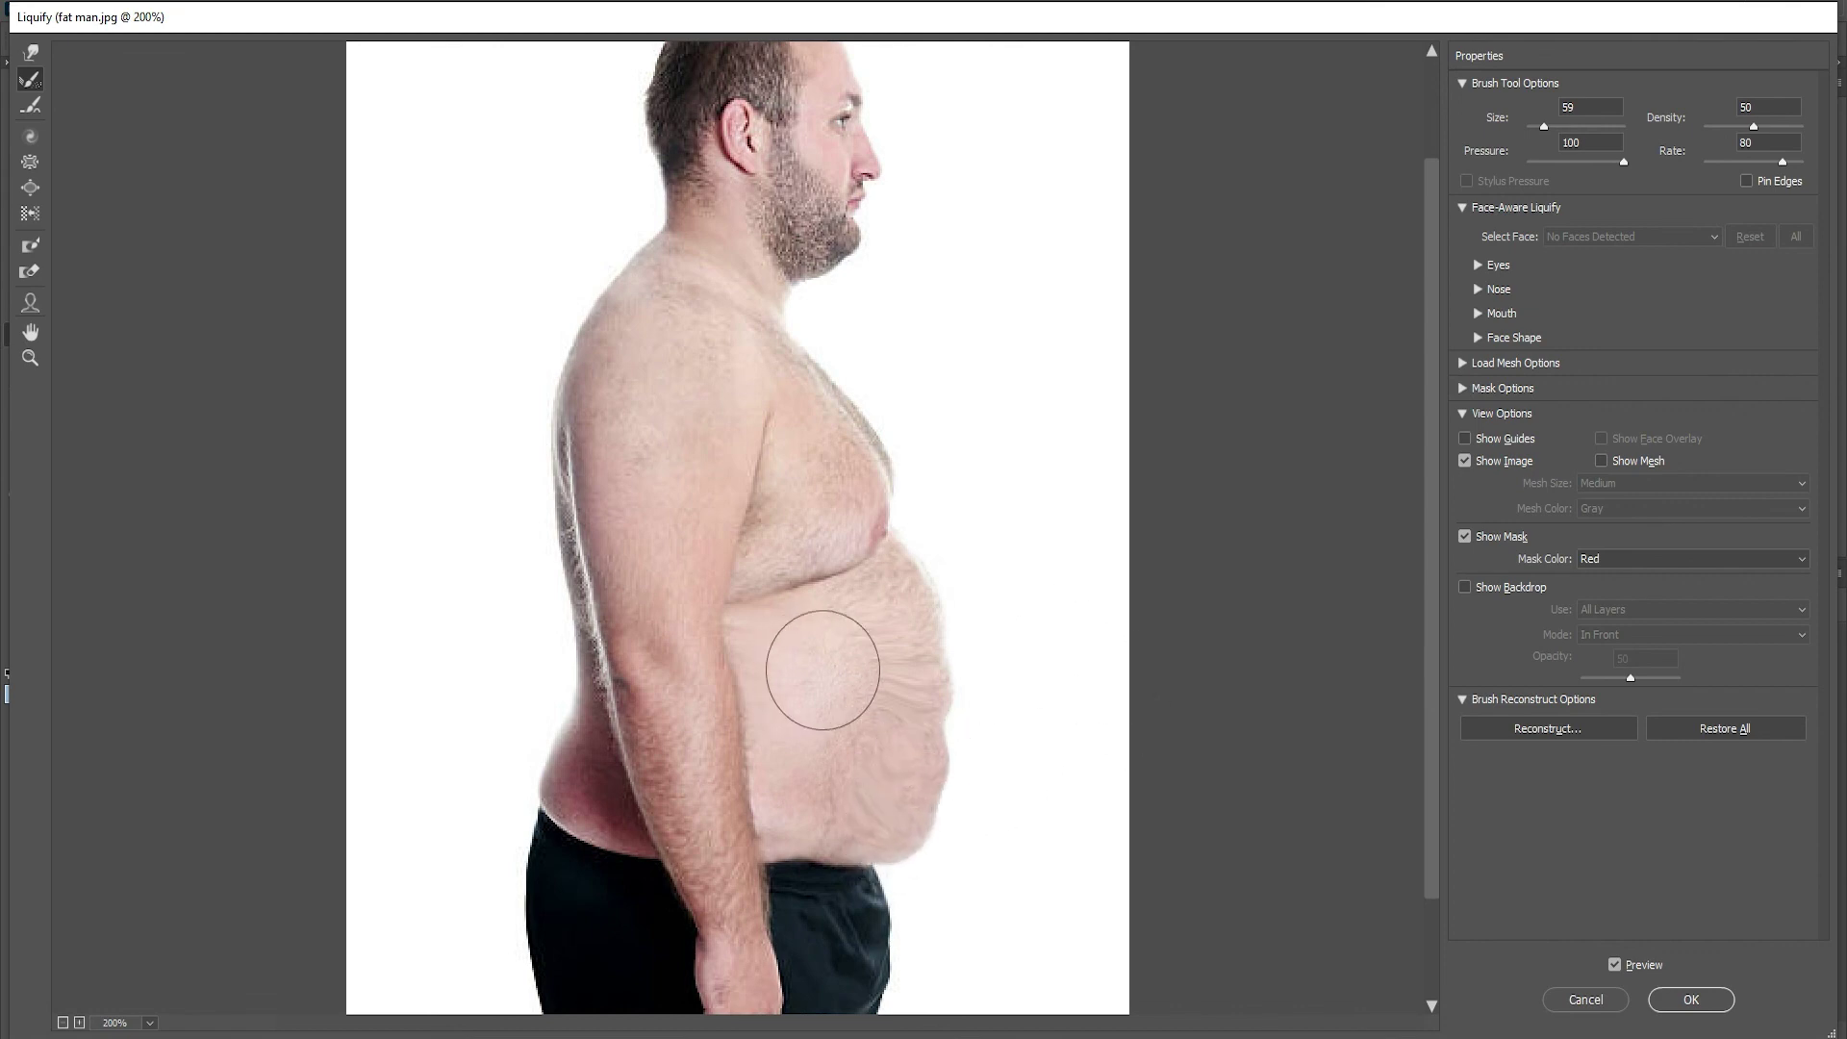
pyautogui.moveTo(910, 673)
pyautogui.mouseDown()
pyautogui.moveTo(899, 755)
pyautogui.moveTo(899, 660)
pyautogui.moveTo(912, 677)
pyautogui.moveTo(994, 663)
pyautogui.mouseUp()
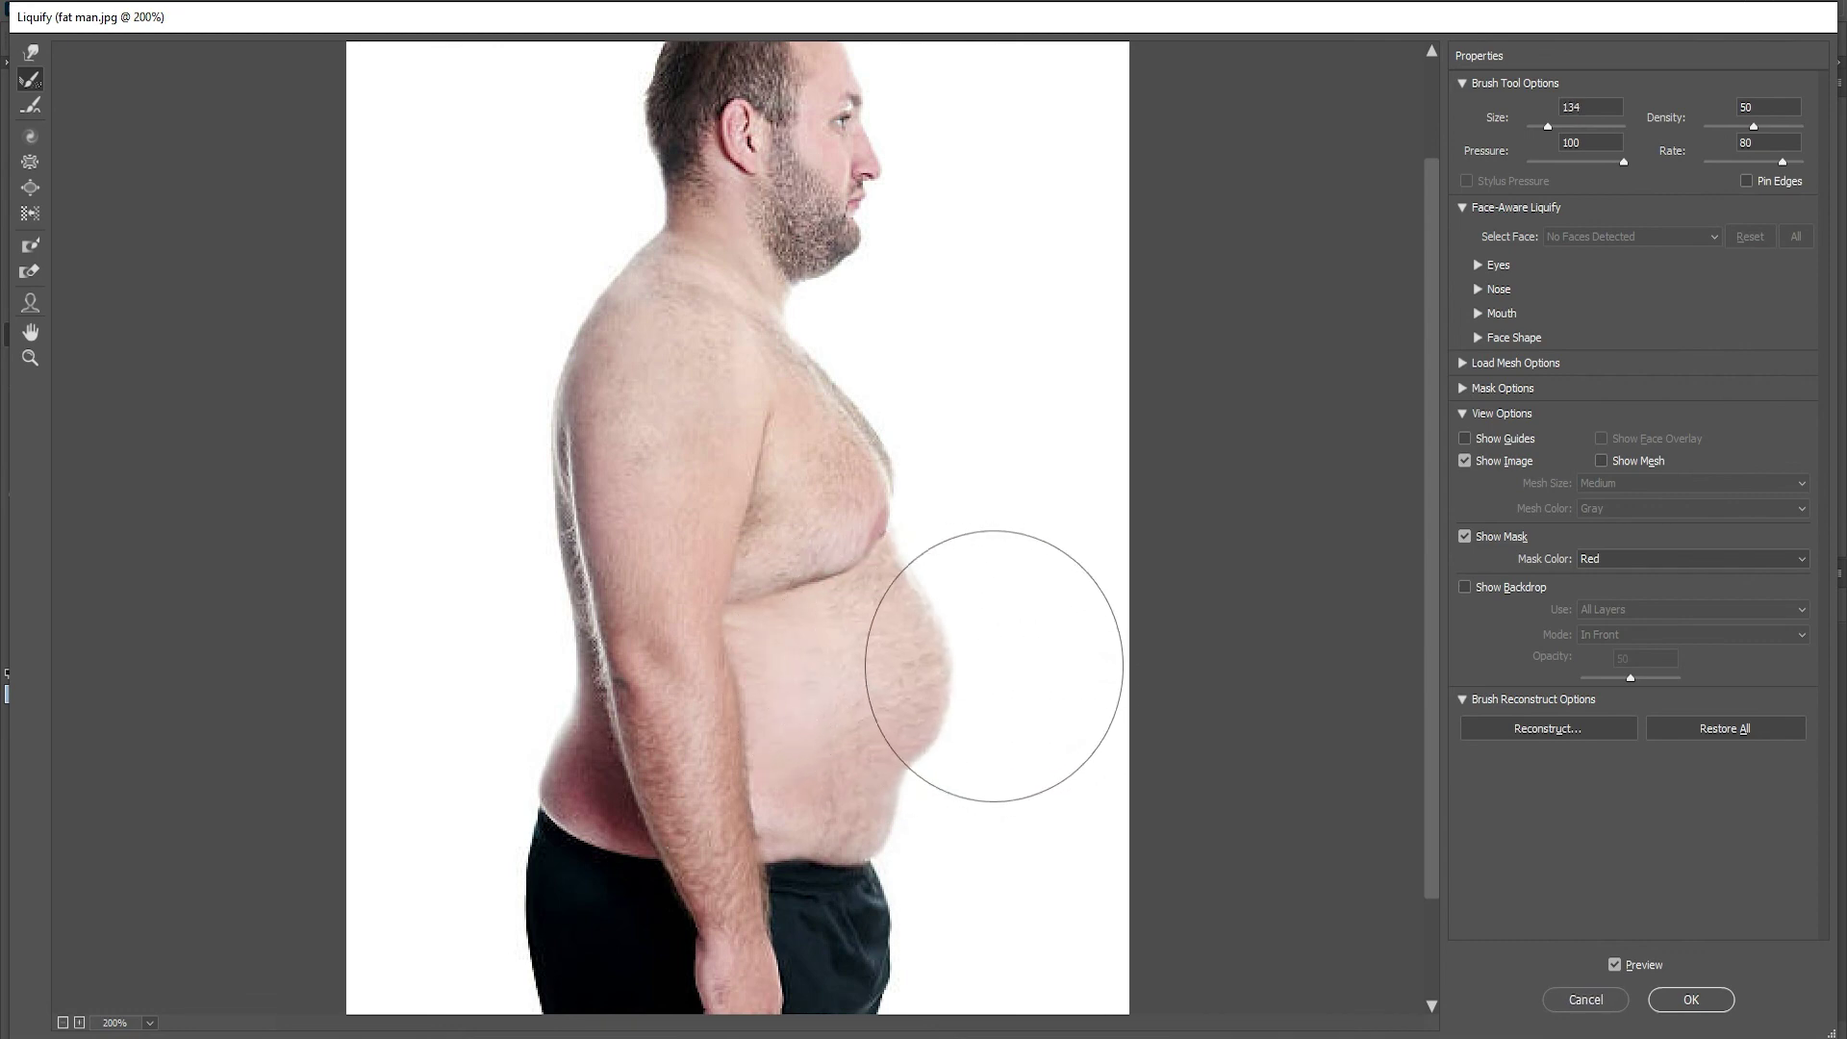
pyautogui.moveTo(960, 544); pyautogui.dragTo(878, 709)
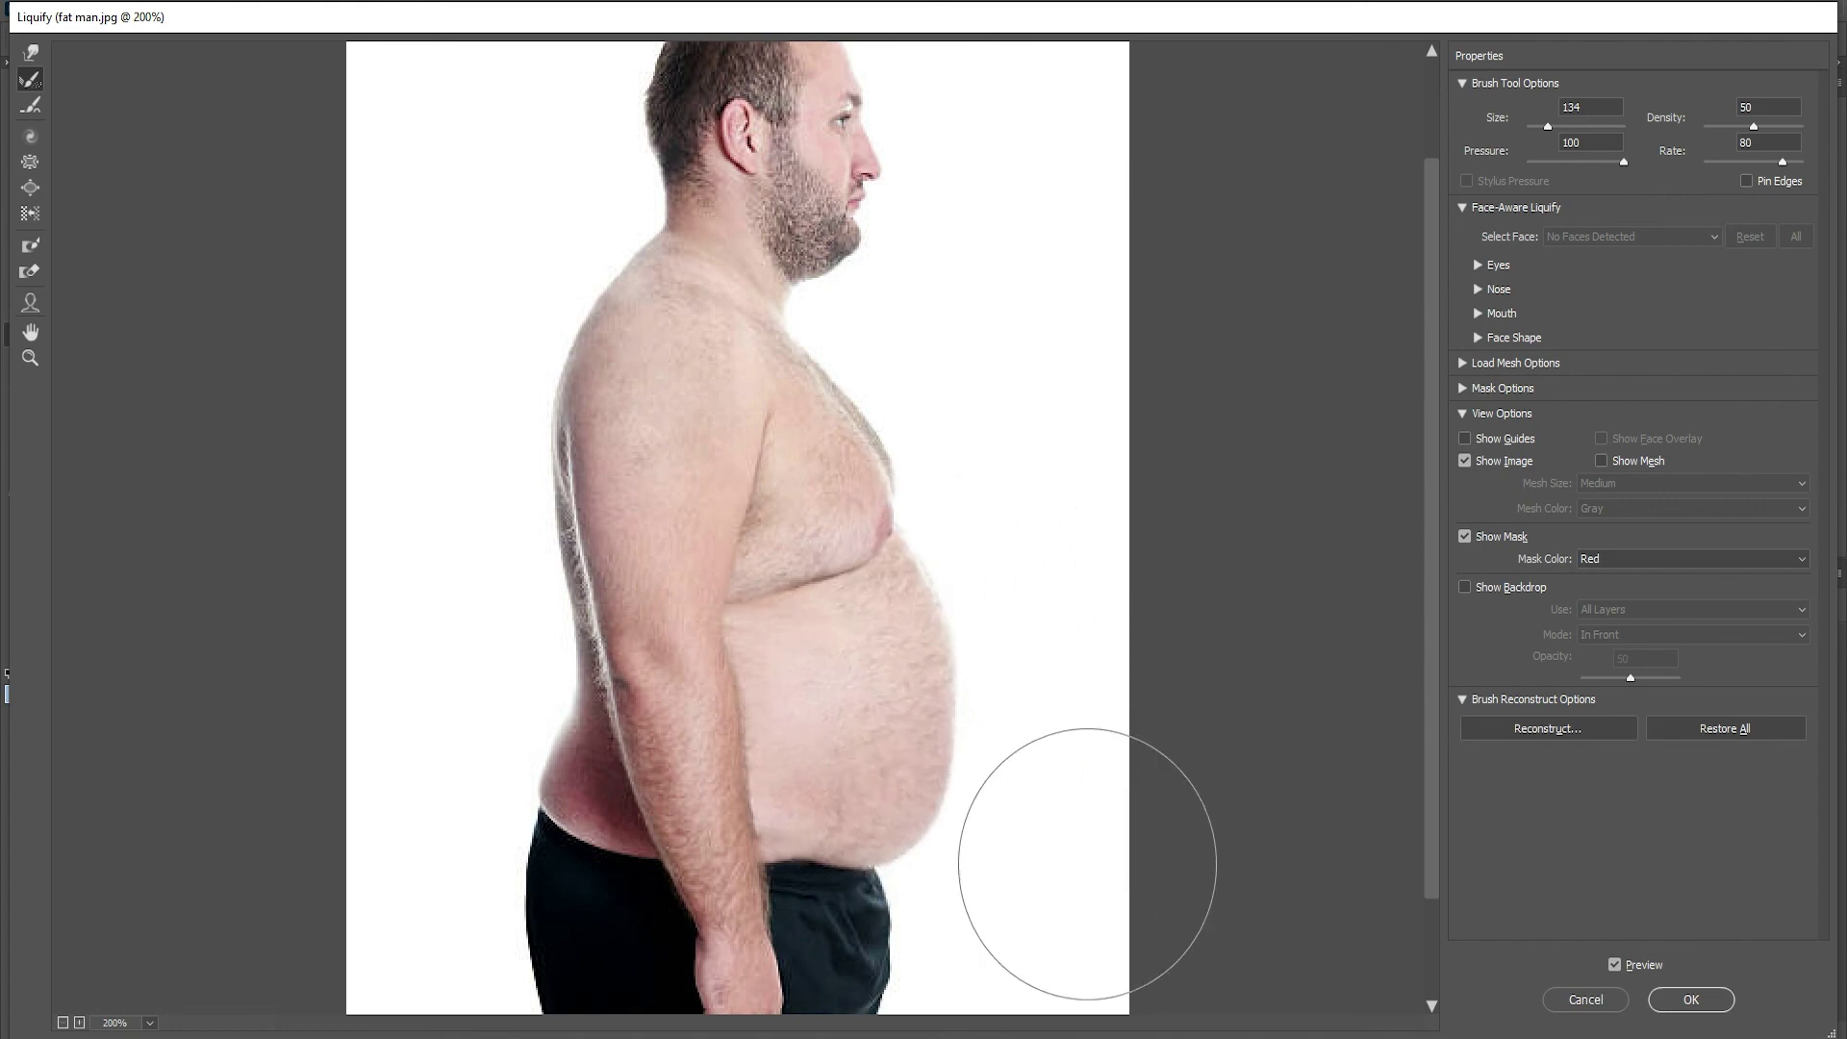
pyautogui.moveTo(895, 577)
pyautogui.mouseDown()
pyautogui.moveTo(939, 758)
pyautogui.moveTo(832, 700)
pyautogui.moveTo(865, 744)
pyautogui.mouseUp()
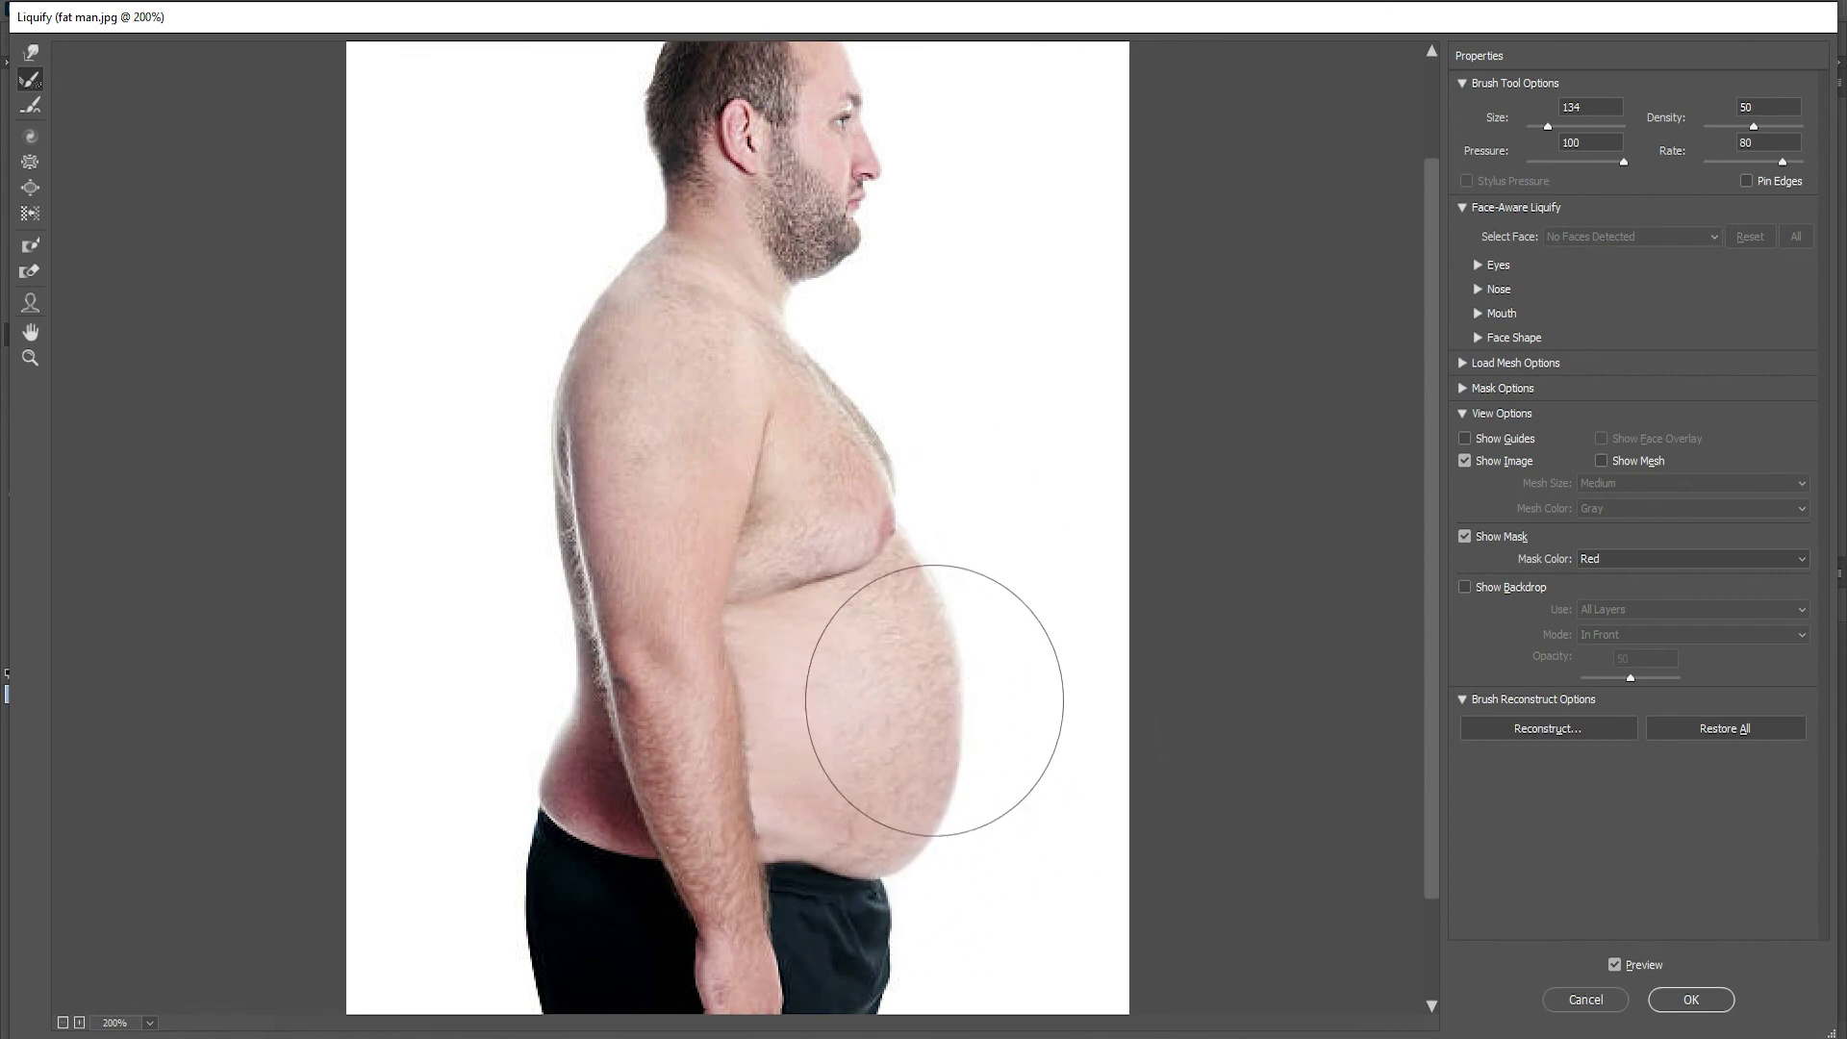
pyautogui.click(1616, 964)
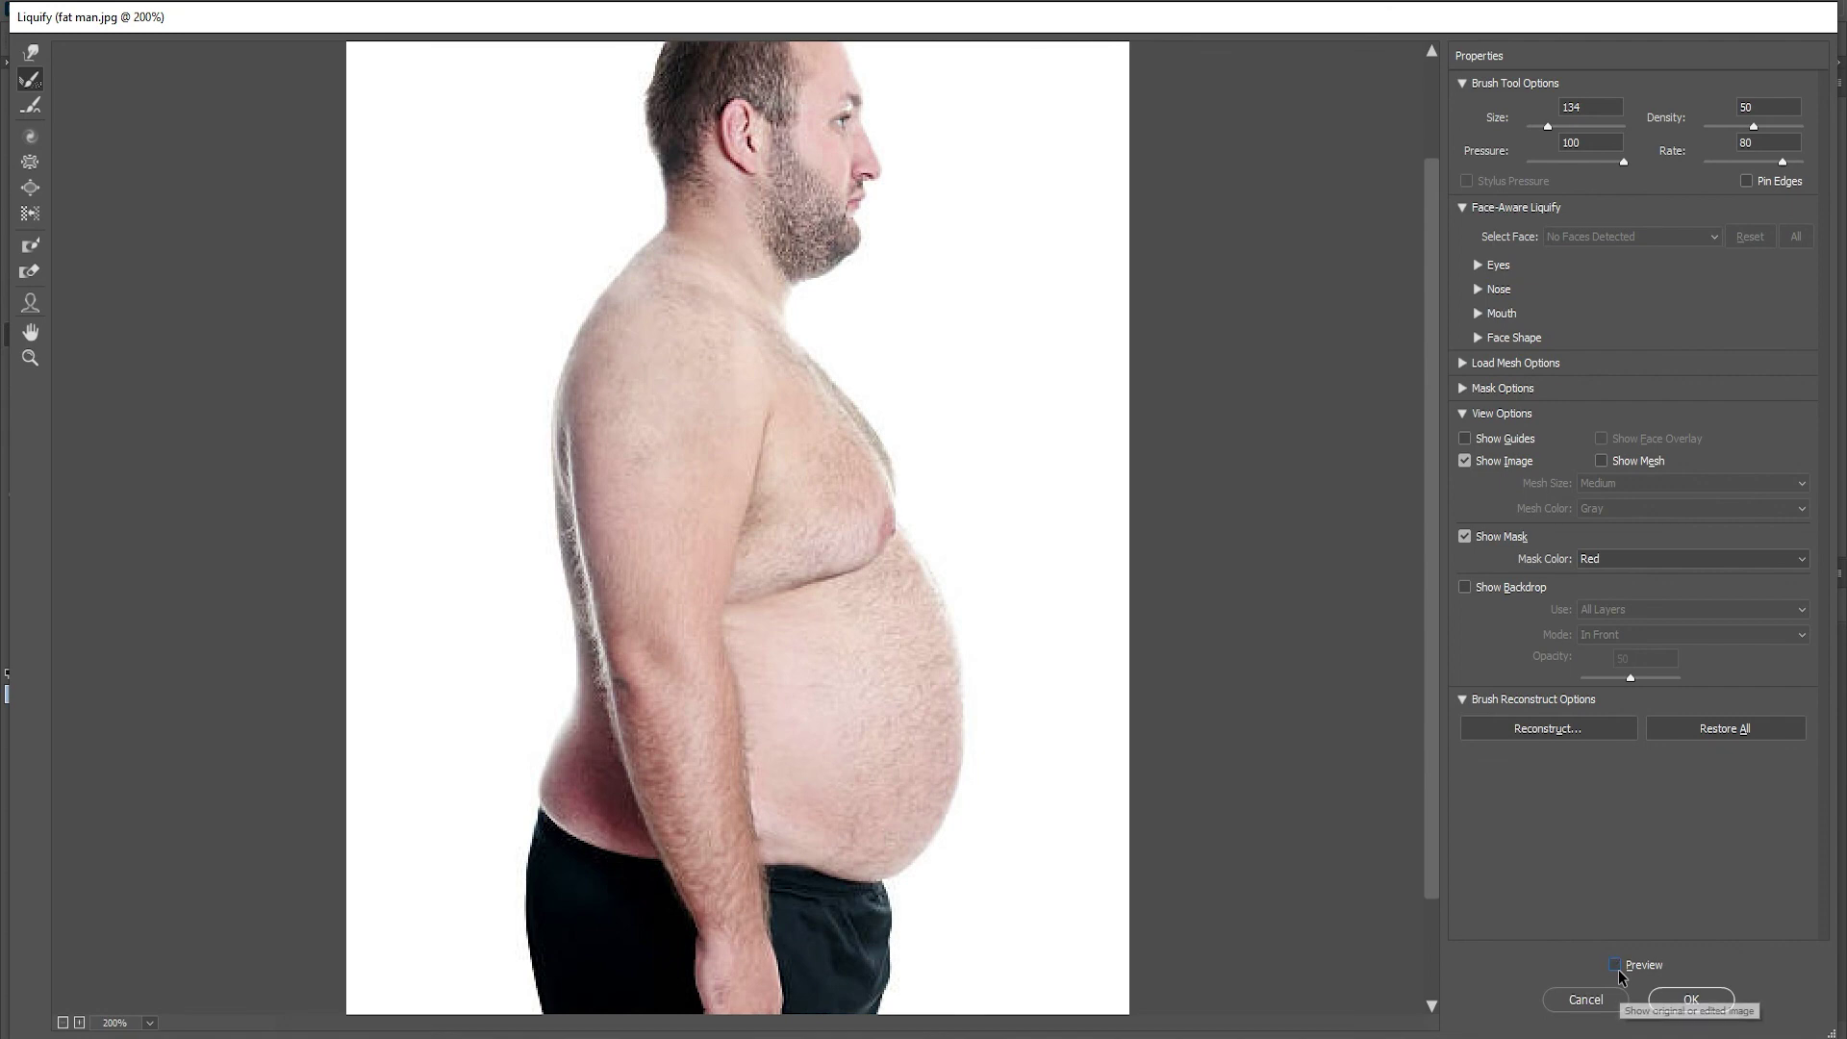
# Show the edited belly preview again, reselect the Reconstruct tool, and reopen Liquify on the mn.jpg portrait
pyautogui.click(1615, 965)
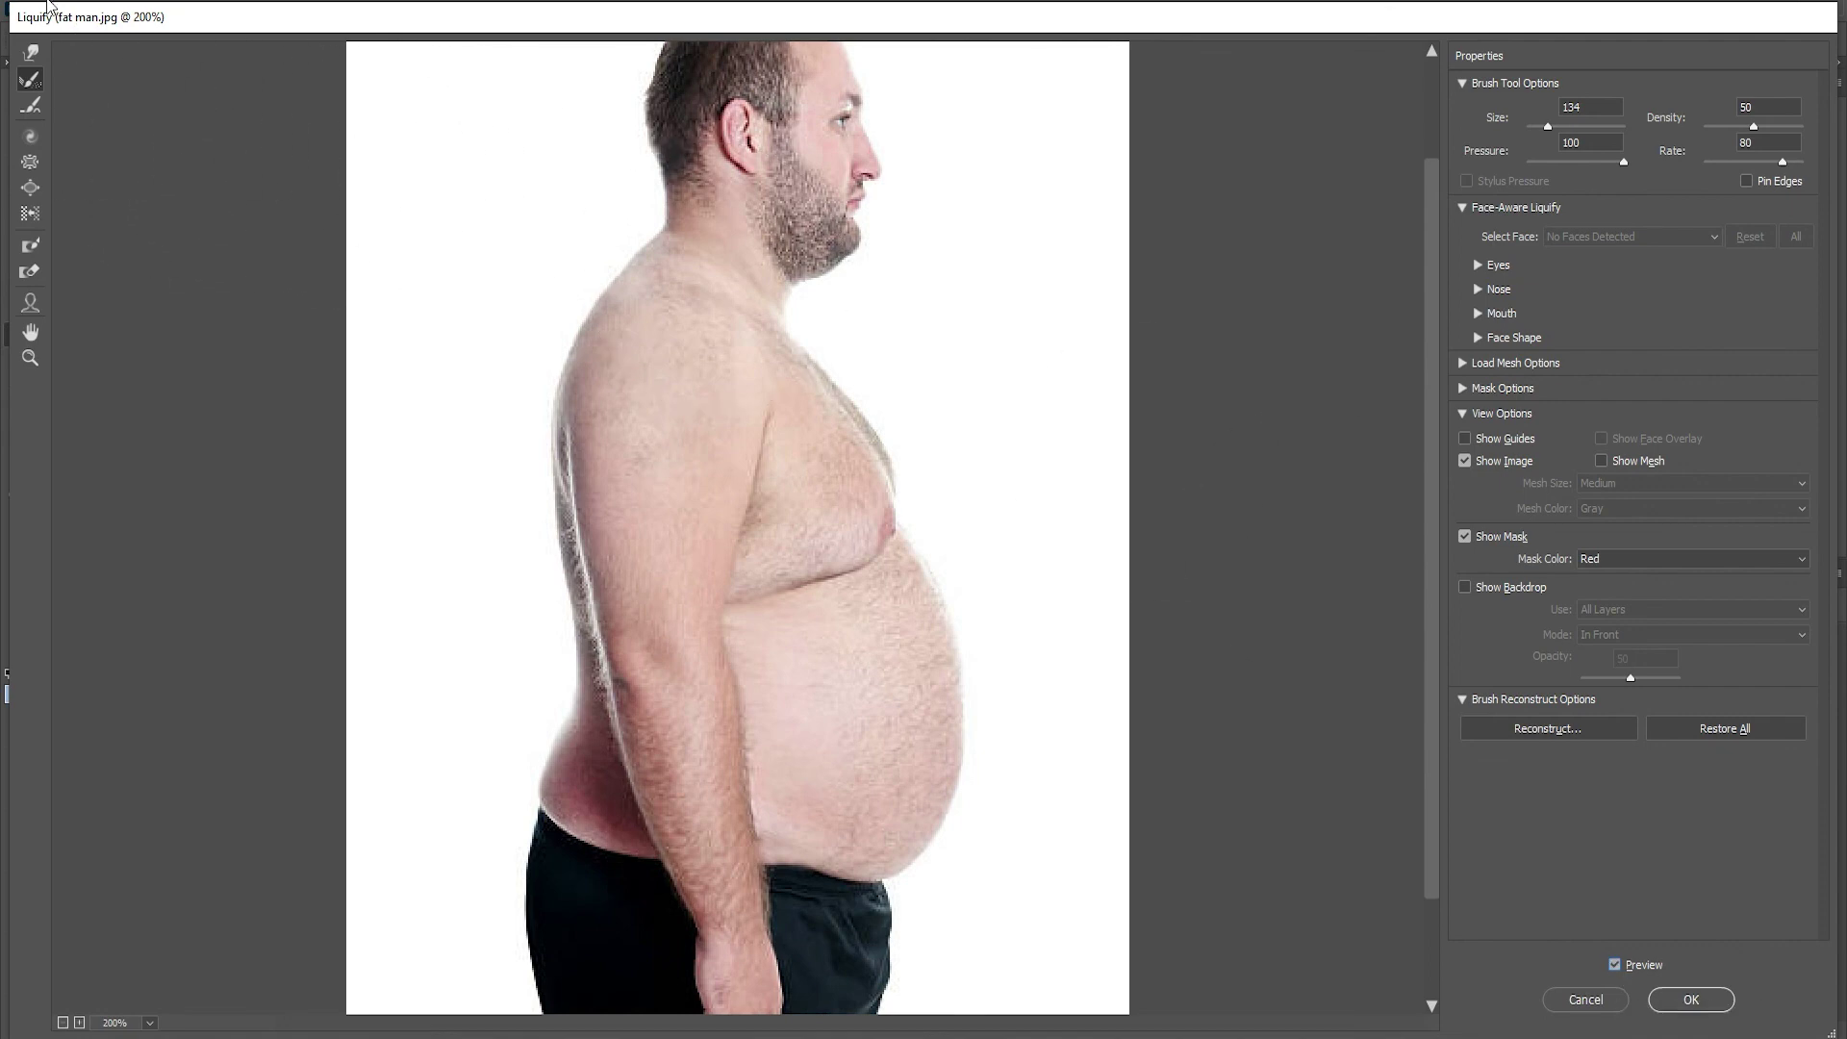
pyautogui.click(26, 83)
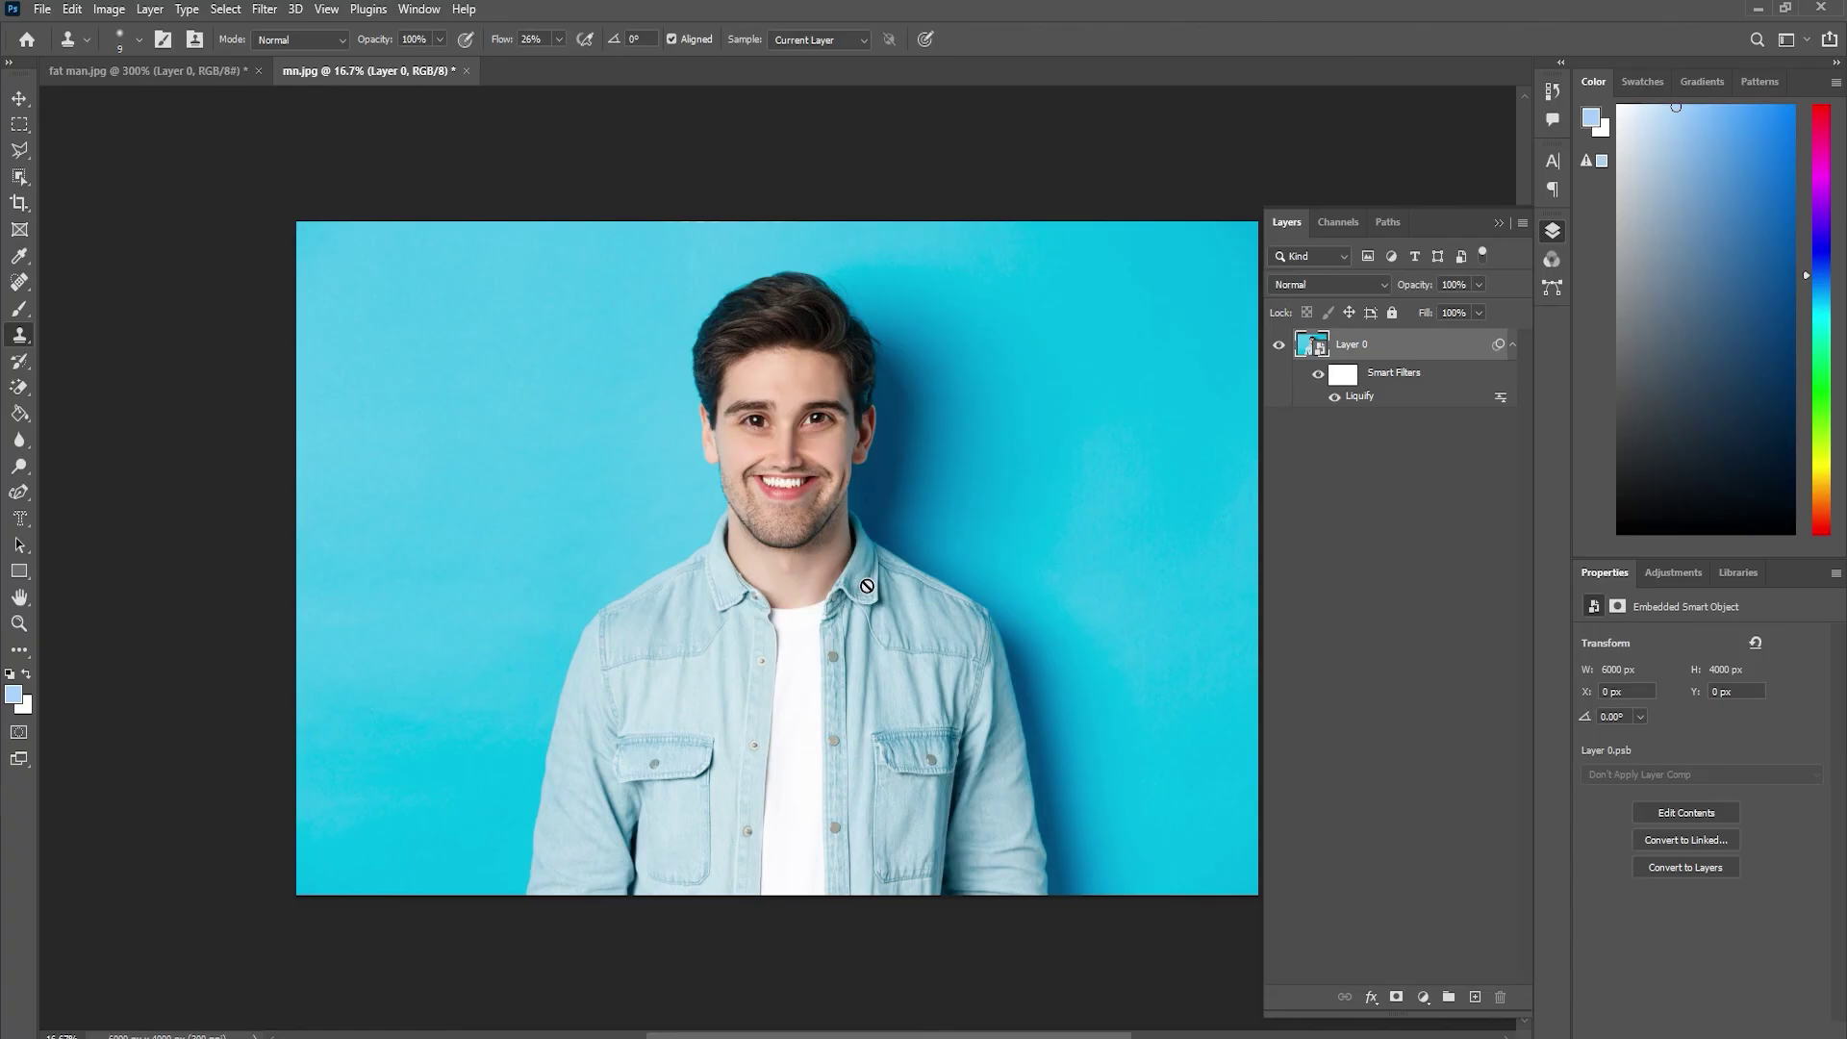
pyautogui.doubleClick(1361, 394)
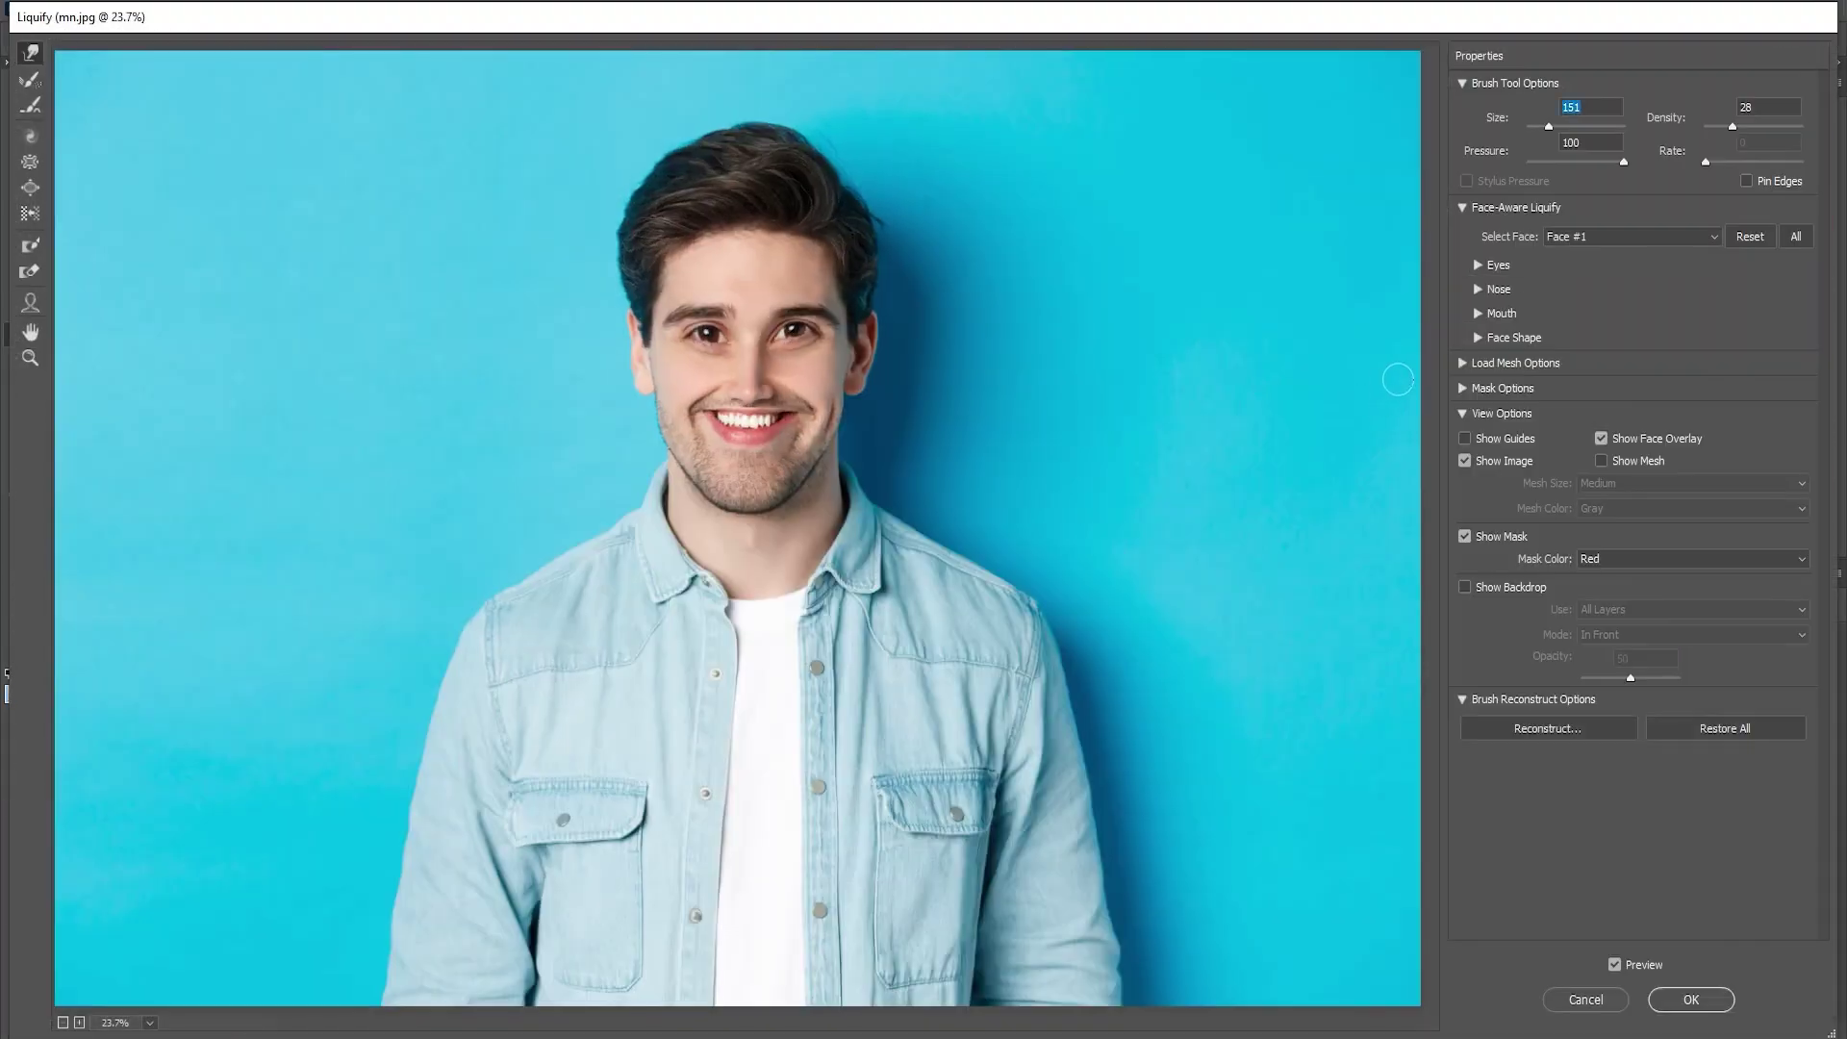